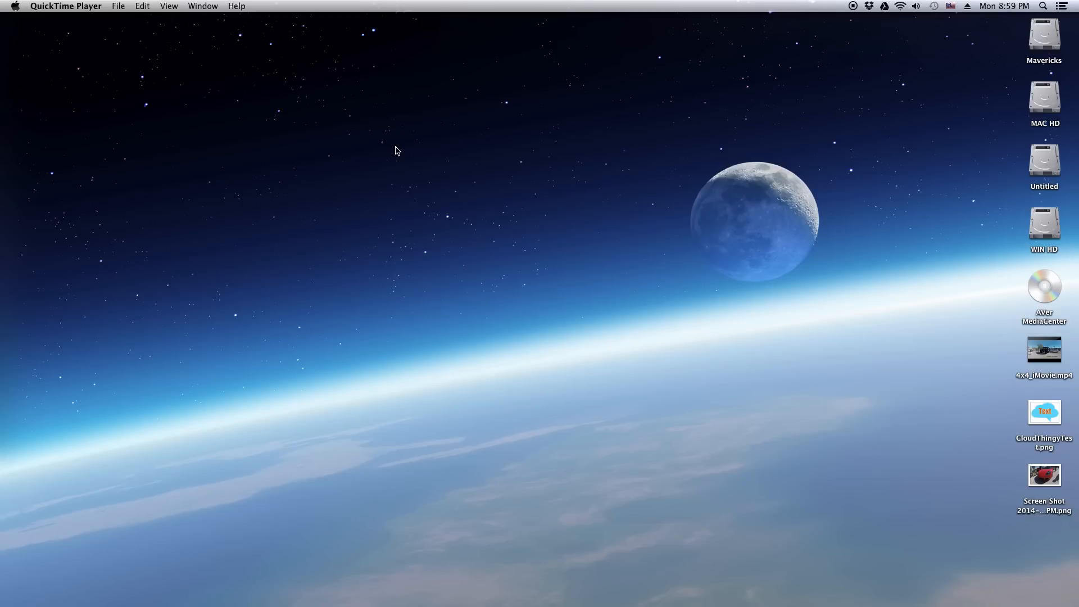
Step: Open iMovie and view its version information, closing the information window when done
{"action": "mouse_move", "coordinate": [790, 597]}
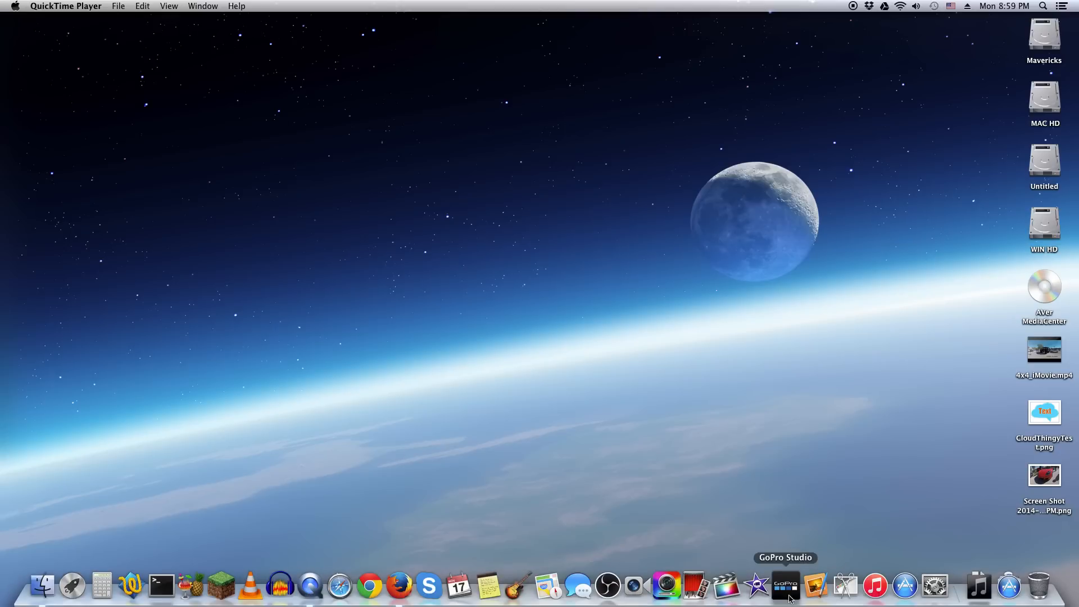
{"action": "left_click", "coordinate": [756, 587]}
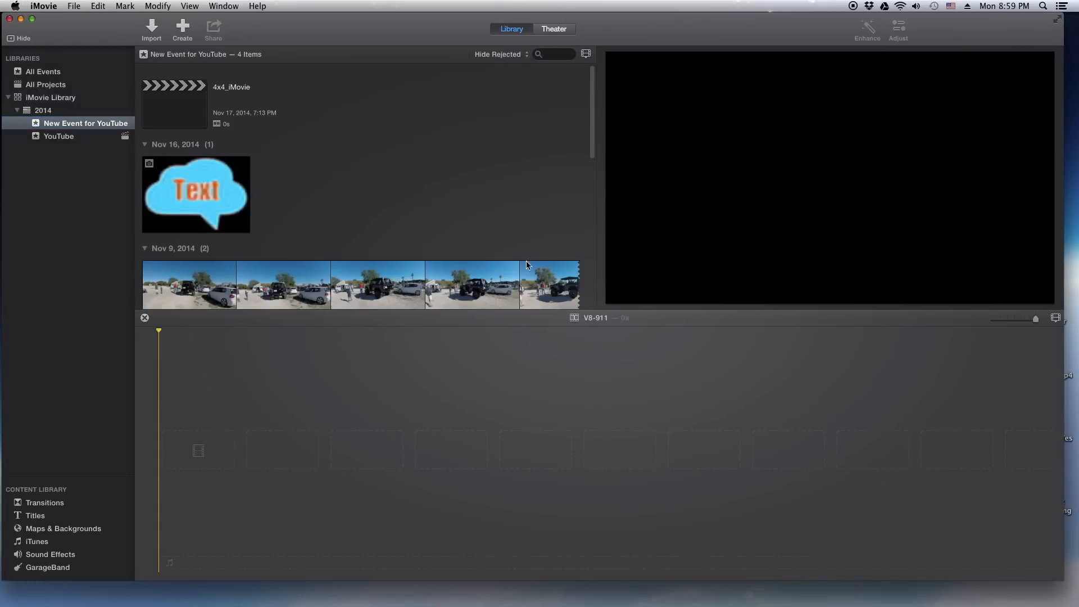
{"action": "left_click", "coordinate": [15, 5]}
{"action": "left_click", "coordinate": [61, 19]}
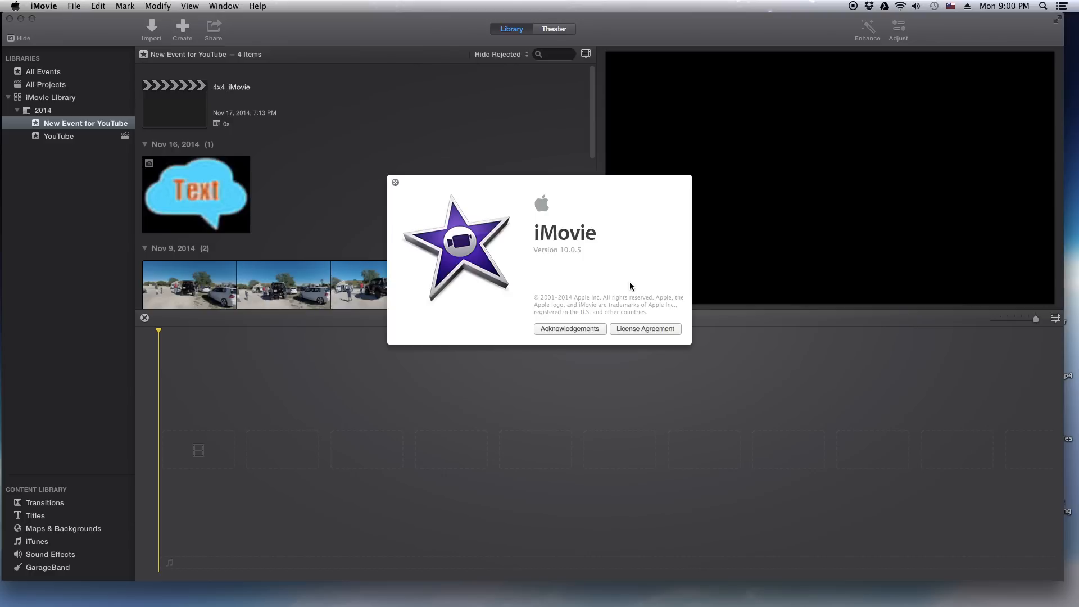
{"action": "left_click", "coordinate": [396, 183]}
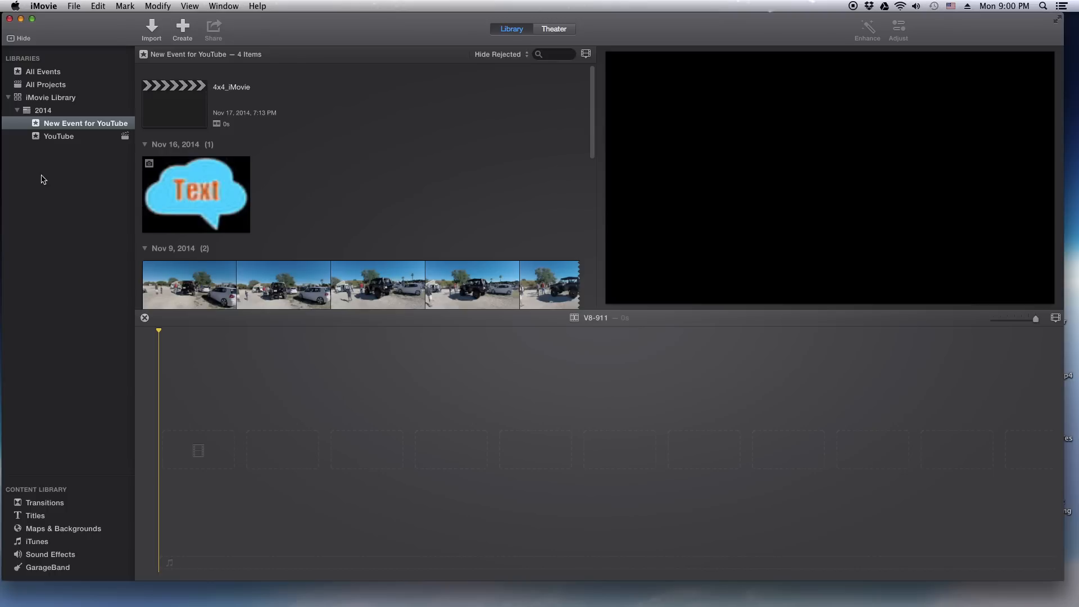
Step: Compare the contents of the New Event for YouTube and YouTube events, and open the 4x4_iMovie project
{"action": "left_click", "coordinate": [56, 138]}
{"action": "left_click", "coordinate": [56, 127]}
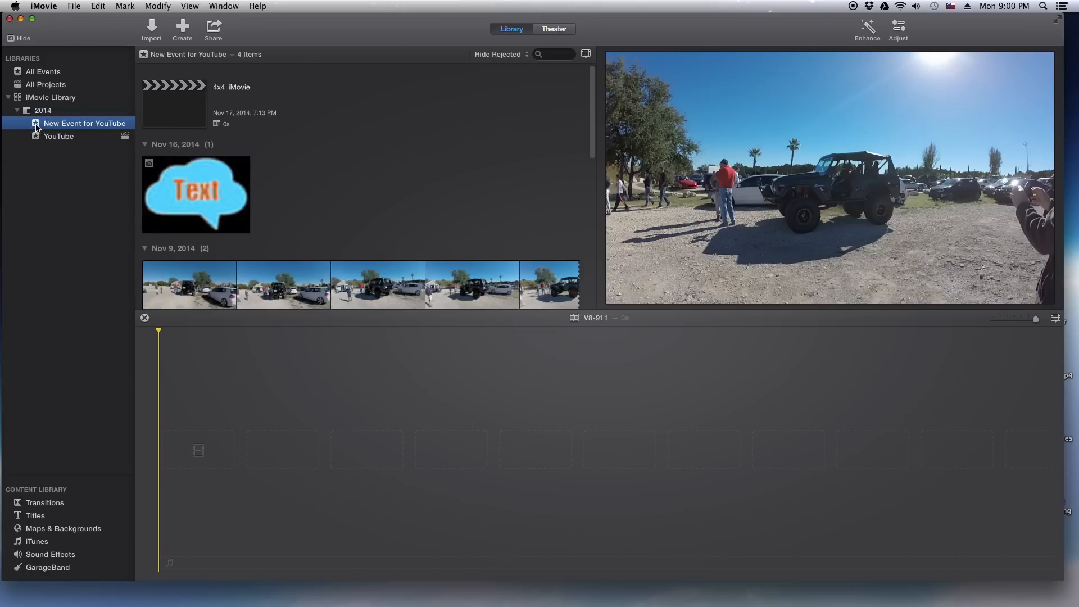
{"action": "left_click", "coordinate": [43, 135]}
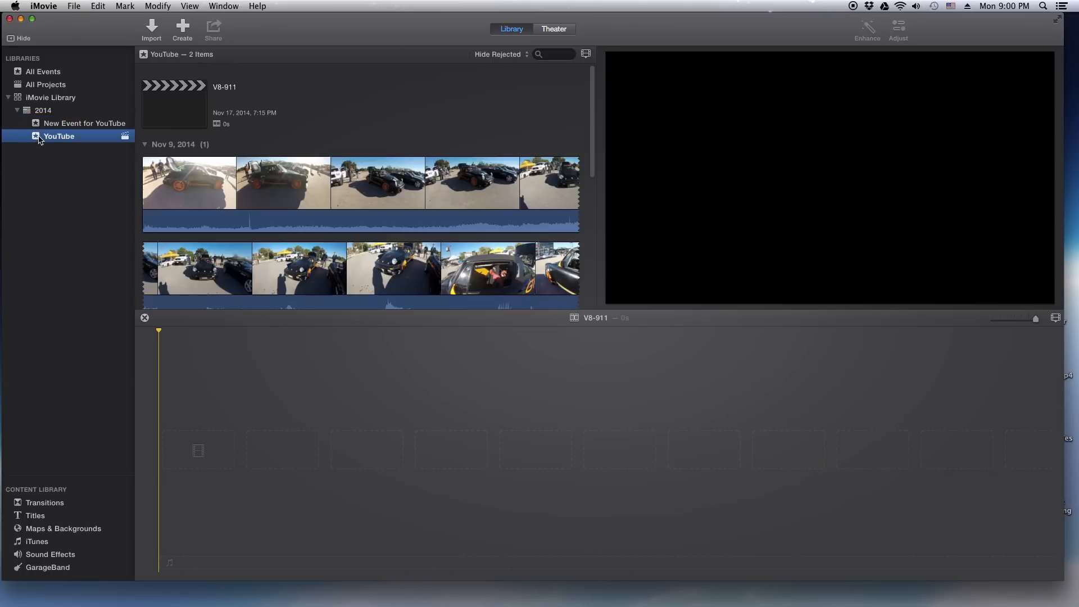
{"action": "left_click", "coordinate": [38, 125]}
{"action": "left_click", "coordinate": [37, 136]}
{"action": "left_click", "coordinate": [36, 128]}
{"action": "left_click", "coordinate": [173, 122]}
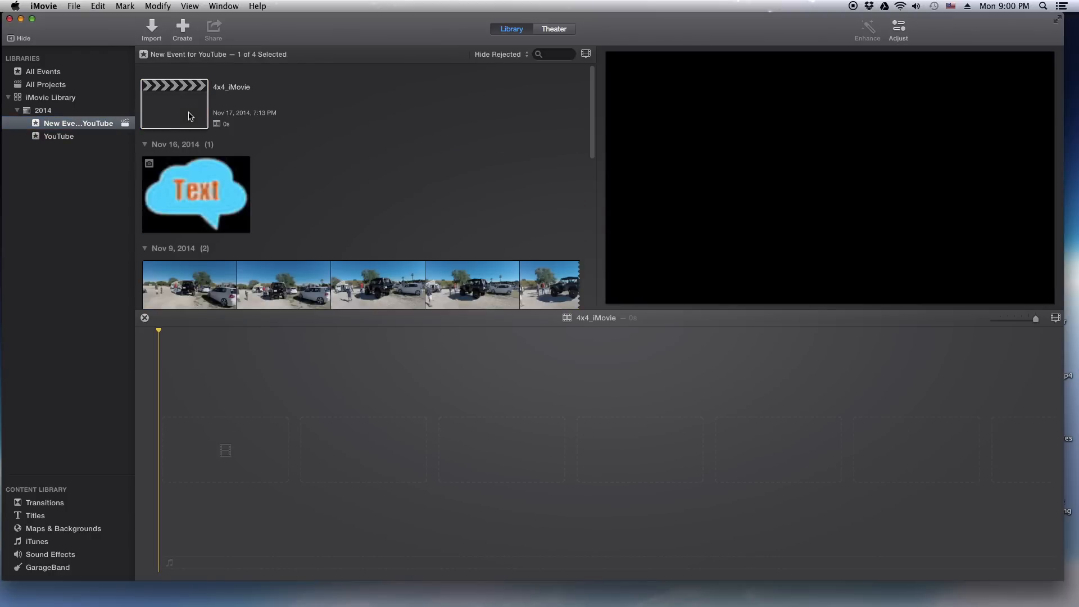
Step: Start creating a new movie with the No Theme option
{"action": "left_click", "coordinate": [181, 29]}
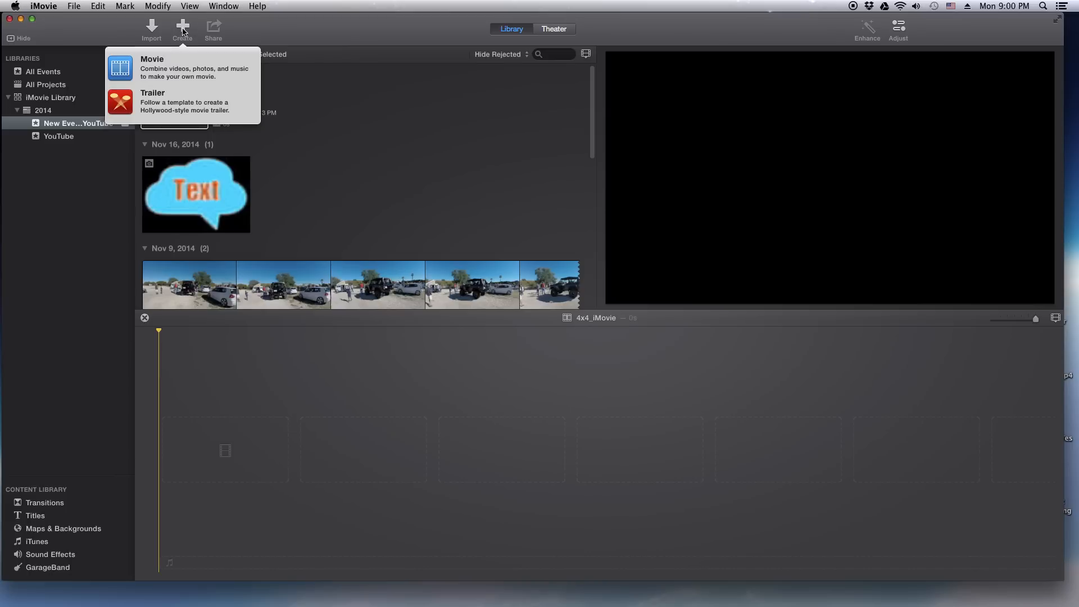
{"action": "left_click", "coordinate": [129, 77]}
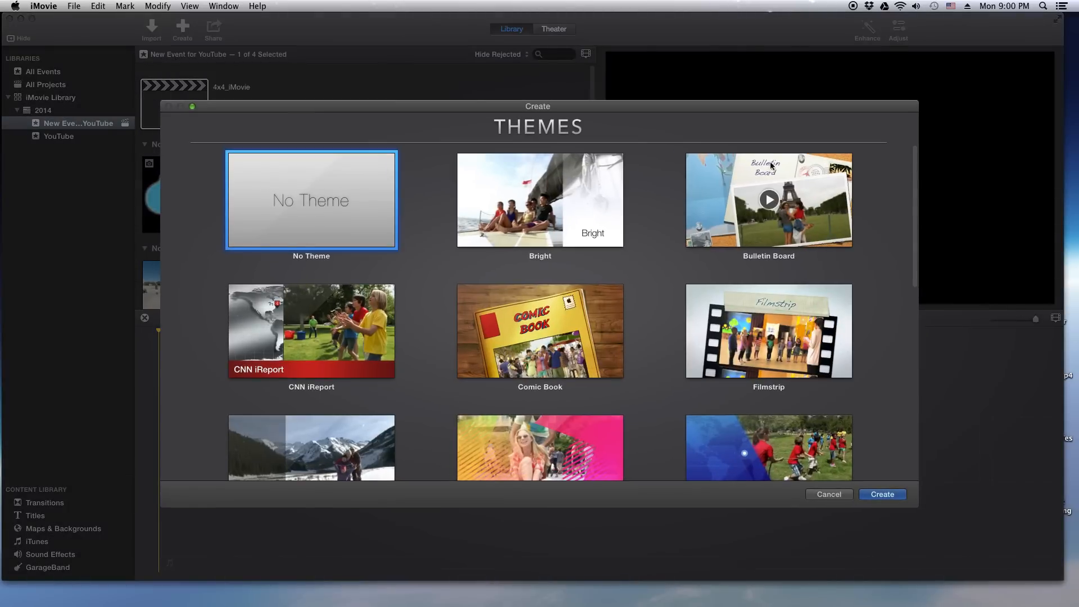
{"action": "mouse_move", "coordinate": [916, 270]}
{"action": "left_mouse_down"}
{"action": "mouse_move", "coordinate": [935, 472]}
{"action": "mouse_move", "coordinate": [924, 259]}
{"action": "left_mouse_up"}
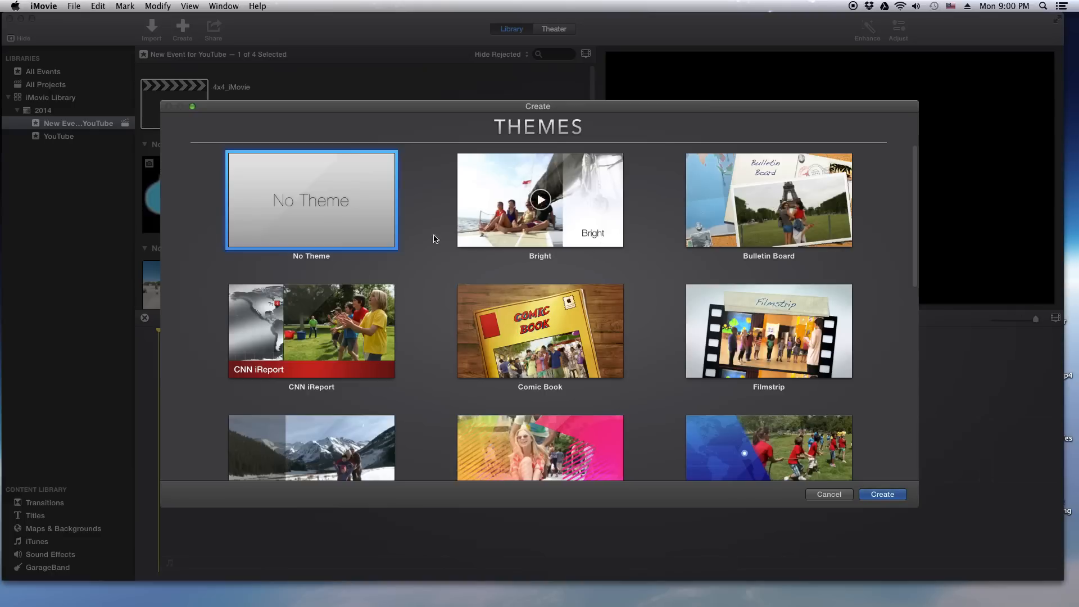
{"action": "double_click", "coordinate": [345, 207]}
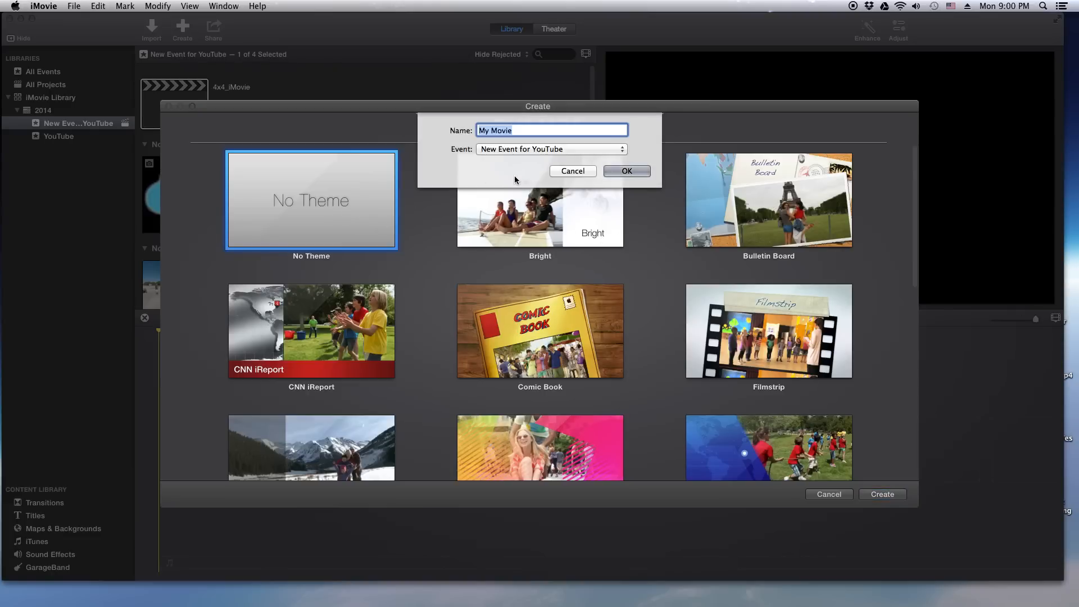
Step: Name the new movie MyMovie999, assign it to the YouTube event and create it
{"action": "type", "text": "My"}
{"action": "key", "text": "BackSpace"}
{"action": "key", "text": "BackSpace"}
{"action": "type", "text": "MyMove"}
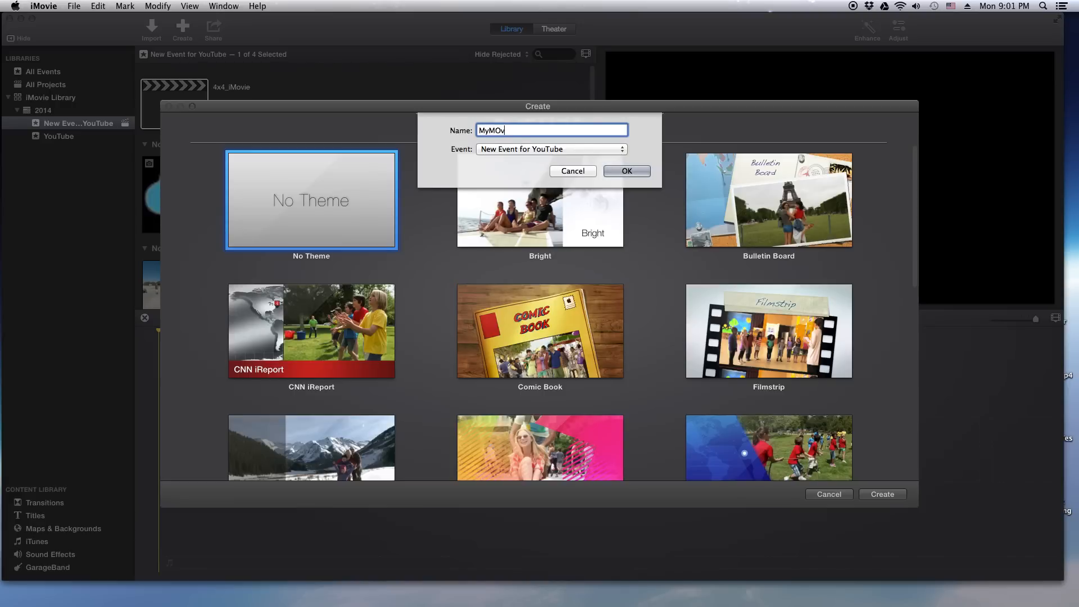
{"action": "key", "text": "BackSpace"}
{"action": "type", "text": "ie999"}
{"action": "left_click", "coordinate": [562, 150]}
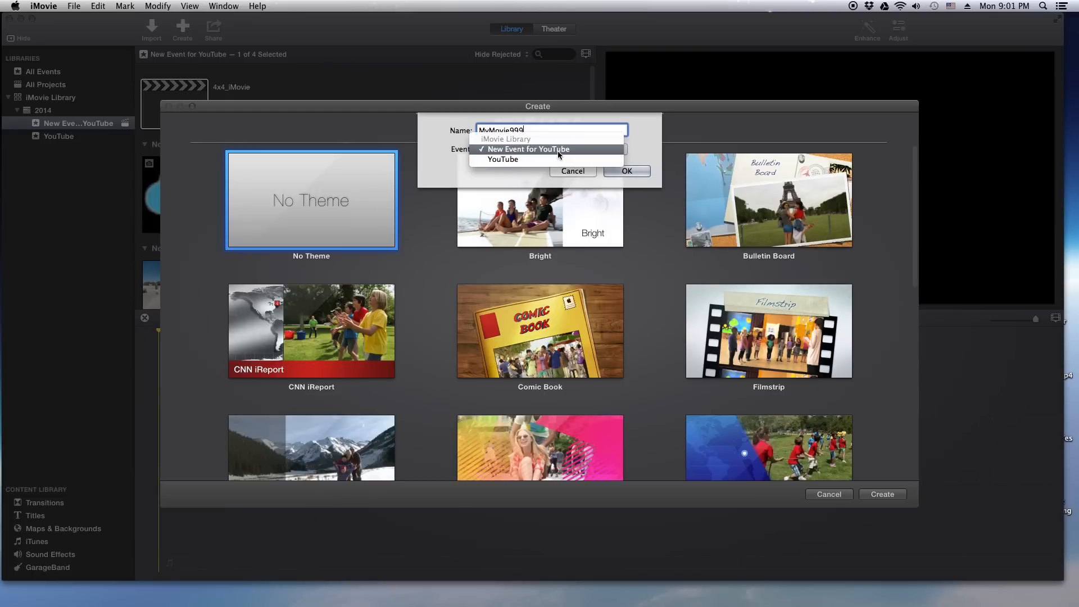
{"action": "left_click", "coordinate": [561, 160]}
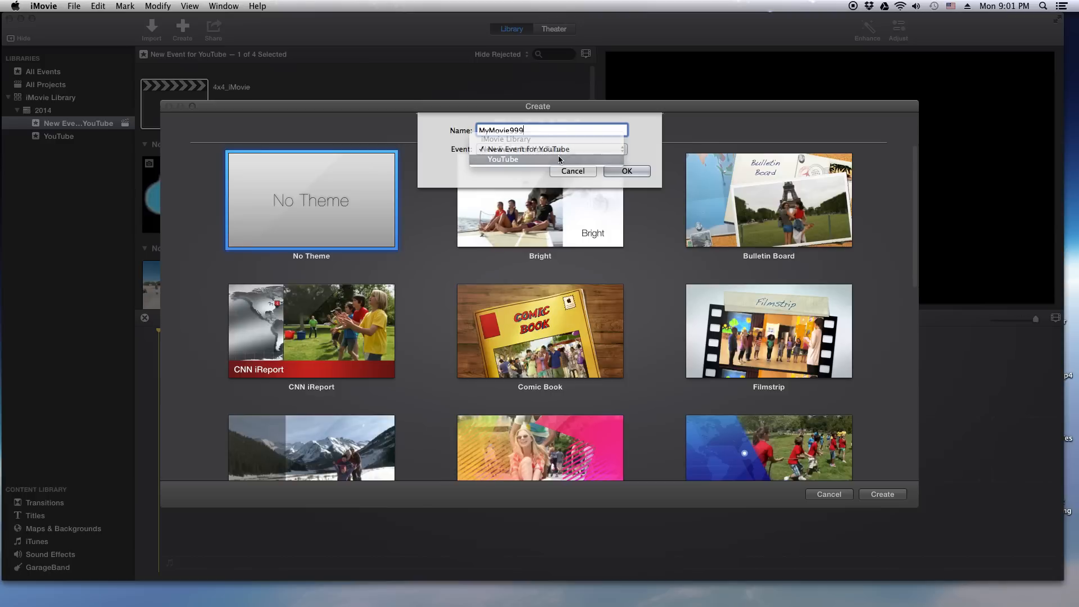
{"action": "left_click", "coordinate": [626, 171]}
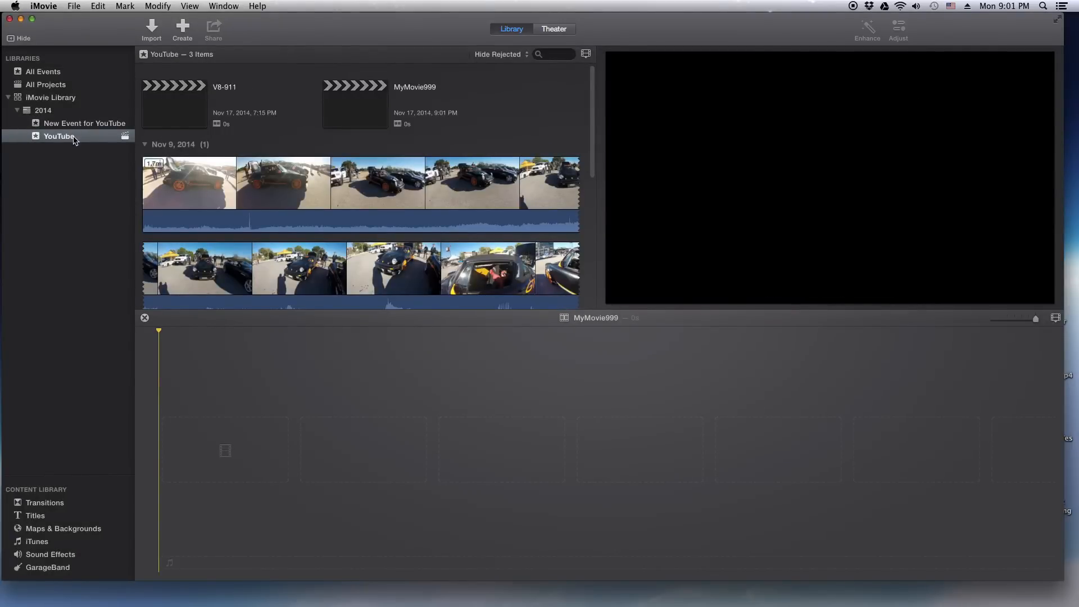
Step: View the timelines of the MyMovie999 and V8-911 projects, ending with V8-911 open
{"action": "left_click", "coordinate": [351, 113]}
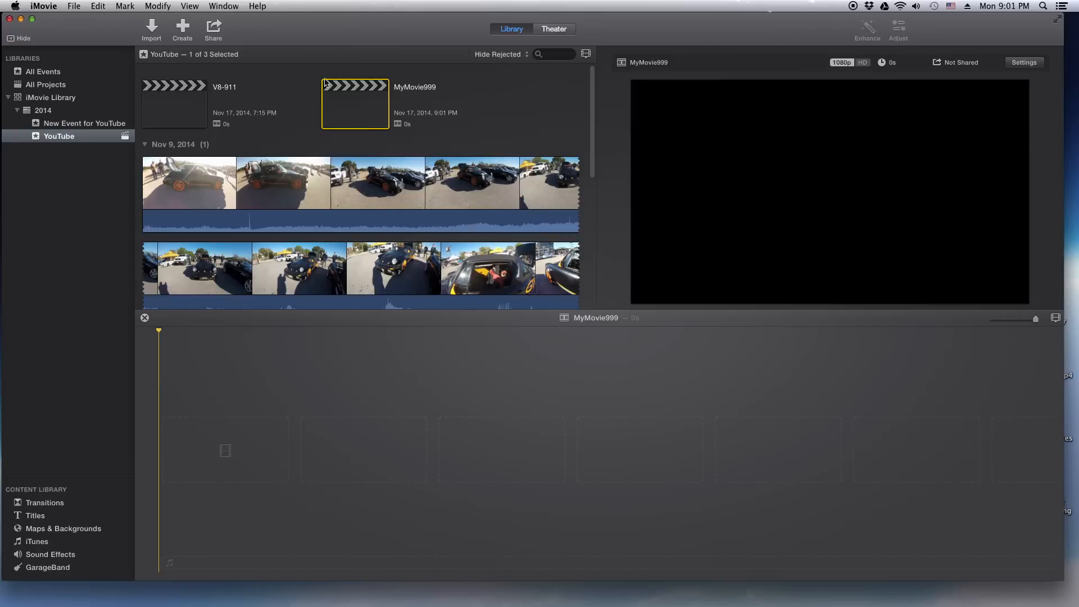
{"action": "left_click", "coordinate": [506, 414]}
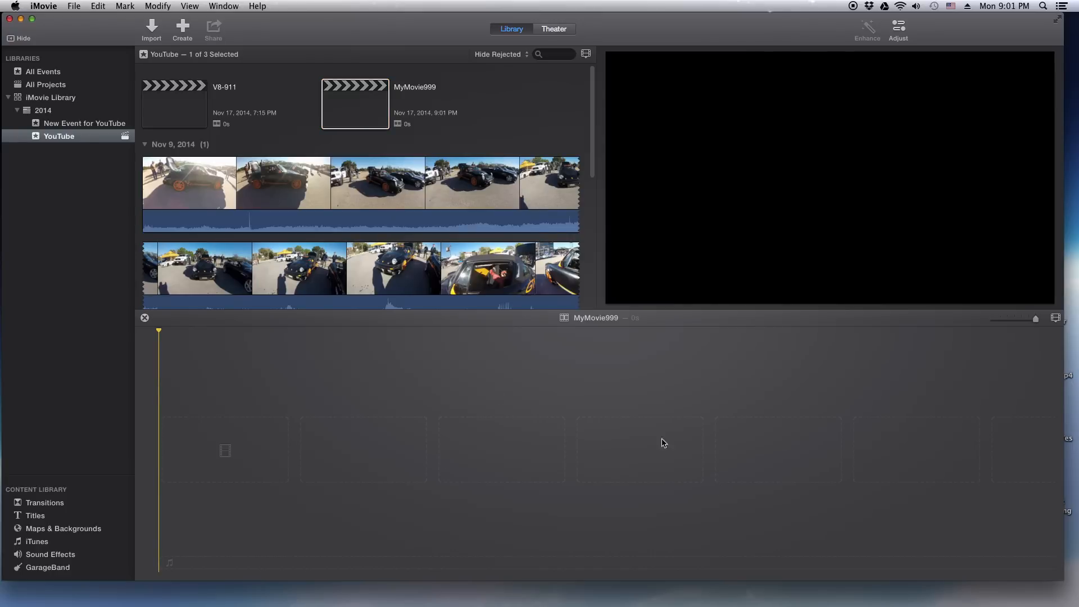
{"action": "left_click", "coordinate": [178, 105]}
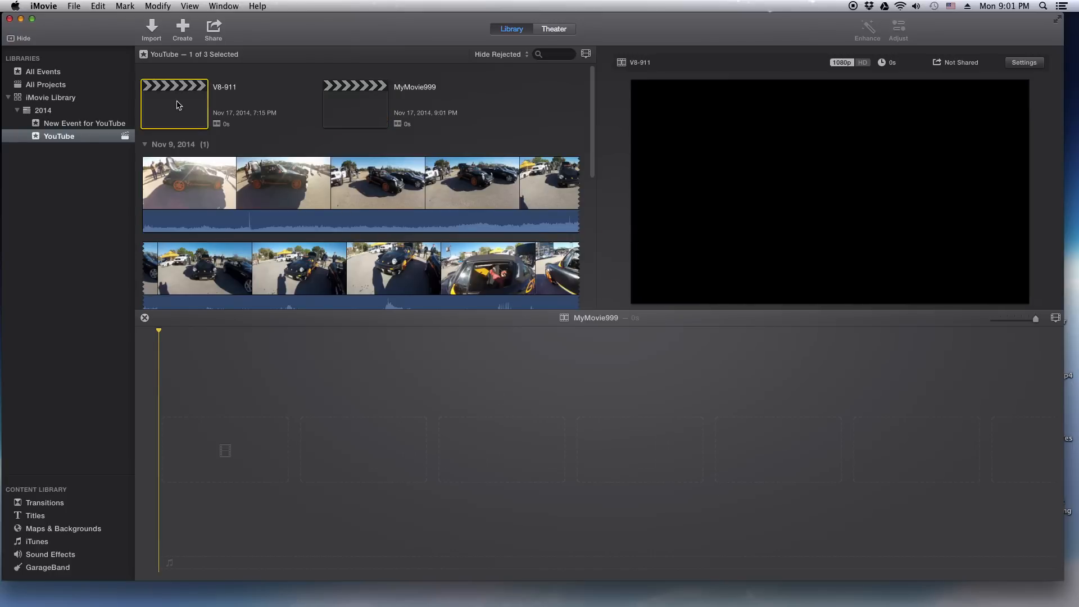
{"action": "double_click", "coordinate": [178, 105]}
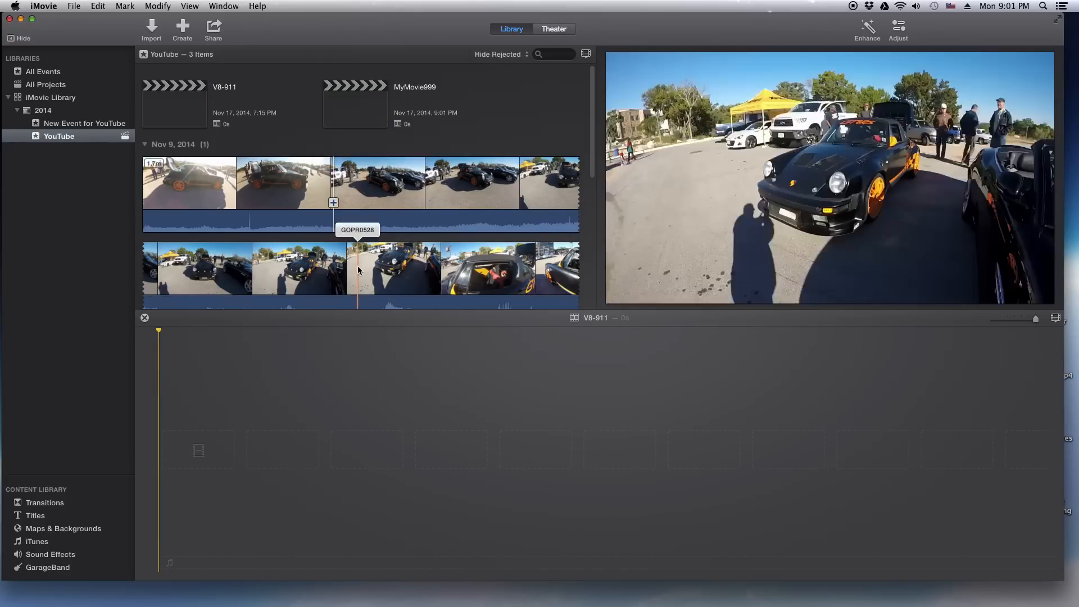
{"action": "left_click", "coordinate": [194, 107]}
{"action": "left_click", "coordinate": [362, 403]}
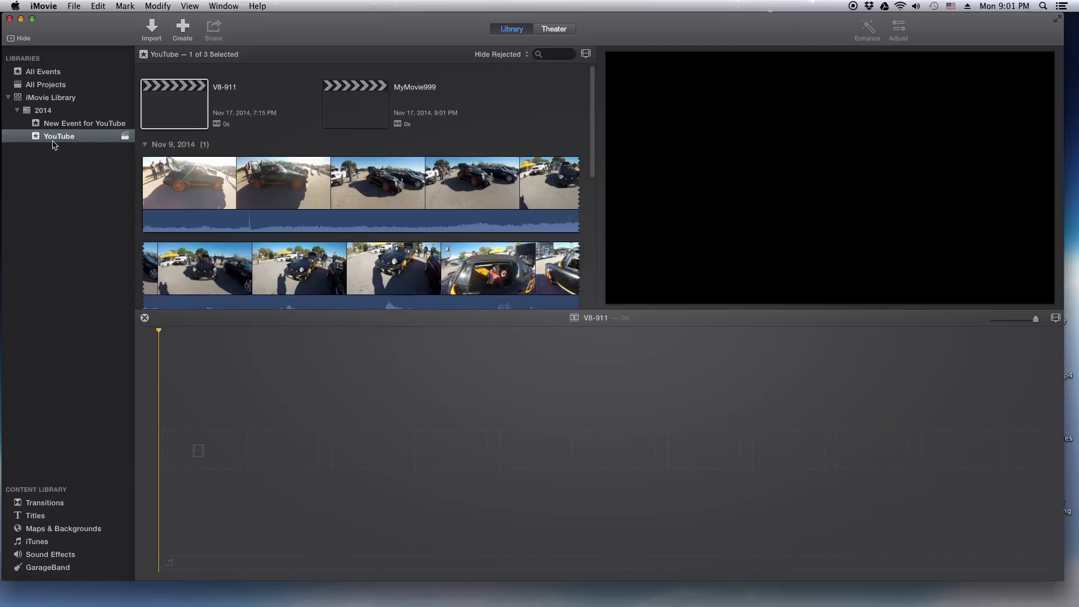
Step: Switch between the two events under 2014 to compare them, leaving the YouTube event selected with its name unchanged
{"action": "left_click", "coordinate": [68, 125]}
{"action": "left_click", "coordinate": [68, 135]}
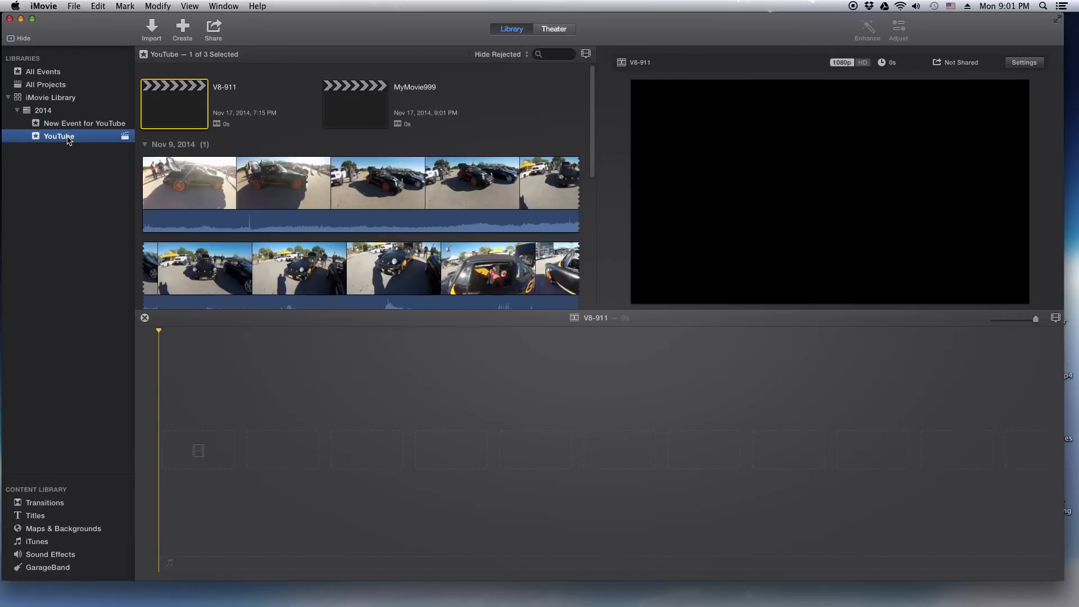
{"action": "left_click", "coordinate": [65, 125]}
{"action": "left_click", "coordinate": [65, 141]}
{"action": "left_click", "coordinate": [64, 136]}
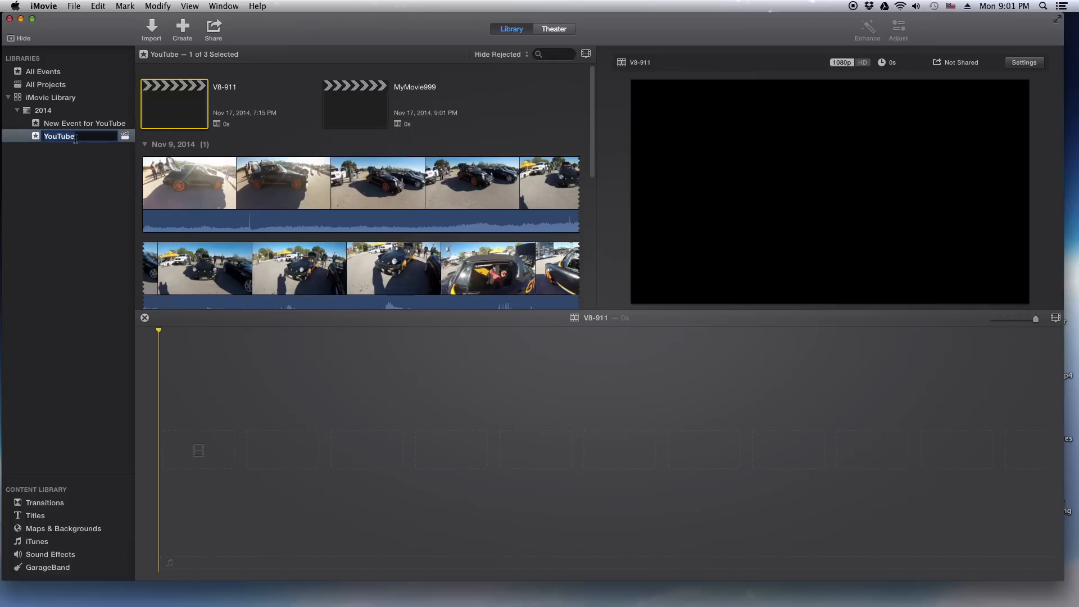
{"action": "left_click", "coordinate": [45, 149]}
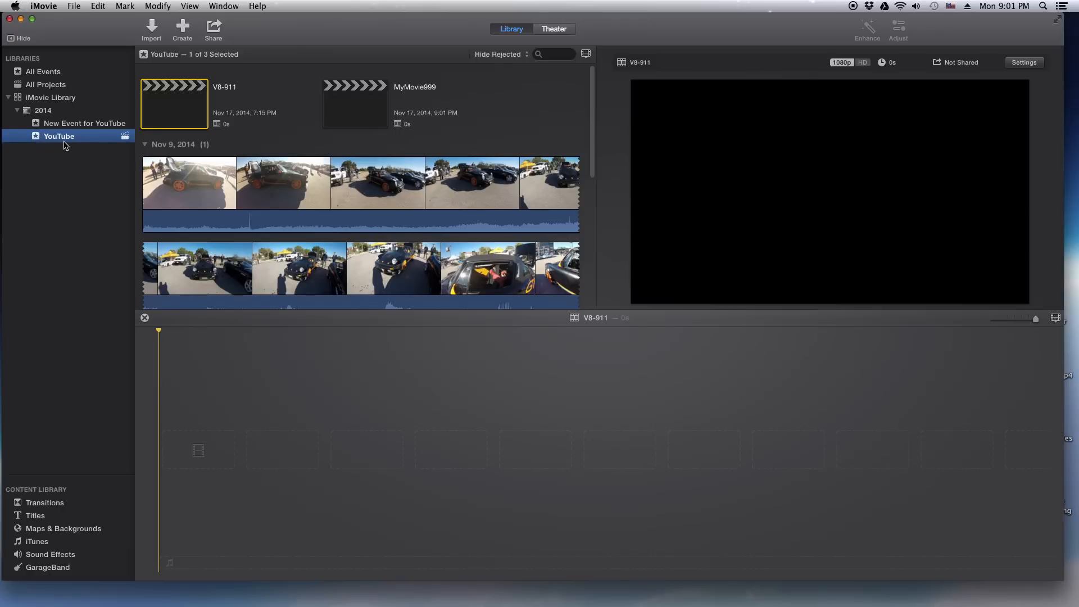
Step: Add a segment of about 8 s from the start of the GOPR0528 footage to the V8-911 timeline and scrub through it
{"action": "left_click", "coordinate": [370, 112]}
{"action": "left_click", "coordinate": [197, 102]}
{"action": "left_click", "coordinate": [375, 113]}
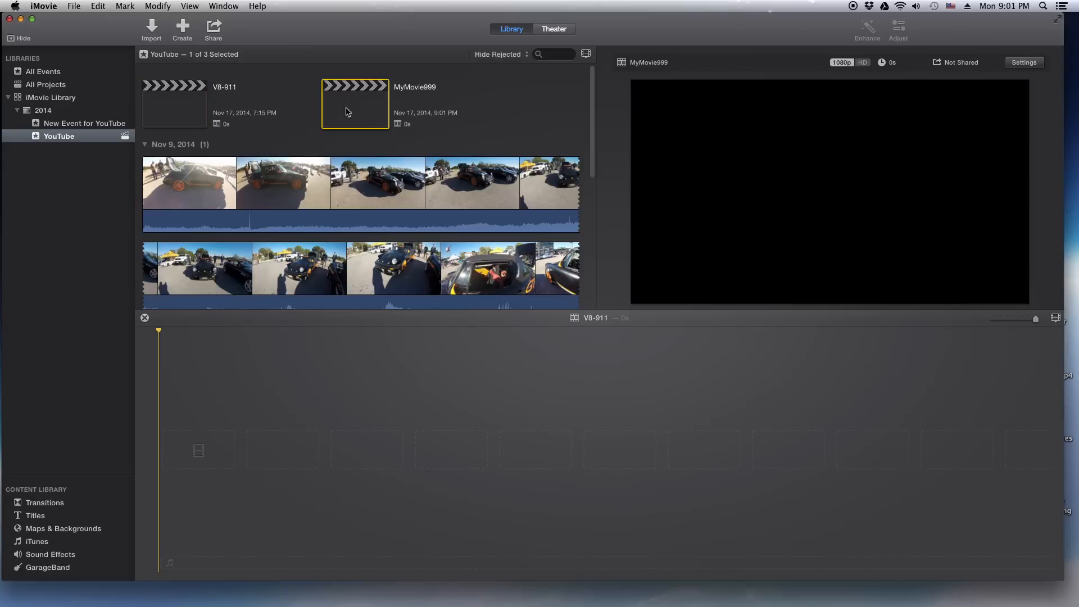
{"action": "left_click", "coordinate": [184, 100]}
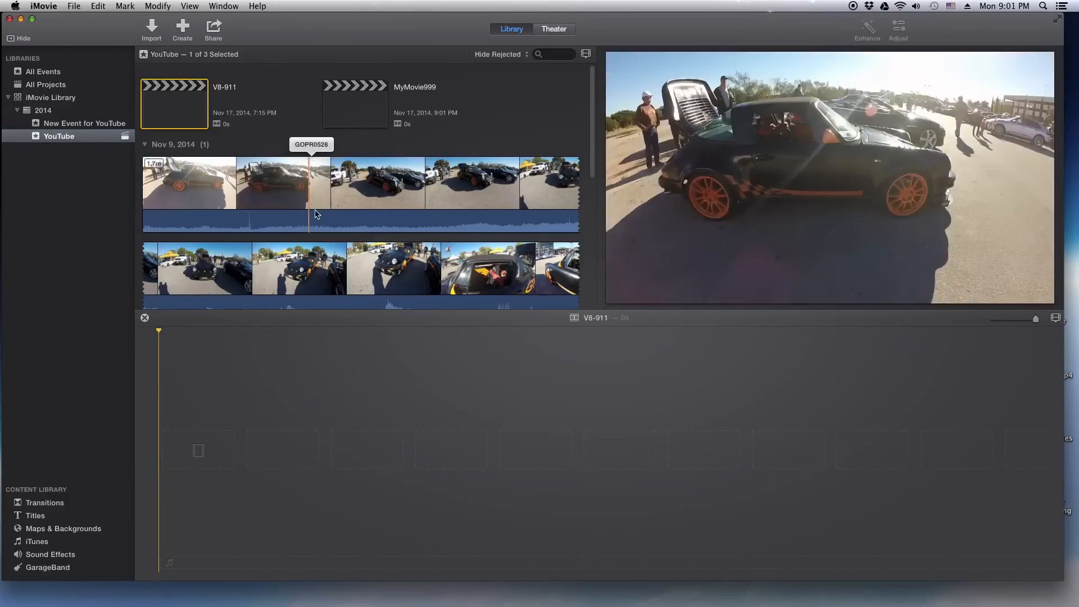
{"action": "left_click_drag", "start_coordinate": [323, 200], "coordinate": [251, 444]}
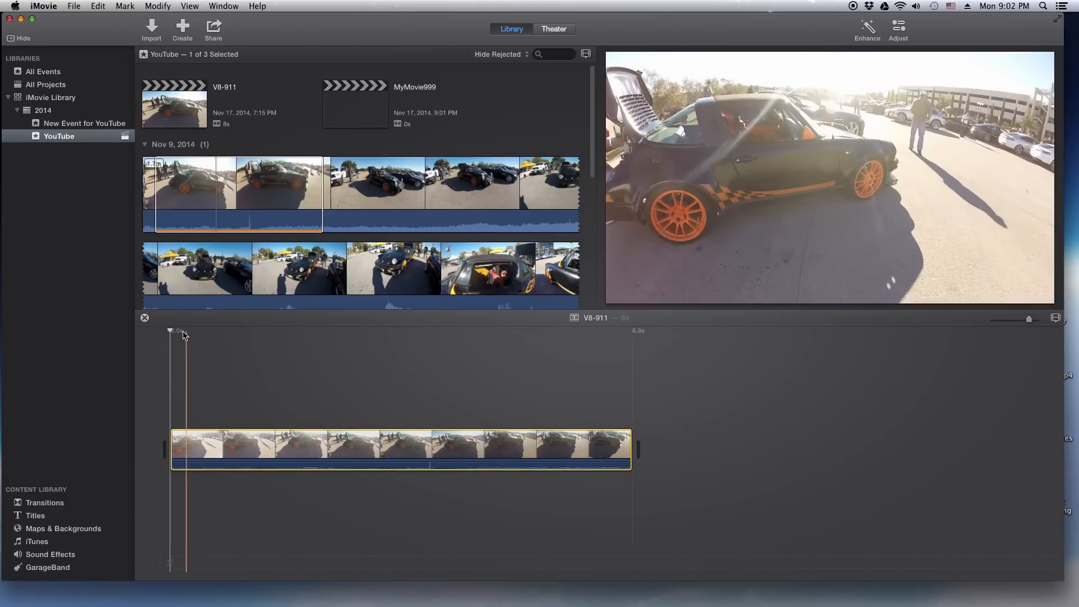
{"action": "left_click", "coordinate": [173, 336]}
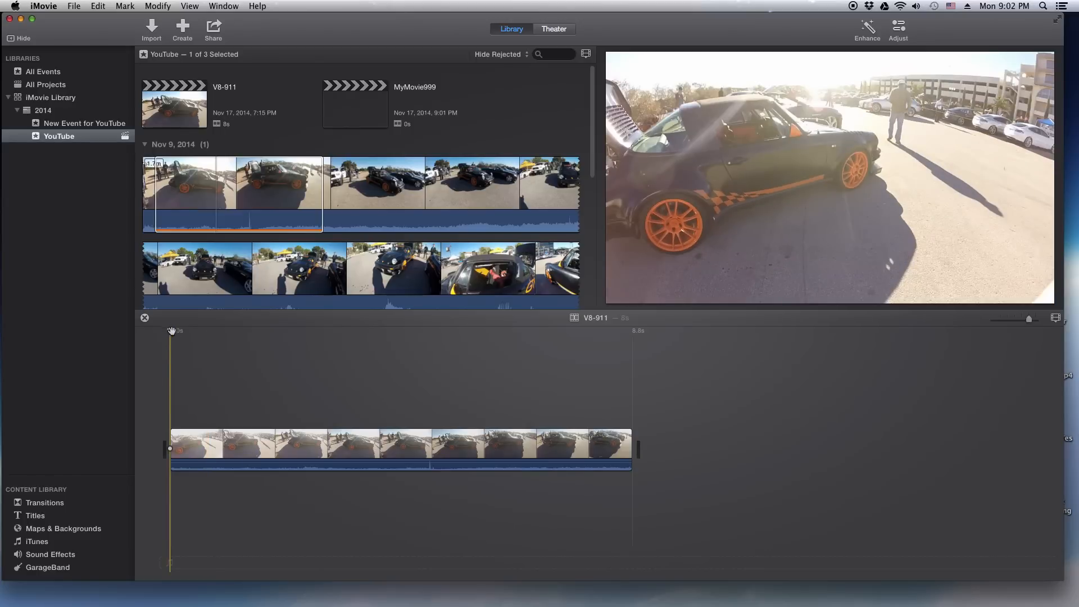
{"action": "left_click_drag", "start_coordinate": [176, 332], "coordinate": [266, 354]}
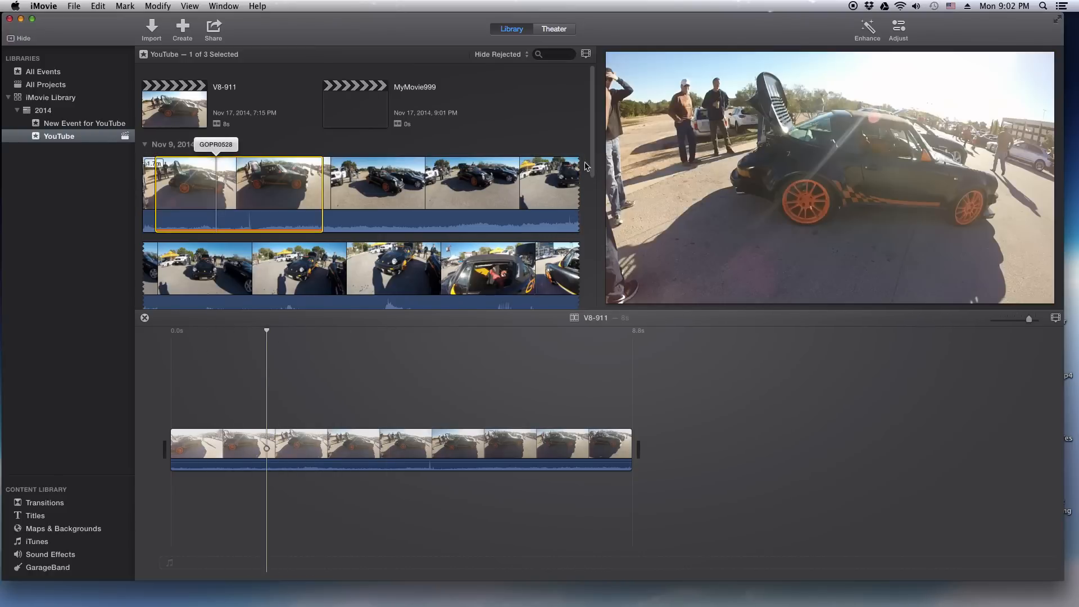
Step: Open the MyMovie999 project and add a segment of about 5.8 s from the end of the GOPR0528 footage to its timeline
{"action": "left_click", "coordinate": [349, 104]}
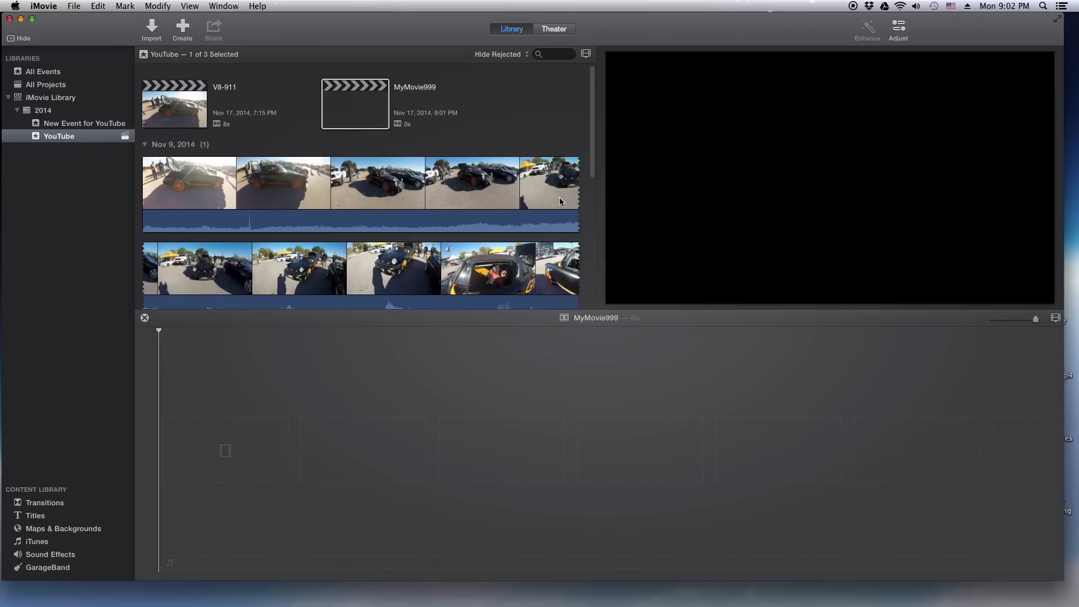
{"action": "left_click", "coordinate": [175, 113]}
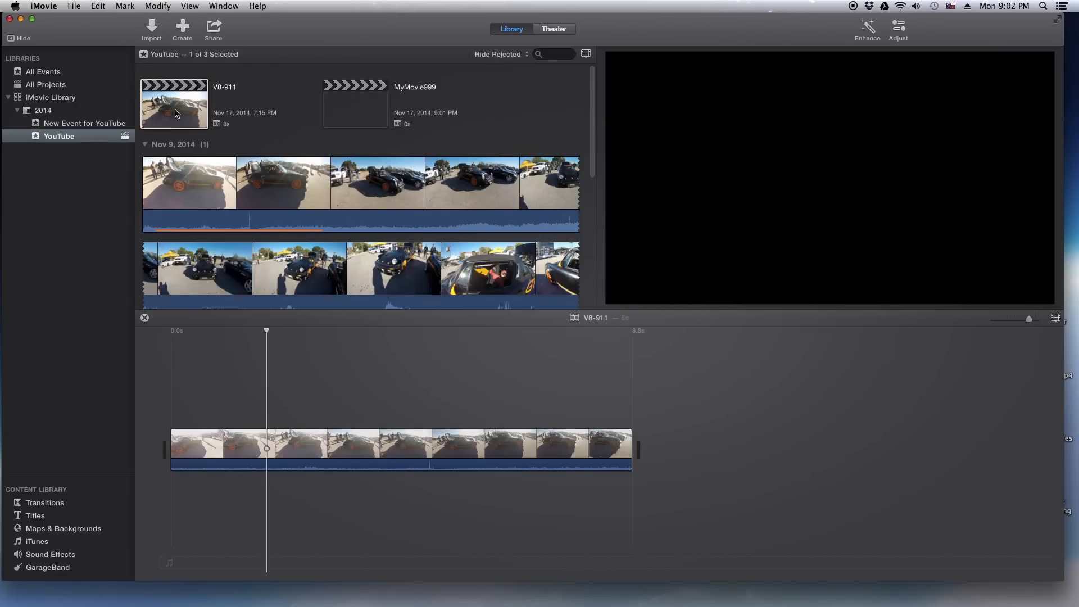
{"action": "left_click", "coordinate": [365, 126]}
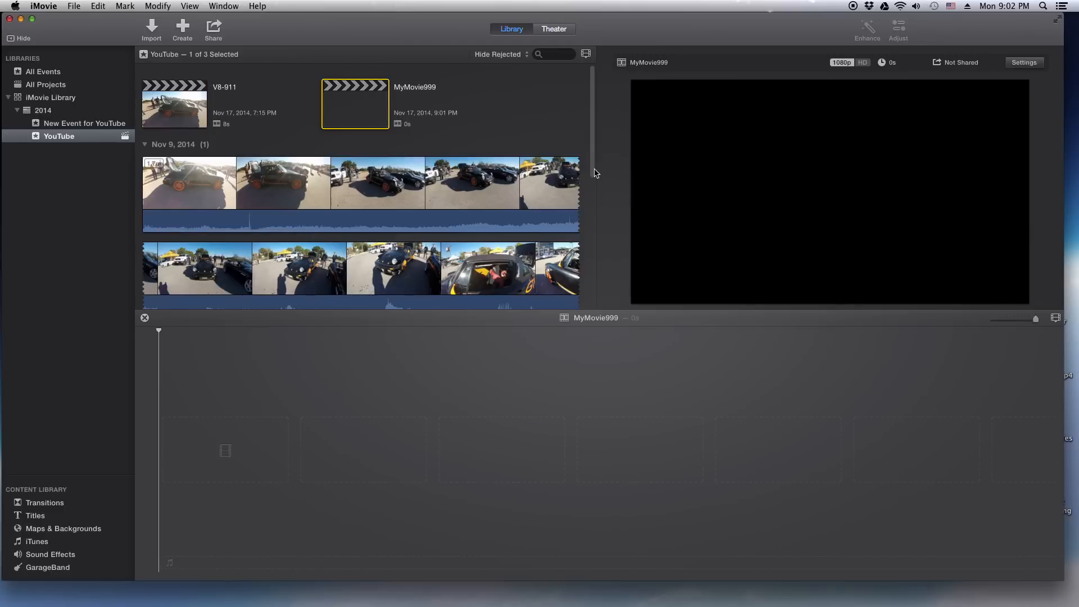
{"action": "left_click_drag", "start_coordinate": [592, 152], "coordinate": [606, 293]}
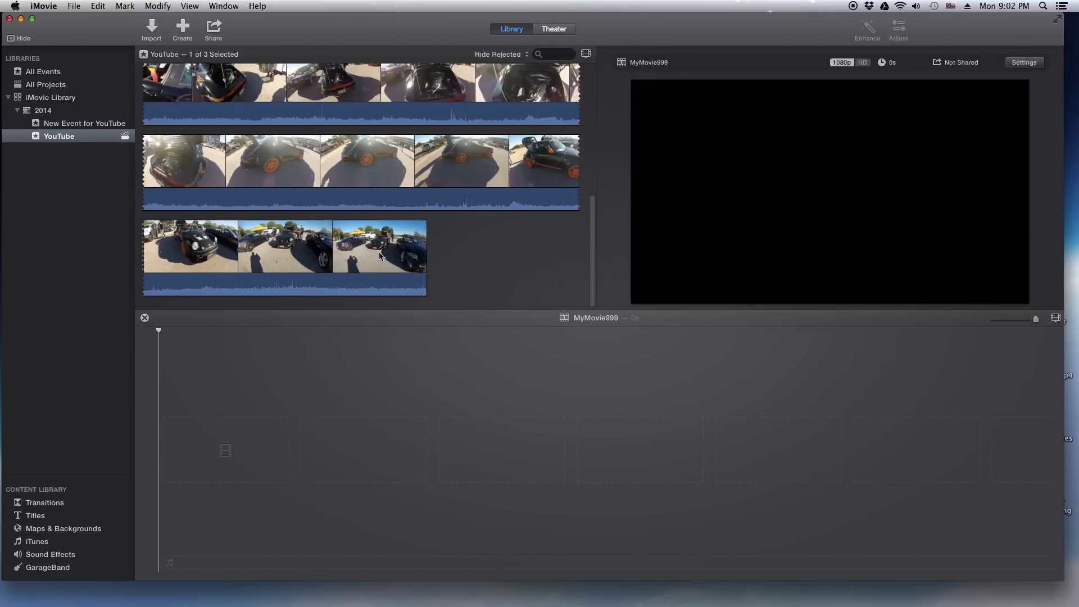
{"action": "left_click_drag", "start_coordinate": [275, 244], "coordinate": [386, 248]}
{"action": "left_click_drag", "start_coordinate": [288, 419], "coordinate": [290, 419]}
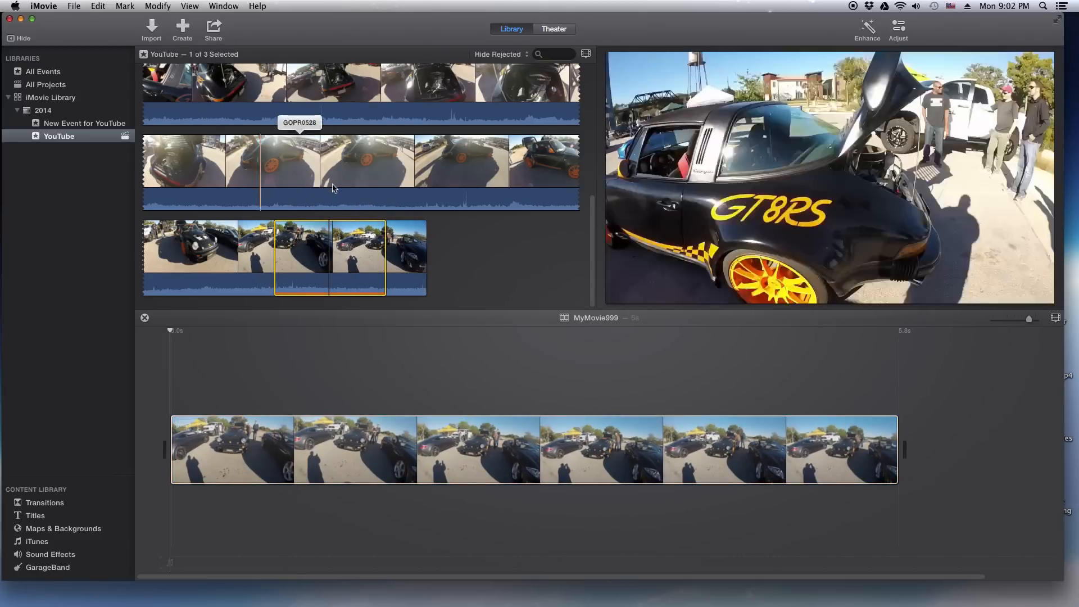
Step: Examine how the YouTube event's source footage relates to the clip in the MyMovie999 timeline and to the event's projects
{"action": "scroll", "coordinate": [191, 141], "scroll_direction": "up", "scroll_amount": 5}
{"action": "left_click", "coordinate": [63, 140]}
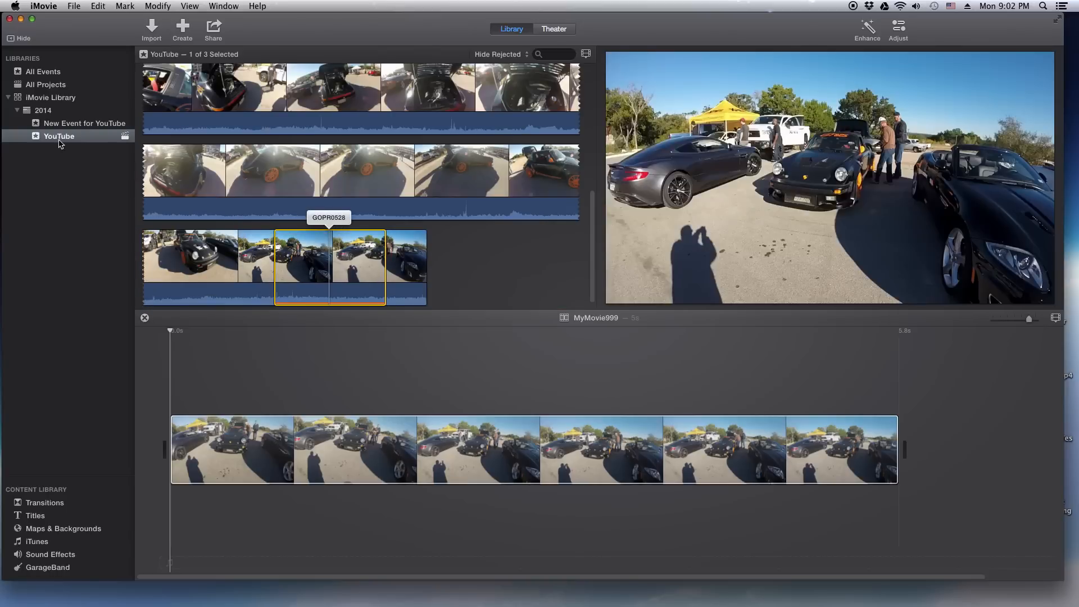
{"action": "left_click", "coordinate": [35, 138]}
{"action": "left_click", "coordinate": [321, 264]}
{"action": "left_click", "coordinate": [321, 450]}
{"action": "scroll", "coordinate": [332, 124], "scroll_direction": "up", "scroll_amount": 6}
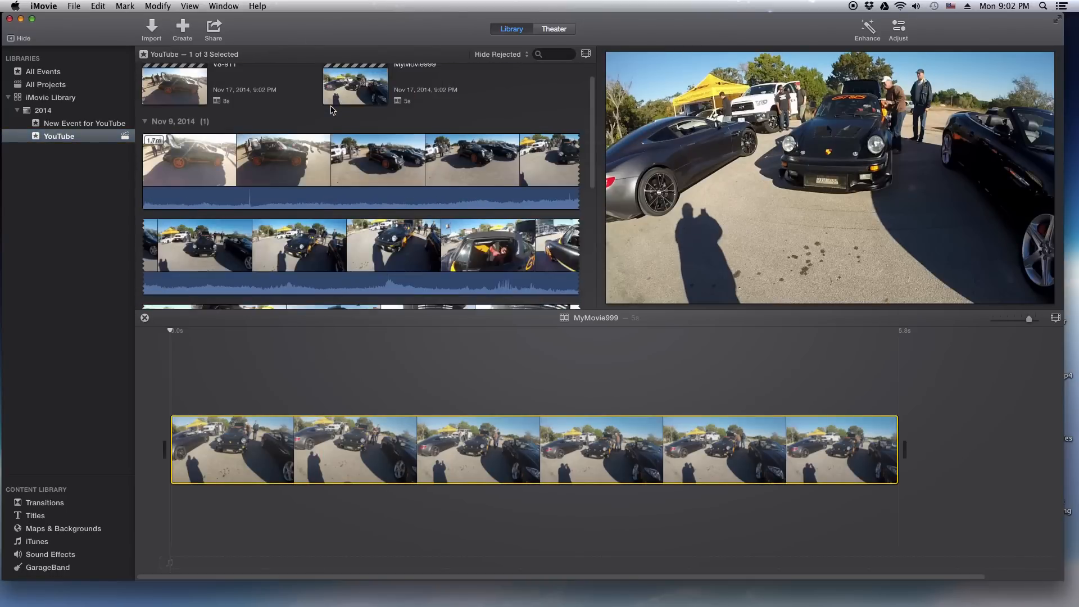
Step: Review the MyMovie999 timeline, switch to the V8-911 project, and delete the clip from the V8-911 timeline
{"action": "scroll", "coordinate": [333, 110], "scroll_direction": "up", "scroll_amount": 2}
{"action": "left_click", "coordinate": [349, 109]}
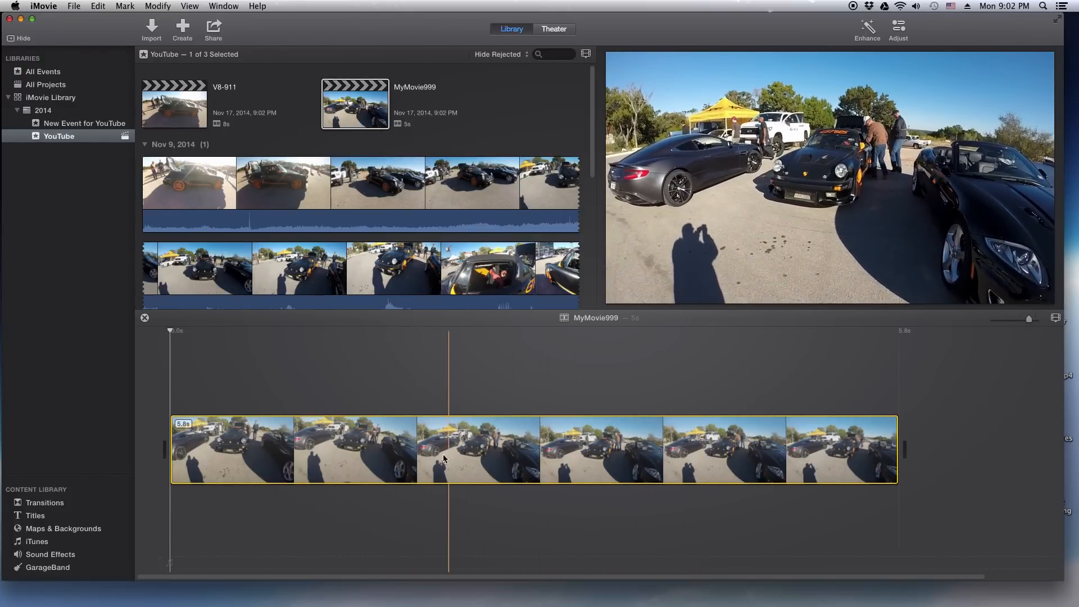
{"action": "left_click", "coordinate": [176, 111]}
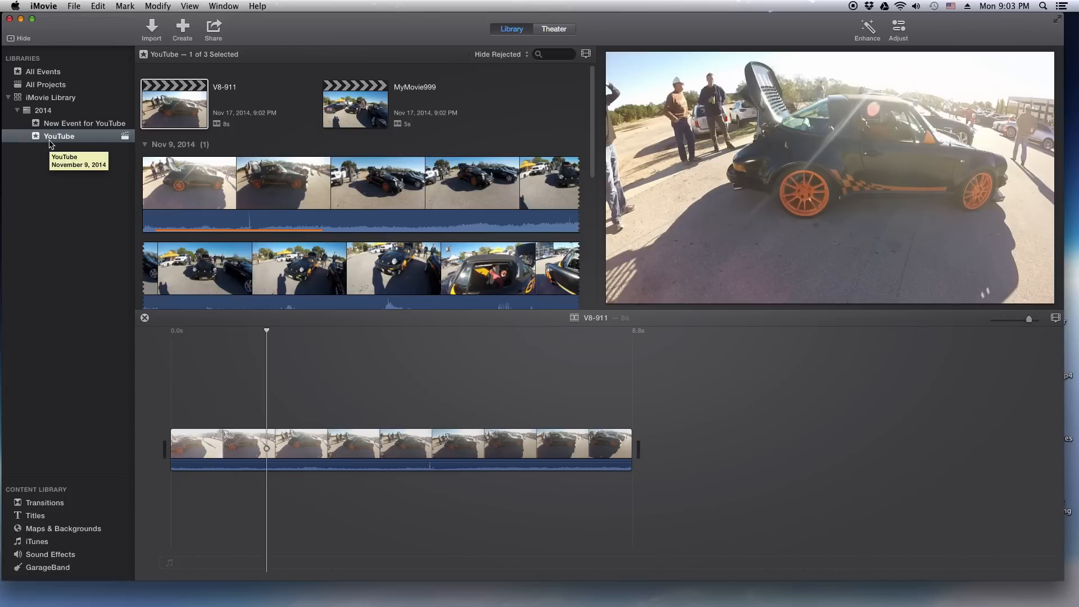
{"action": "left_click", "coordinate": [421, 447]}
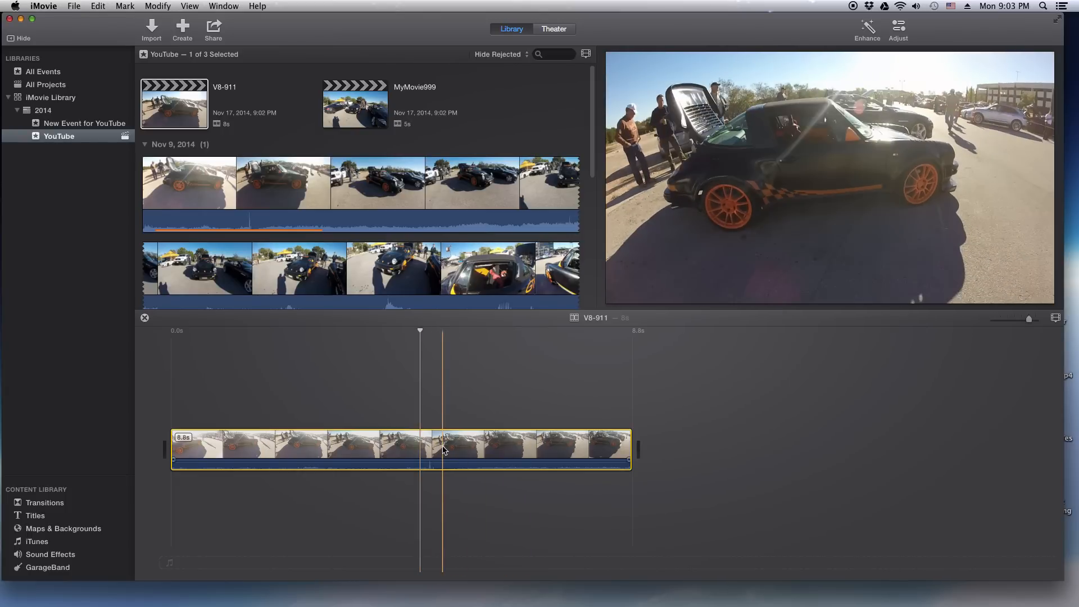
{"action": "key", "text": "Delete"}
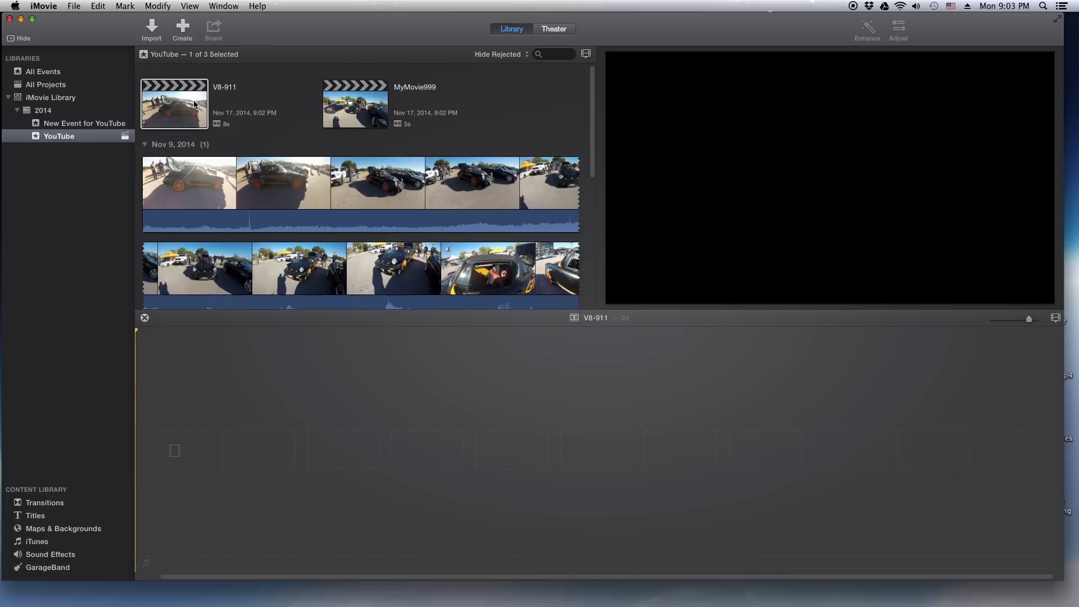
Step: Open the MyMovie999 project, delete the clip from its timeline, and leave that empty project open
{"action": "left_click", "coordinate": [359, 105]}
{"action": "left_click", "coordinate": [471, 447]}
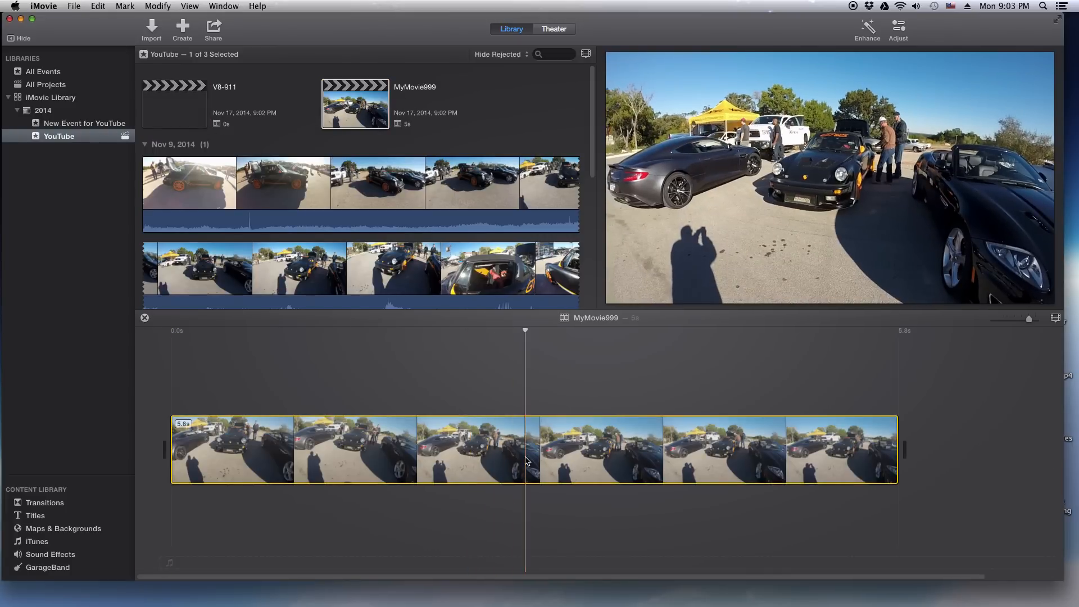
{"action": "key", "text": "Delete"}
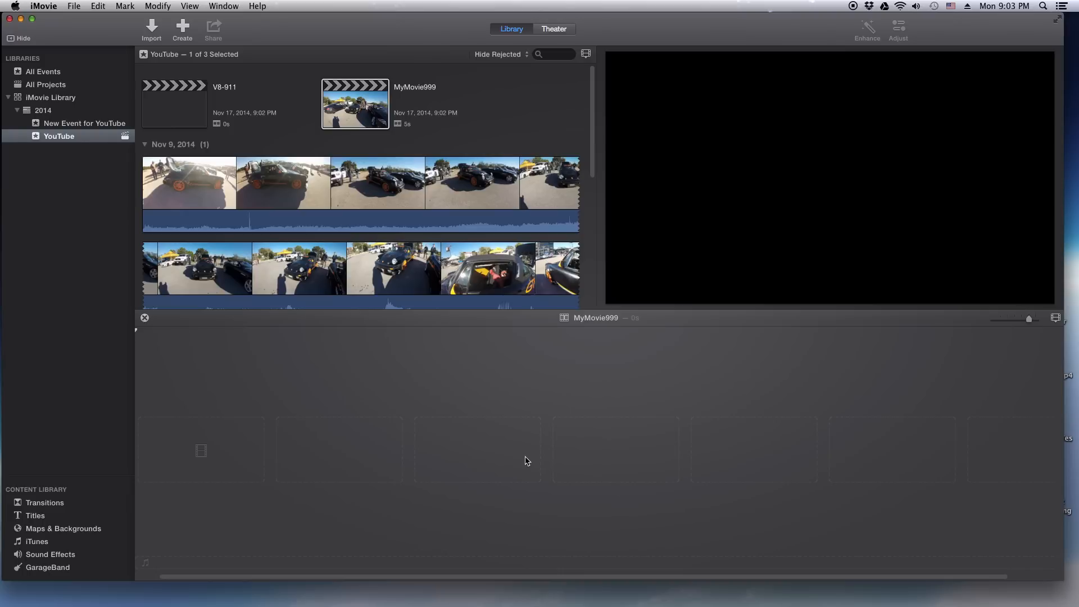
{"action": "left_click", "coordinate": [401, 105]}
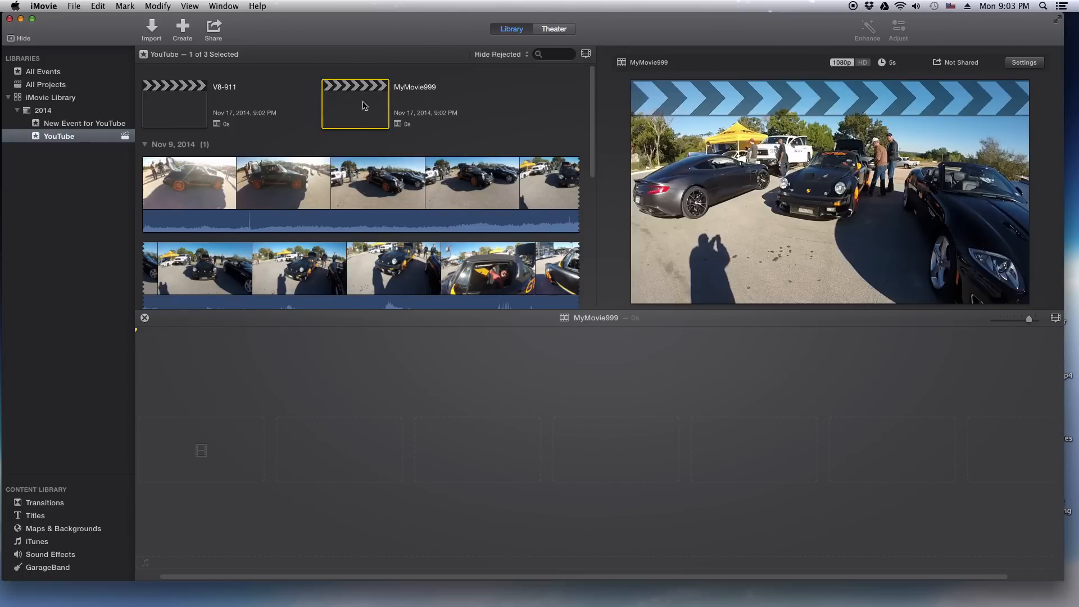
{"action": "left_click", "coordinate": [346, 461]}
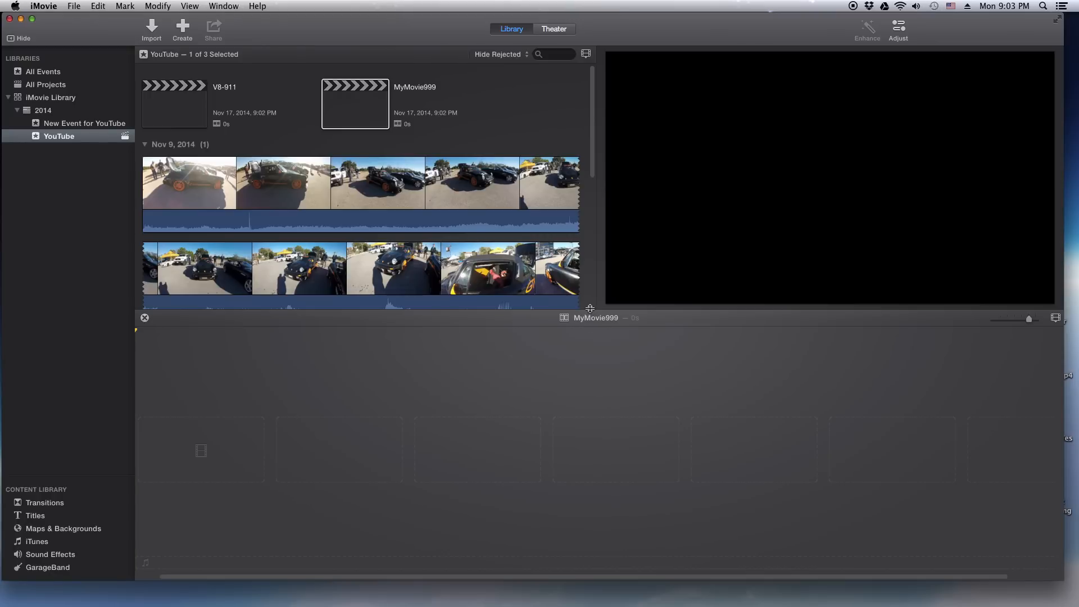
Step: Resize the timeline area against the browser and viewer, leaving the timeline slightly shorter than before
{"action": "mouse_move", "coordinate": [590, 308]}
{"action": "left_mouse_down"}
{"action": "mouse_move", "coordinate": [590, 290]}
{"action": "mouse_move", "coordinate": [591, 324]}
{"action": "left_mouse_up"}
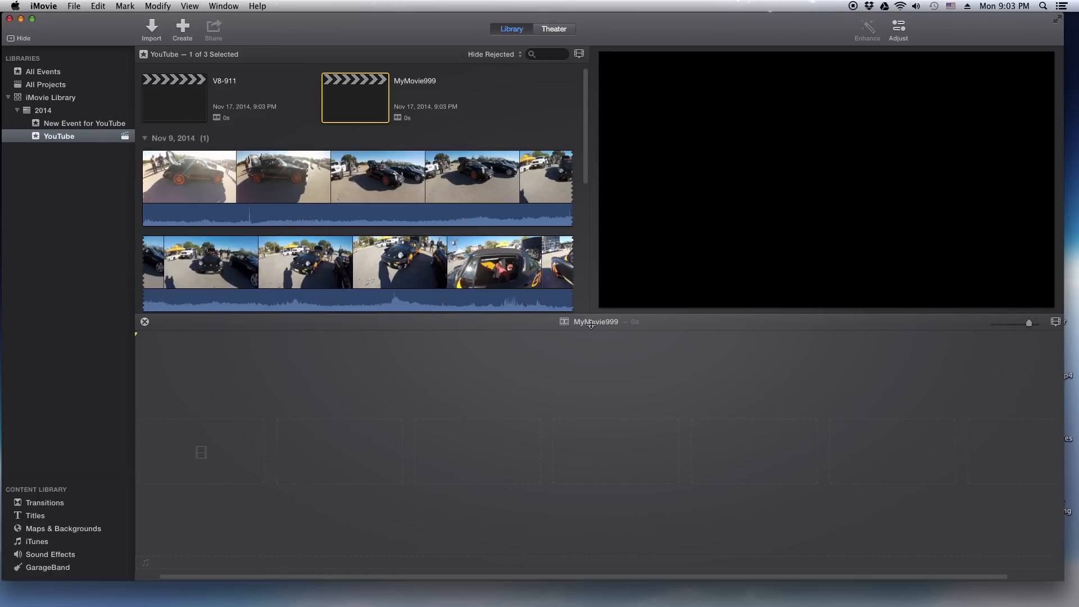
{"action": "left_click_drag", "start_coordinate": [590, 316], "coordinate": [615, 509]}
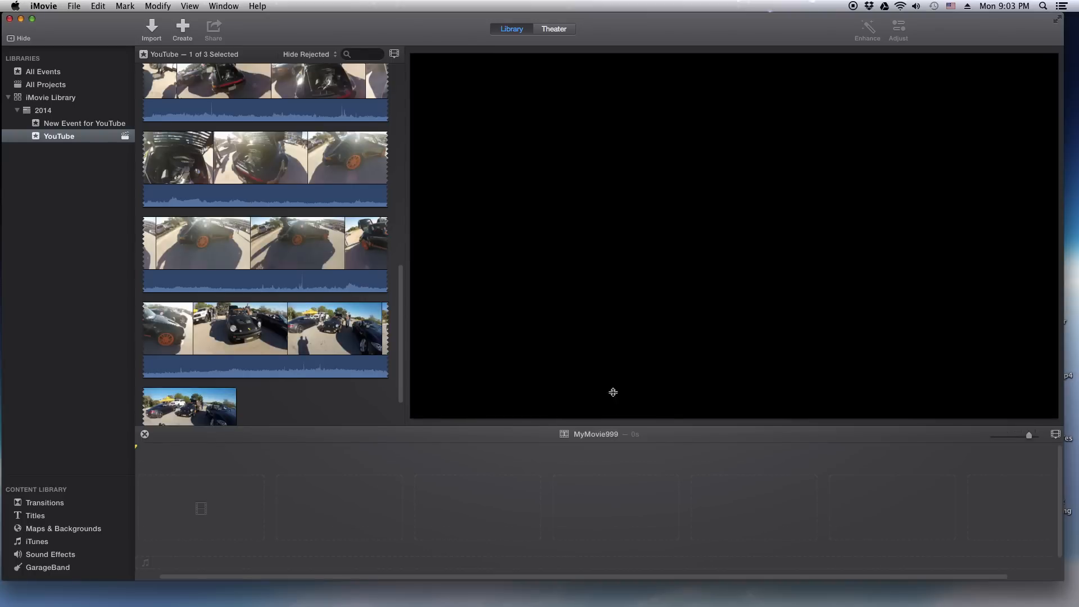
{"action": "left_click_drag", "start_coordinate": [613, 391], "coordinate": [606, 327]}
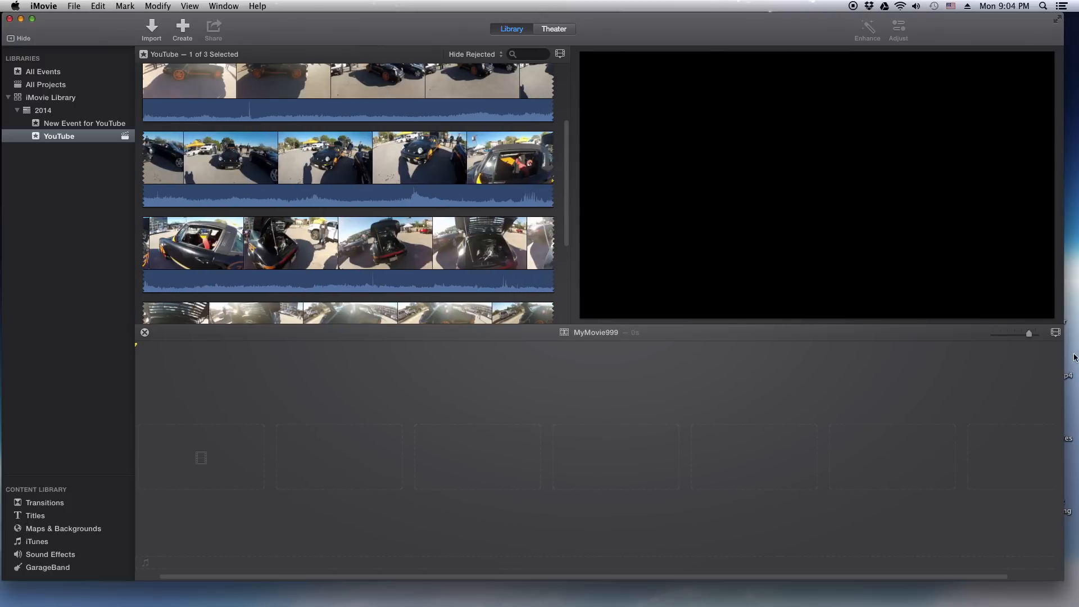
Step: Reduce the timeline's clip size slightly in the thumbnail appearance settings
{"action": "left_click", "coordinate": [1056, 334]}
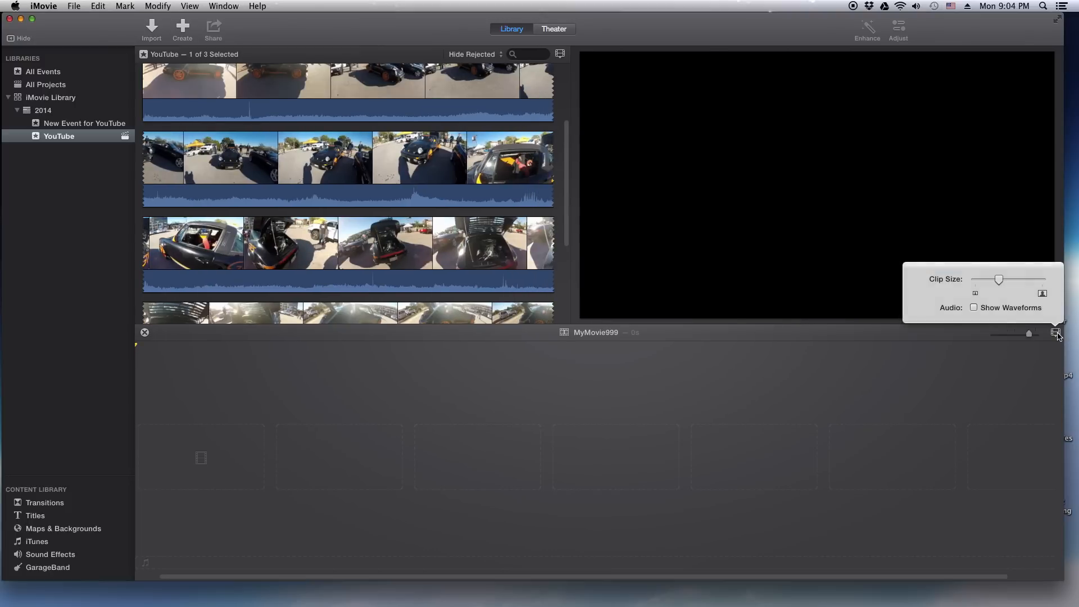
{"action": "left_click_drag", "start_coordinate": [1002, 282], "coordinate": [989, 279]}
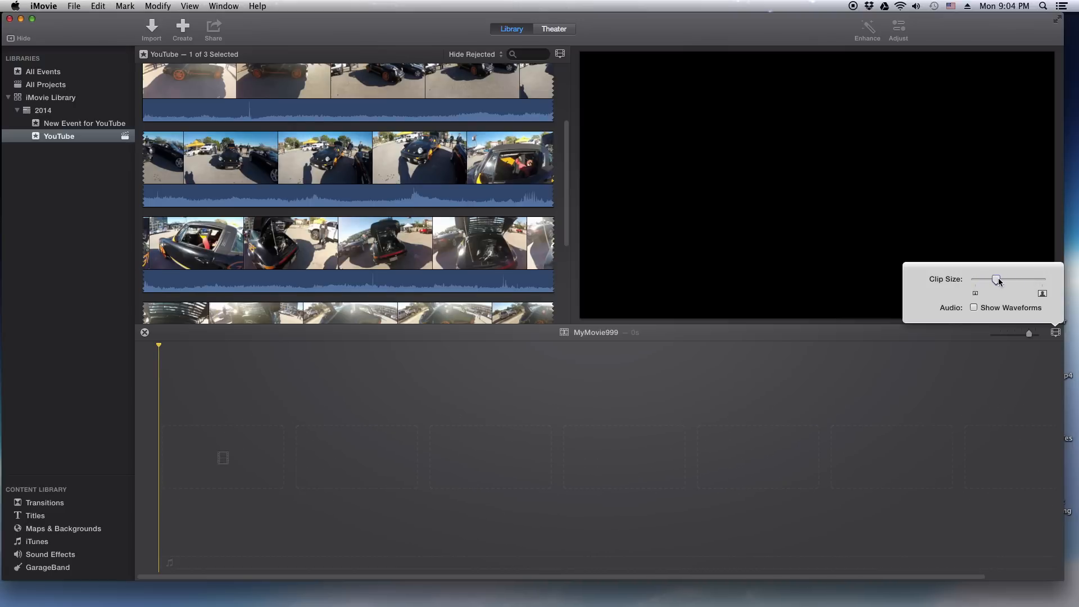
{"action": "left_click", "coordinate": [974, 309]}
{"action": "left_click", "coordinate": [440, 388]}
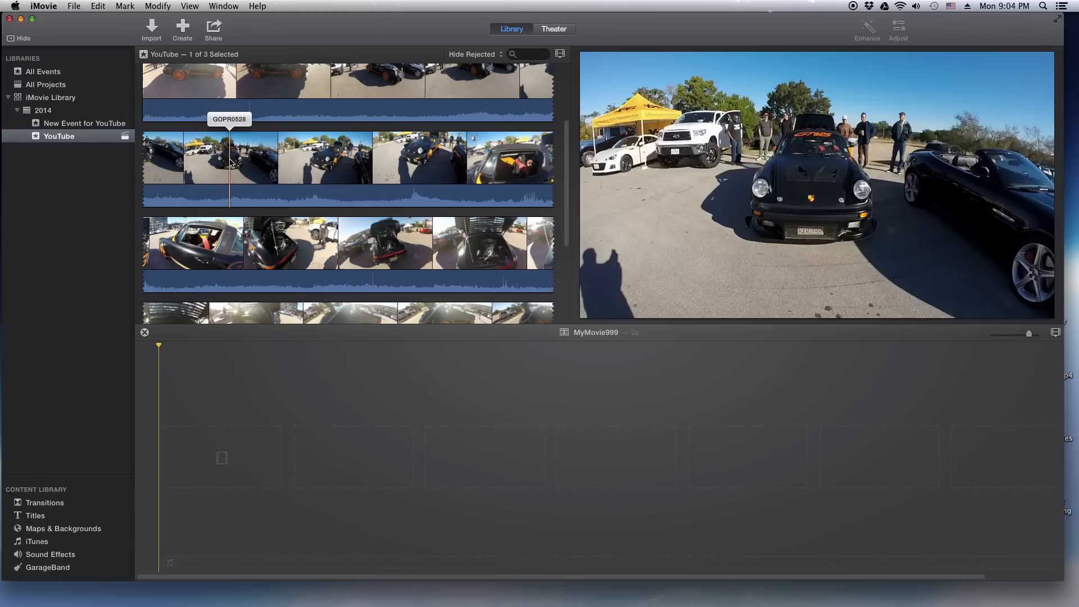
Step: Add two segments of GOPR0528 footage, about 10.6 s and about 13 s long, to the MyMovie999 timeline
{"action": "left_click_drag", "start_coordinate": [230, 168], "coordinate": [431, 170]}
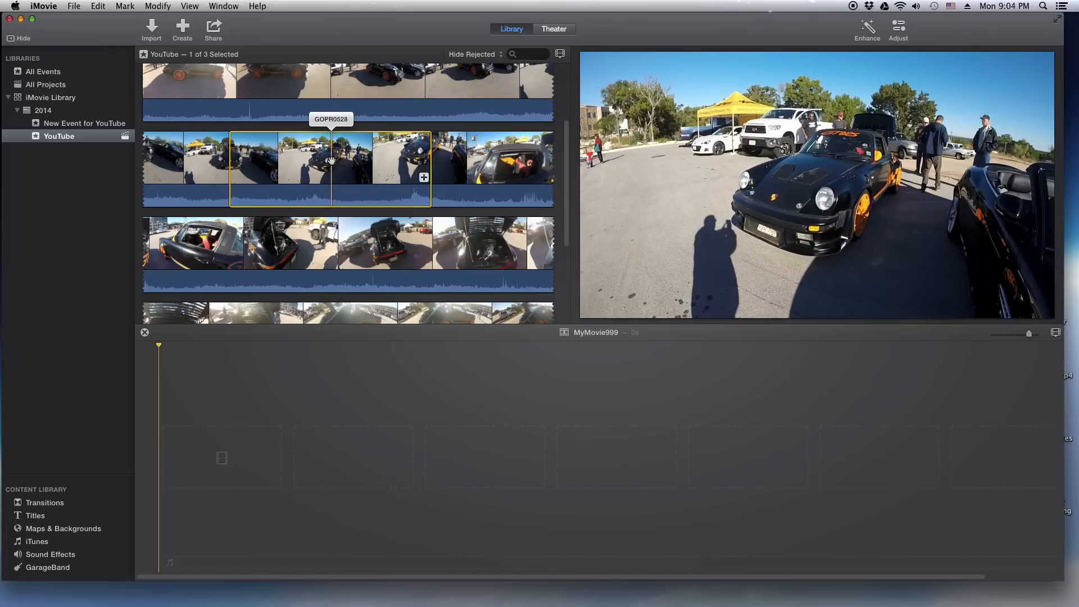
{"action": "left_click_drag", "start_coordinate": [332, 172], "coordinate": [217, 457]}
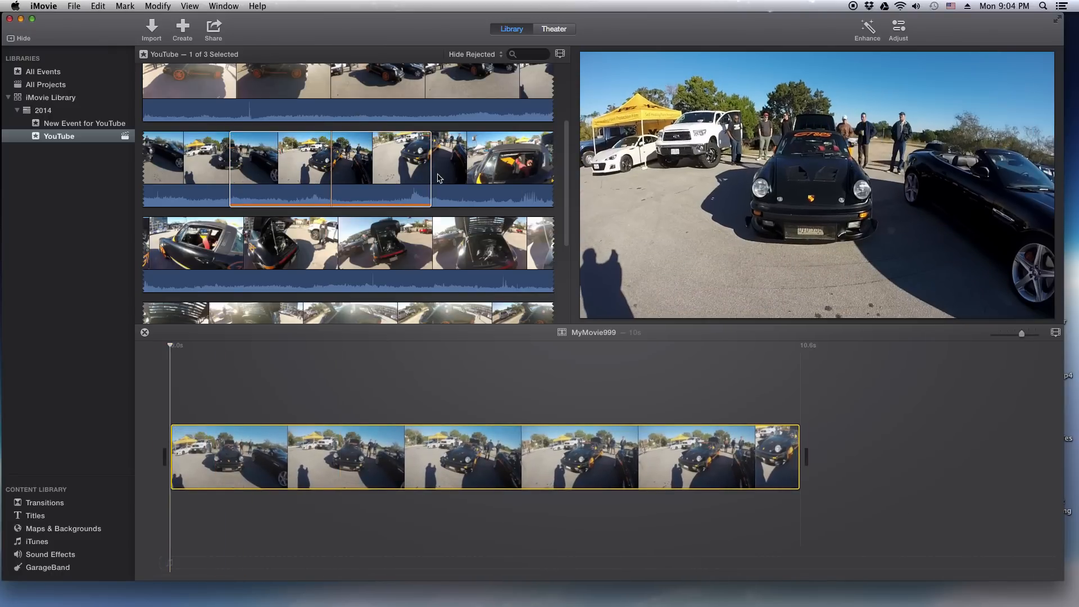
{"action": "left_click_drag", "start_coordinate": [230, 247], "coordinate": [470, 263]}
{"action": "key", "text": "e"}
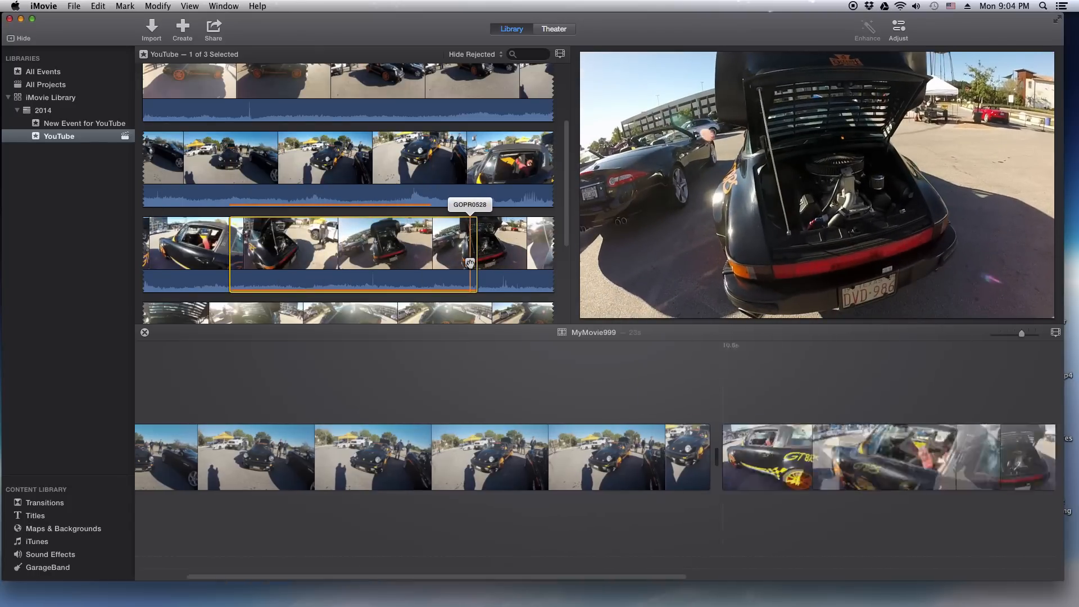
Step: Select the first timeline clip, raise the timeline's clip size to the maximum, and turn on its audio waveforms
{"action": "left_click_drag", "start_coordinate": [669, 581], "coordinate": [284, 577]}
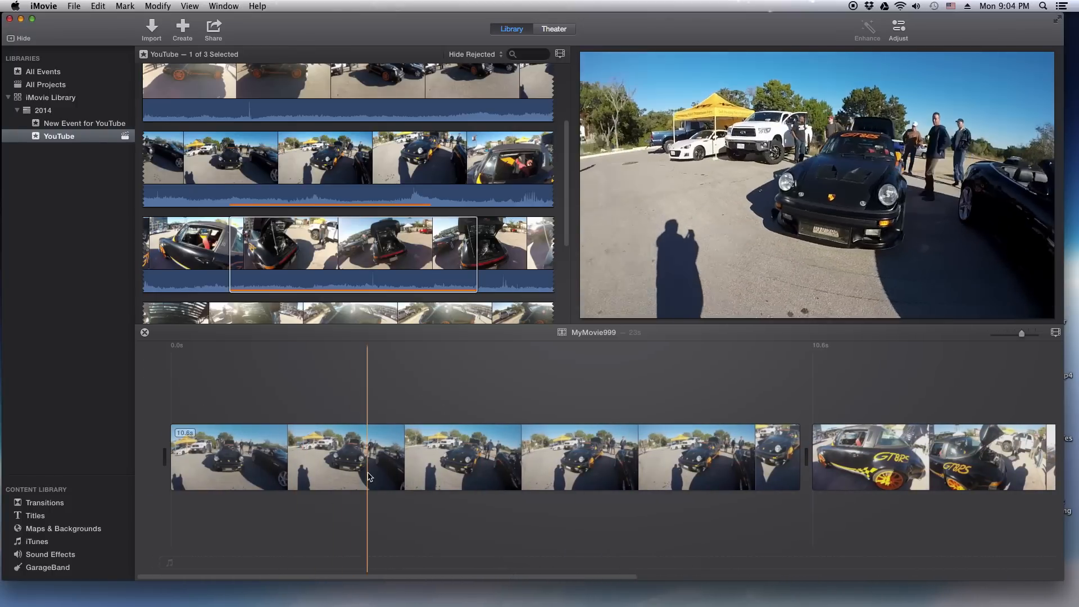
{"action": "left_click", "coordinate": [367, 458]}
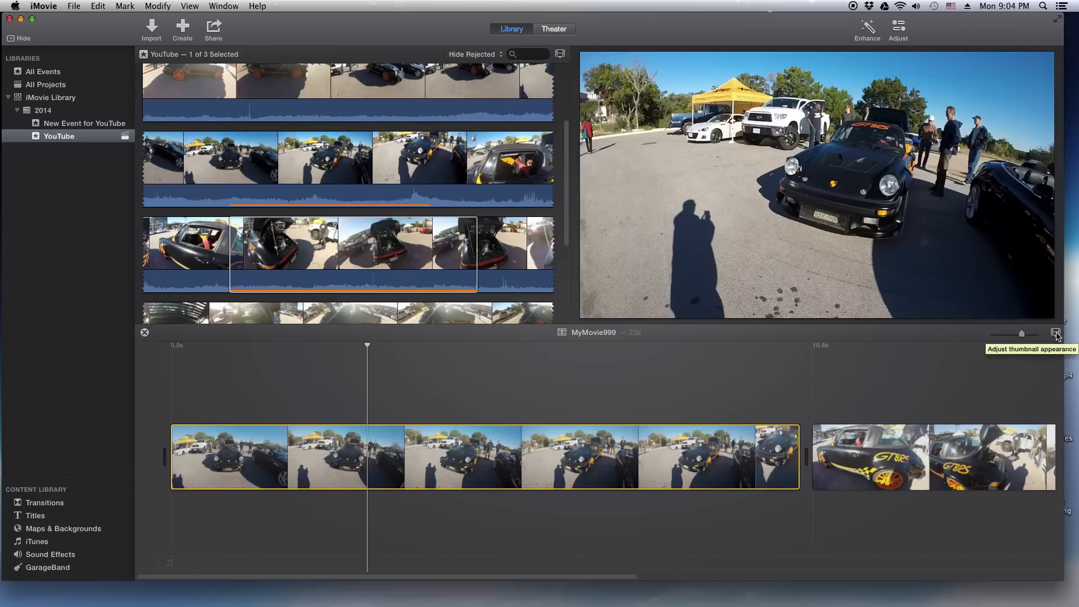
{"action": "left_click", "coordinate": [1056, 333]}
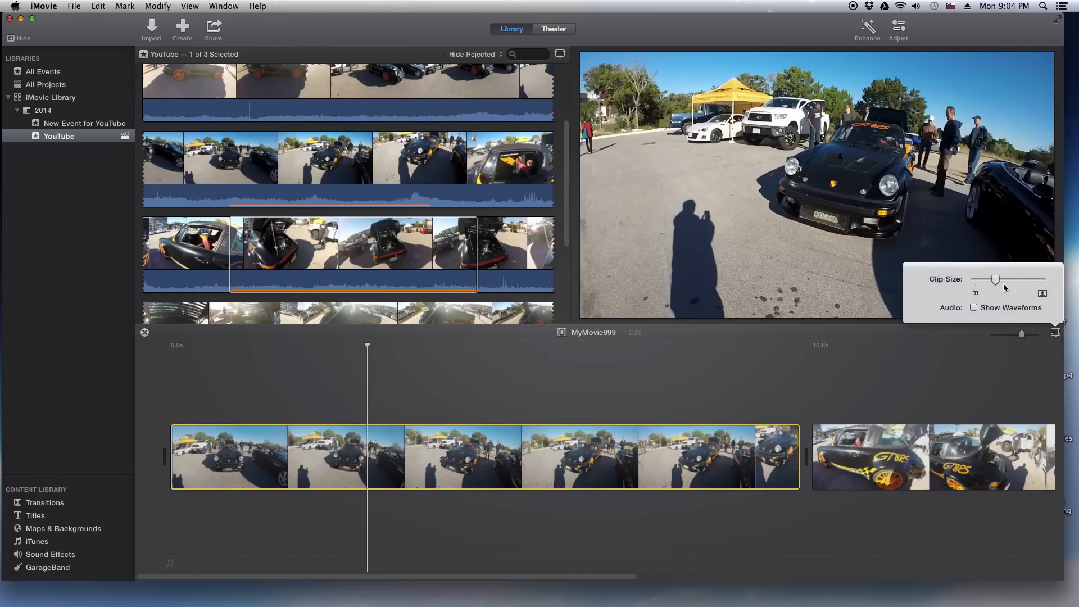
{"action": "left_click_drag", "start_coordinate": [995, 280], "coordinate": [1017, 286]}
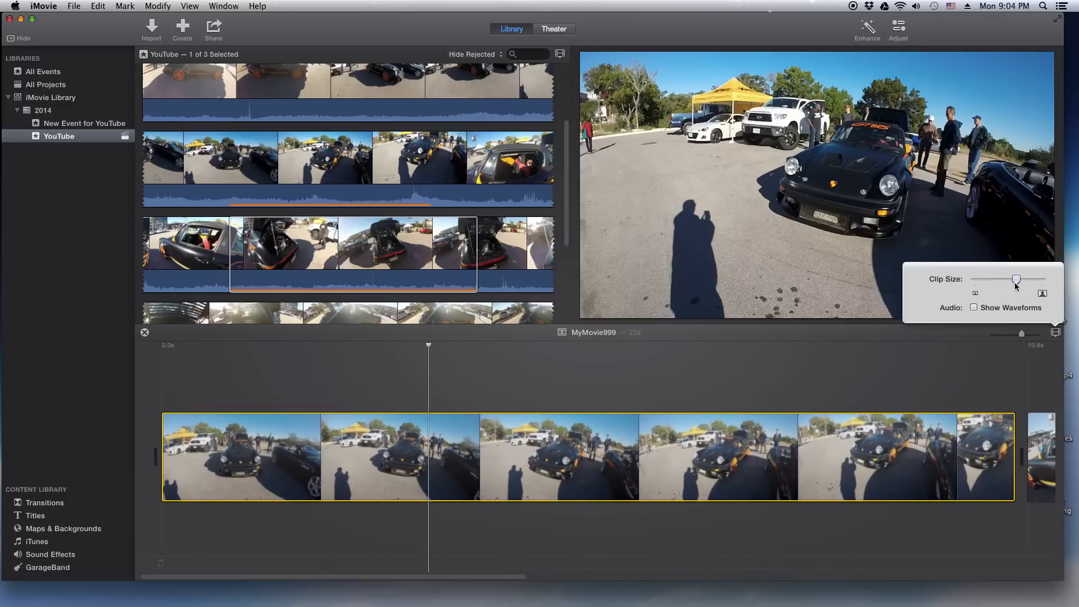
{"action": "left_click", "coordinate": [975, 308]}
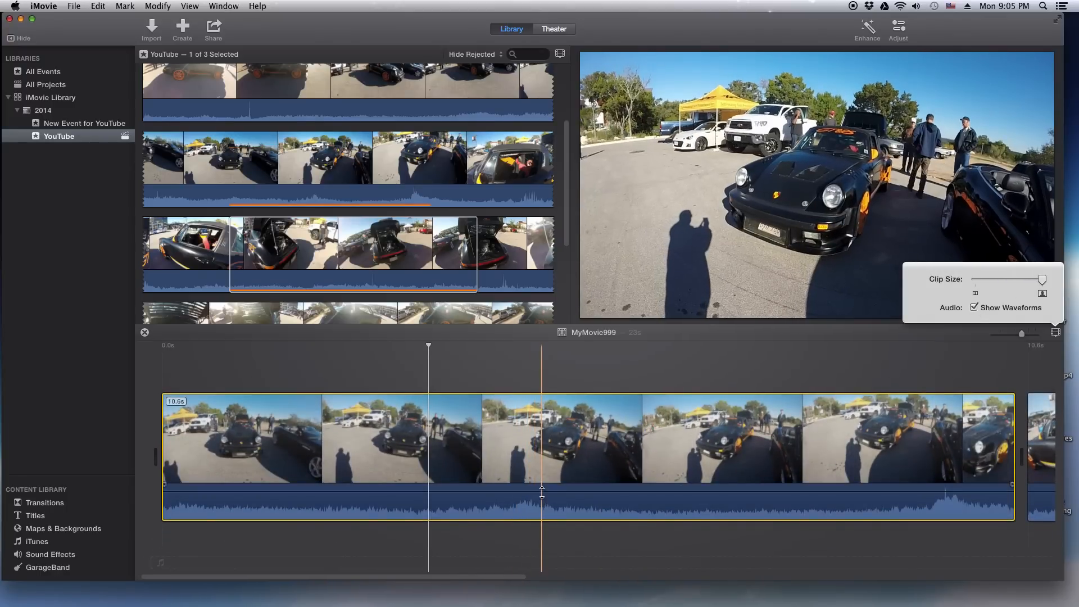
{"action": "left_click", "coordinate": [977, 308]}
{"action": "left_click", "coordinate": [977, 308]}
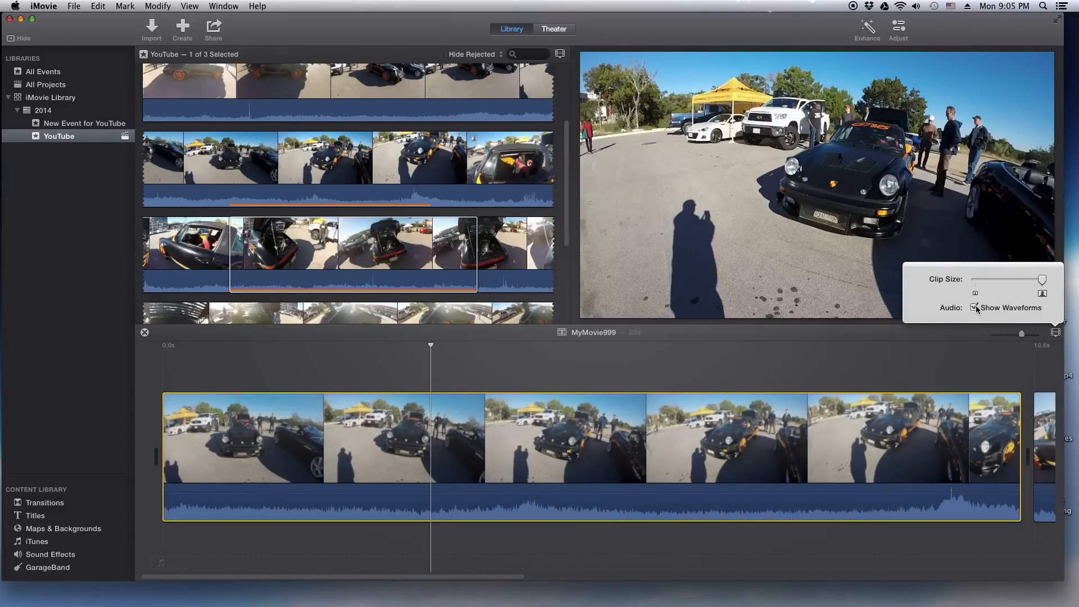
Step: Try several timeline clip sizes, settle at about two thirds of the range, and enlarge the iMovie window to fill the screen
{"action": "left_click_drag", "start_coordinate": [1042, 280], "coordinate": [1018, 289]}
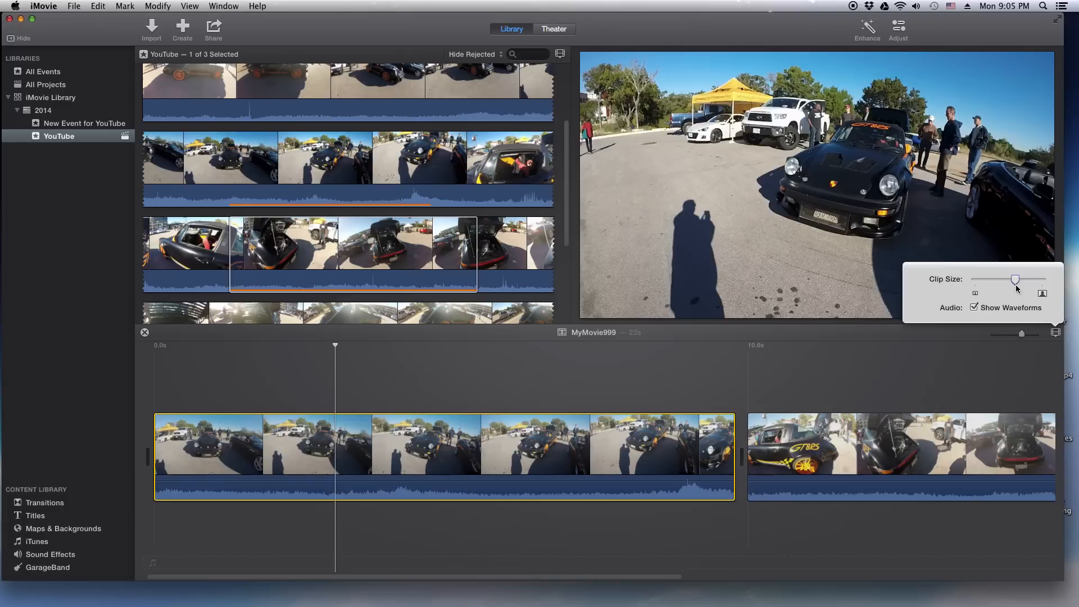
{"action": "left_click_drag", "start_coordinate": [1017, 289], "coordinate": [1026, 293]}
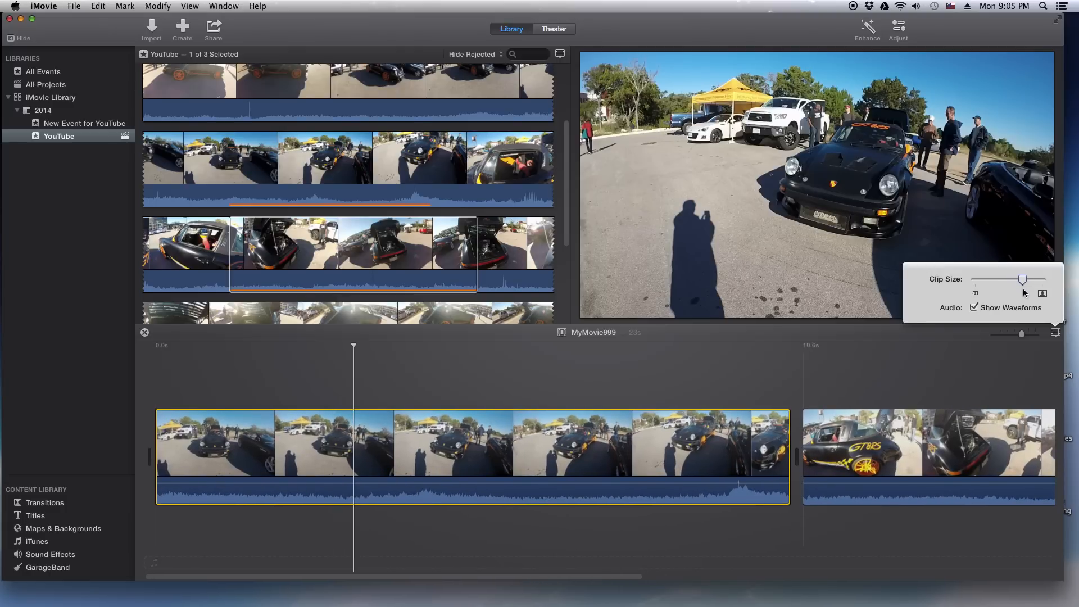
{"action": "left_click_drag", "start_coordinate": [1025, 293], "coordinate": [983, 293]}
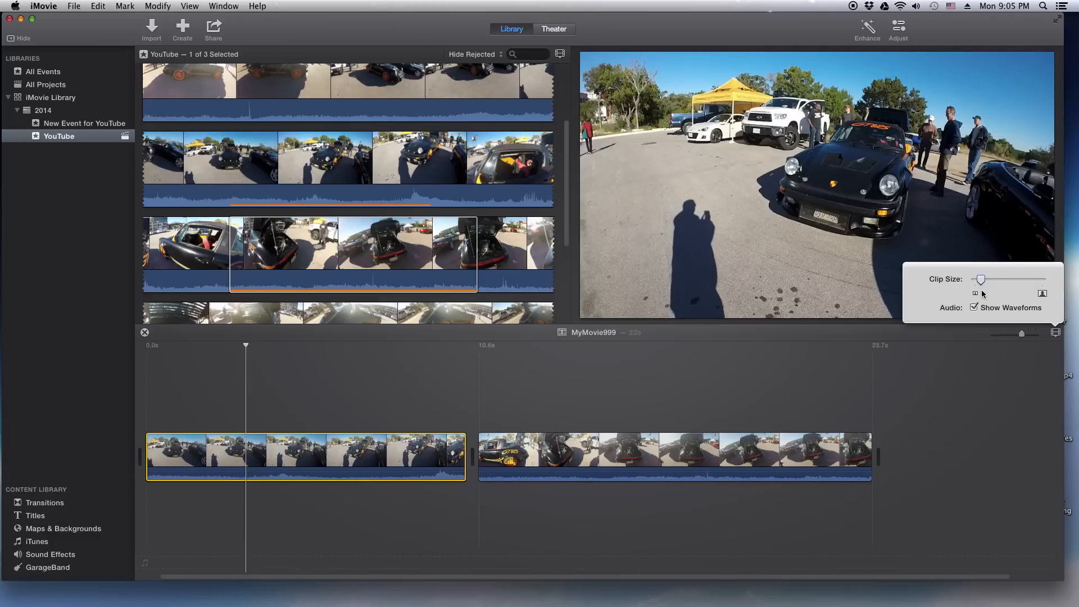
{"action": "left_click_drag", "start_coordinate": [983, 293], "coordinate": [1020, 293]}
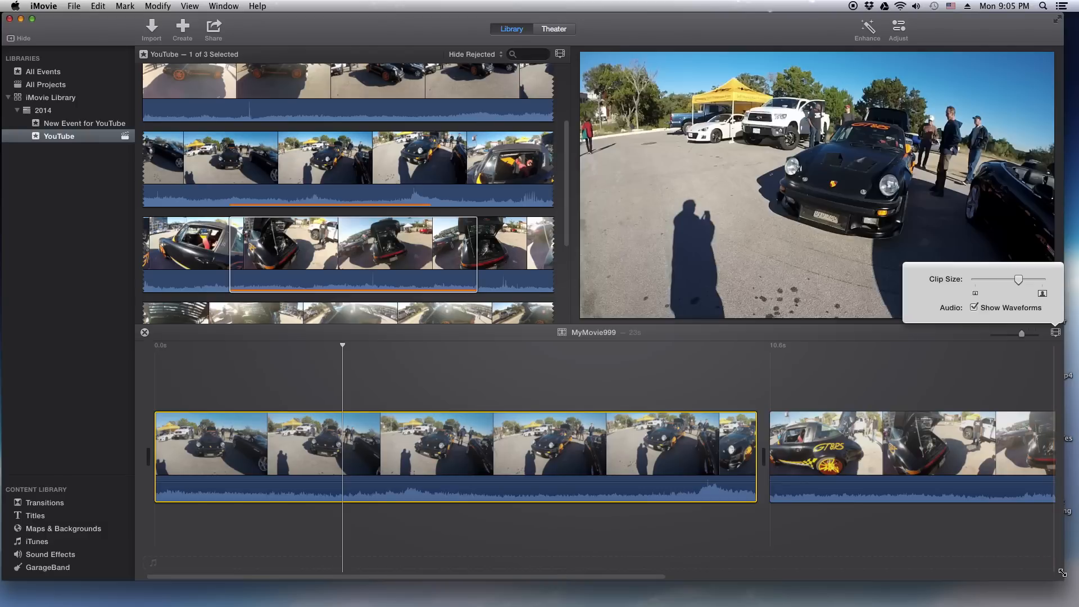
{"action": "left_click_drag", "start_coordinate": [1063, 581], "coordinate": [1072, 603]}
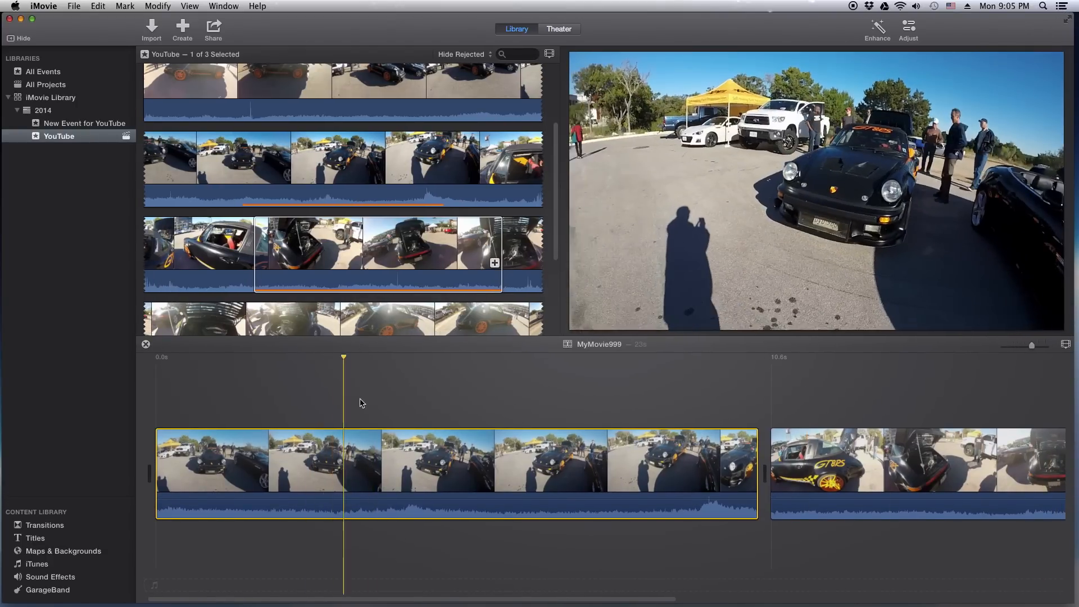
Step: Delete both clips from the MyMovie999 timeline
{"action": "left_click", "coordinate": [805, 460]}
{"action": "key", "text": "Delete"}
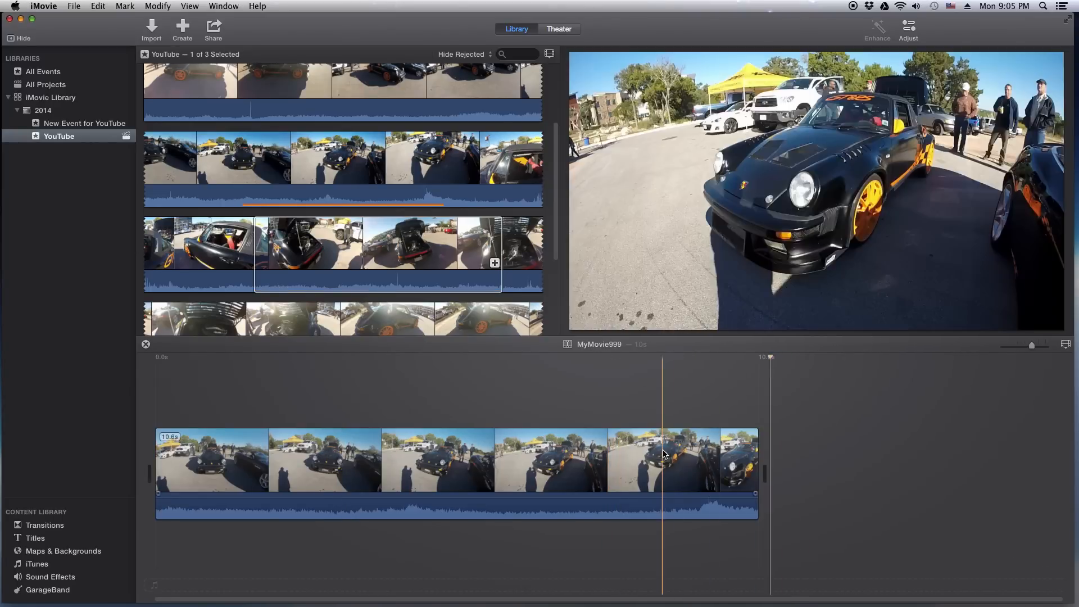
{"action": "left_click", "coordinate": [663, 453]}
{"action": "key", "text": "Delete"}
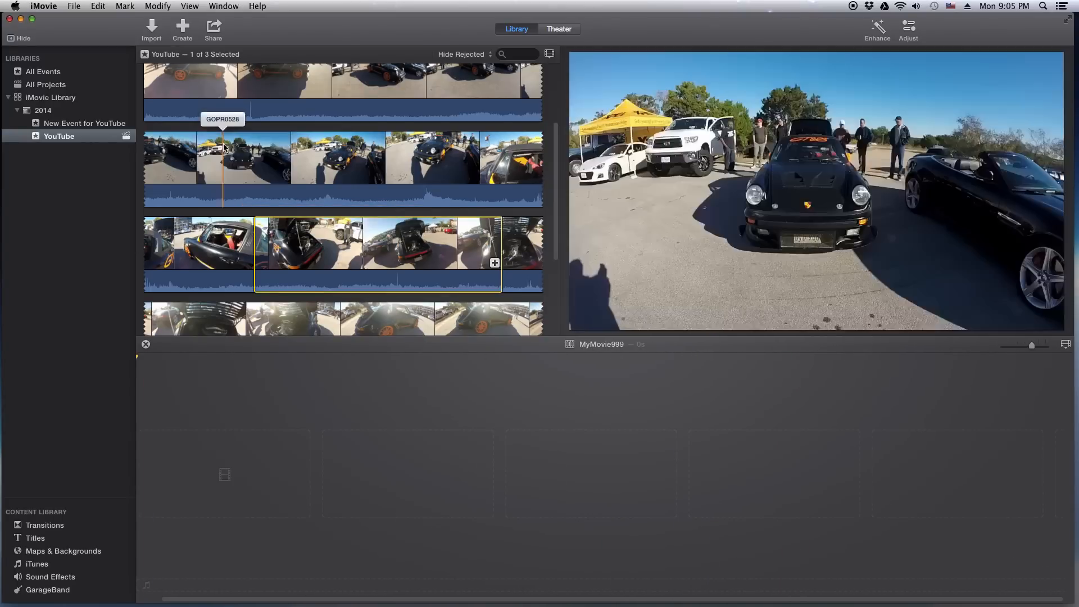
Step: Select the entire GOPR0528 source clip in the YouTube event and review the full extent of the selection
{"action": "scroll", "coordinate": [222, 157], "scroll_direction": "up", "scroll_amount": 3}
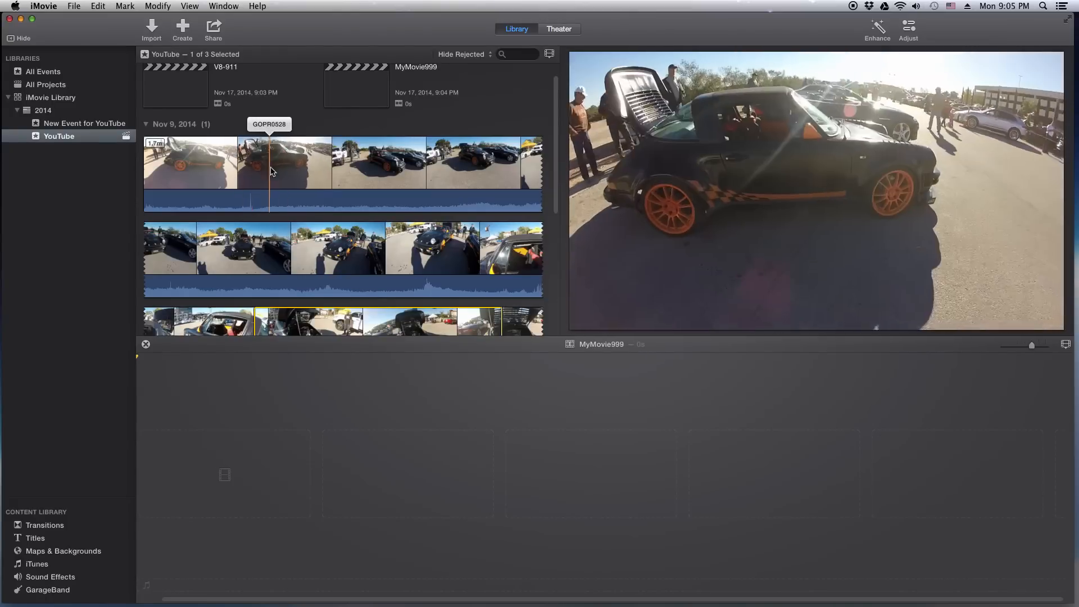
{"action": "left_click", "coordinate": [251, 159]}
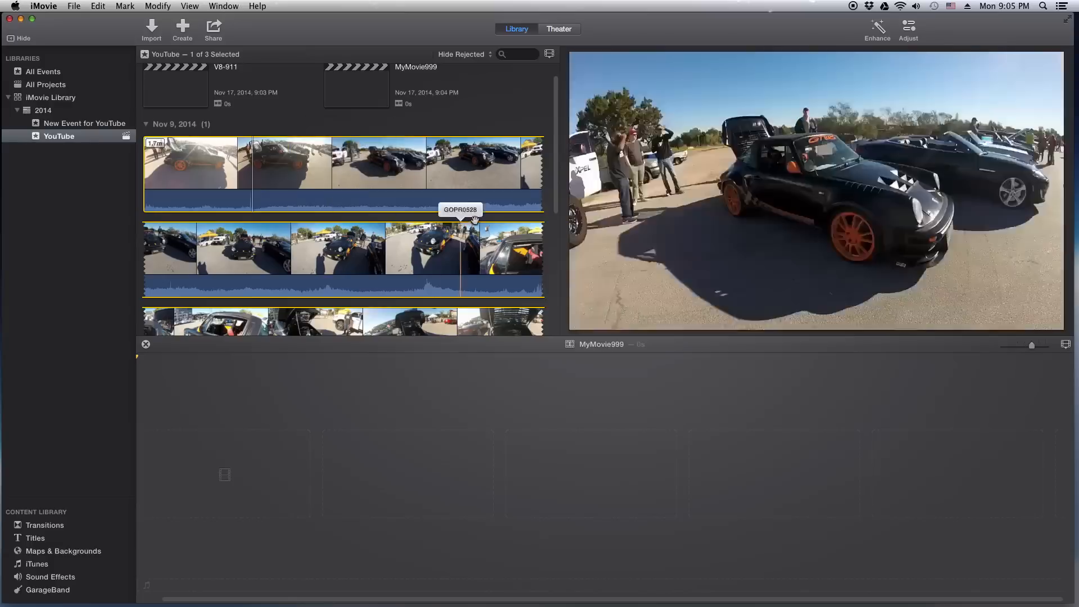
{"action": "scroll", "coordinate": [343, 225], "scroll_direction": "down", "scroll_amount": 10}
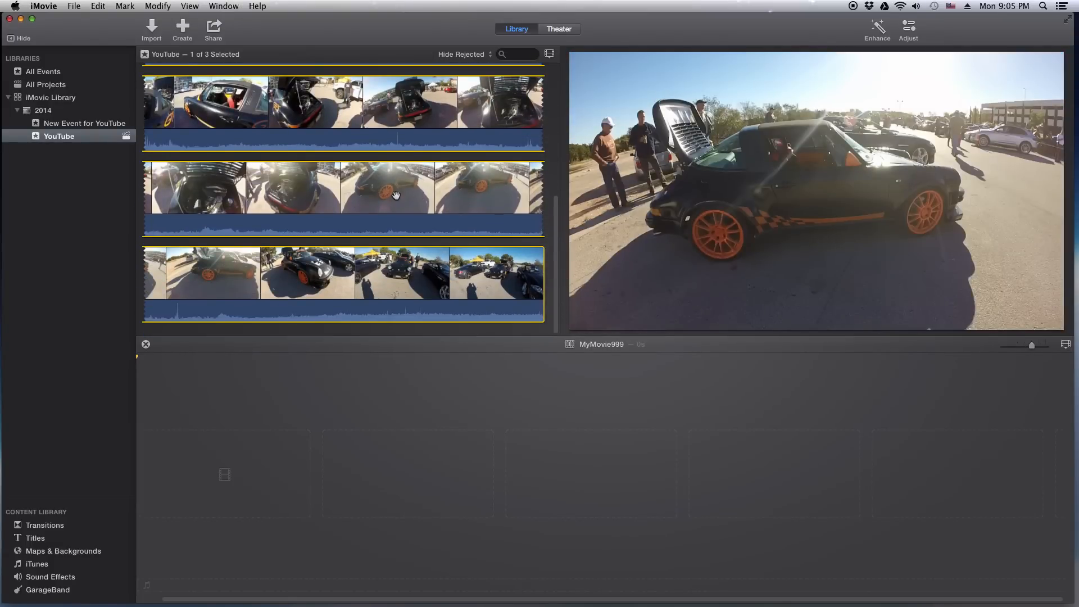
{"action": "scroll", "coordinate": [450, 225], "scroll_direction": "up", "scroll_amount": 10}
{"action": "scroll", "coordinate": [559, 211], "scroll_direction": "up", "scroll_amount": 2}
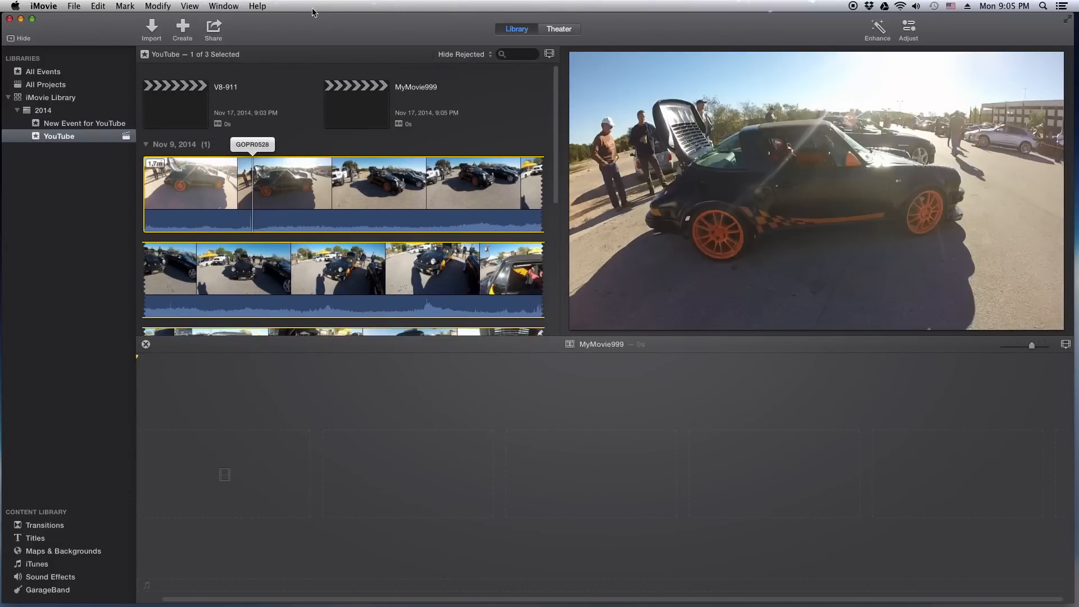
{"action": "left_click", "coordinate": [333, 203]}
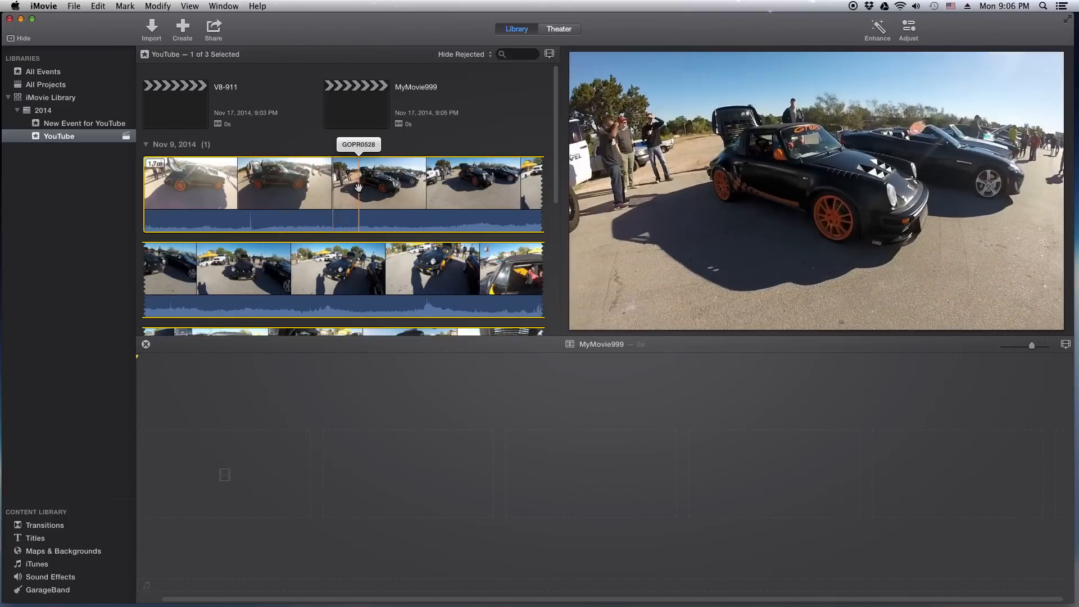
Step: Clear the full-length selection of the GOPR0528 source clip in the YouTube event
{"action": "scroll", "coordinate": [416, 169], "scroll_direction": "down", "scroll_amount": 2}
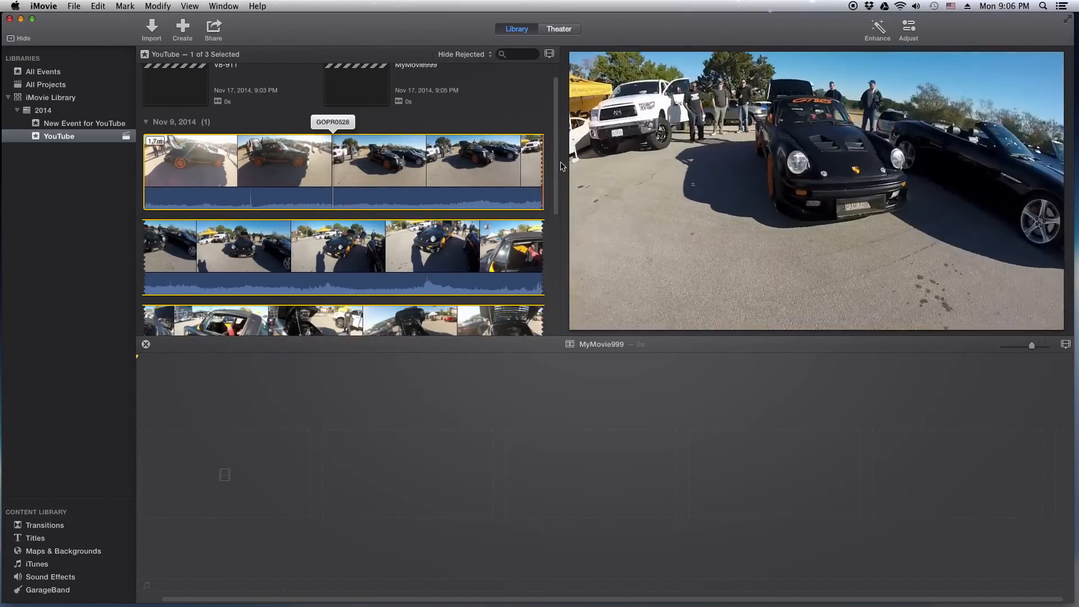
{"action": "left_click", "coordinate": [488, 125]}
{"action": "left_click", "coordinate": [423, 173]}
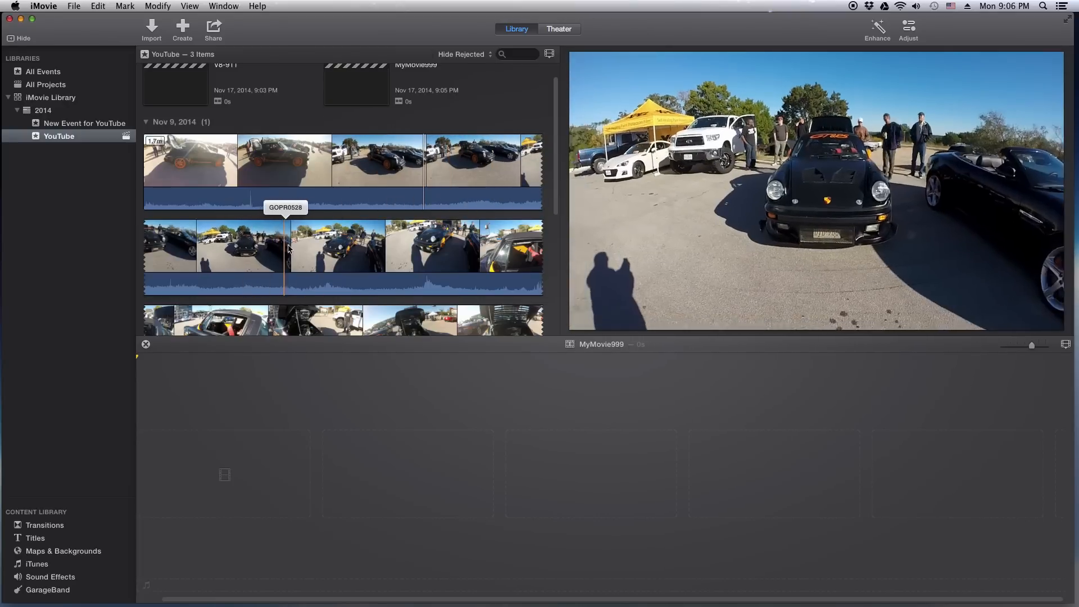
Step: Select about 15 seconds of the open engine bay footage in GOPR0528 and add it to the empty MyMovie999 timeline
{"action": "scroll", "coordinate": [327, 250], "scroll_direction": "down", "scroll_amount": 4}
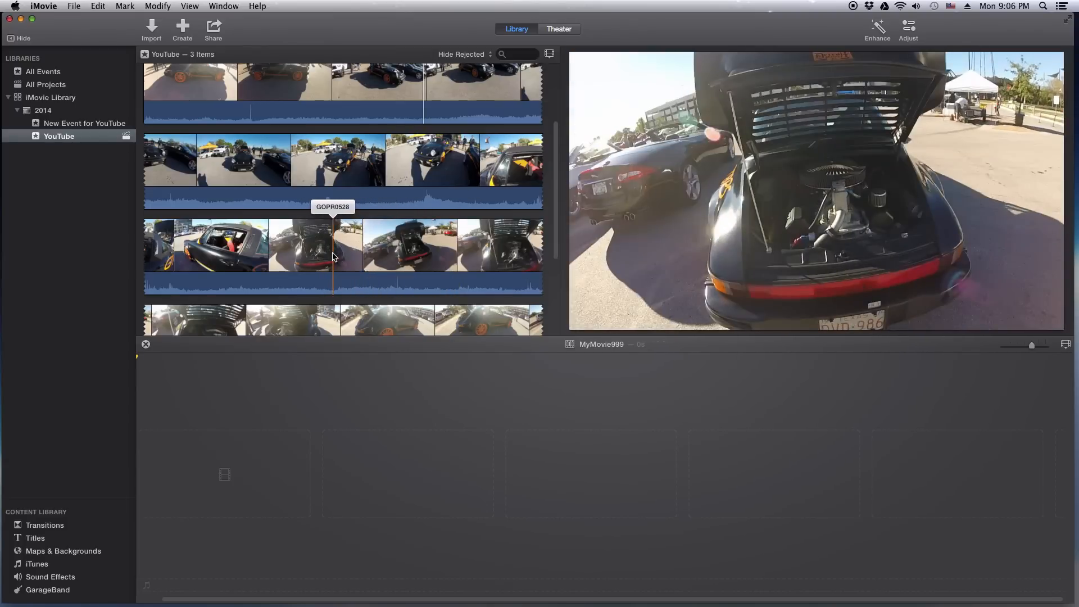
{"action": "left_click_drag", "start_coordinate": [318, 259], "coordinate": [353, 311]}
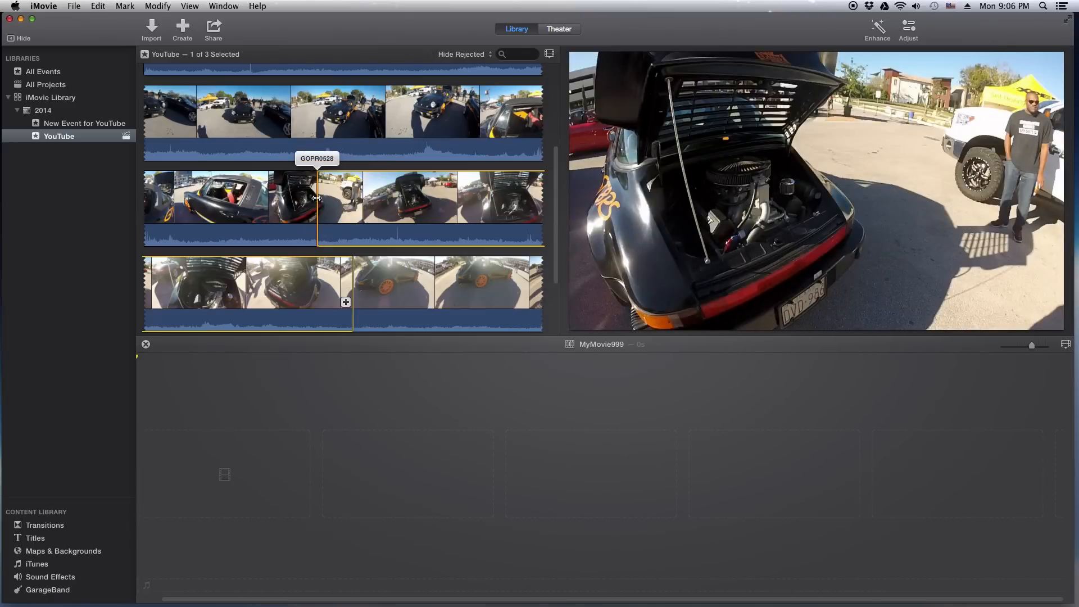
{"action": "left_click_drag", "start_coordinate": [317, 198], "coordinate": [343, 450]}
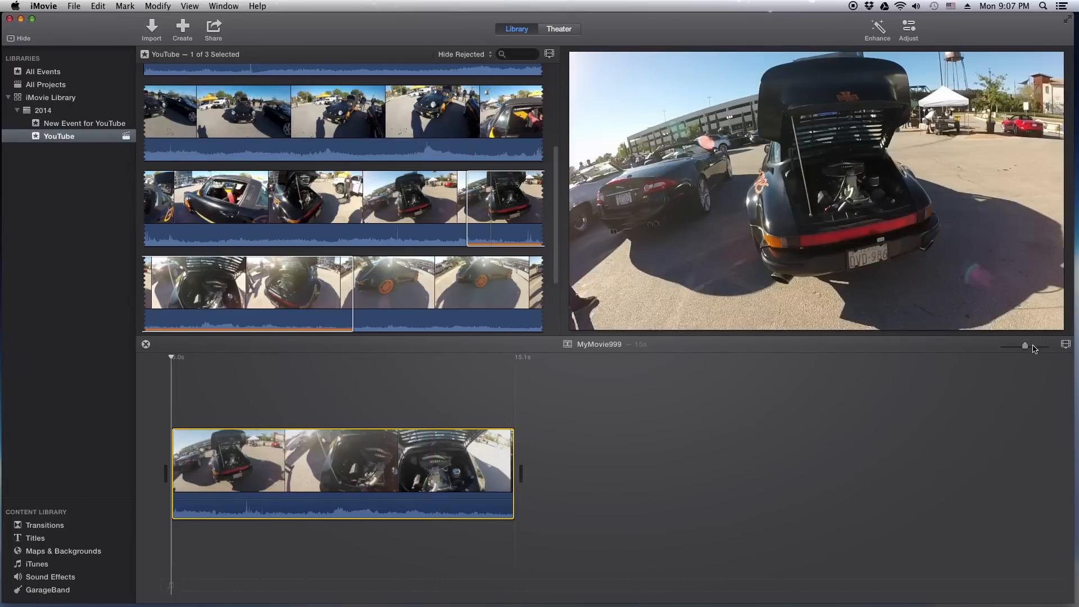
{"action": "left_click_drag", "start_coordinate": [1029, 347], "coordinate": [1031, 347]}
{"action": "left_click", "coordinate": [1067, 346]}
{"action": "left_click", "coordinate": [1067, 346]}
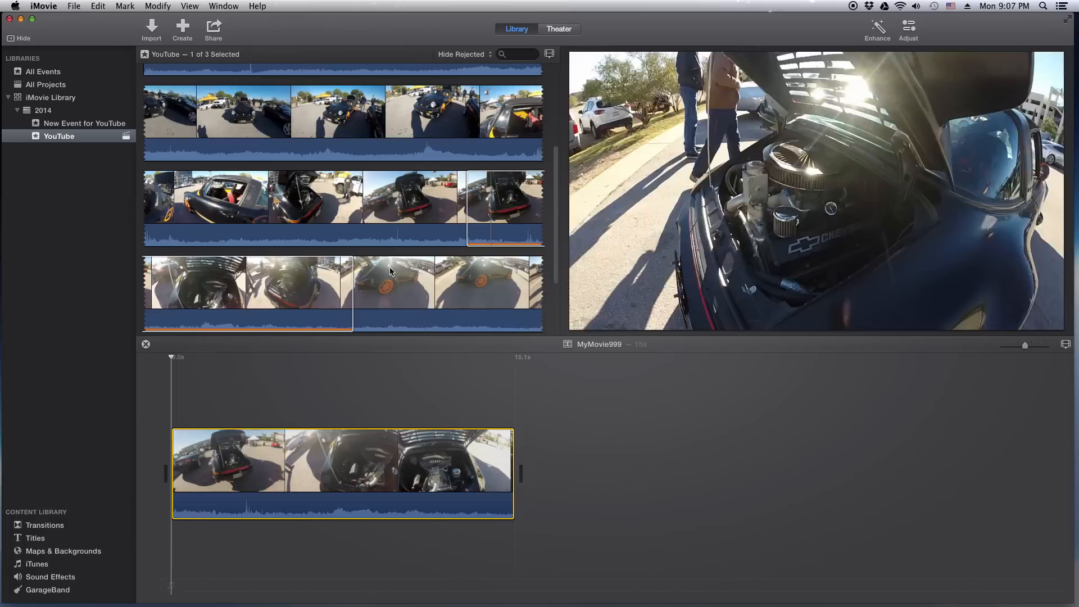
Step: Append about 26 seconds of the car's exterior from the early part of GOPR0528 to the MyMovie999 timeline and reduce the timeline's clip size slightly
{"action": "left_click_drag", "start_coordinate": [556, 266], "coordinate": [549, 186]}
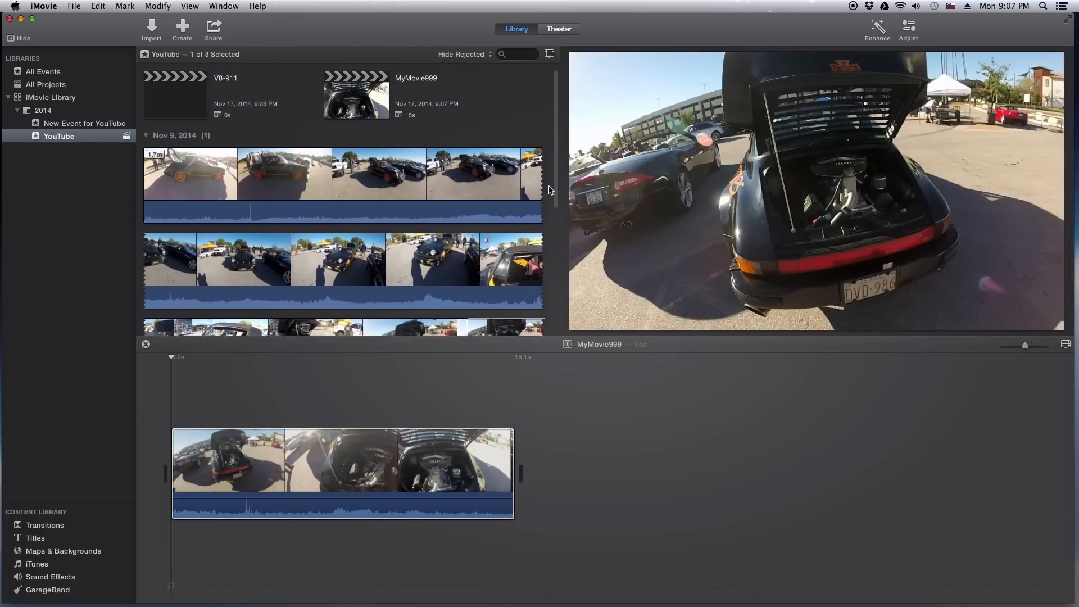
{"action": "left_click", "coordinate": [336, 194]}
{"action": "left_click_drag", "start_coordinate": [421, 192], "coordinate": [421, 287]}
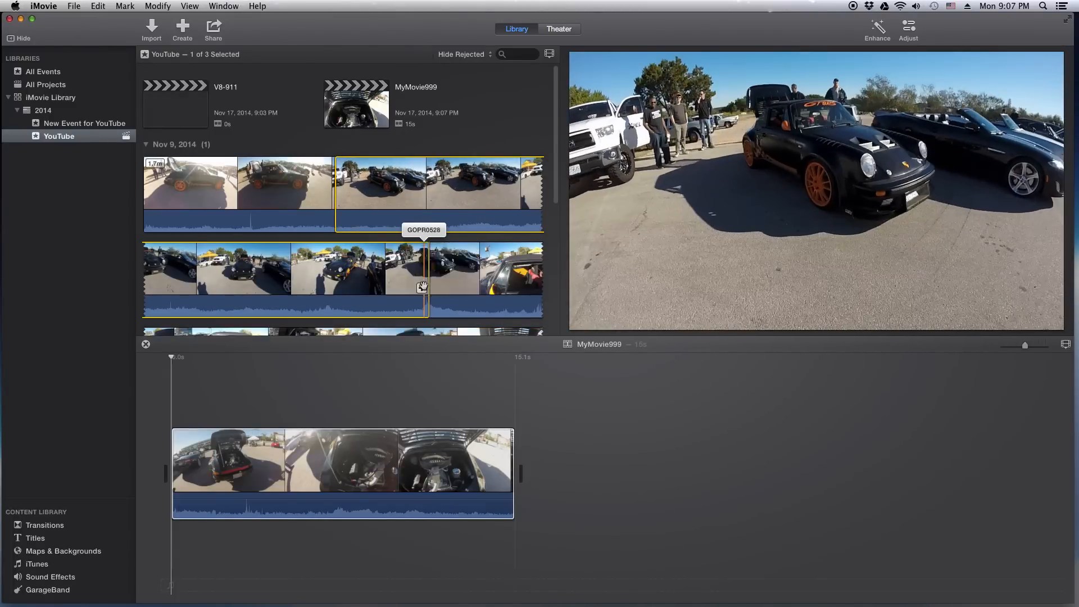
{"action": "left_click", "coordinate": [421, 288]}
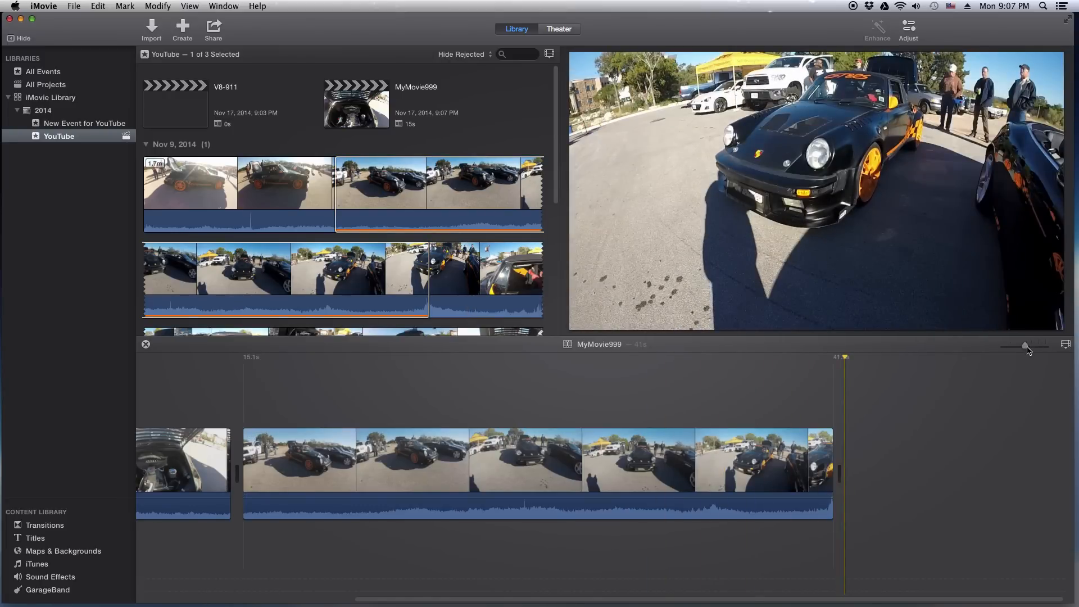
{"action": "left_click_drag", "start_coordinate": [1025, 348], "coordinate": [1018, 349]}
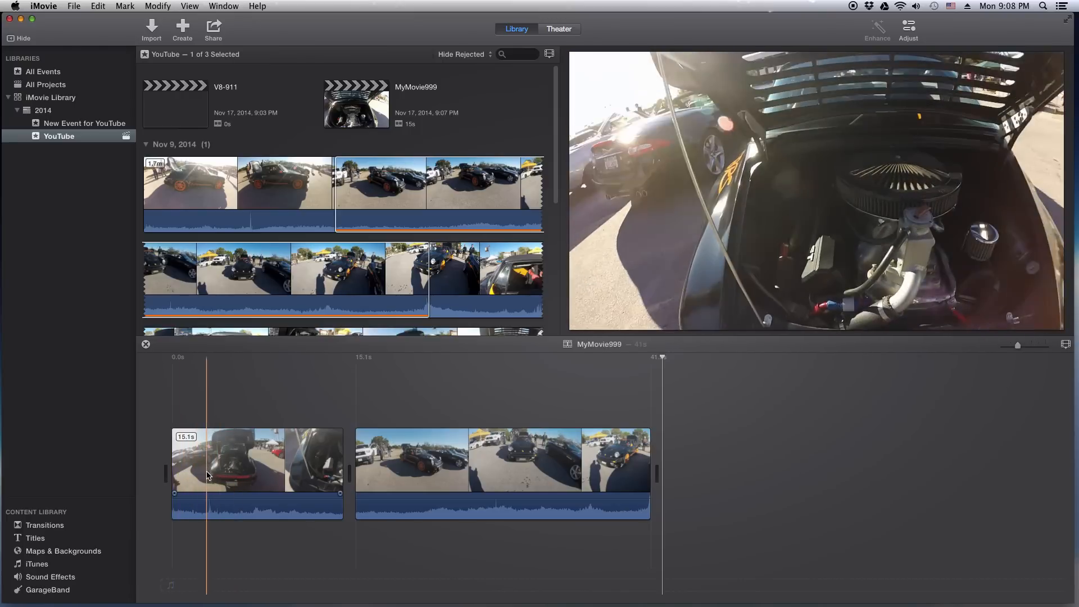
Step: Split the first timeline clip at about 3.5 seconds, select each resulting piece, and play across the cut
{"action": "left_click", "coordinate": [212, 477]}
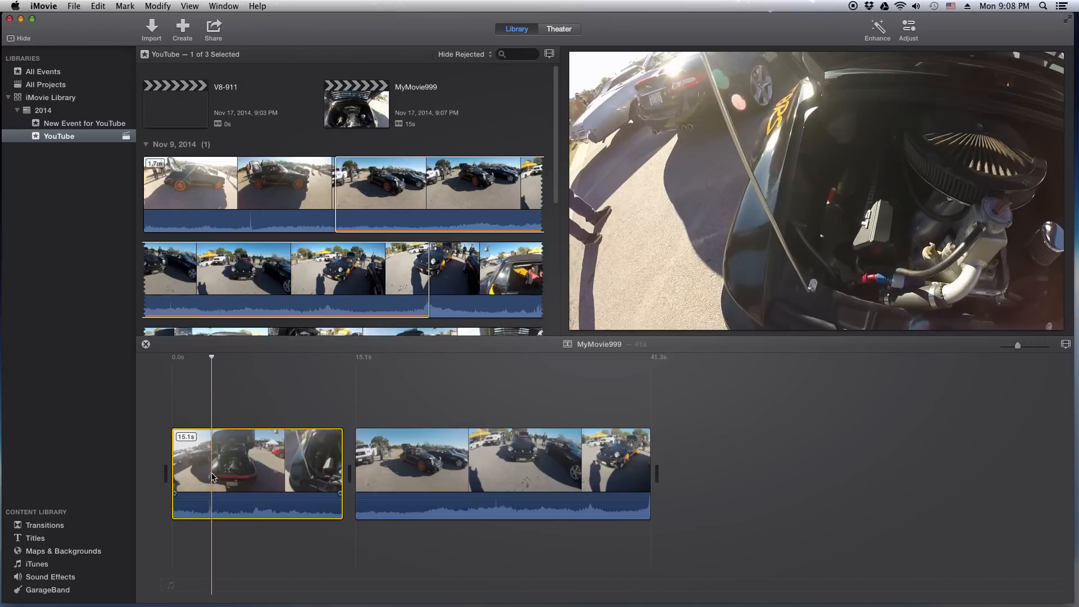
{"action": "right_click", "coordinate": [213, 476]}
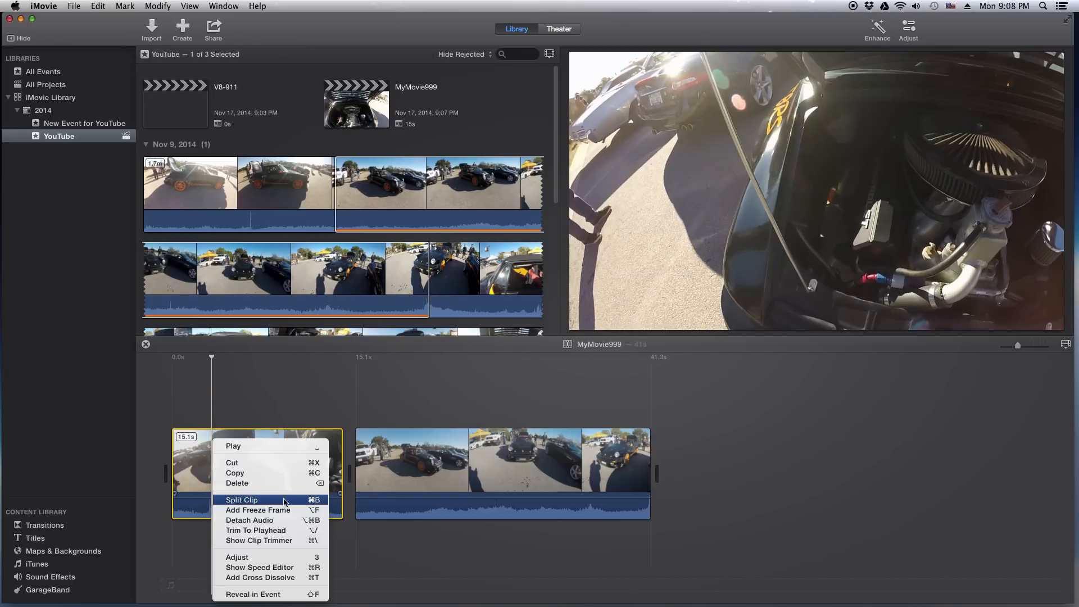
{"action": "left_click", "coordinate": [251, 500]}
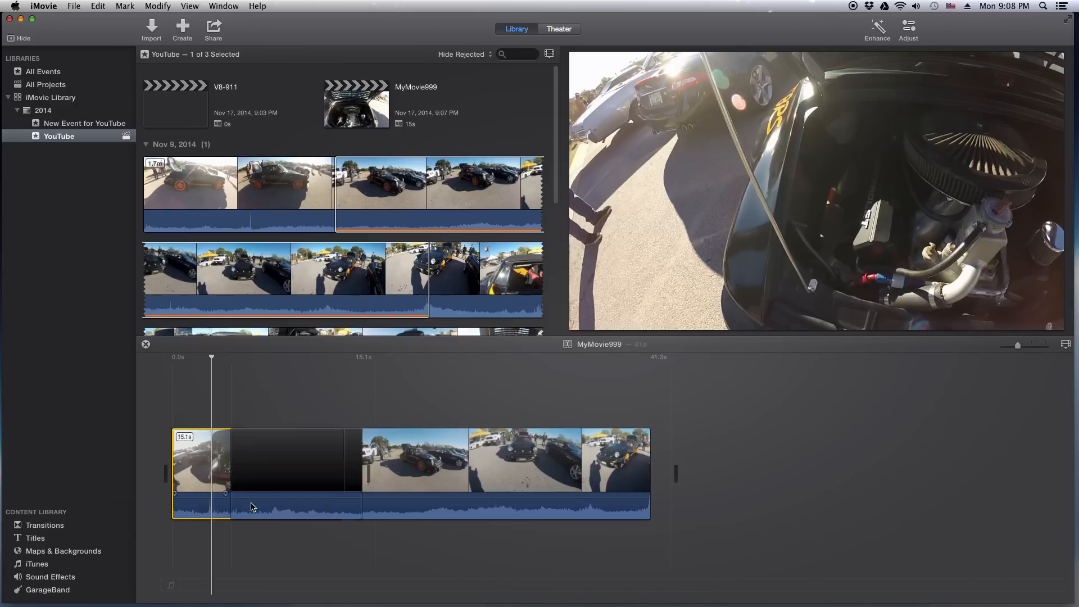
{"action": "left_click", "coordinate": [277, 450]}
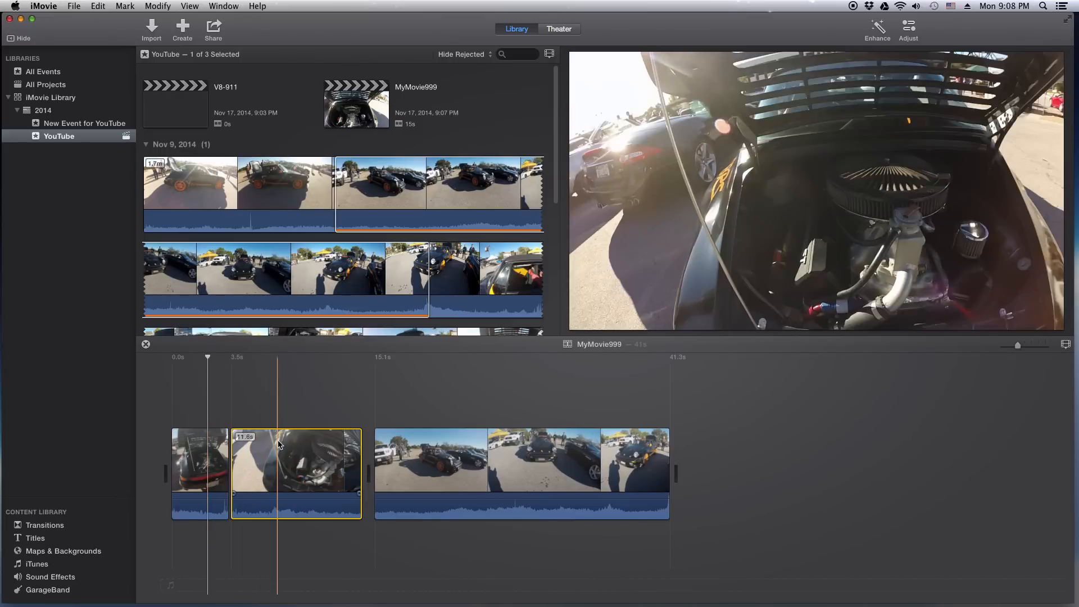
{"action": "left_click", "coordinate": [198, 454]}
{"action": "left_click", "coordinate": [299, 455]}
{"action": "left_click", "coordinate": [217, 455]}
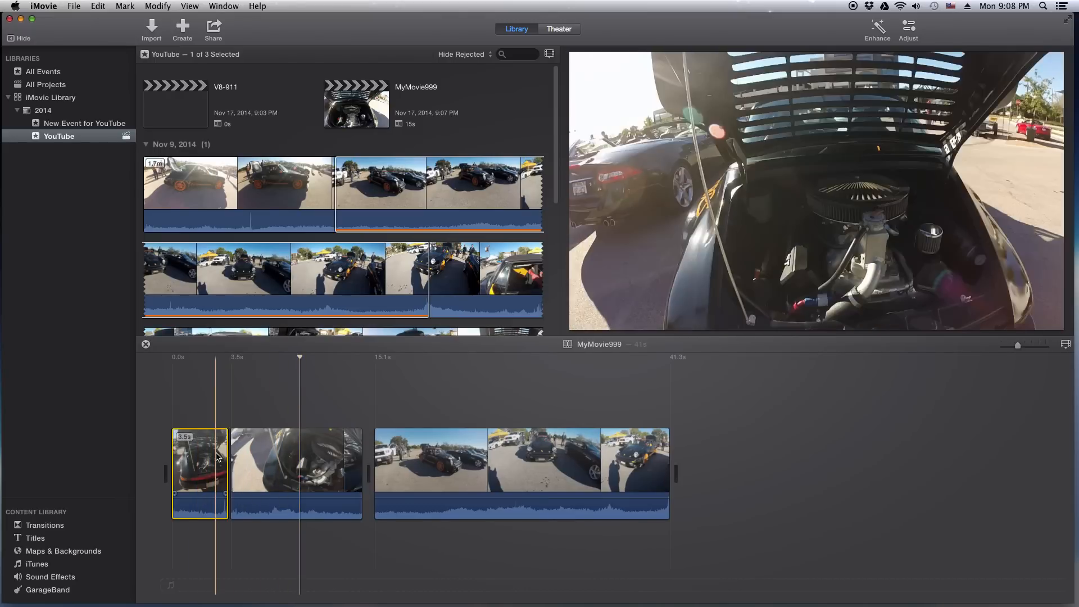
{"action": "key", "text": "space"}
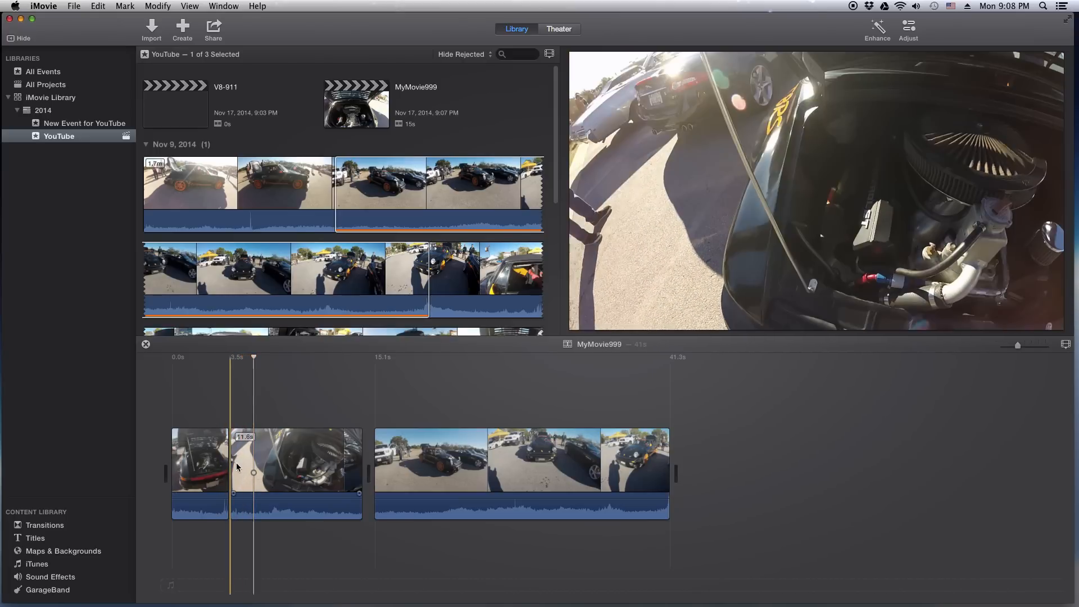
Step: Split the car exterior clip in the timeline at about 26.8 seconds
{"action": "left_click", "coordinate": [507, 454]}
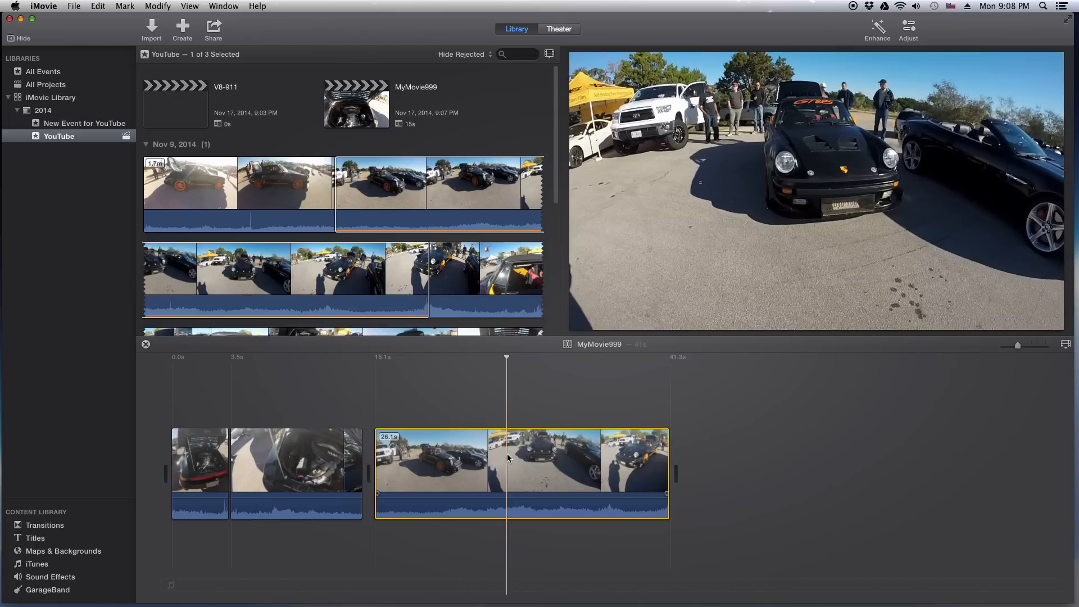
{"action": "right_click", "coordinate": [507, 454]}
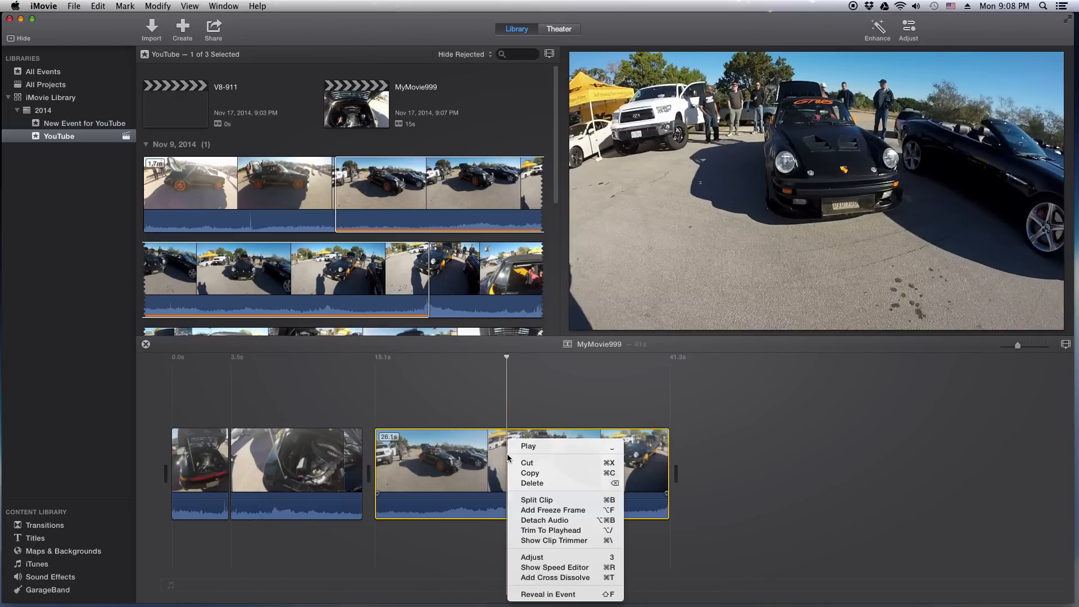
{"action": "left_click", "coordinate": [538, 499]}
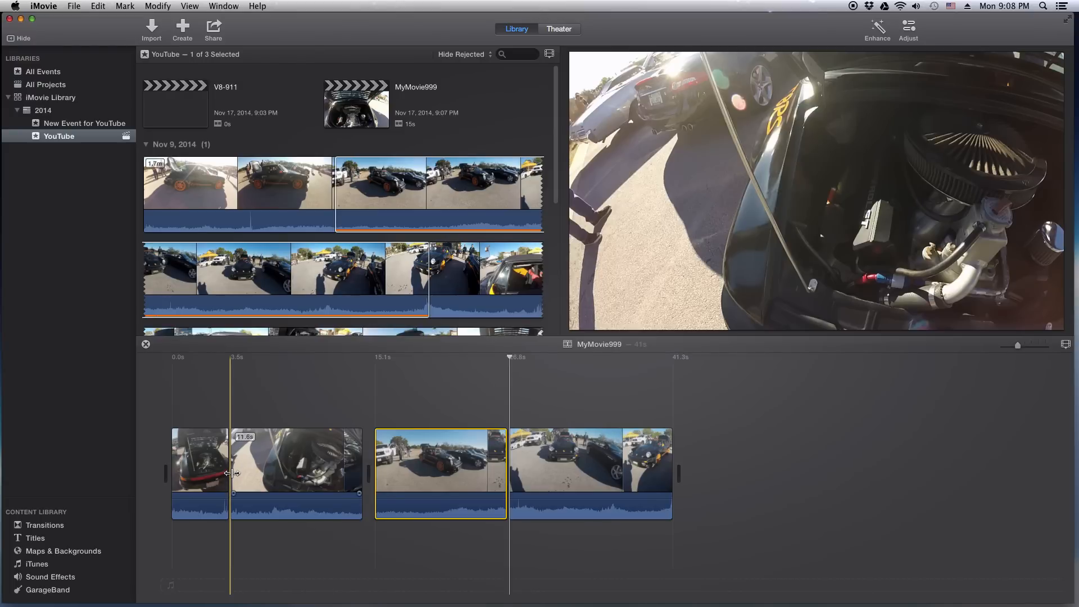
Step: Place a Cross Zoom transition before the first timeline clip and preview it
{"action": "left_click", "coordinate": [50, 529]}
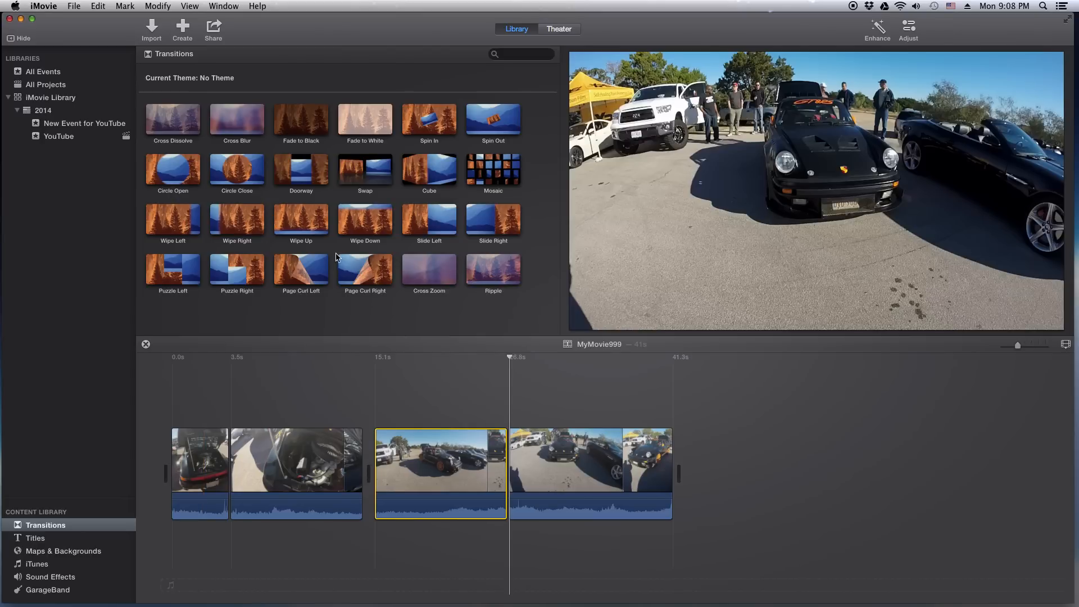
{"action": "left_click", "coordinate": [455, 271]}
{"action": "left_click_drag", "start_coordinate": [455, 271], "coordinate": [164, 476]}
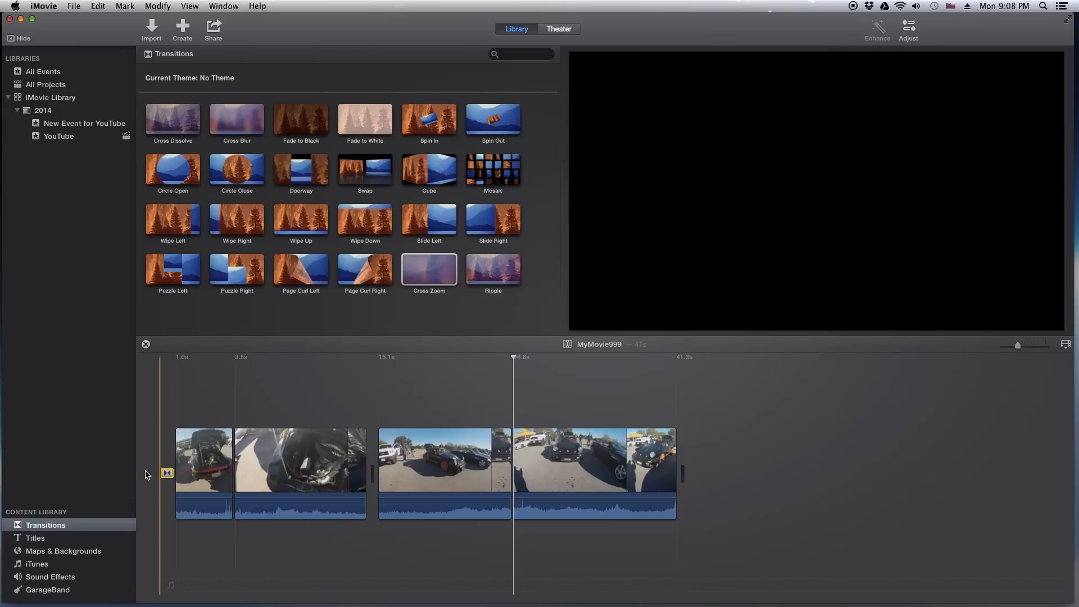
{"action": "key", "text": "space"}
{"action": "key", "text": "space"}
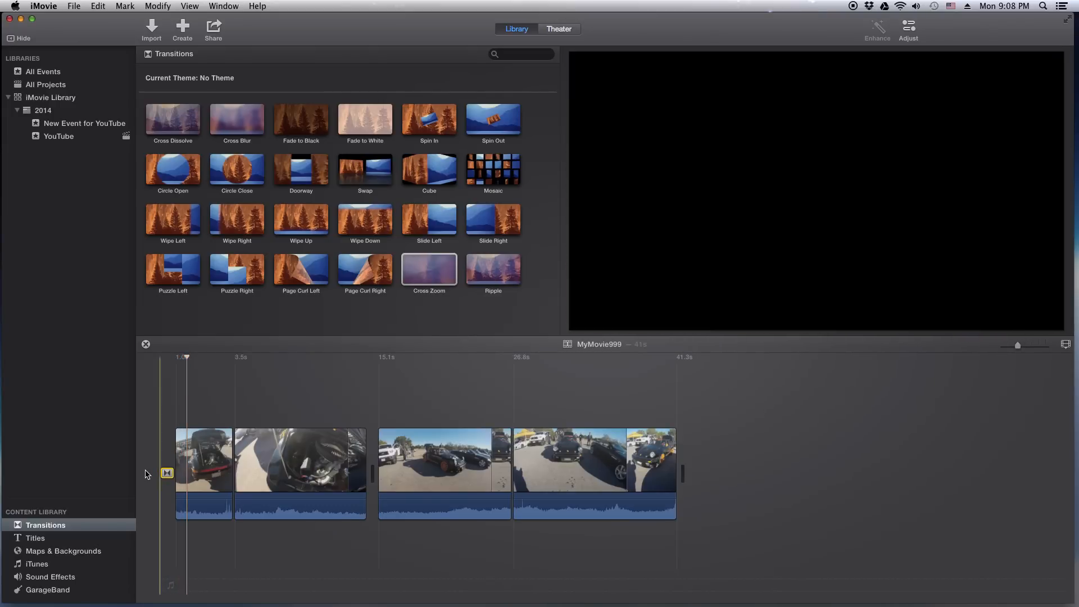
Step: Set the opening Cross Zoom transition's duration to 2 seconds for that transition only and play it back
{"action": "double_click", "coordinate": [167, 474]}
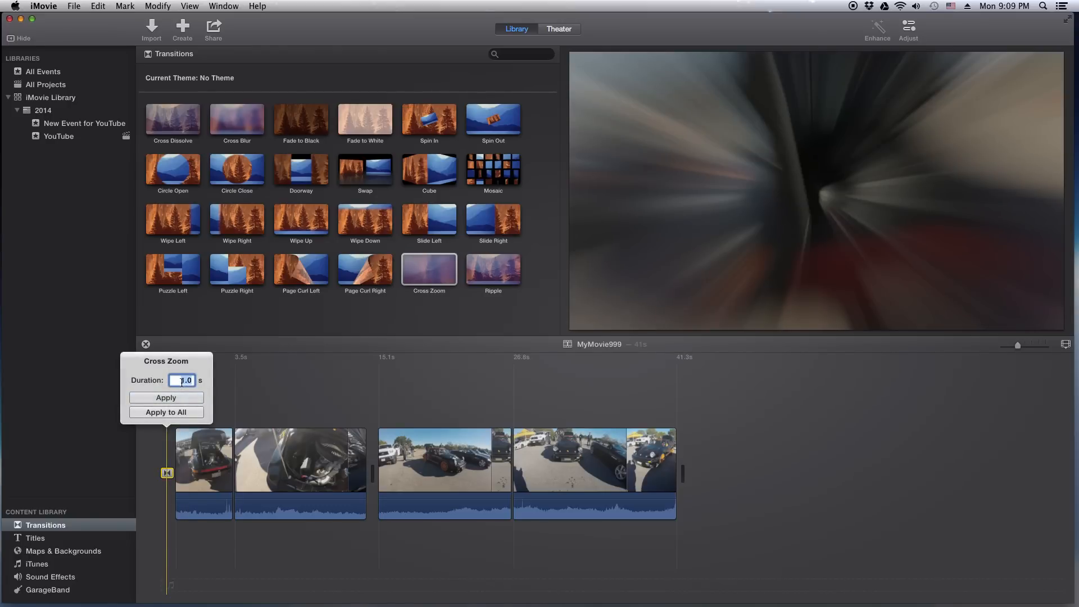
{"action": "left_click_drag", "start_coordinate": [180, 383], "coordinate": [204, 384]}
{"action": "type", "text": "2"}
{"action": "left_click", "coordinate": [167, 398]}
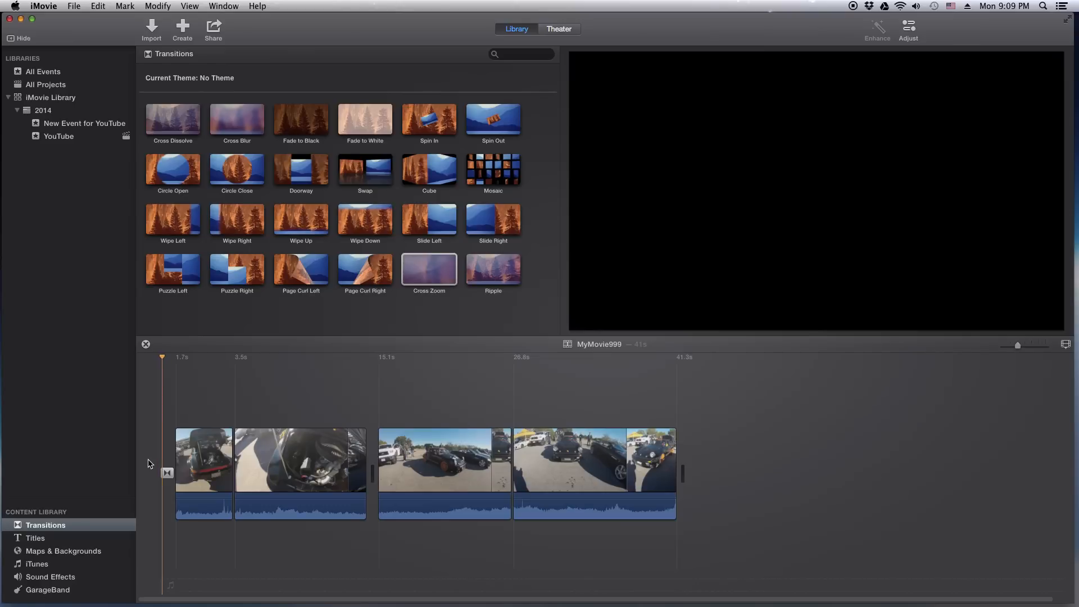
{"action": "key", "text": "space"}
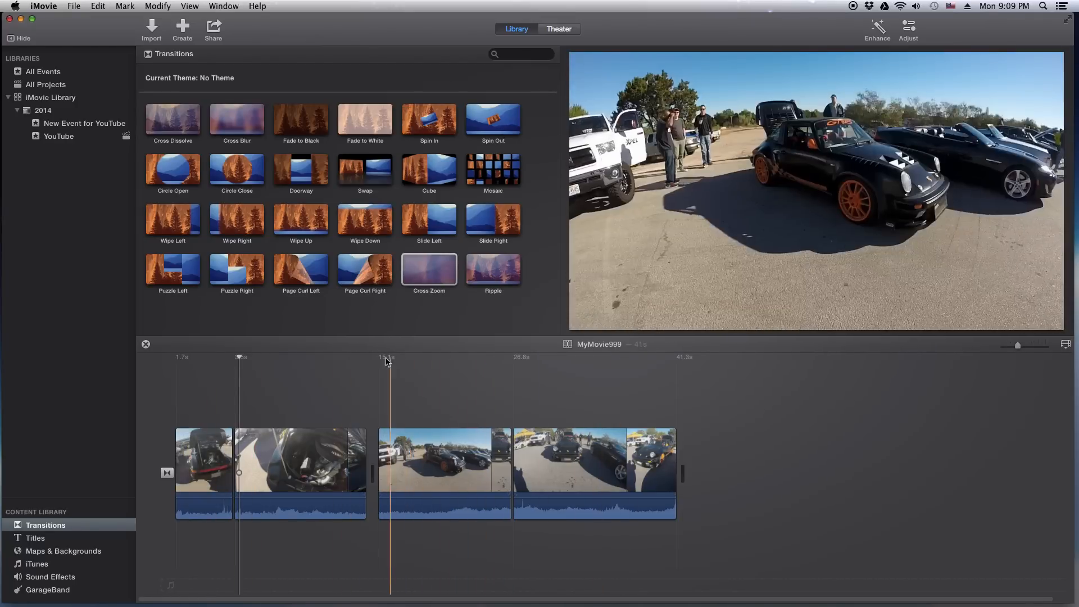
Step: Place a Cross Dissolve transition between the first and second timeline clips and review it
{"action": "left_click_drag", "start_coordinate": [179, 123], "coordinate": [237, 467]}
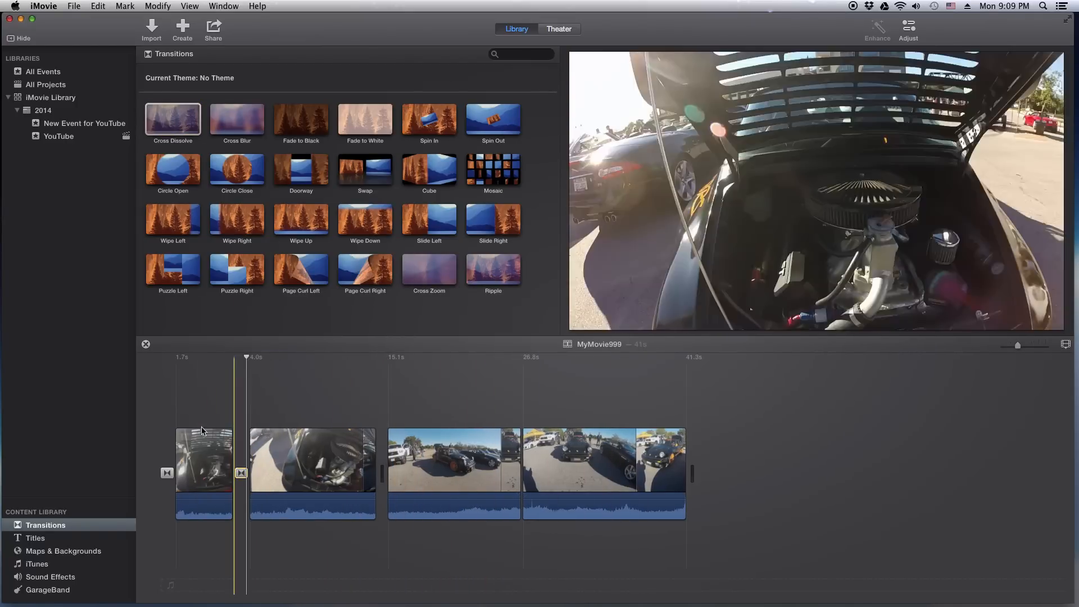
{"action": "left_click", "coordinate": [217, 409]}
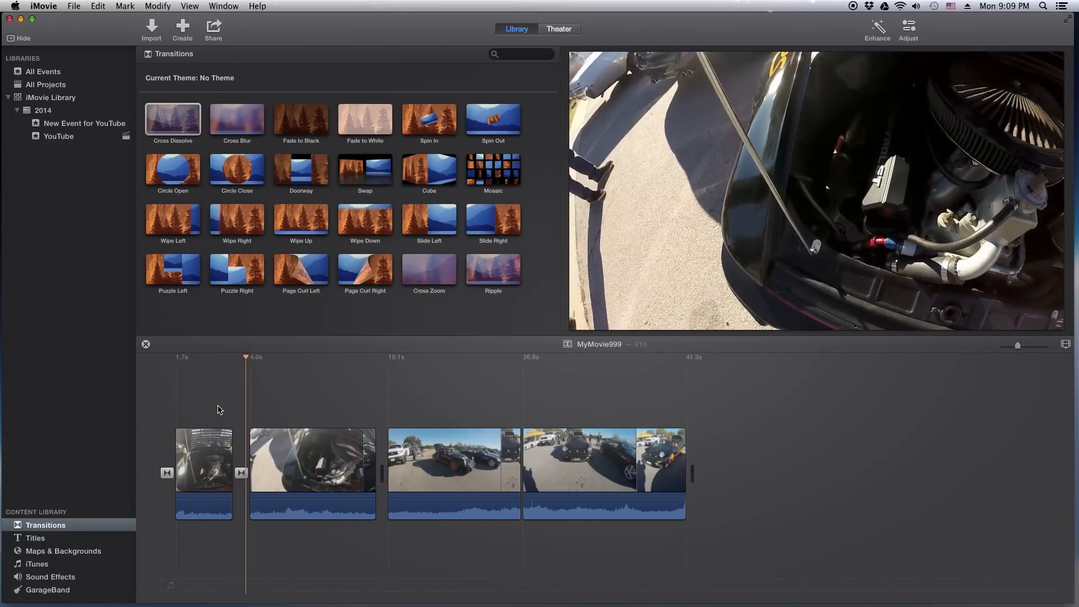
{"action": "left_click", "coordinate": [228, 415]}
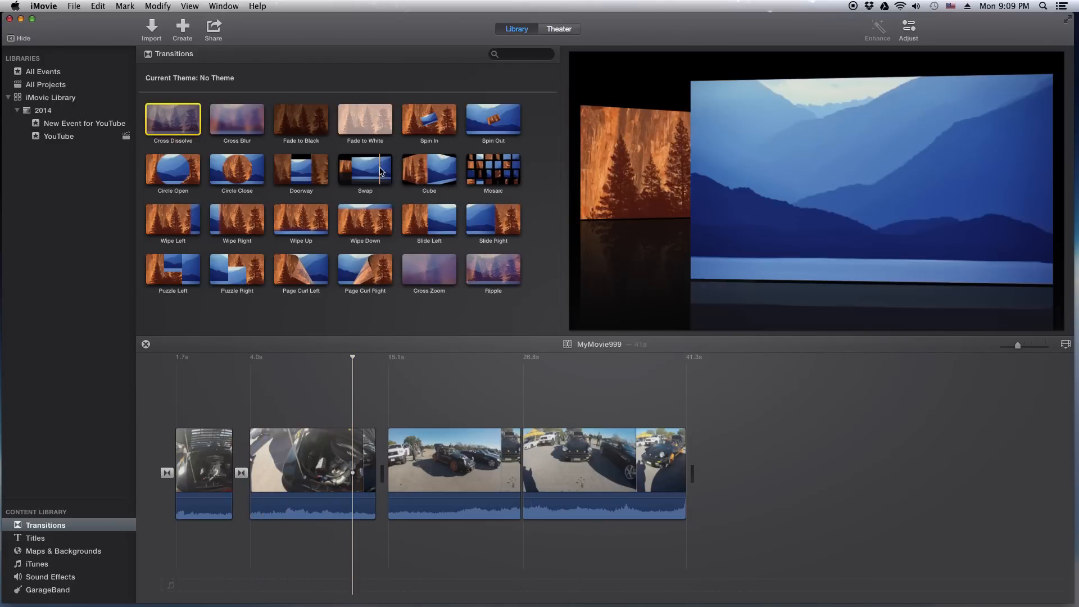
Step: Place a Swap transition between the second and third clips, preview it, and place a Cube transition between the third and fourth clips
{"action": "left_click_drag", "start_coordinate": [380, 171], "coordinate": [387, 484]}
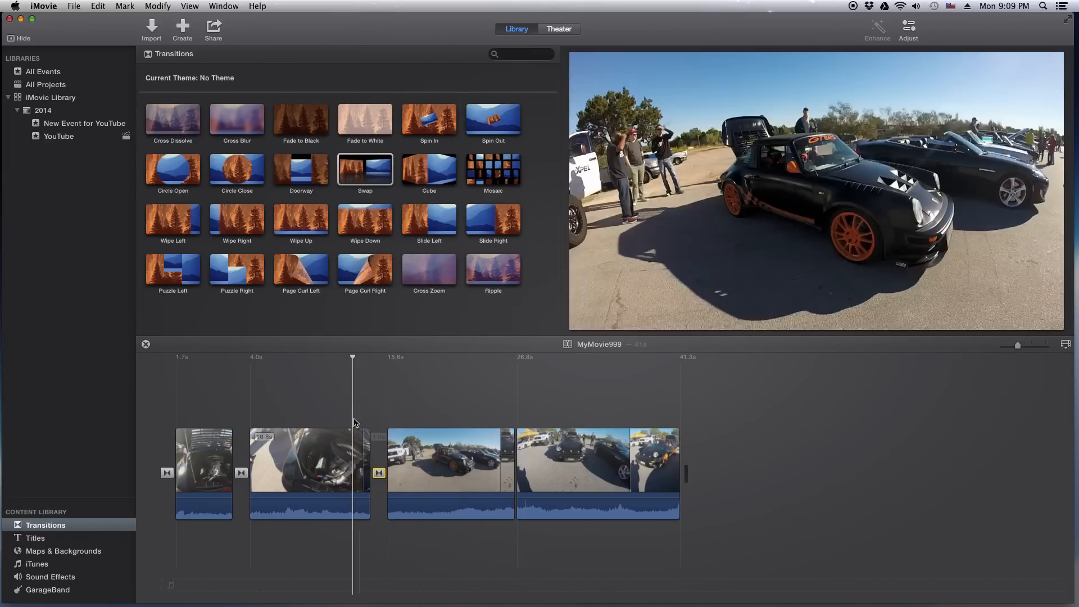
{"action": "key", "text": "space"}
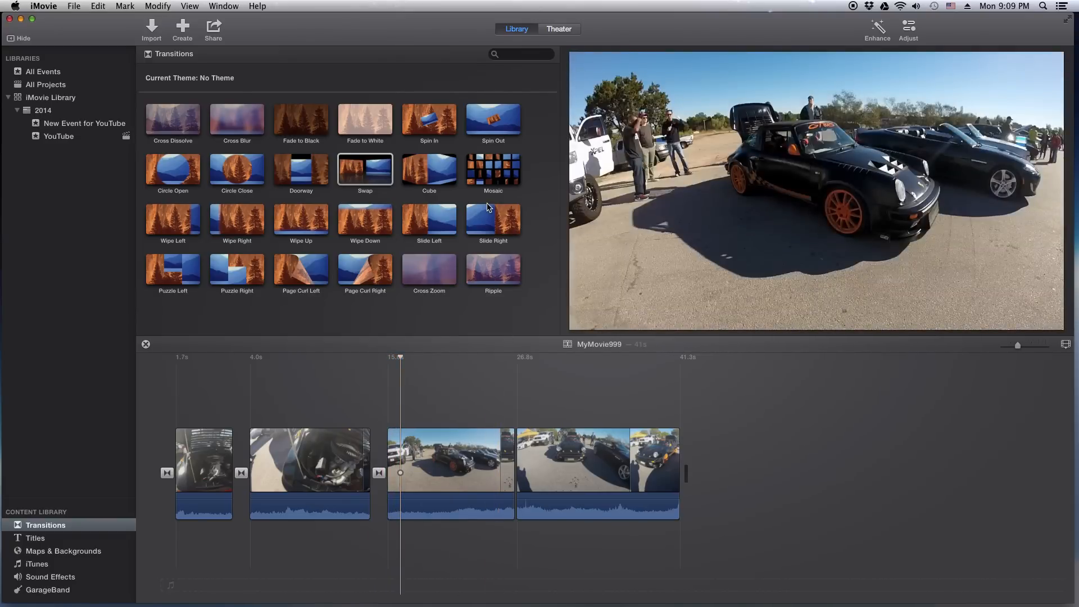
{"action": "left_click_drag", "start_coordinate": [436, 172], "coordinate": [508, 473]}
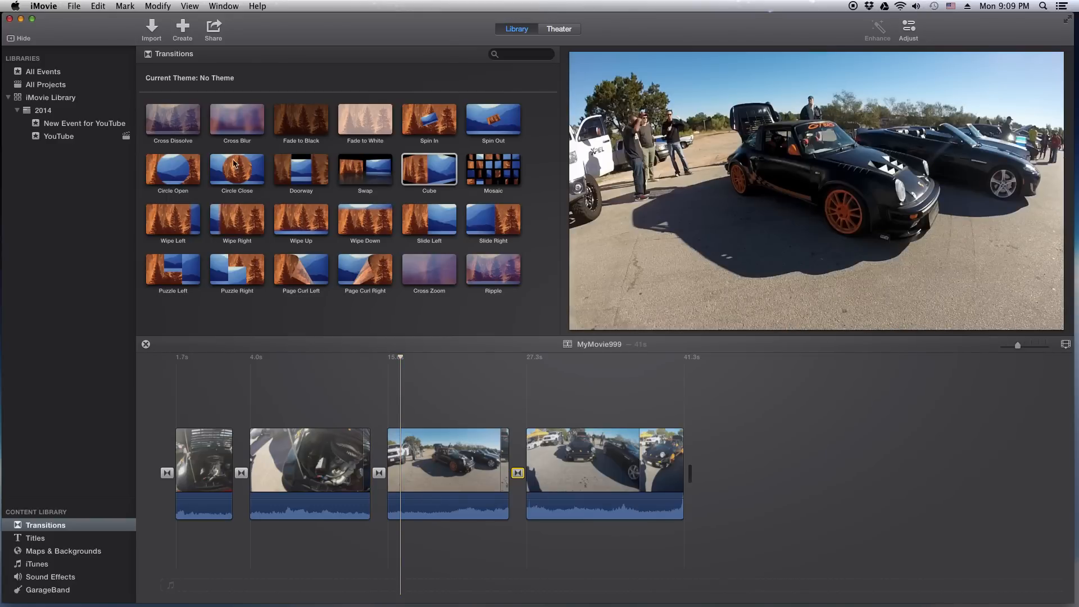
{"action": "left_click", "coordinate": [685, 310]}
Step: Place a Fade to Black transition after the last clip, preview it, and set its duration to 1.5 seconds
{"action": "left_click_drag", "start_coordinate": [302, 139], "coordinate": [738, 482]}
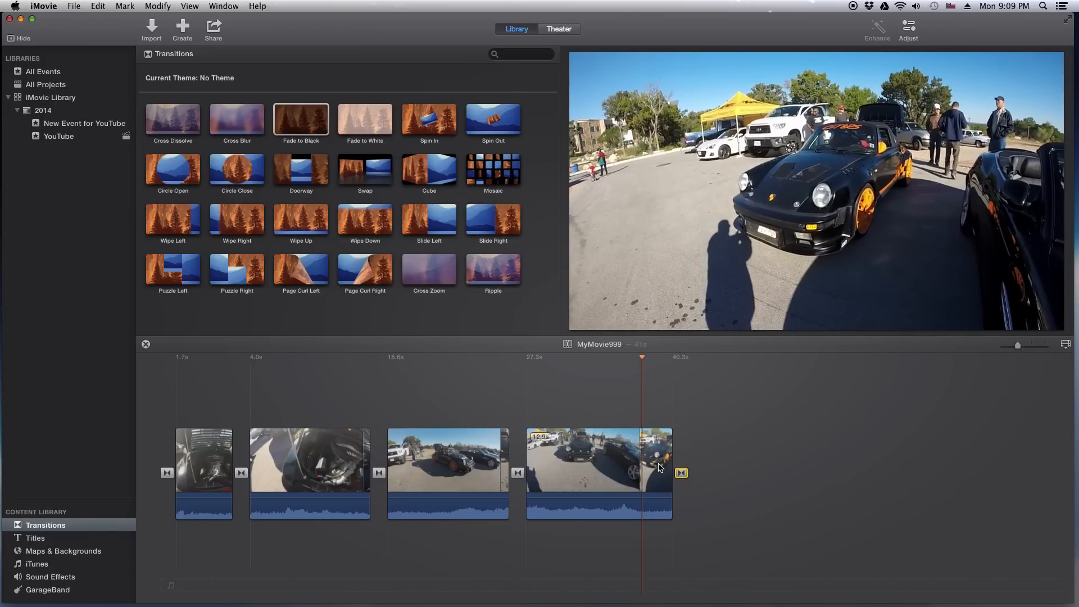
{"action": "key", "text": "space"}
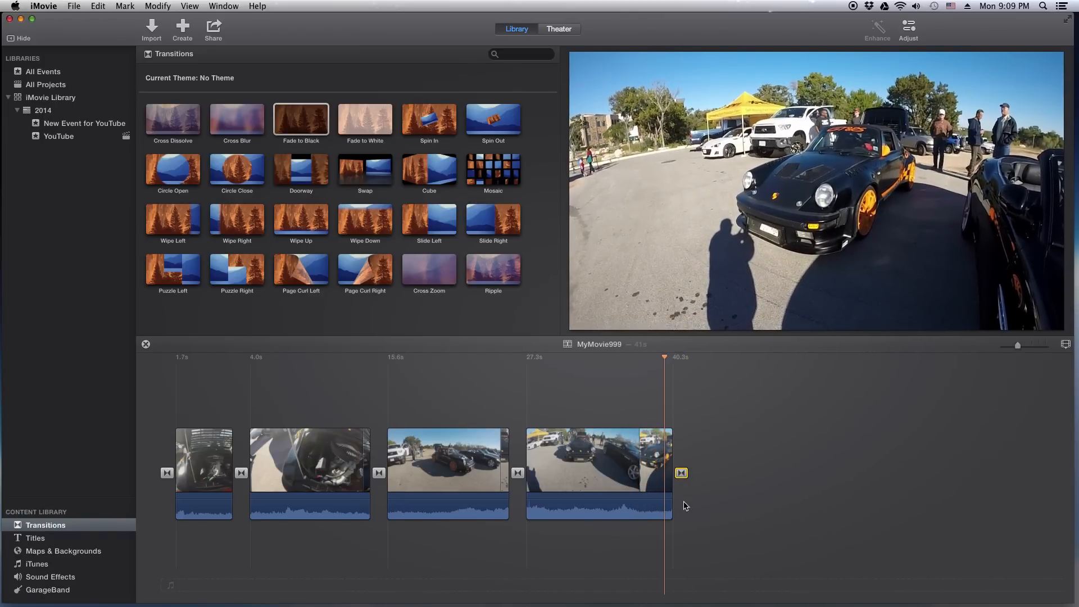
{"action": "double_click", "coordinate": [681, 473]}
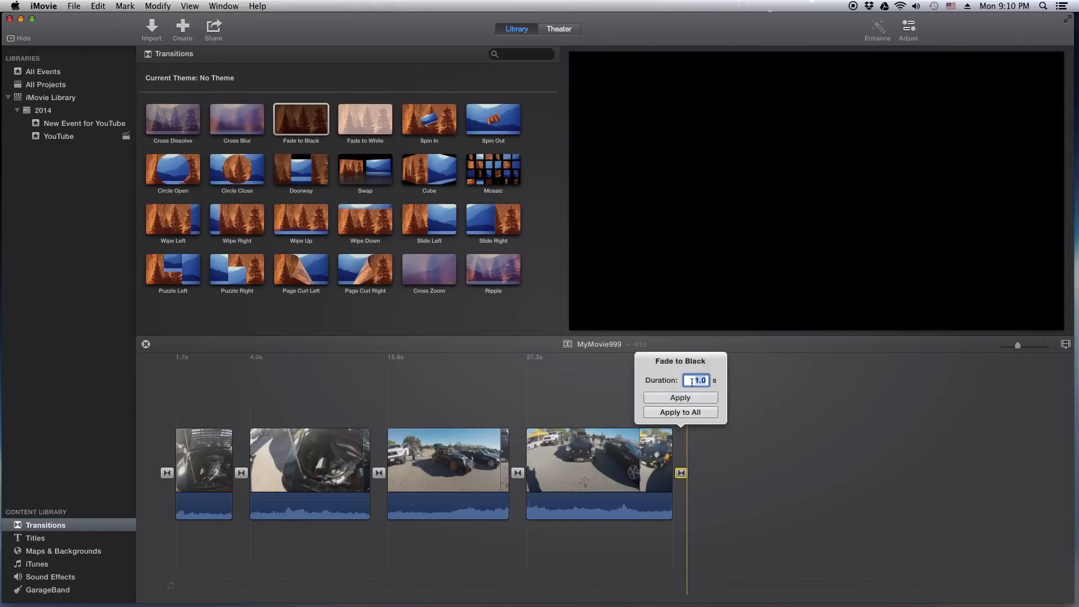
{"action": "type", "text": "3"}
{"action": "key", "text": "BackSpace"}
{"action": "type", "text": "1.5"}
{"action": "left_click", "coordinate": [707, 404]}
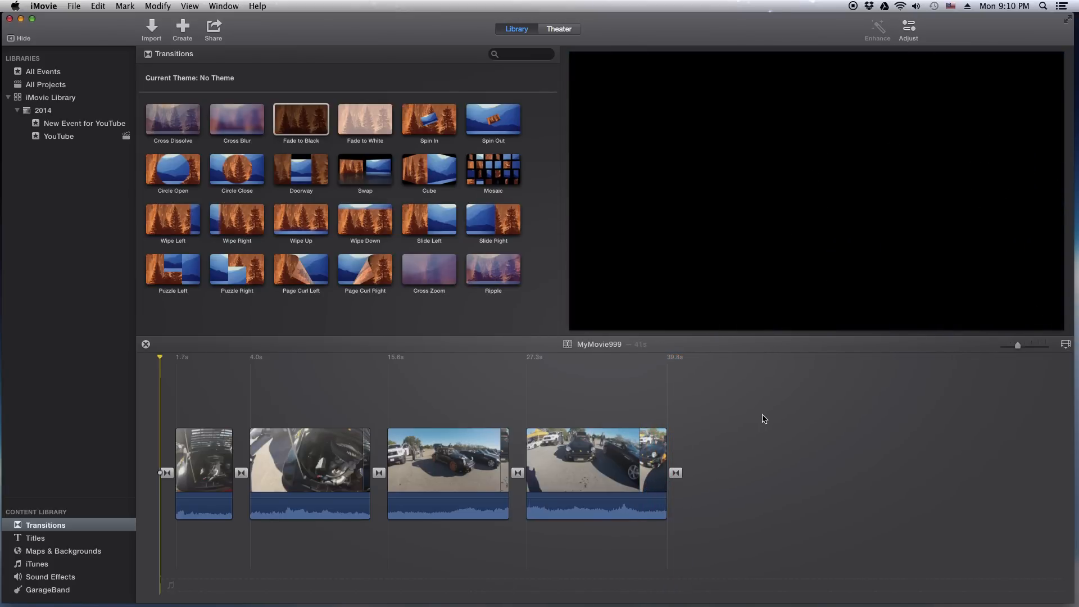
Step: Return the playhead to the movie's beginning and place a Reveal title before the first clip
{"action": "key", "text": "space"}
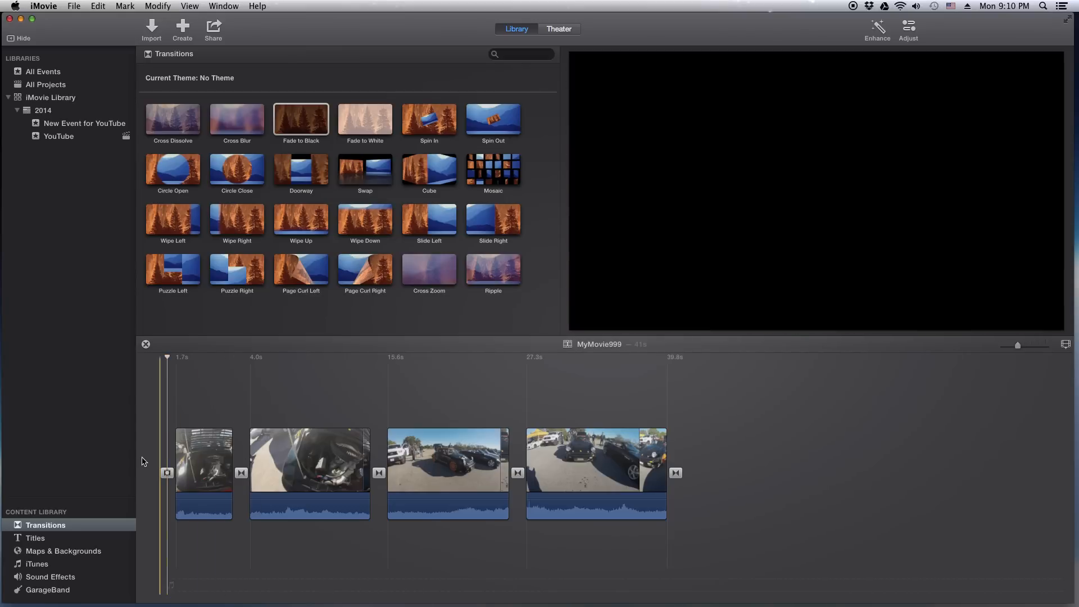
{"action": "left_click", "coordinate": [160, 461]}
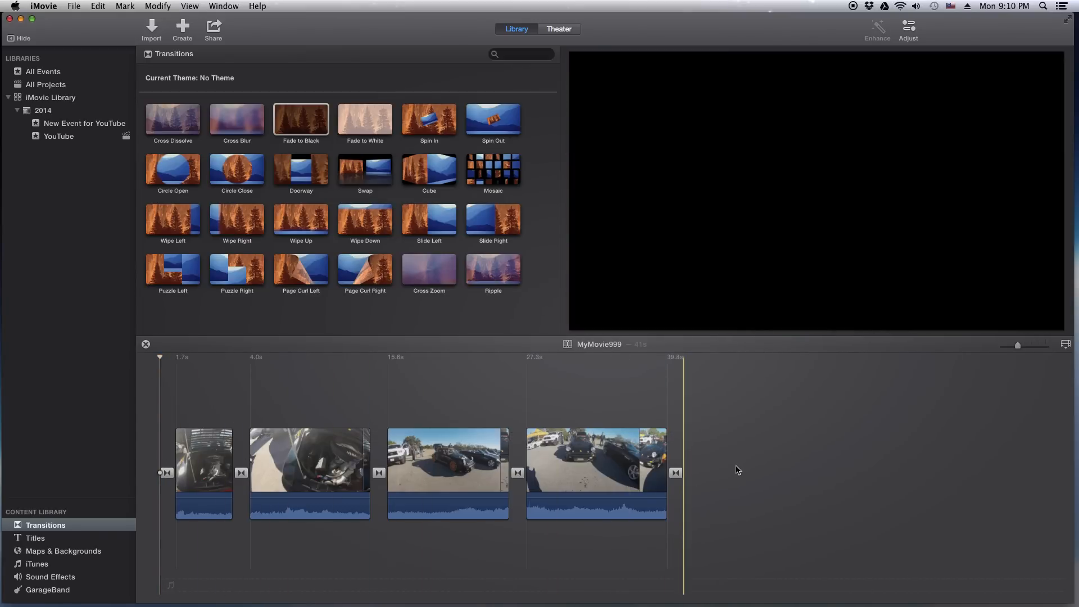
{"action": "left_click", "coordinate": [37, 541]}
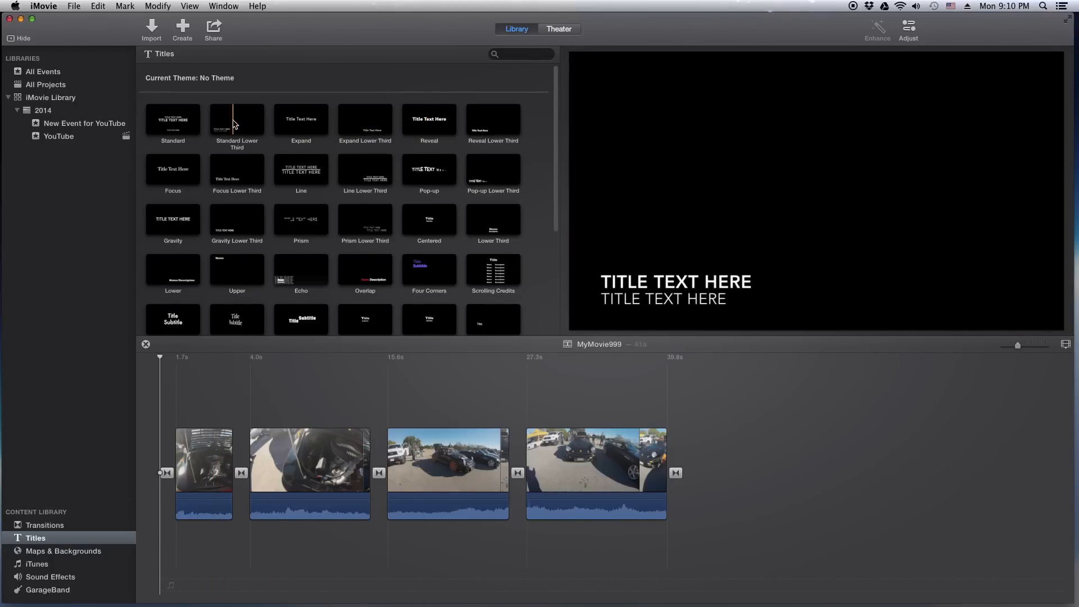
{"action": "left_click", "coordinate": [425, 121]}
{"action": "left_click_drag", "start_coordinate": [425, 121], "coordinate": [148, 473]}
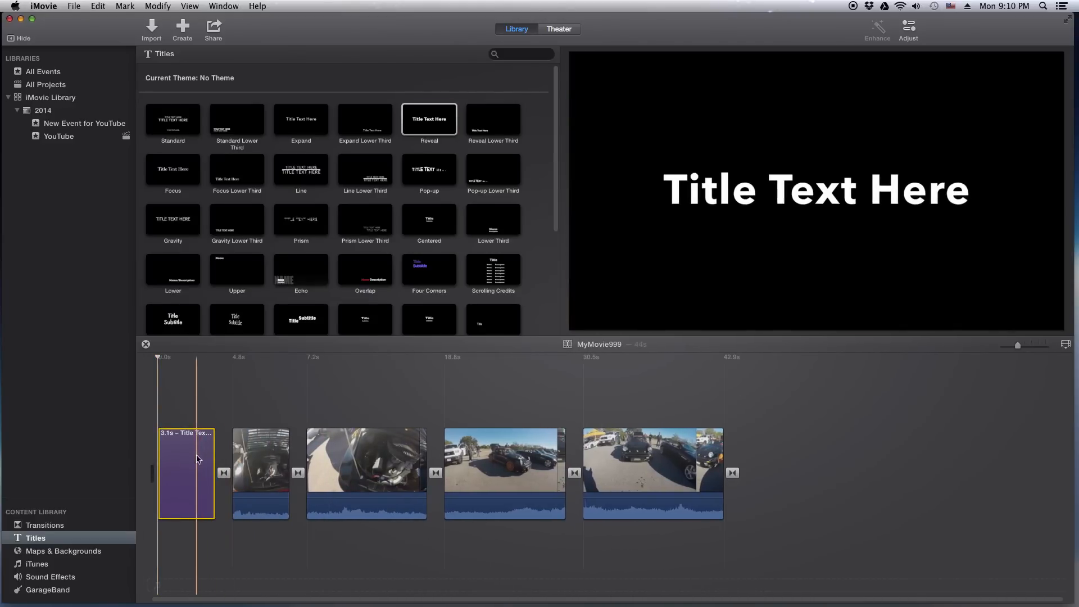
Step: Replace the opening title's placeholder text with "Front Title"
{"action": "double_click", "coordinate": [189, 461]}
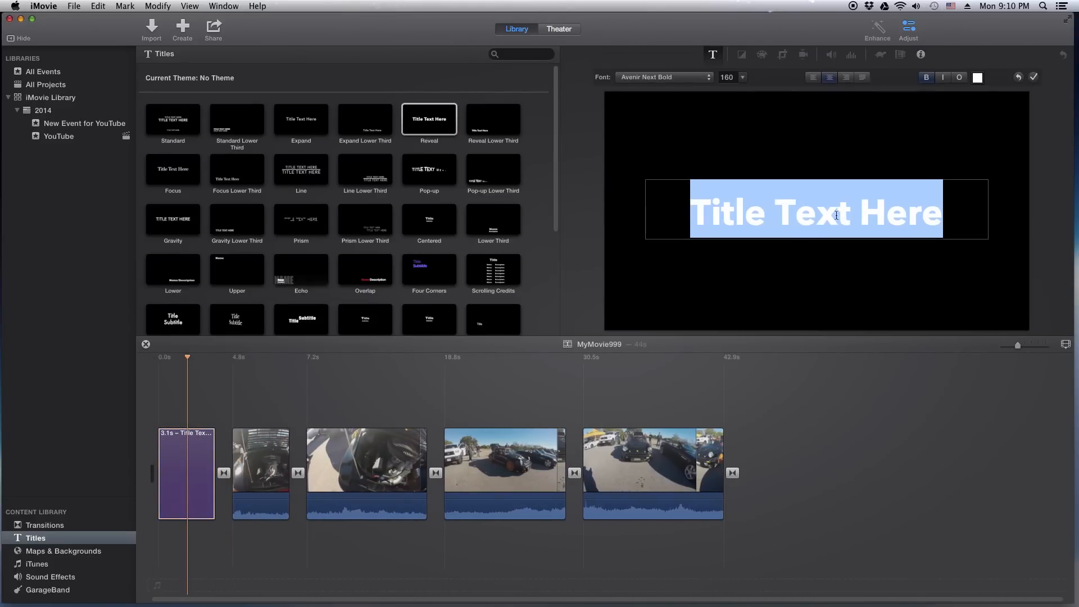
{"action": "left_click", "coordinate": [1077, 211]}
{"action": "left_click", "coordinate": [950, 209]}
{"action": "left_click_drag", "start_coordinate": [950, 209], "coordinate": [666, 194]}
{"action": "type", "text": "Fron"}
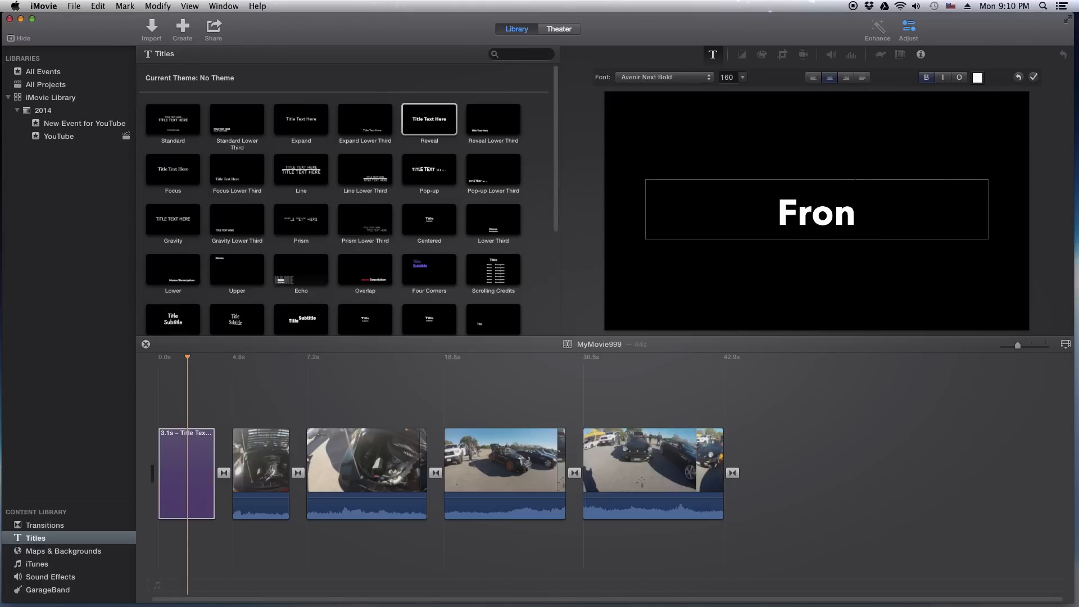
{"action": "type", "text": "t Title"}
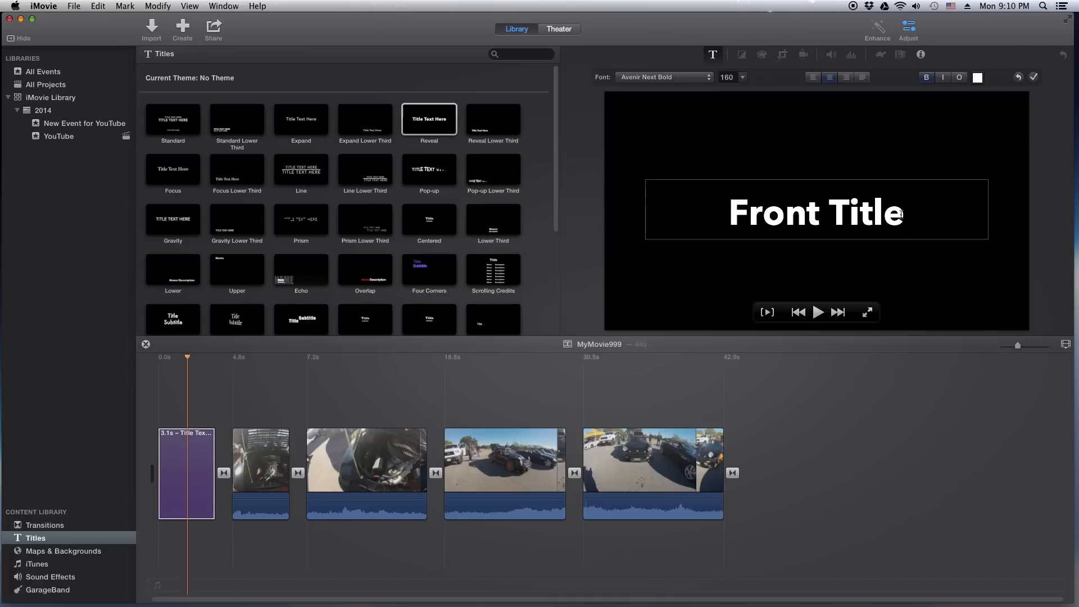
Step: Set the Front Title text to size 80 and apply the outline style
{"action": "left_click_drag", "start_coordinate": [915, 214], "coordinate": [674, 150]}
{"action": "left_click", "coordinate": [743, 78]}
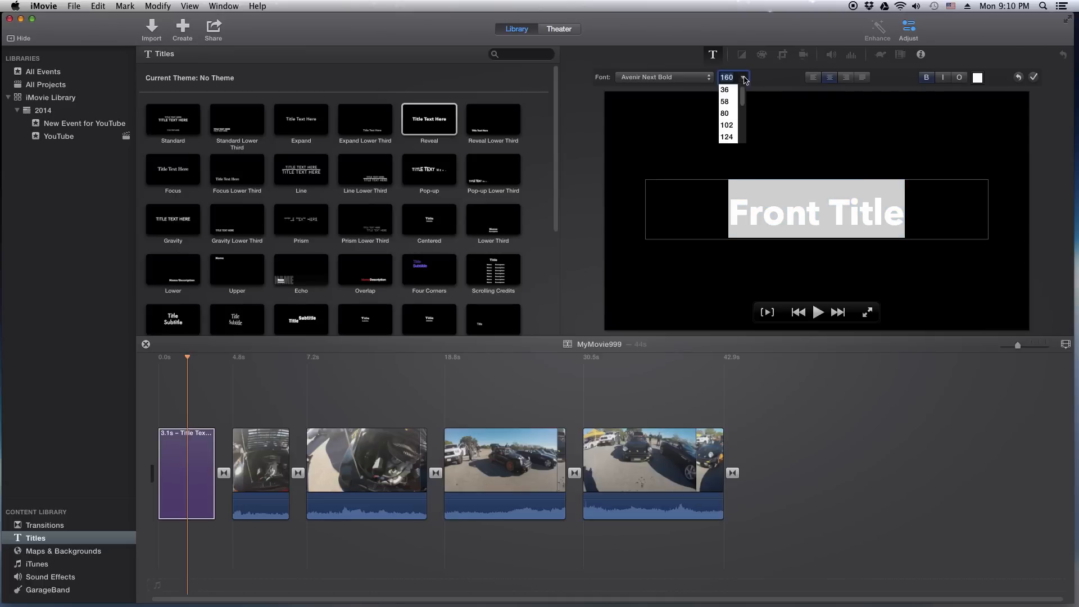
{"action": "left_click", "coordinate": [729, 115]}
{"action": "left_click", "coordinate": [664, 77]}
{"action": "left_click", "coordinate": [652, 91]}
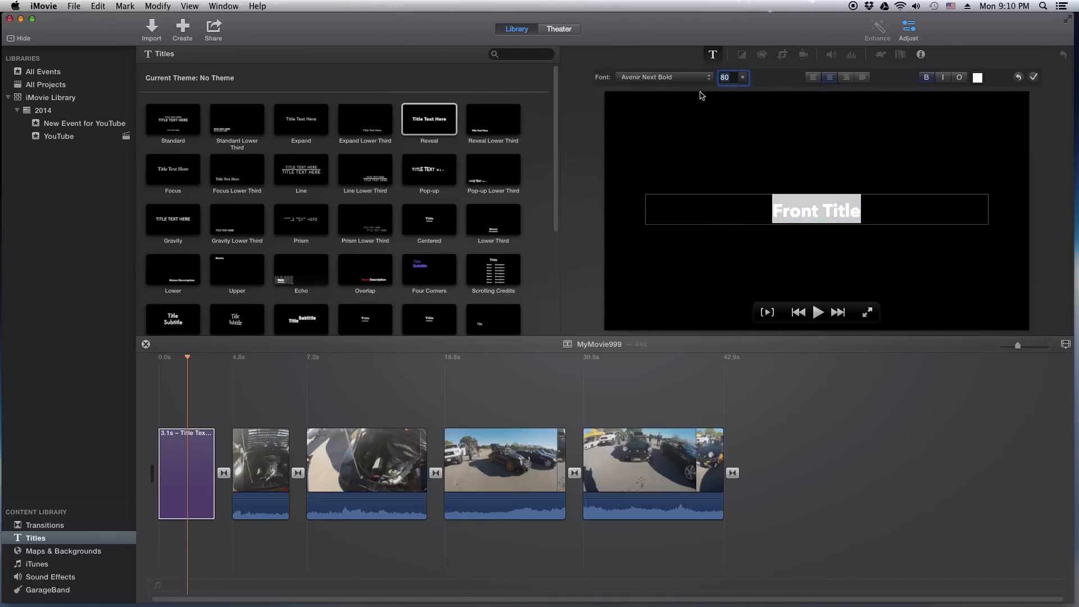
{"action": "left_click", "coordinate": [936, 79]}
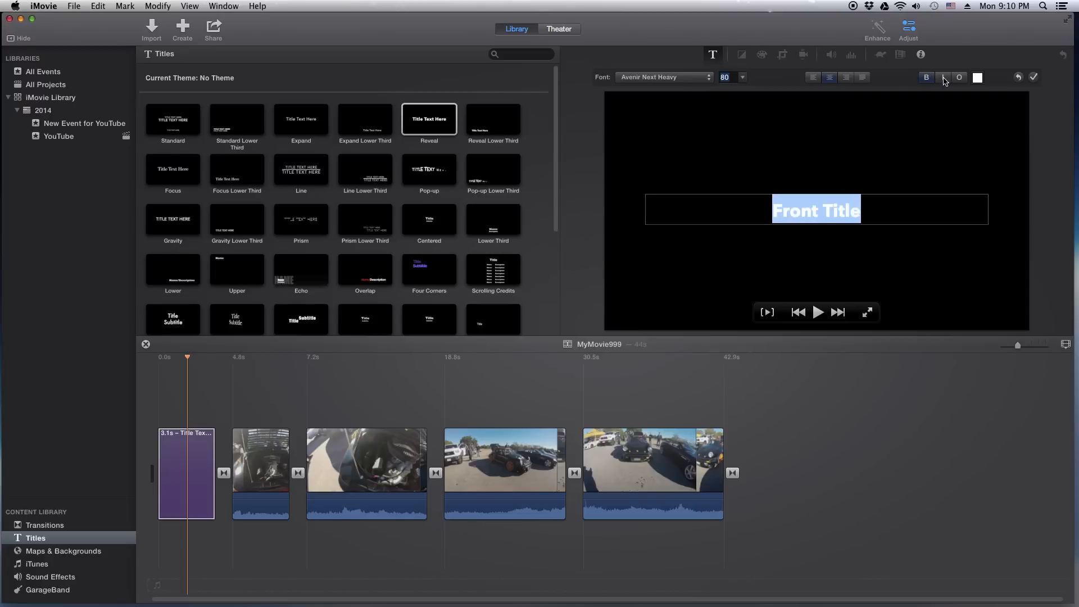
{"action": "left_click", "coordinate": [944, 80]}
{"action": "left_click", "coordinate": [961, 78]}
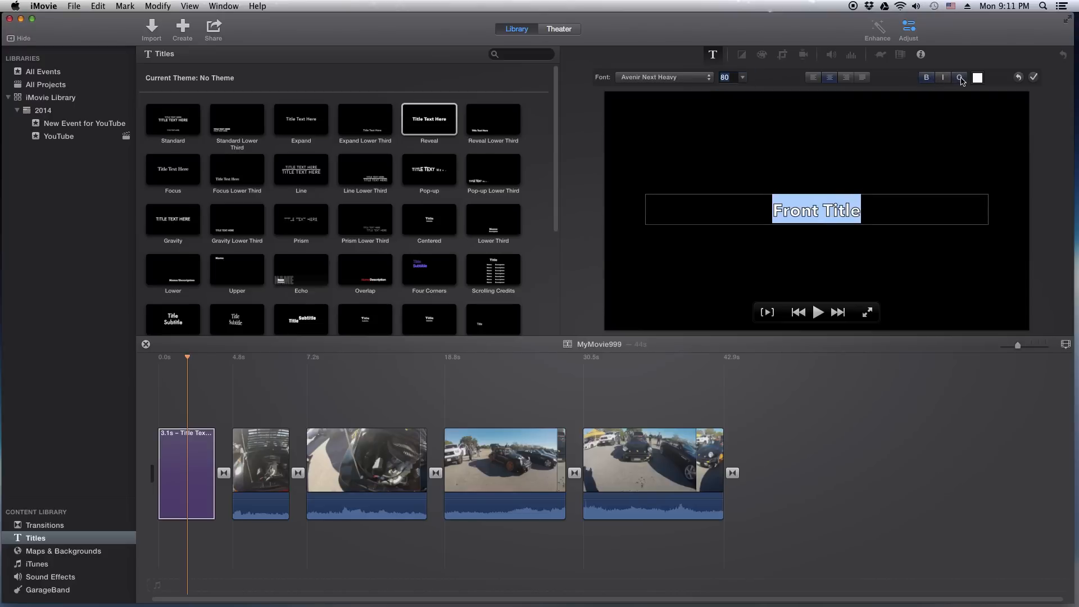
Step: Try several Apple palette colours on the Front Title text, including blue, and set it back to white
{"action": "left_click", "coordinate": [978, 79]}
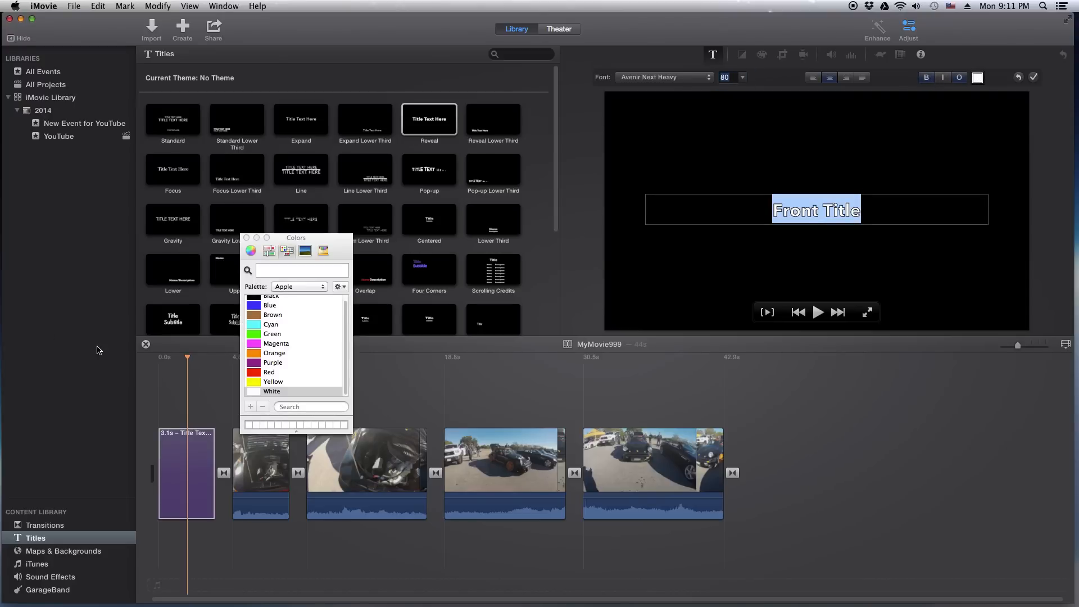
{"action": "left_click", "coordinate": [264, 326]}
{"action": "left_click", "coordinate": [257, 344]}
{"action": "left_click", "coordinate": [257, 327]}
{"action": "left_click", "coordinate": [257, 305]}
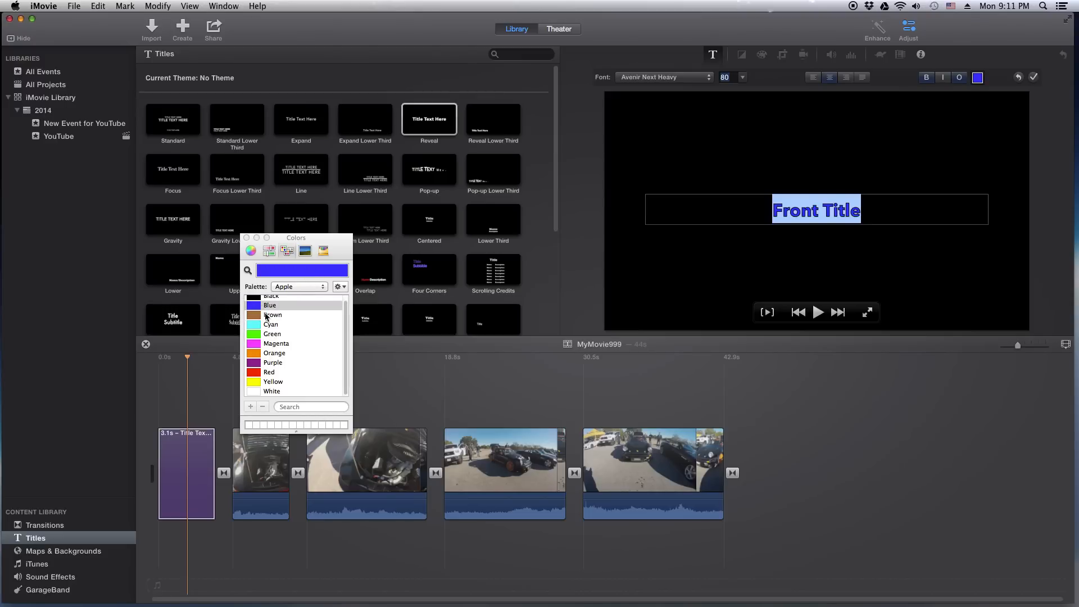
{"action": "left_click", "coordinate": [257, 392]}
{"action": "left_click", "coordinate": [246, 238]}
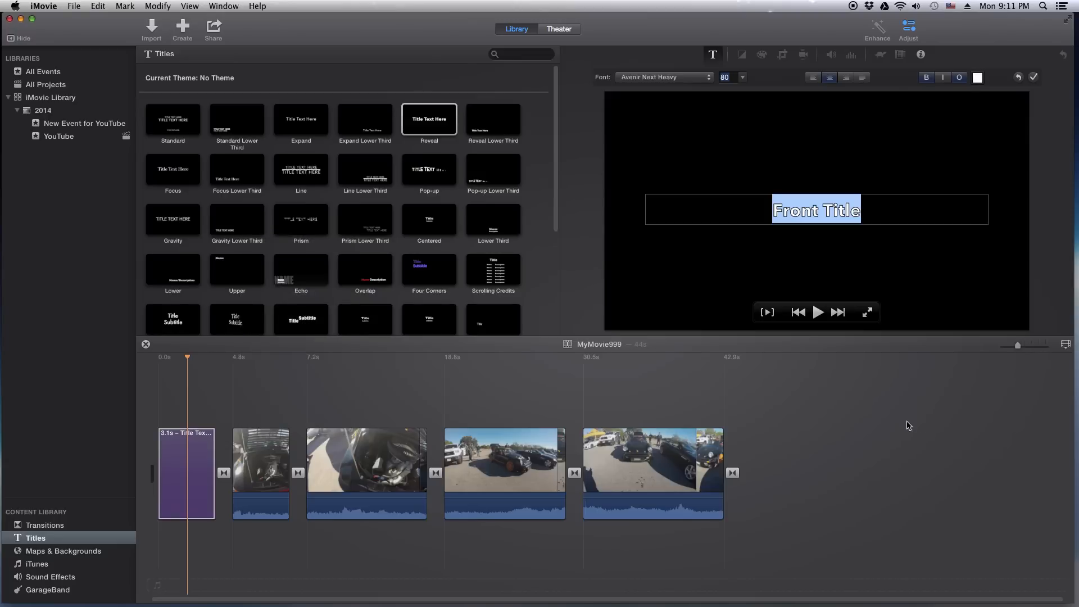
Step: Set the Front Title text size to 124 and apply the title changes
{"action": "left_click", "coordinate": [751, 190]}
{"action": "left_click", "coordinate": [945, 158]}
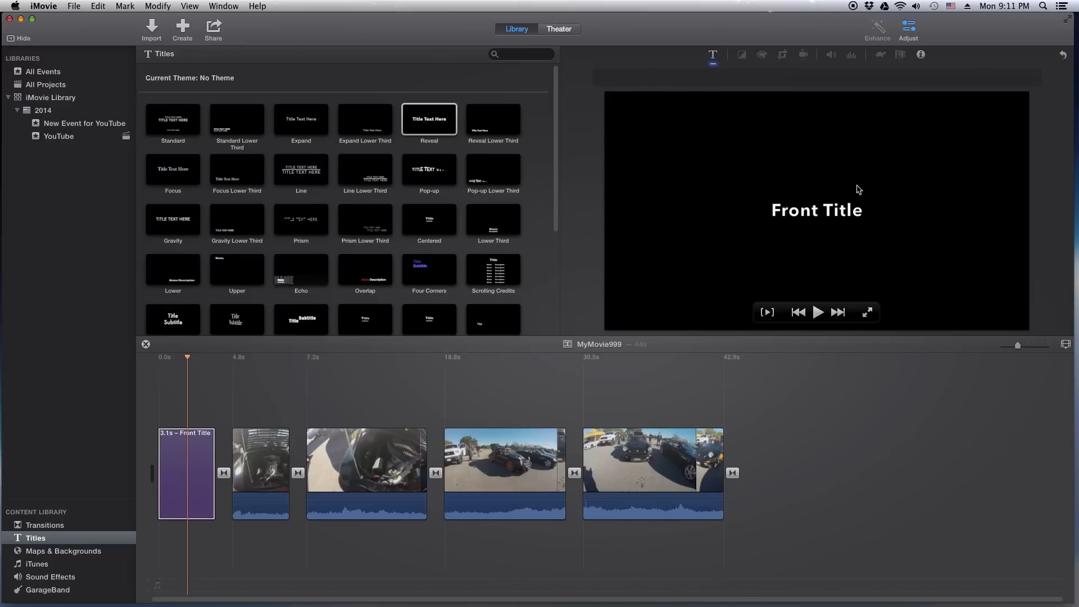
{"action": "double_click", "coordinate": [821, 214]}
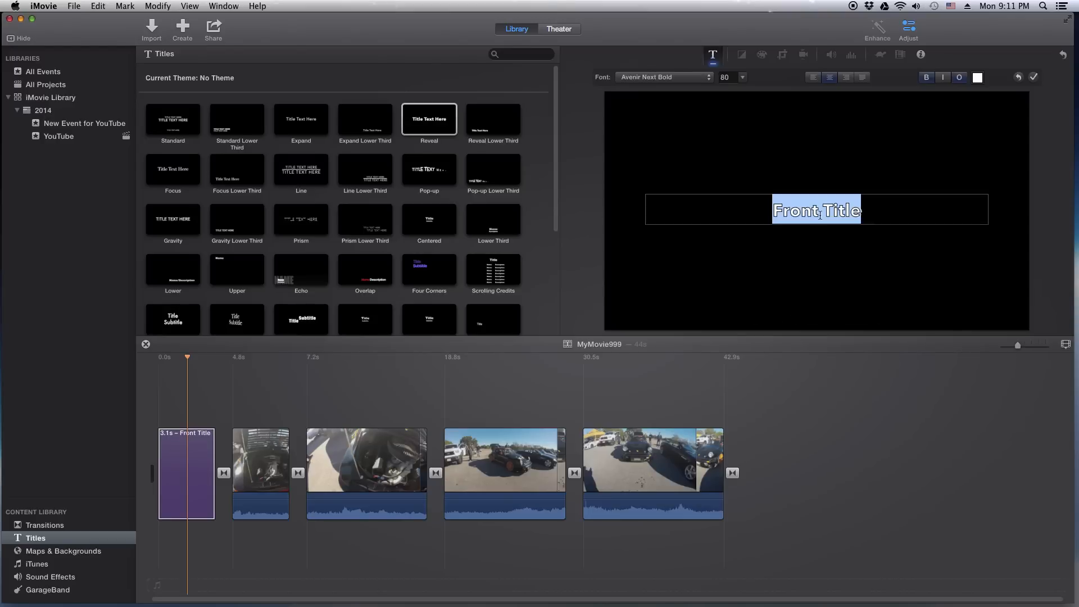
{"action": "left_click", "coordinate": [744, 78]}
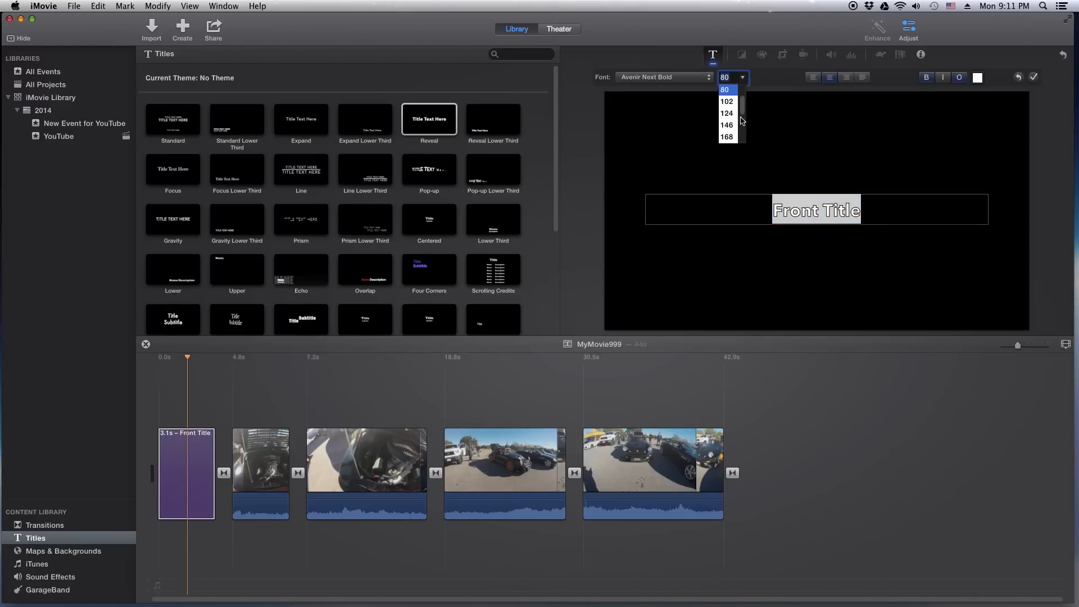
{"action": "left_click", "coordinate": [728, 114]}
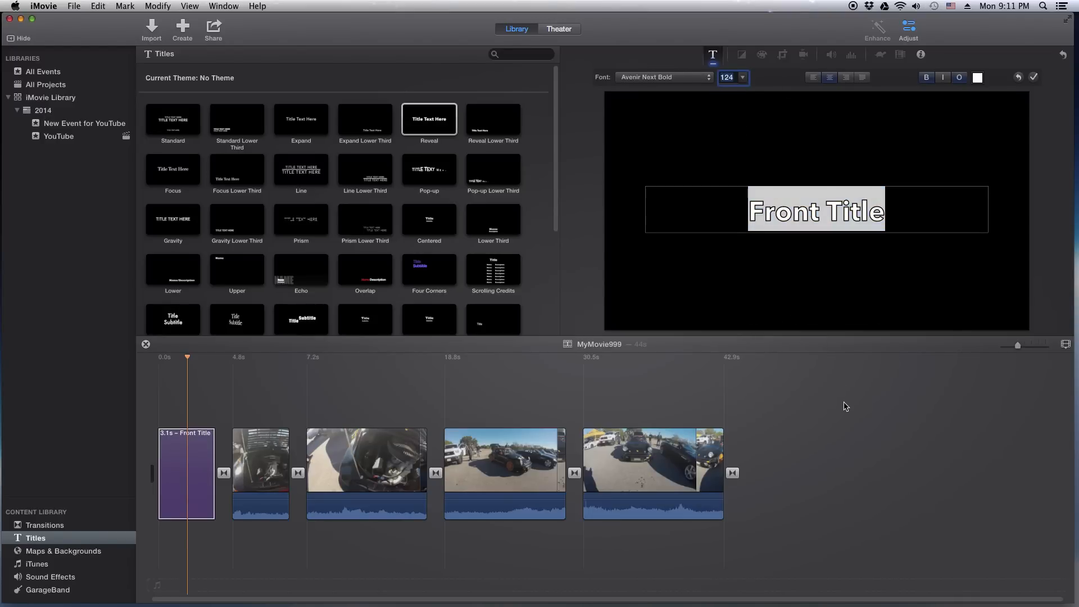
{"action": "left_click", "coordinate": [792, 166]}
{"action": "left_click", "coordinate": [1034, 77]}
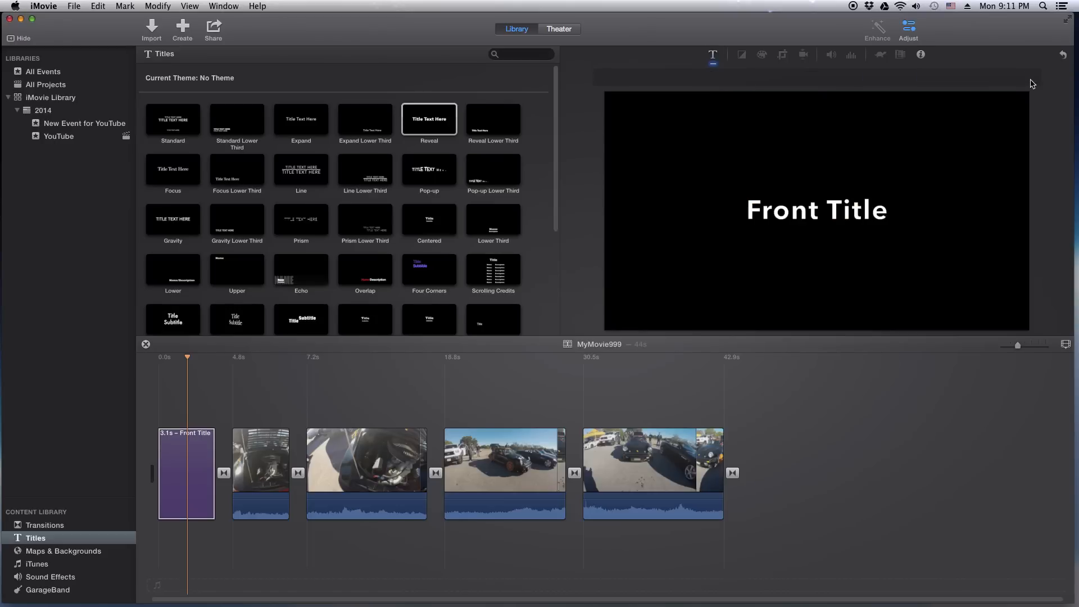
Step: Play the movie from the beginning to preview the Front Title and its transition into the footage
{"action": "left_click", "coordinate": [166, 391]}
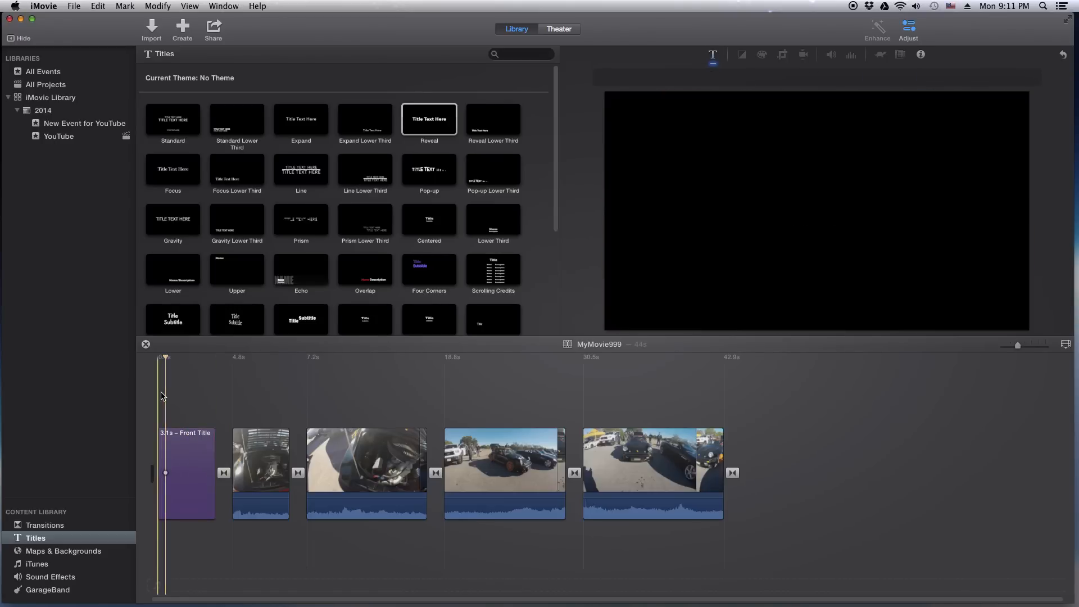
{"action": "left_click", "coordinate": [161, 393]}
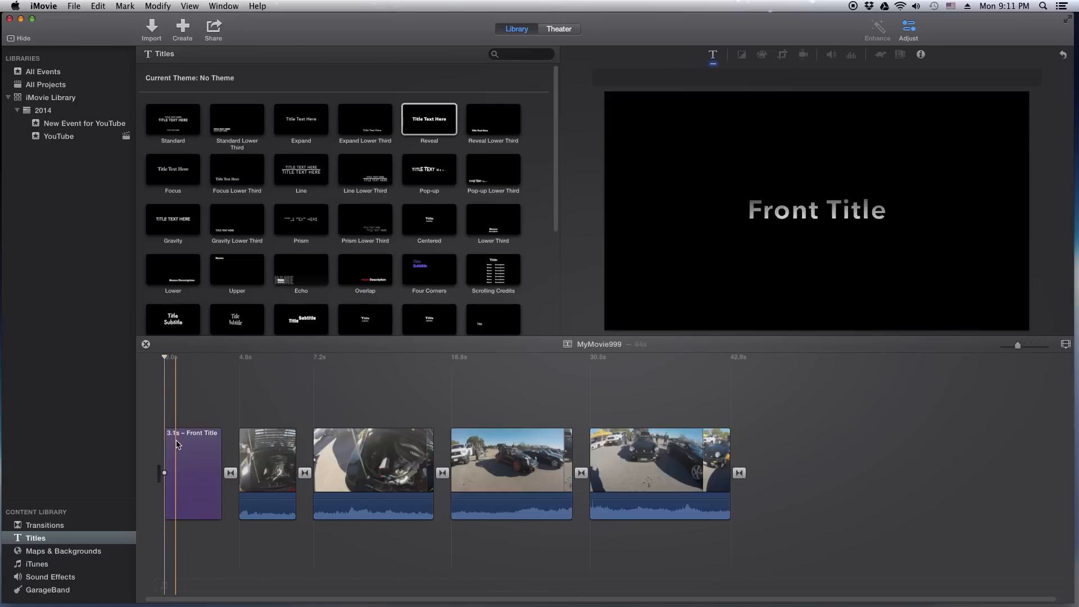
{"action": "key", "text": "space"}
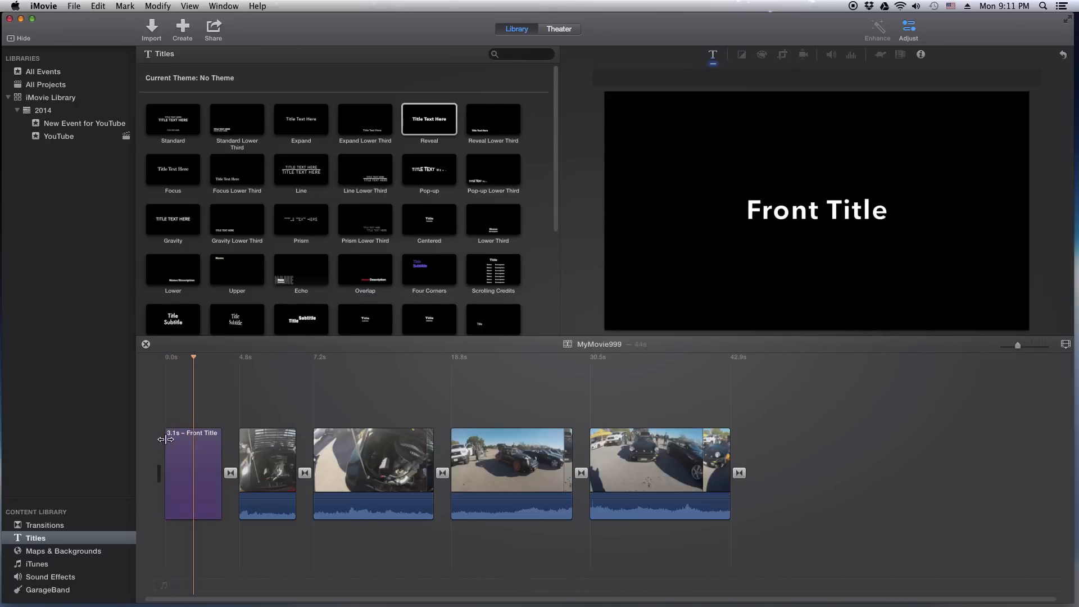
{"action": "left_click", "coordinate": [167, 416]}
{"action": "key", "text": "space"}
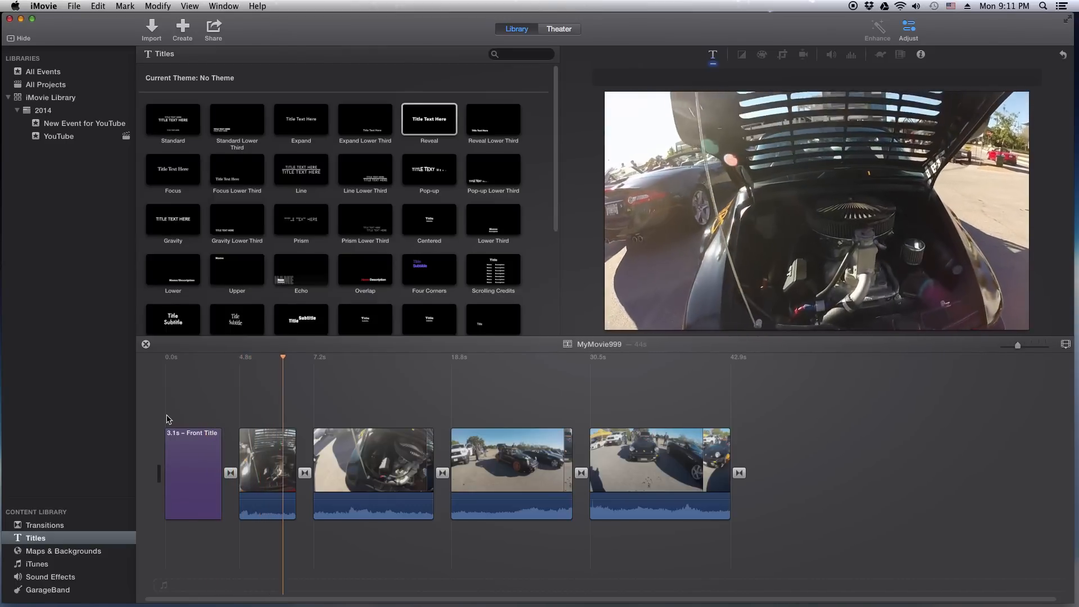
{"action": "key", "text": "space"}
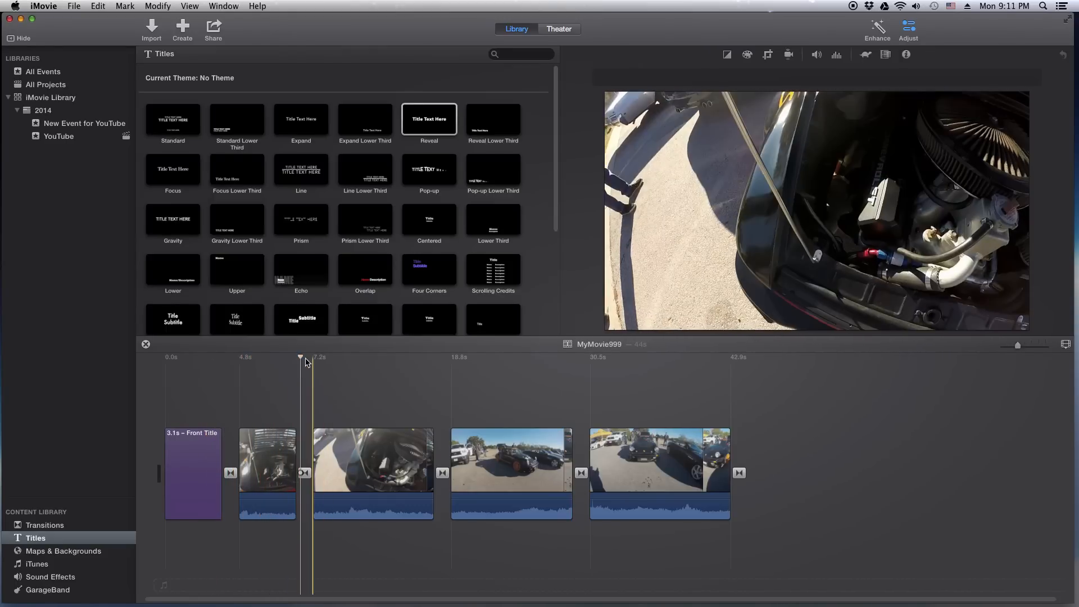
Step: Place a Reveal Lower Third title over the second video clip and extend it to the clip's end, 8.9 seconds long
{"action": "left_click_drag", "start_coordinate": [301, 358], "coordinate": [386, 374]}
{"action": "left_click", "coordinate": [241, 174]}
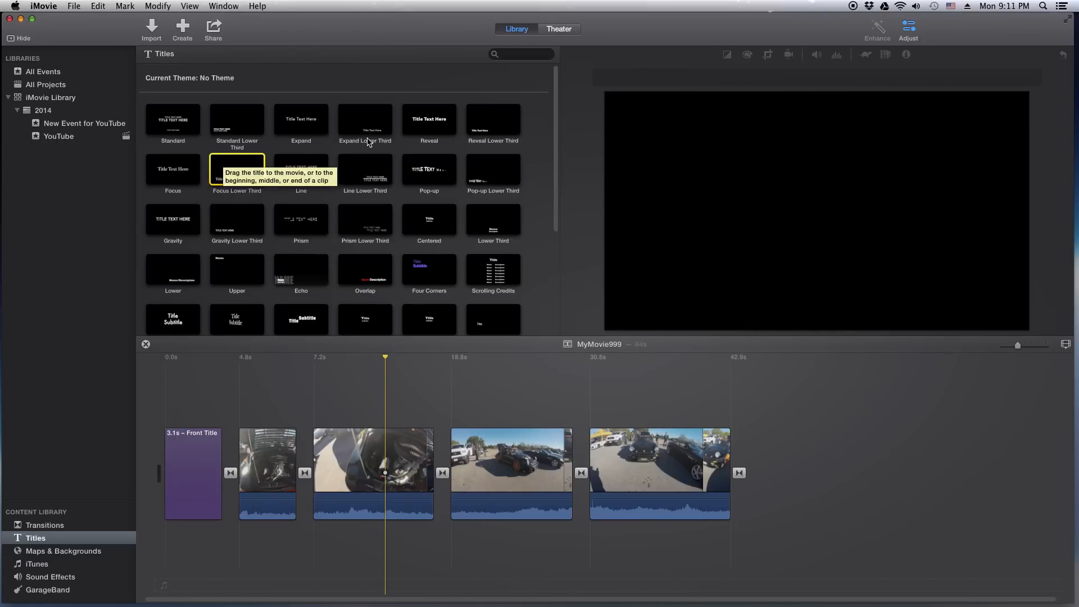
{"action": "left_click", "coordinate": [489, 119]}
{"action": "left_click_drag", "start_coordinate": [488, 119], "coordinate": [340, 394]}
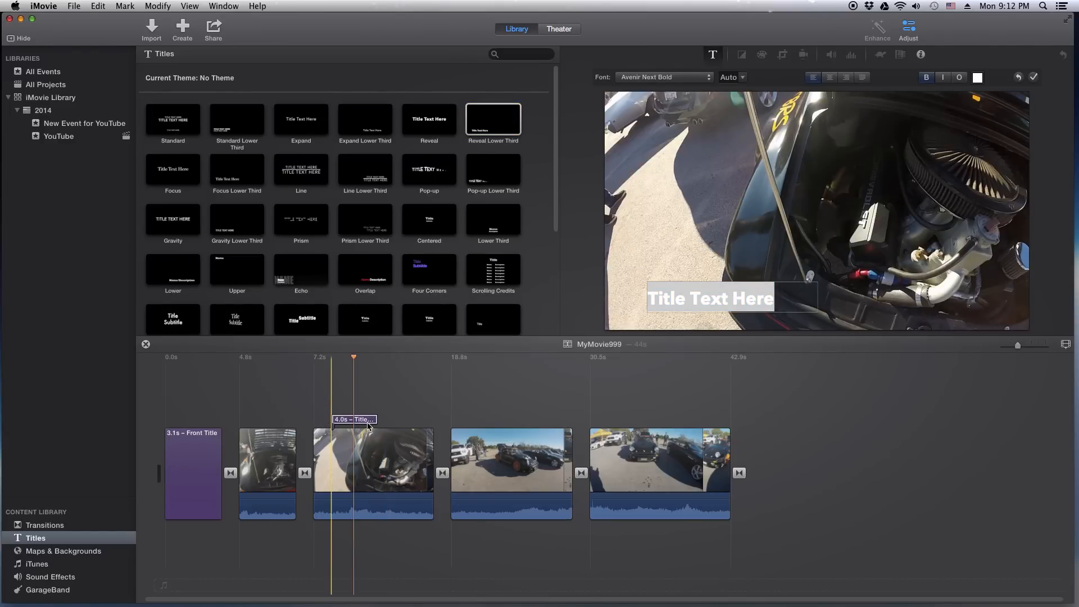
{"action": "left_click_drag", "start_coordinate": [372, 420], "coordinate": [433, 420]}
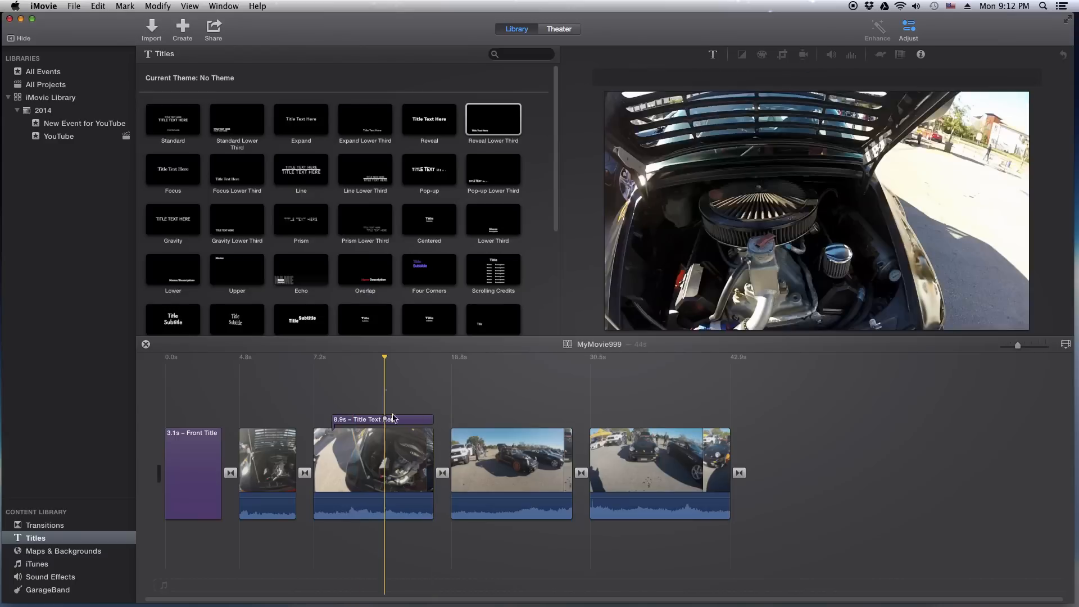
Step: Replace the lower-third title's placeholder text with "A V8 in a 911!??"
{"action": "double_click", "coordinate": [394, 424]}
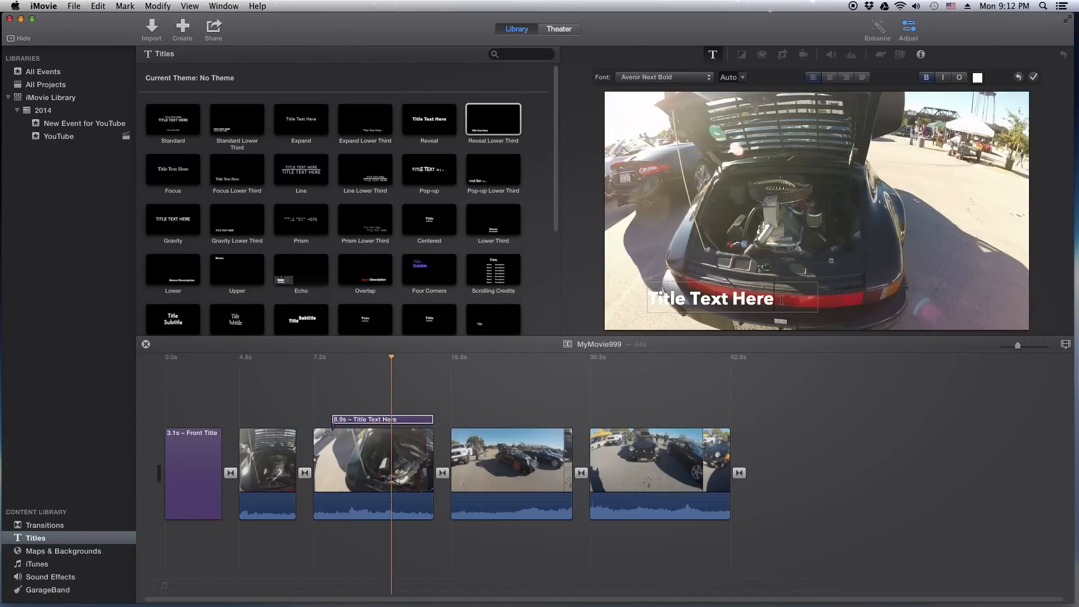
{"action": "type", "text": "A"}
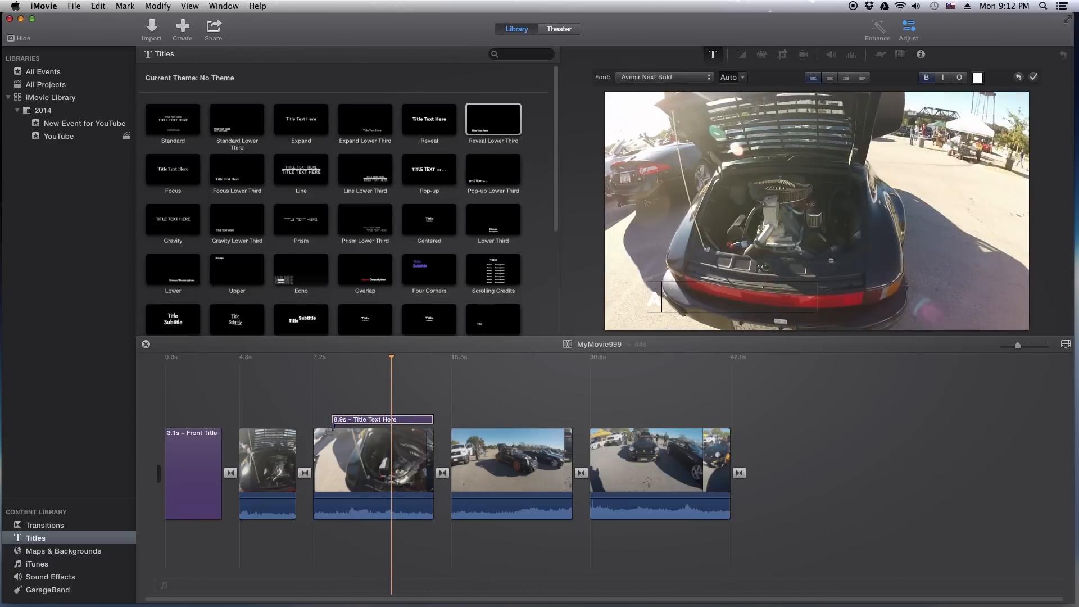
{"action": "type", "text": "VE"}
{"action": "type", "text": "8 in a"}
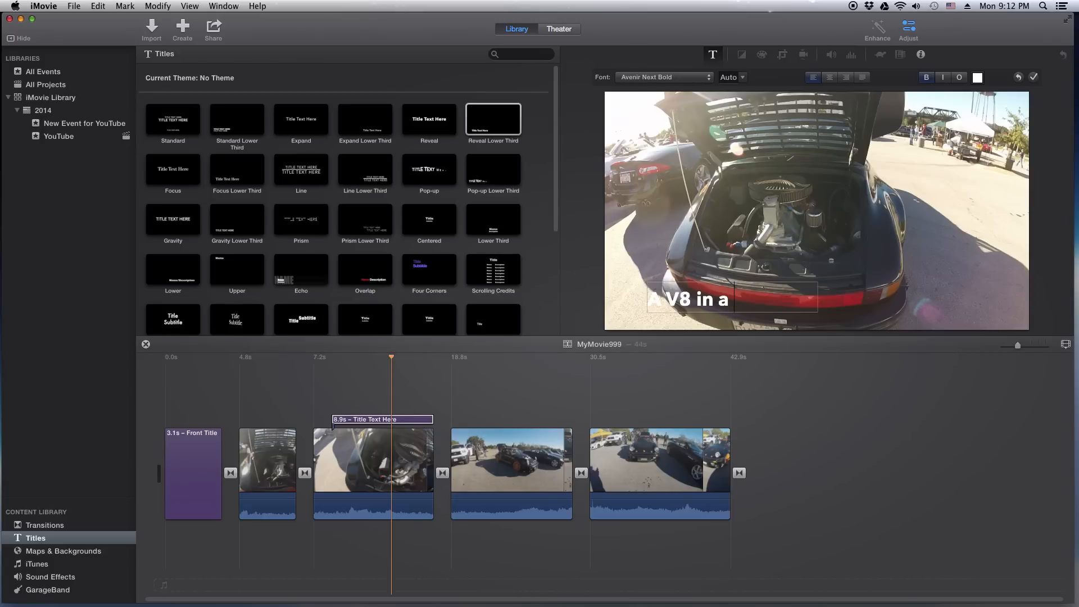
{"action": "type", "text": " 911!??"}
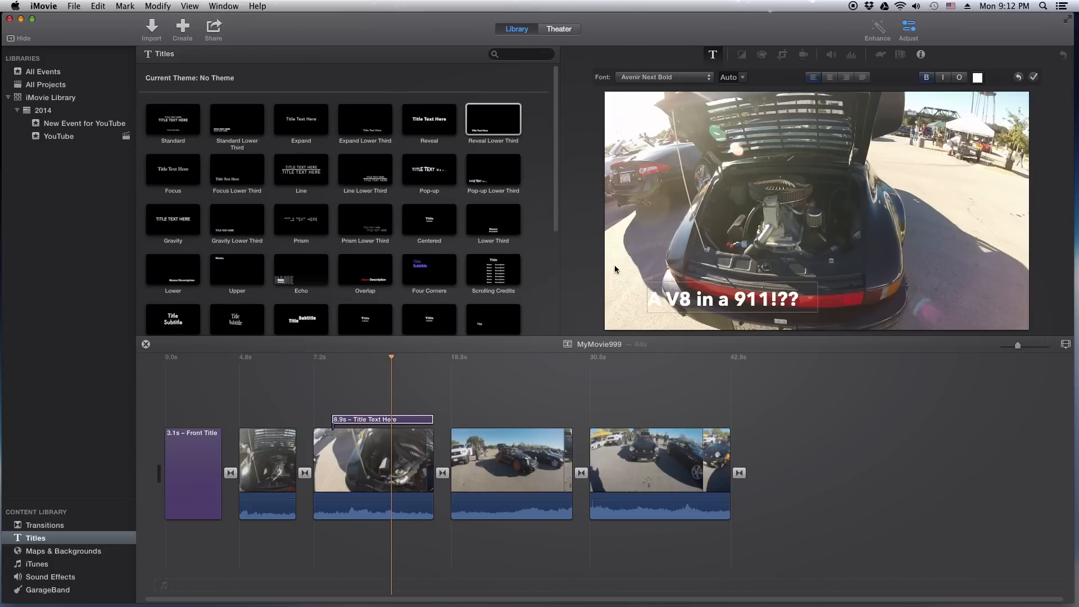
Step: Try black on the lower-third title's text and change its colour to yellow
{"action": "left_click_drag", "start_coordinate": [807, 298], "coordinate": [639, 293]}
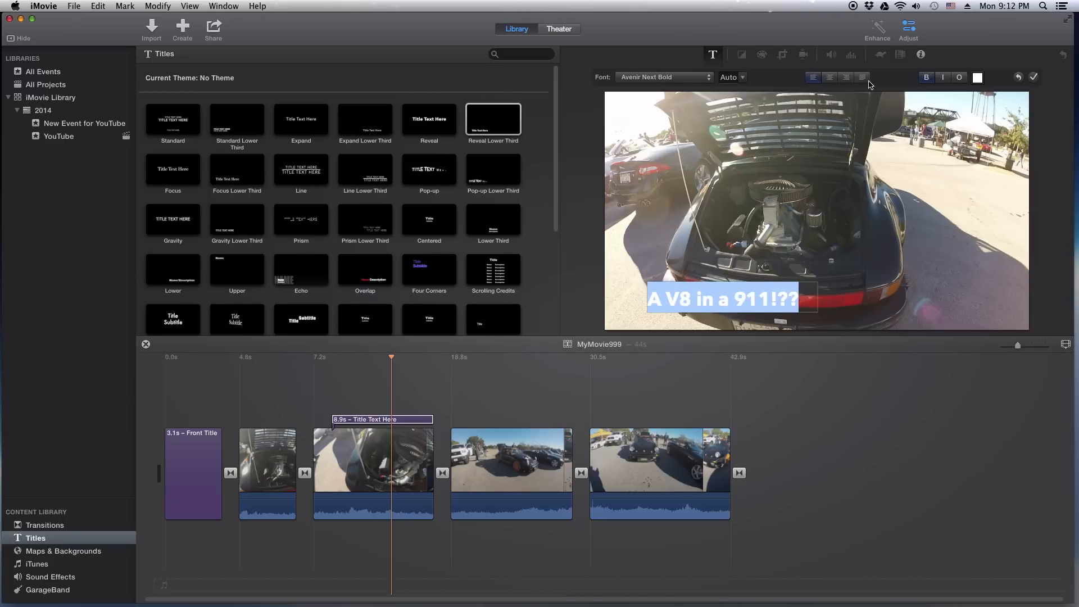
{"action": "left_click", "coordinate": [979, 81]}
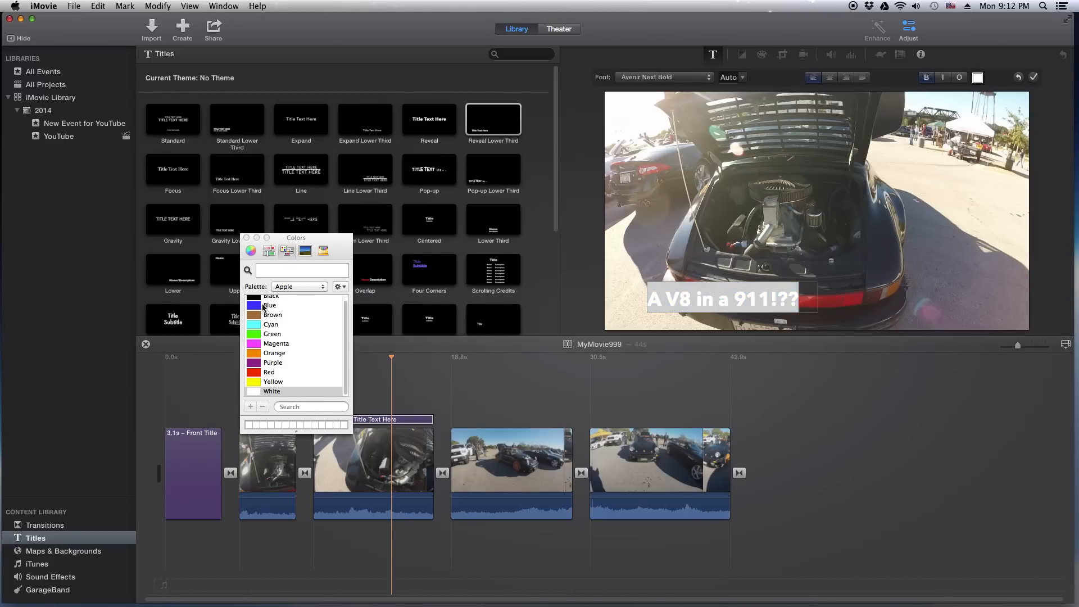
{"action": "left_click", "coordinate": [259, 297]}
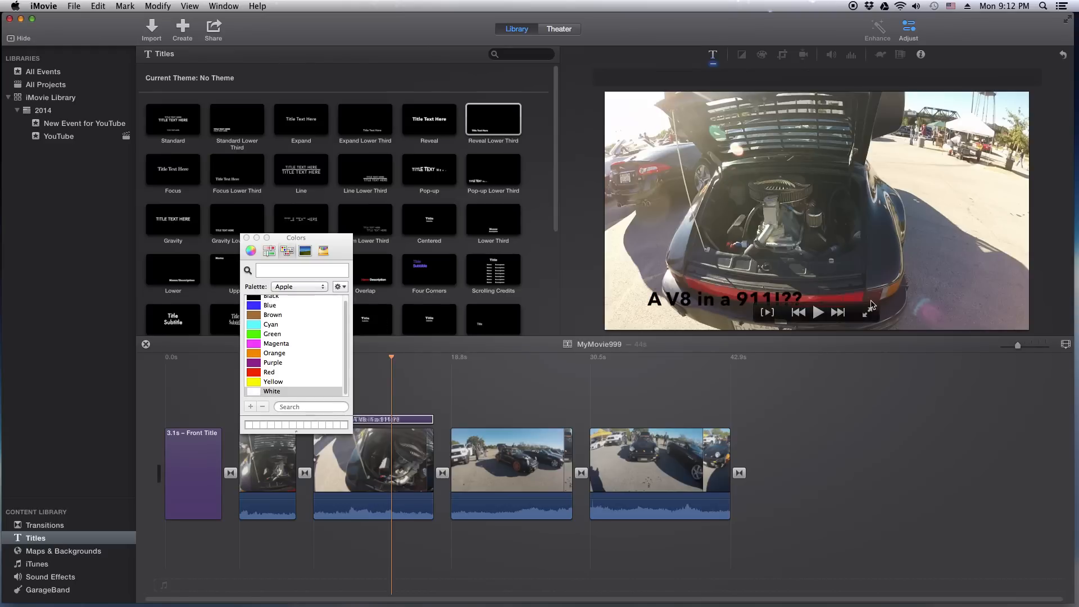
{"action": "left_click", "coordinate": [255, 386]}
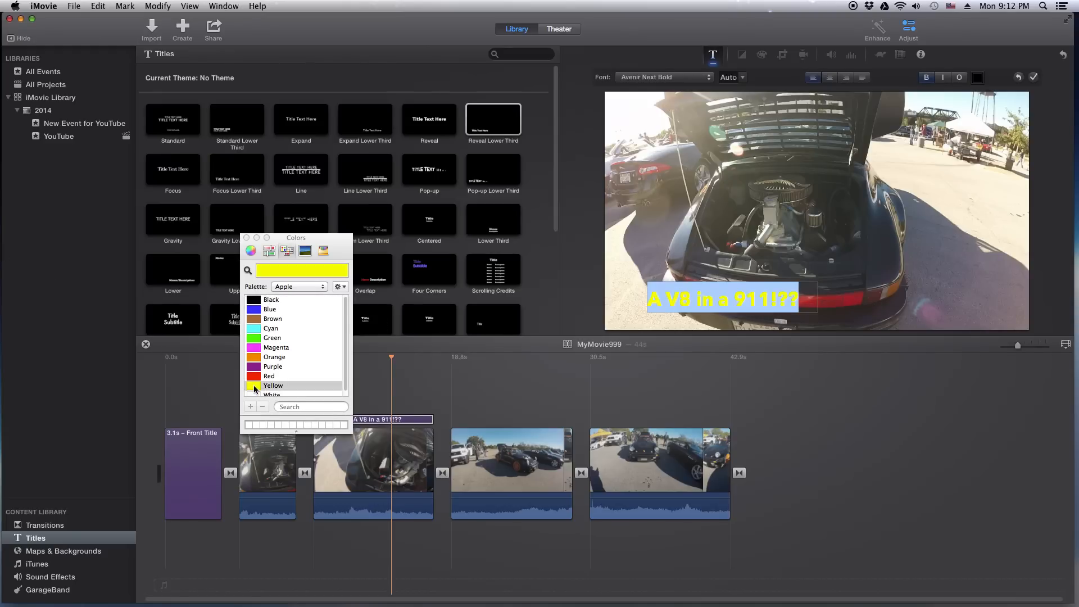
Step: Add an outline to the lower-third title's text and close the Colors window
{"action": "left_click", "coordinate": [961, 78]}
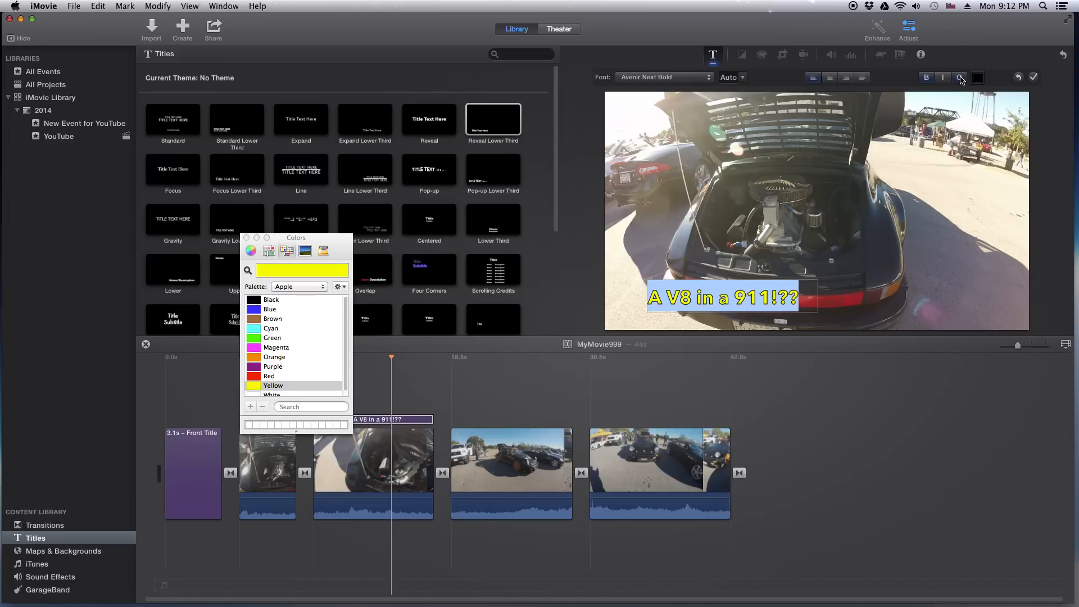
{"action": "left_click", "coordinate": [248, 238]}
{"action": "left_click", "coordinate": [951, 328]}
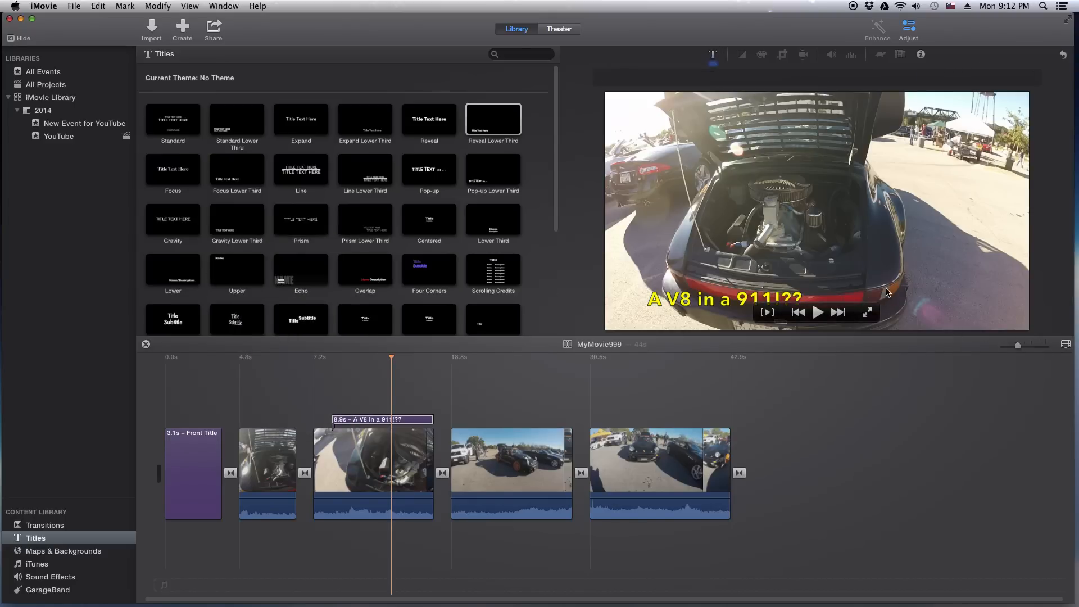
Step: Try centre, right and justified alignment on the lower-third title's text and return it to left alignment
{"action": "left_click", "coordinate": [734, 296]}
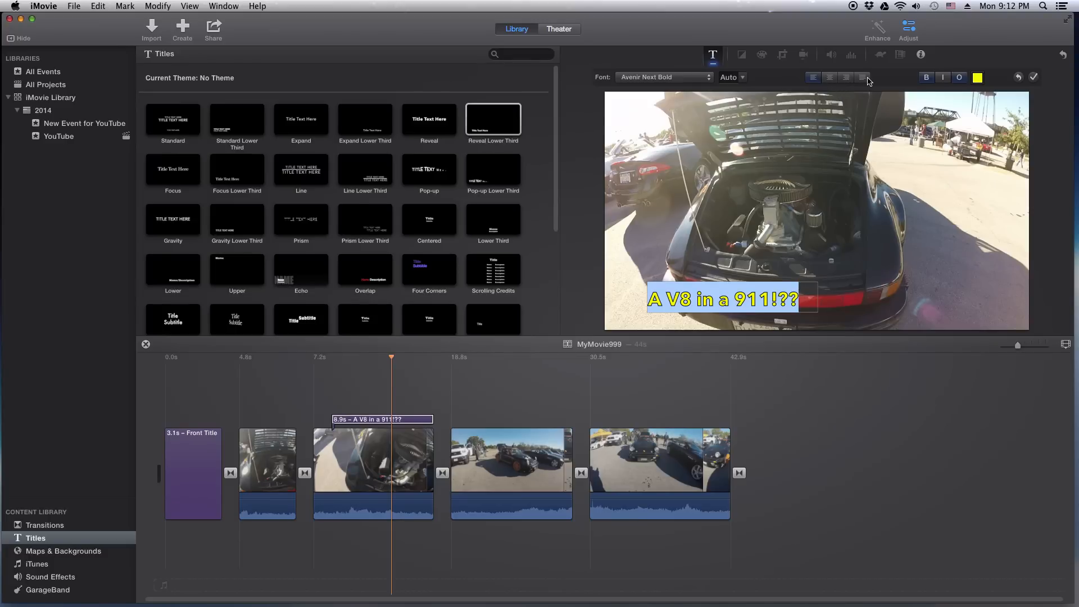
{"action": "left_click", "coordinate": [829, 80]}
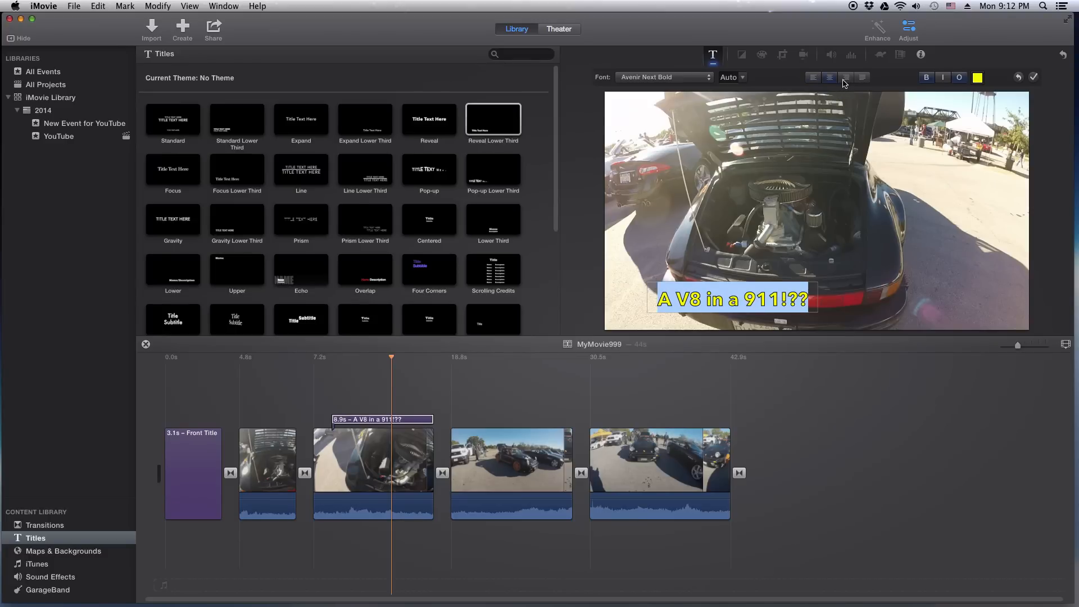
{"action": "left_click", "coordinate": [846, 81]}
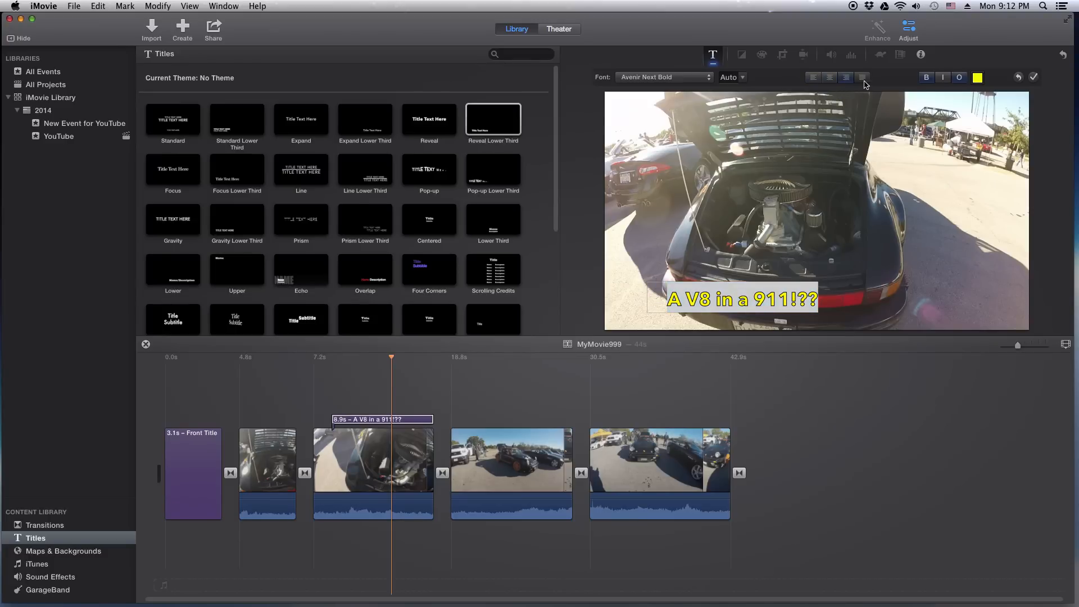
{"action": "left_click", "coordinate": [864, 82]}
{"action": "left_click", "coordinate": [818, 82]}
{"action": "left_click", "coordinate": [832, 83]}
{"action": "left_click", "coordinate": [849, 85]}
{"action": "left_click", "coordinate": [820, 81]}
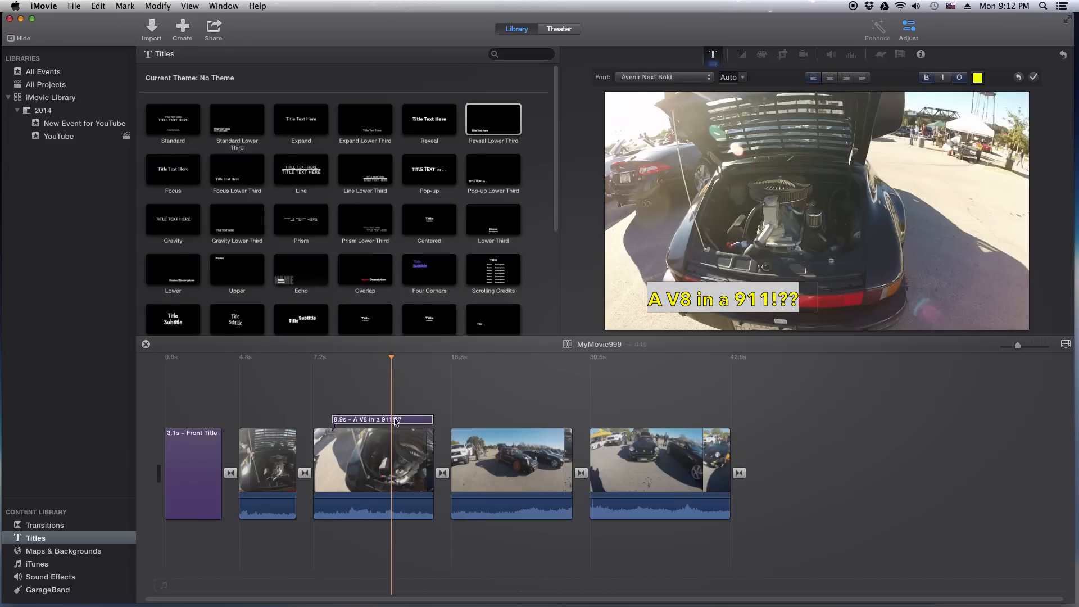
Step: Play the second video clip from near its start to preview the lower-third title and the following transition
{"action": "mouse_move", "coordinate": [374, 420]}
{"action": "left_mouse_down"}
{"action": "mouse_move", "coordinate": [384, 419]}
{"action": "mouse_move", "coordinate": [373, 421]}
{"action": "left_mouse_up"}
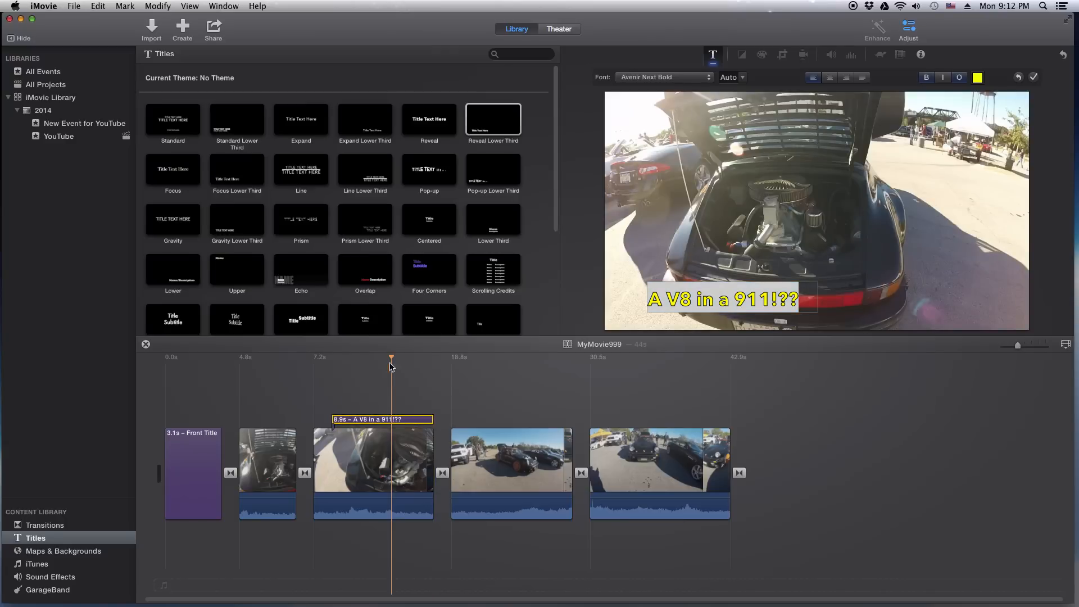
{"action": "left_click_drag", "start_coordinate": [391, 357], "coordinate": [308, 373]}
{"action": "left_click", "coordinate": [324, 398]}
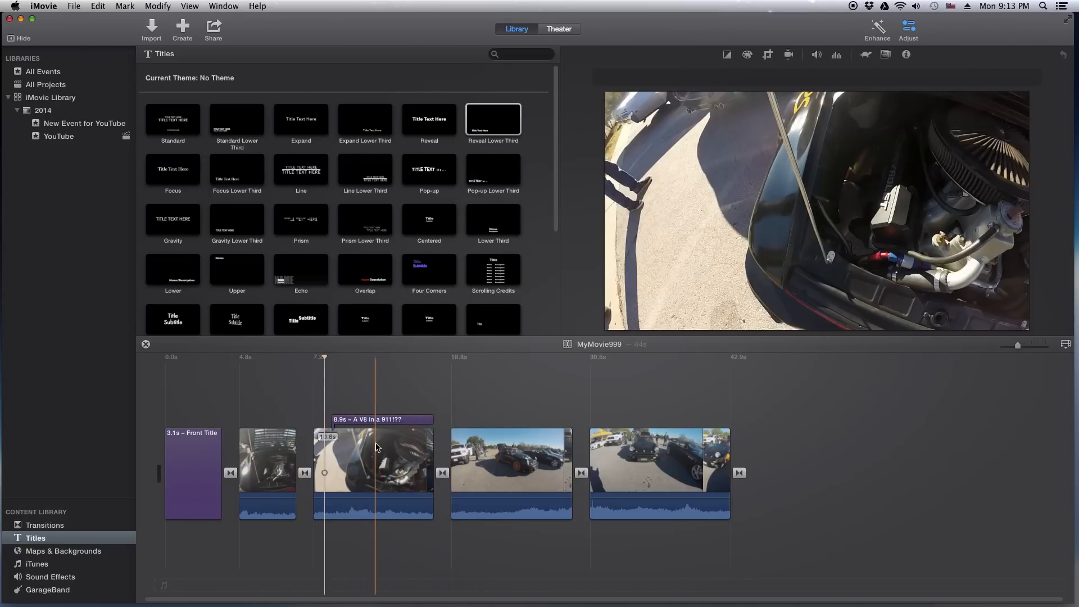
{"action": "key", "text": "space"}
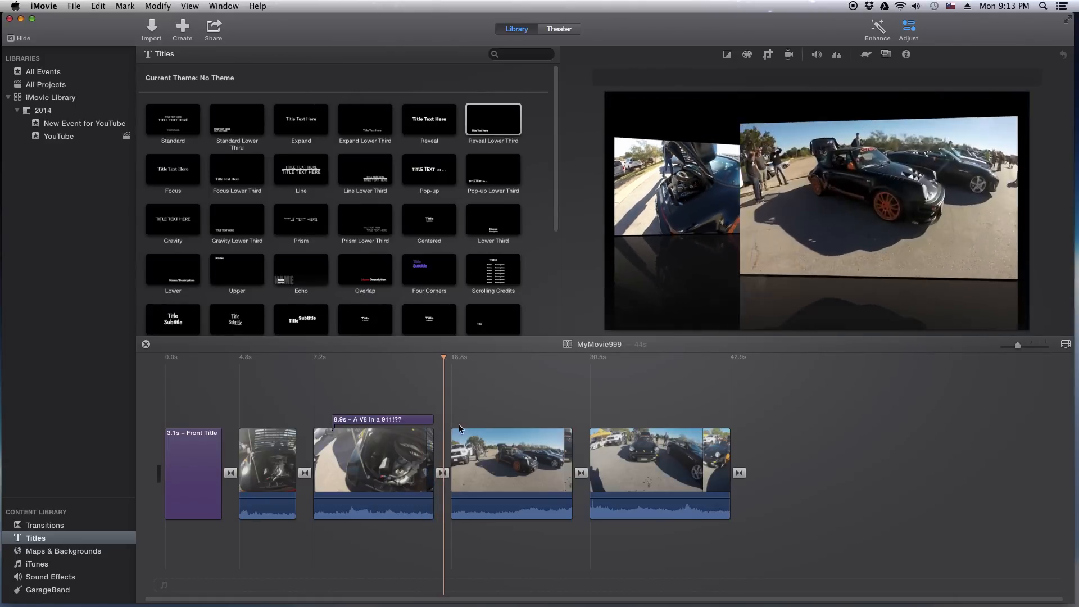
{"action": "key", "text": "space"}
Step: Extend the lower-third title across all four video clips, 38.0 seconds long, and preview it over the footage
{"action": "left_click_drag", "start_coordinate": [395, 420], "coordinate": [239, 419]}
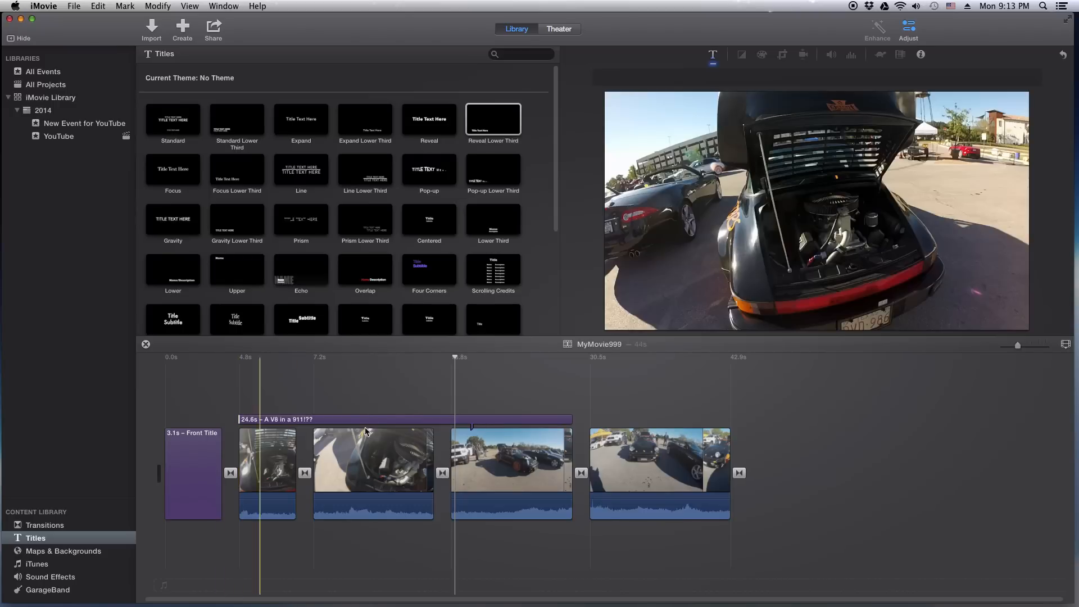
{"action": "left_click_drag", "start_coordinate": [574, 419], "coordinate": [729, 423]}
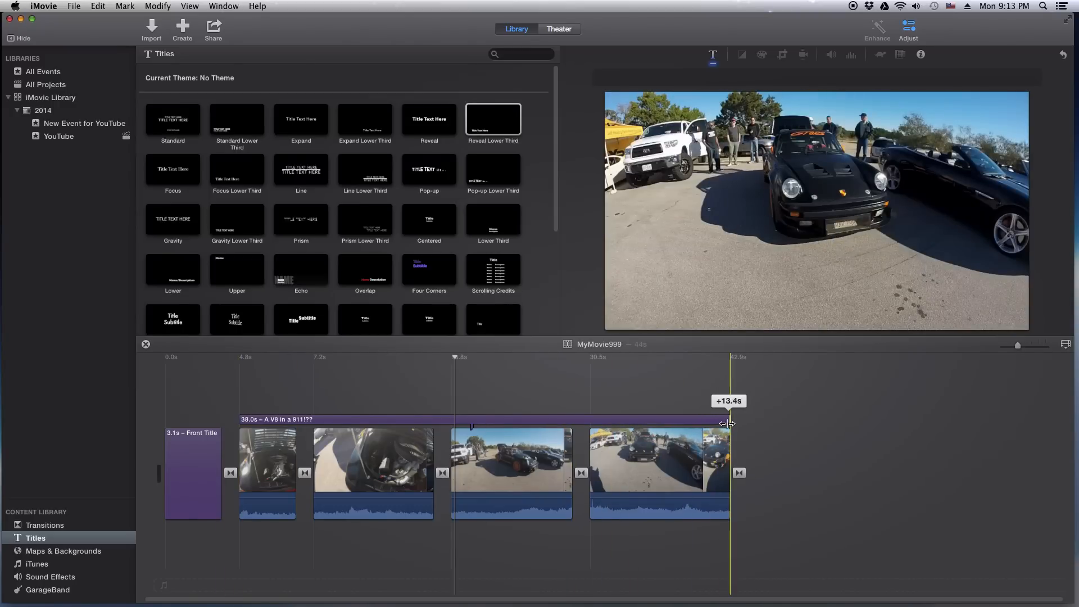
{"action": "left_click", "coordinate": [235, 381]}
{"action": "key", "text": "space"}
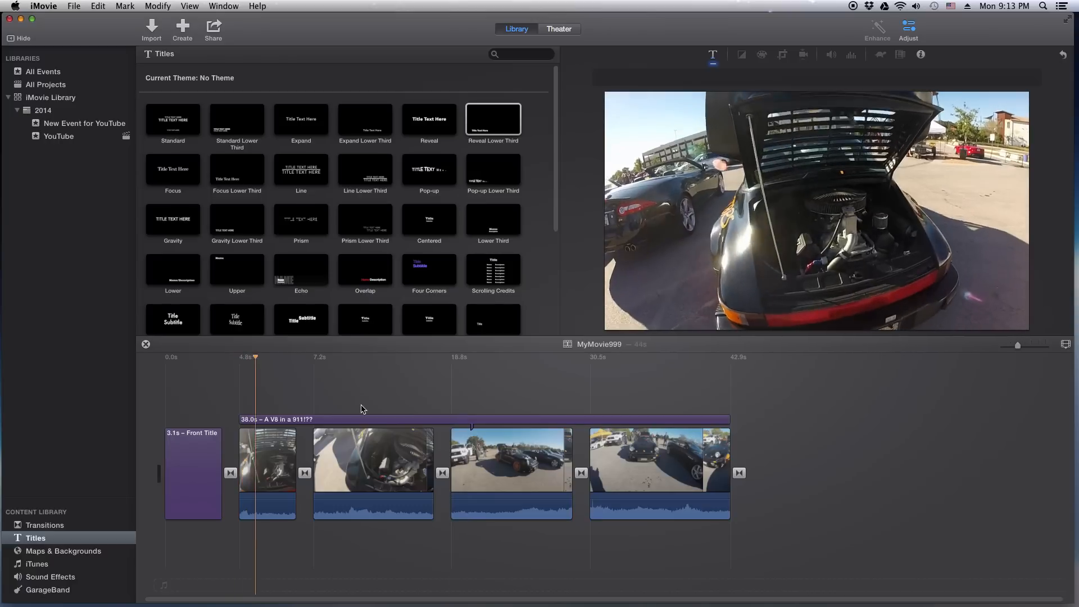
{"action": "left_click", "coordinate": [226, 400]}
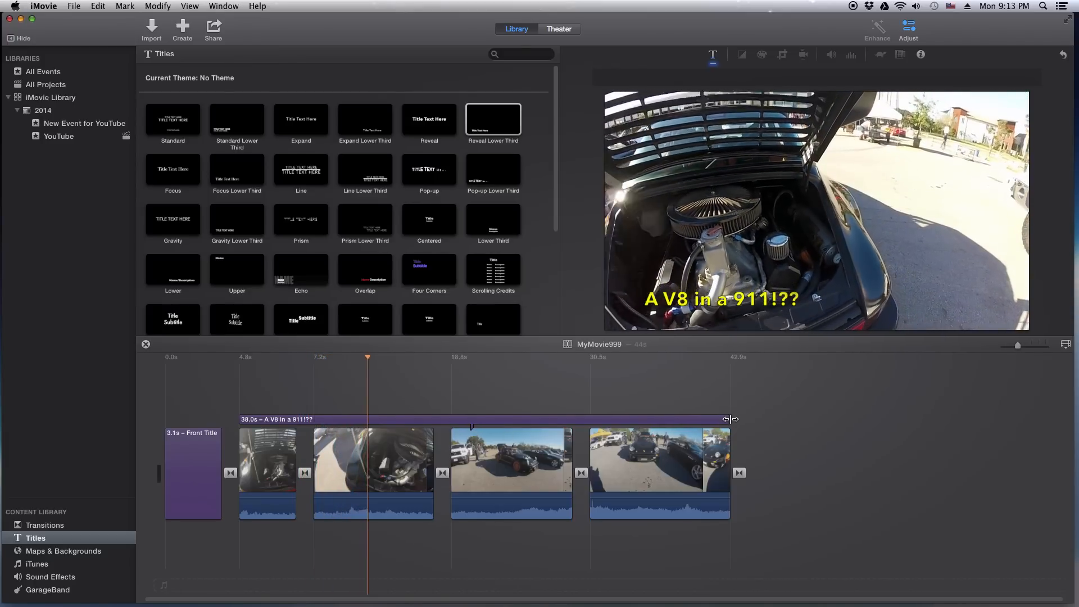
{"action": "left_click", "coordinate": [534, 421]}
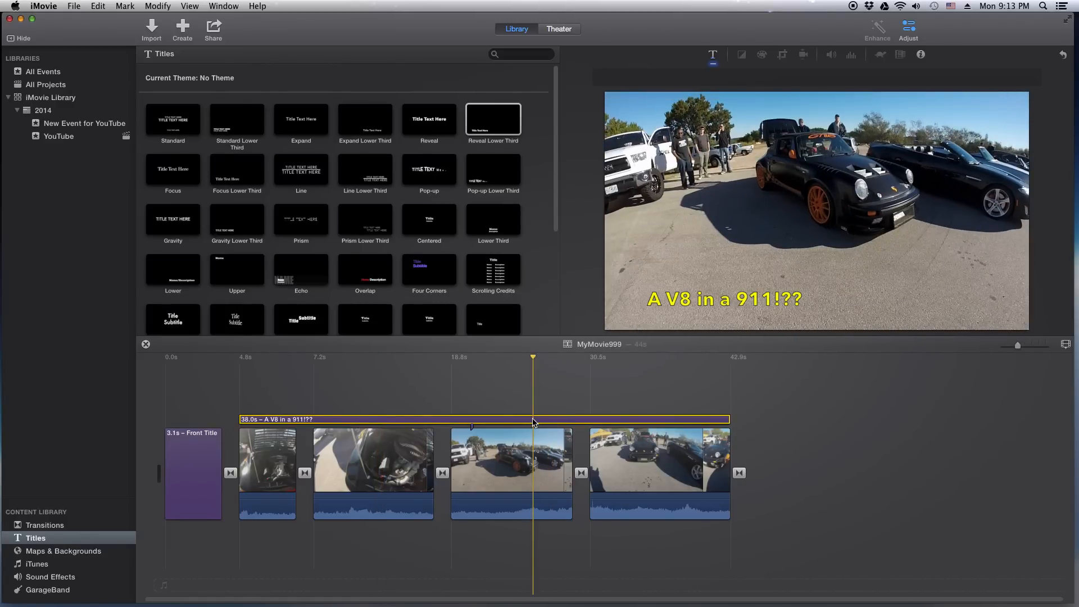
{"action": "left_click", "coordinate": [484, 404]}
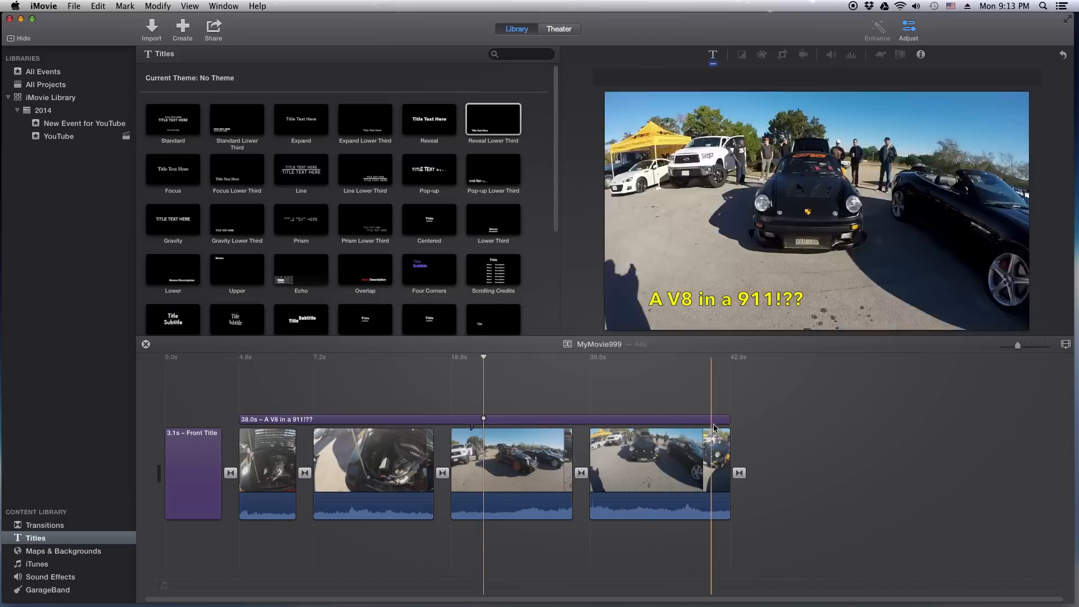
Step: Trim the lower-third title to 3.1 seconds, starting at the first video clip's beginning, and play it
{"action": "left_click_drag", "start_coordinate": [731, 421], "coordinate": [272, 420]}
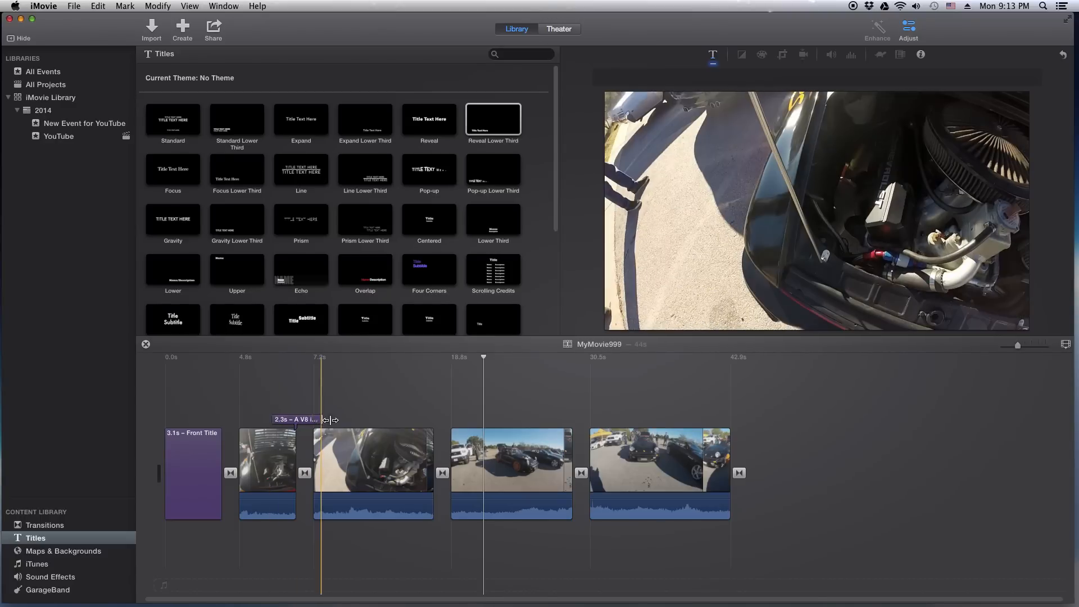
{"action": "left_click_drag", "start_coordinate": [272, 419], "coordinate": [240, 420]}
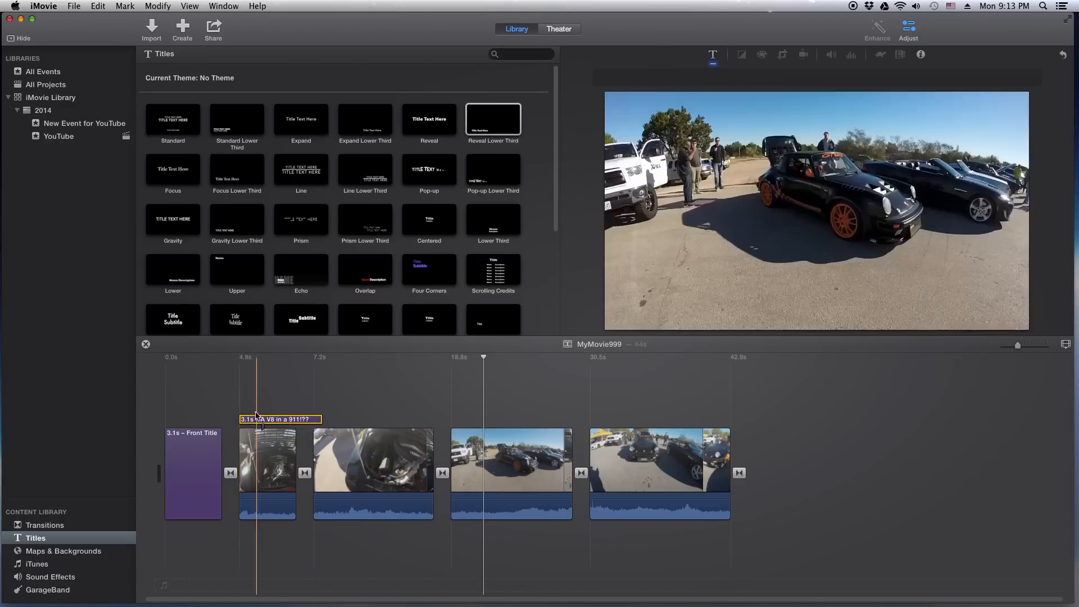
{"action": "left_click", "coordinate": [249, 404]}
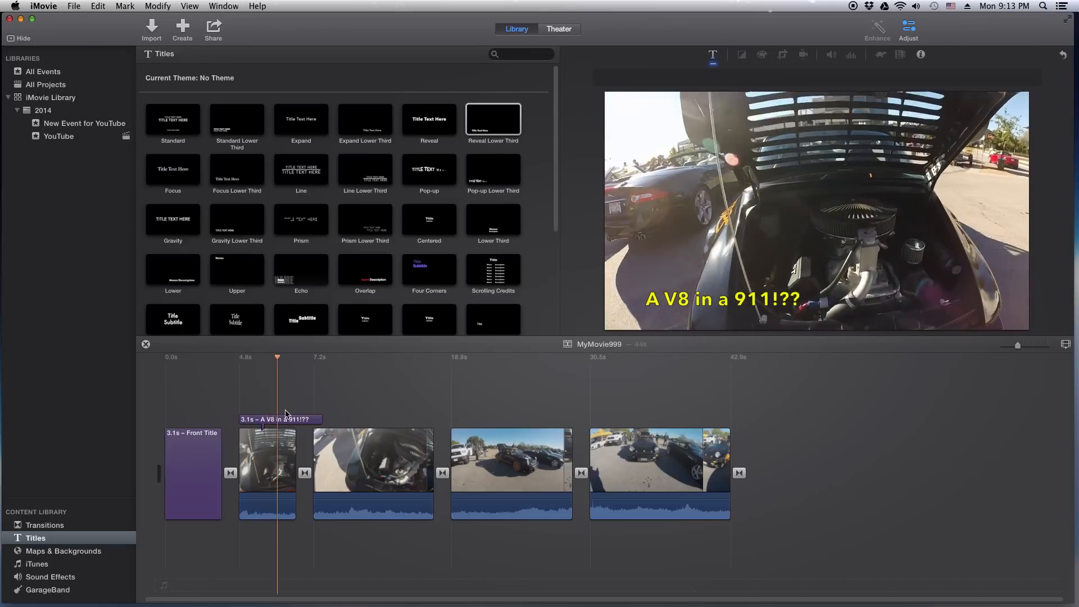
{"action": "key", "text": "space"}
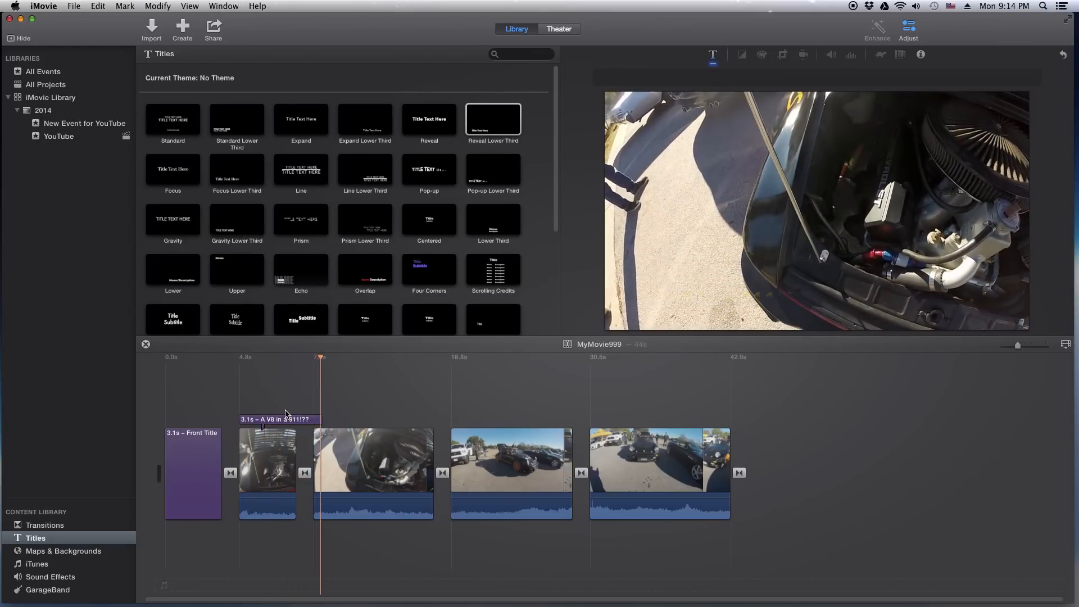
{"action": "key", "text": "space"}
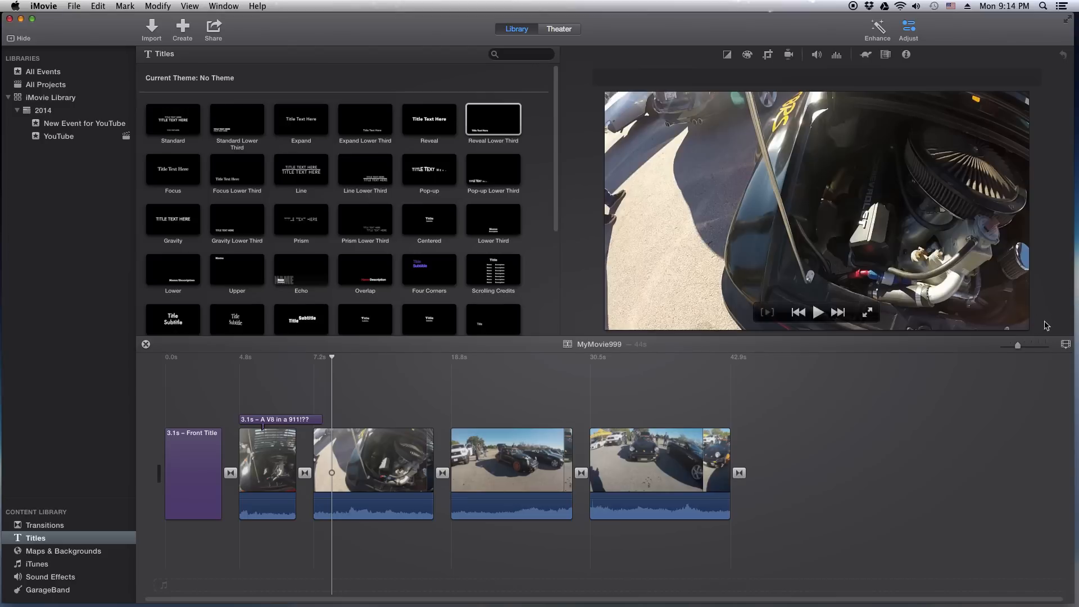
Step: Toggle the timeline clips' audio waveforms off and leave them shown again
{"action": "left_click", "coordinate": [1065, 345]}
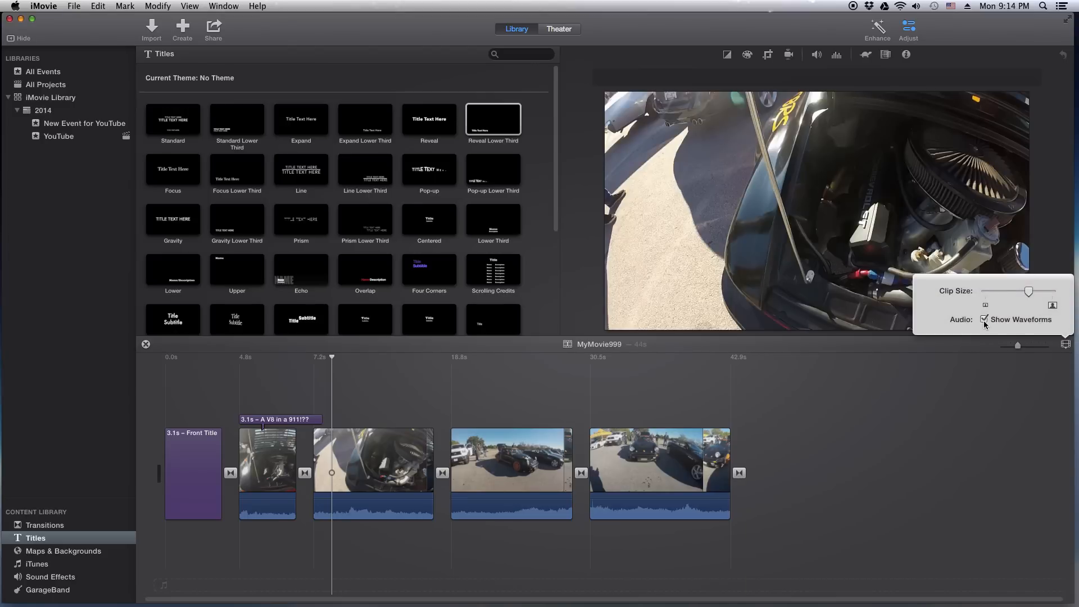
{"action": "left_click", "coordinate": [984, 320]}
{"action": "left_click", "coordinate": [985, 320]}
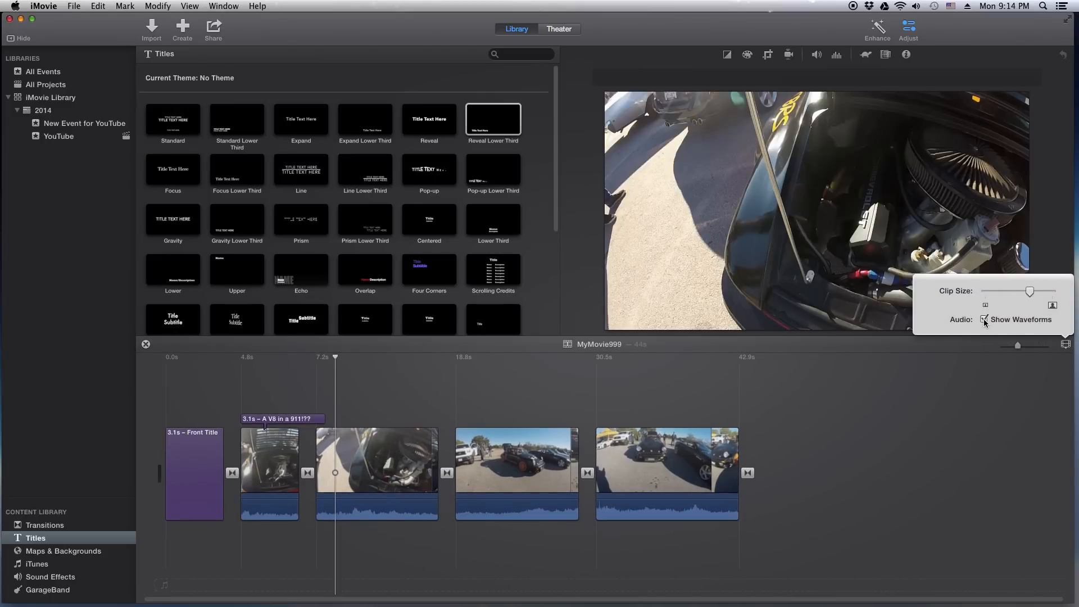
{"action": "left_click", "coordinate": [984, 321]}
{"action": "left_click", "coordinate": [984, 321]}
{"action": "left_click", "coordinate": [922, 468]}
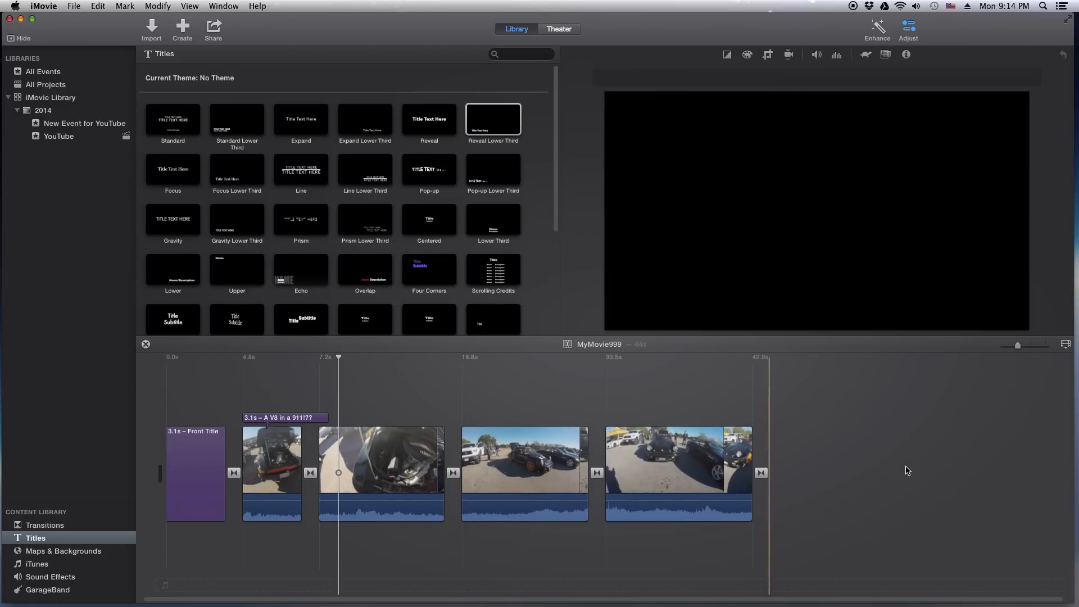
Step: Detach the audio from the second video clip and undo the detachment
{"action": "left_click", "coordinate": [381, 475]}
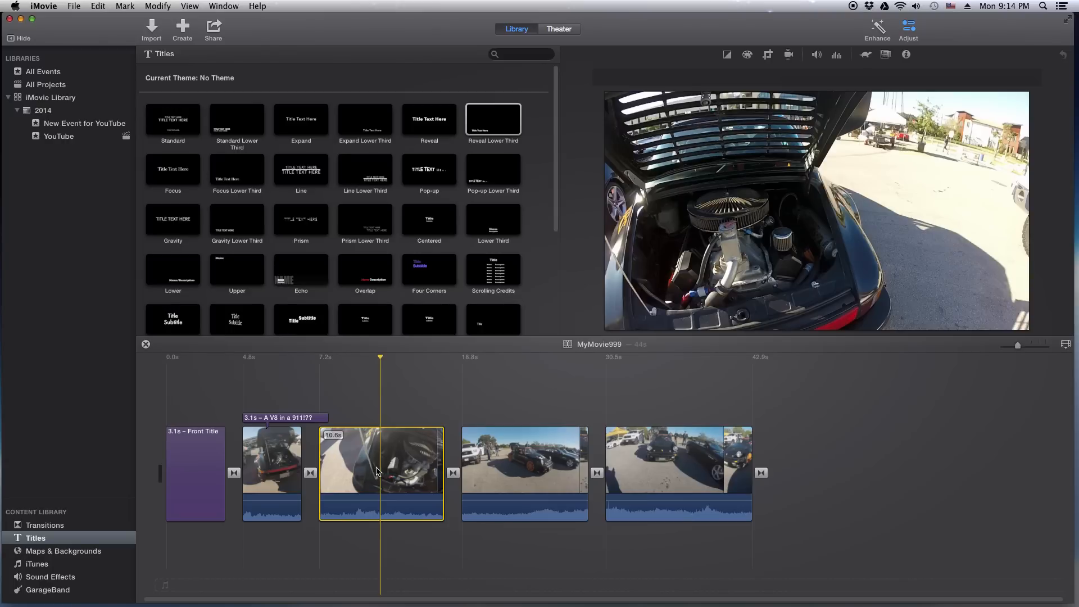
{"action": "right_click", "coordinate": [378, 471]}
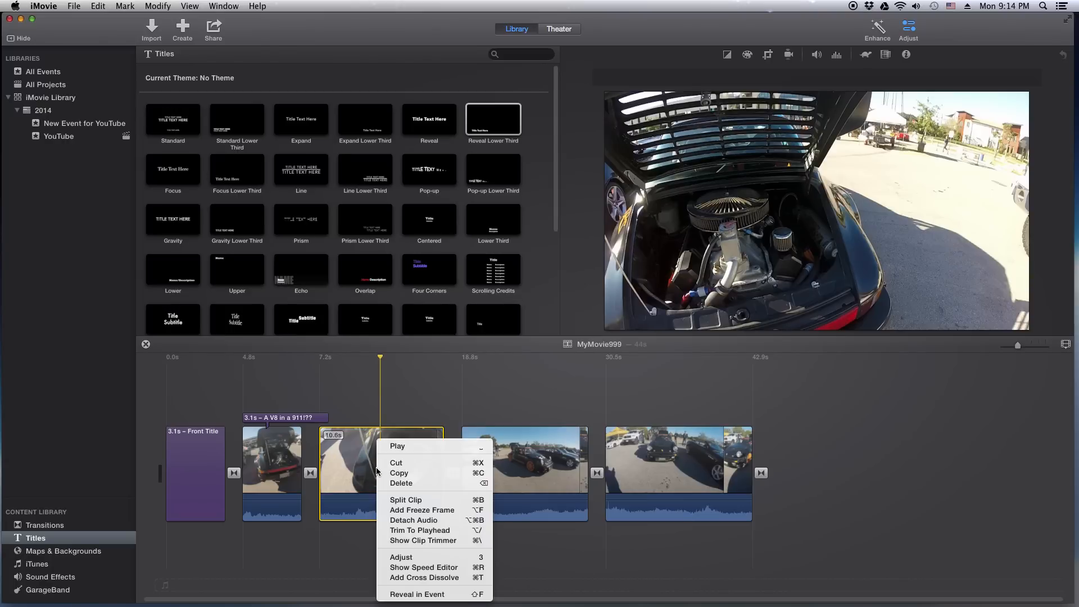
{"action": "left_click", "coordinate": [423, 521]}
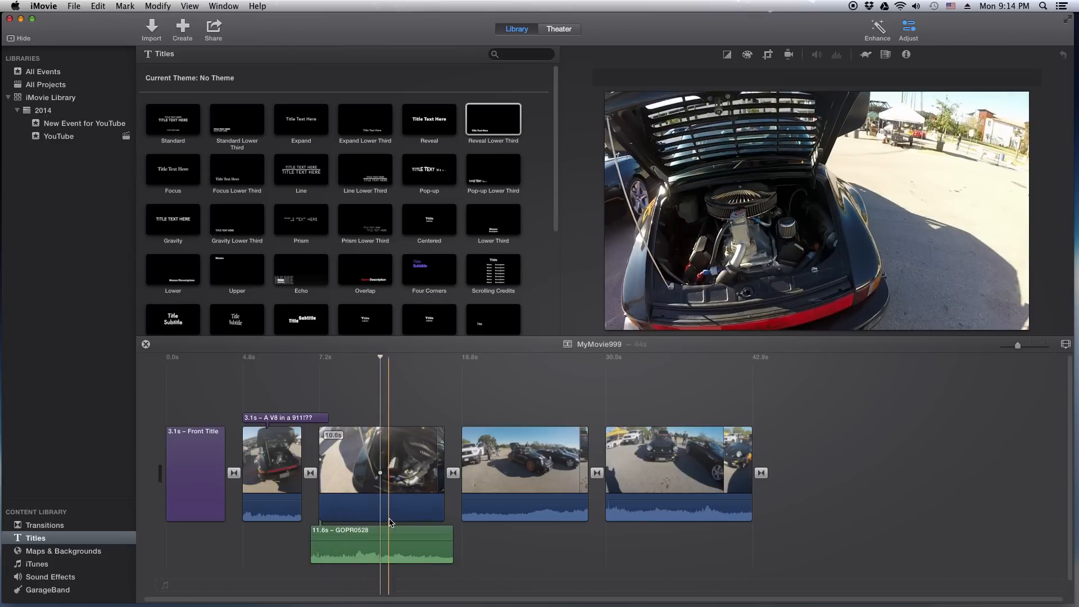
{"action": "key", "text": "super+z"}
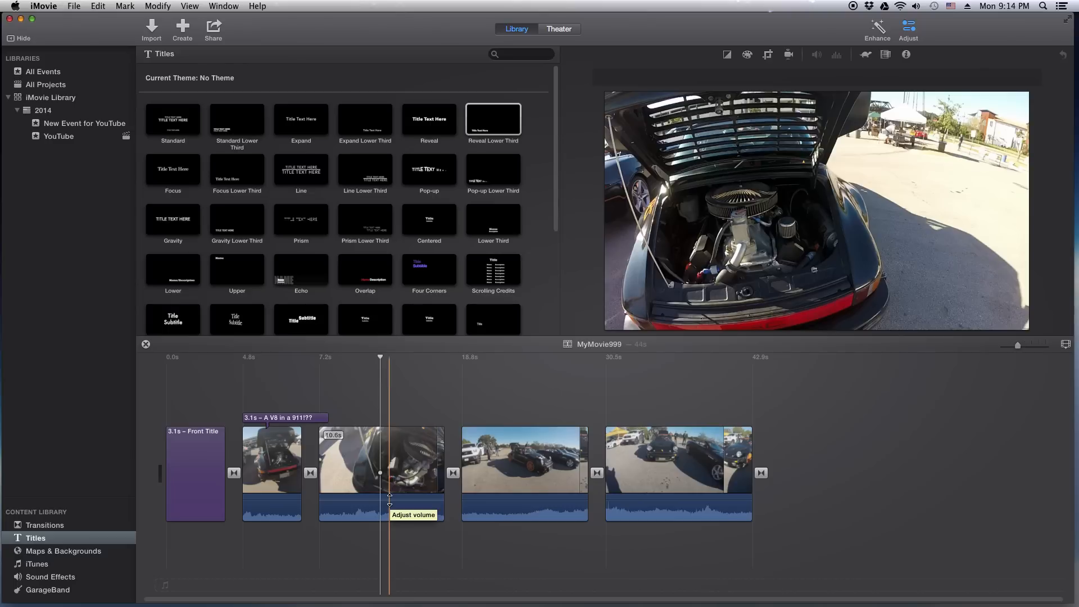
Step: Adjust the second video clip's volume in the timeline, trying 50%, 224%, muted and 282%
{"action": "left_click_drag", "start_coordinate": [390, 499], "coordinate": [393, 502]}
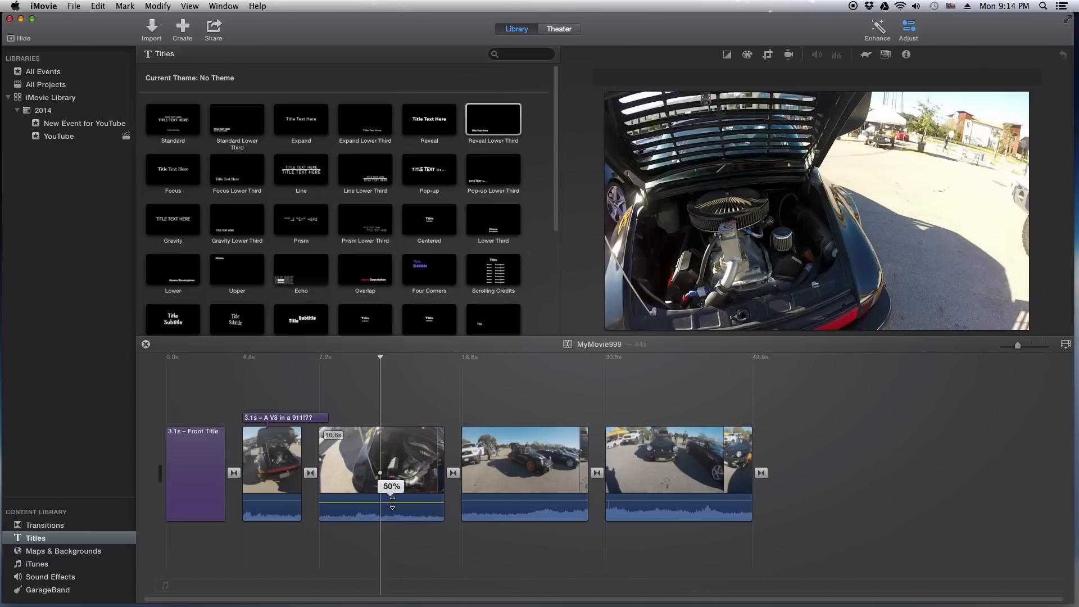
{"action": "mouse_move", "coordinate": [392, 502]}
{"action": "left_mouse_down"}
{"action": "mouse_move", "coordinate": [402, 561]}
{"action": "mouse_move", "coordinate": [396, 496]}
{"action": "left_mouse_up"}
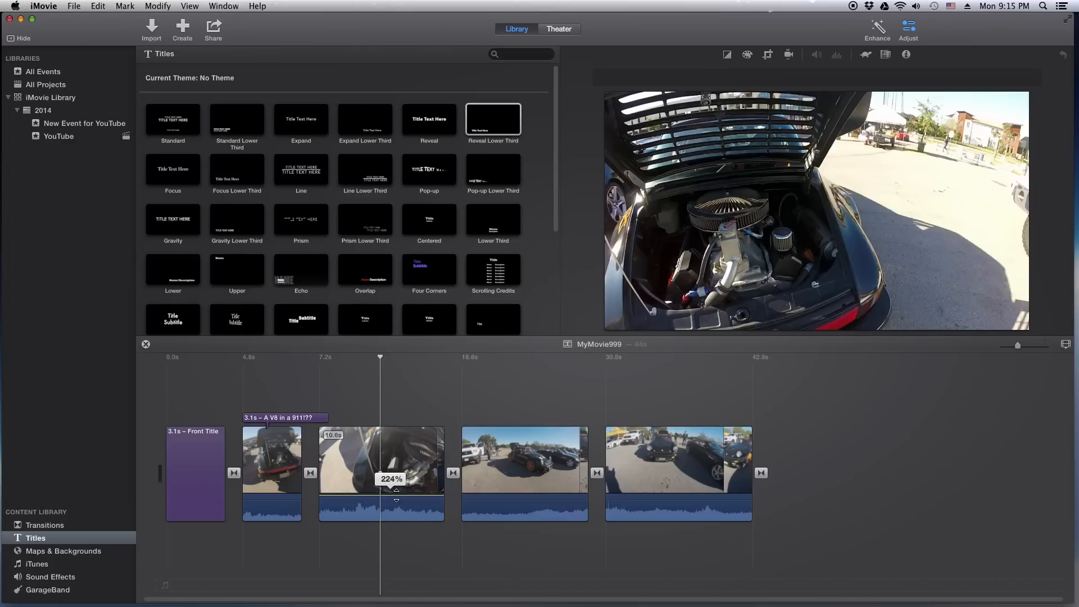
{"action": "left_click_drag", "start_coordinate": [397, 496], "coordinate": [397, 497]}
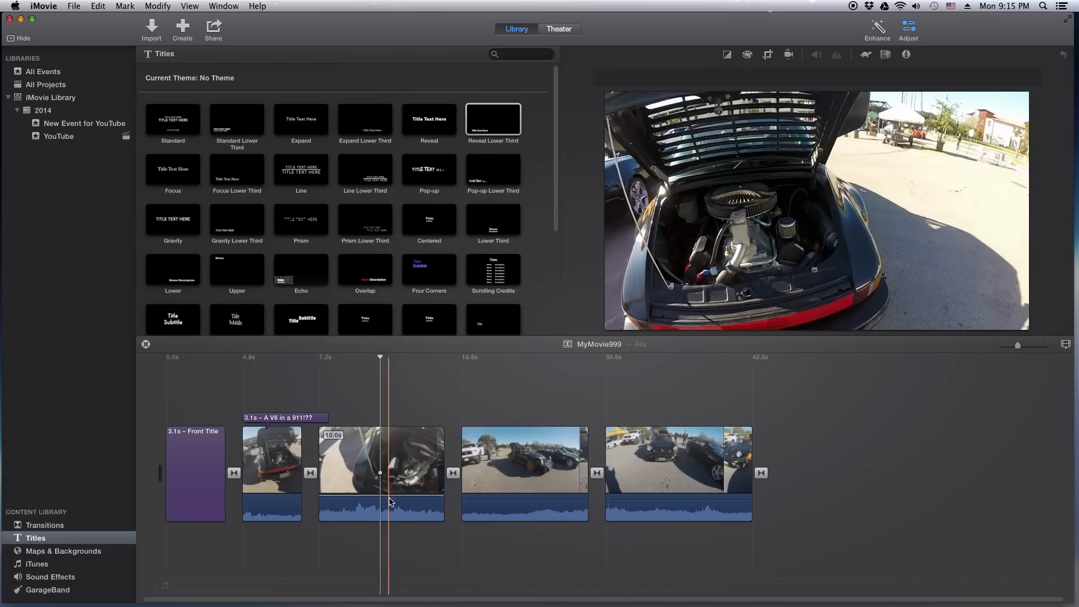
{"action": "left_click_drag", "start_coordinate": [388, 495], "coordinate": [389, 552]}
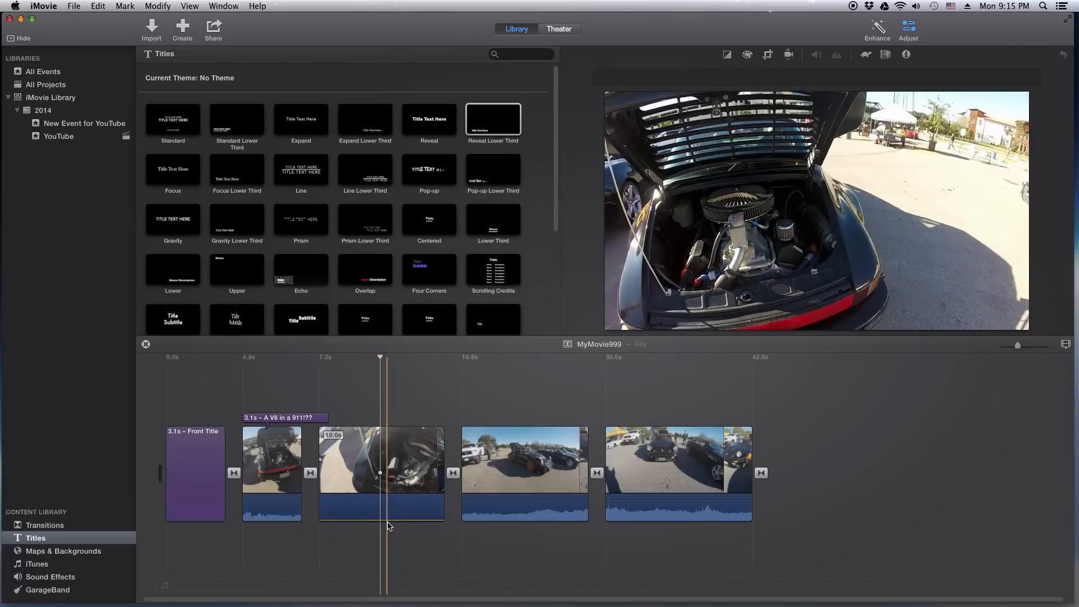
{"action": "left_click_drag", "start_coordinate": [383, 514], "coordinate": [386, 487]}
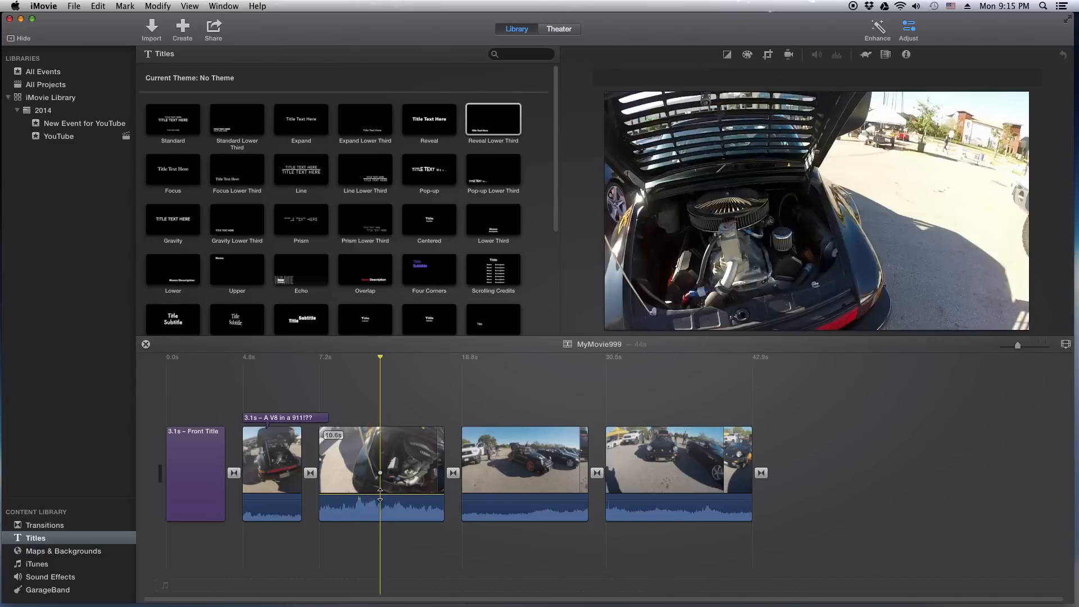
{"action": "left_click_drag", "start_coordinate": [382, 495], "coordinate": [382, 496]}
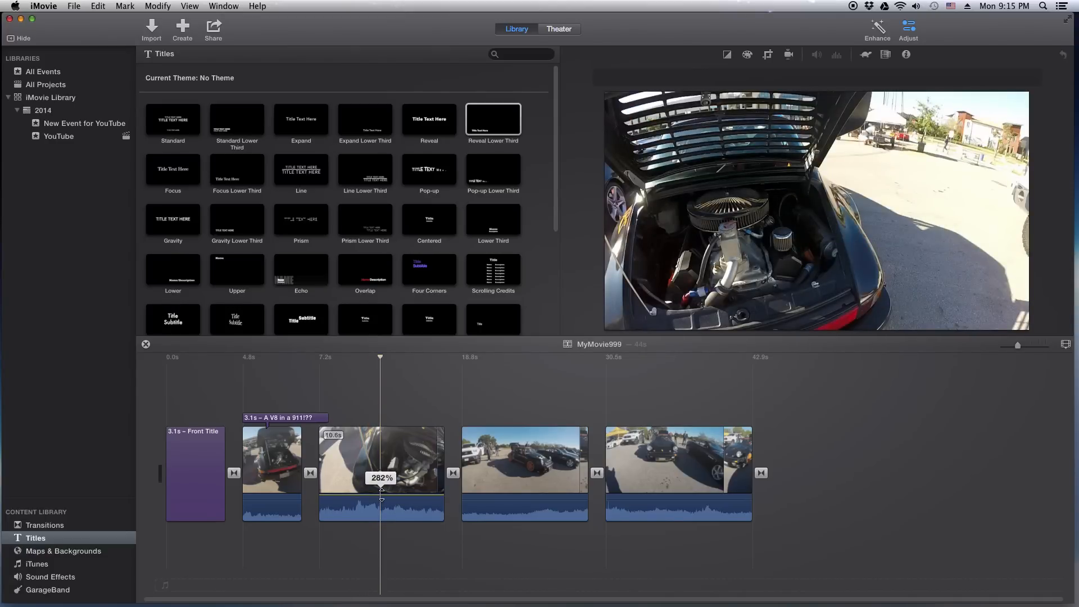
{"action": "left_click_drag", "start_coordinate": [381, 495], "coordinate": [382, 498]}
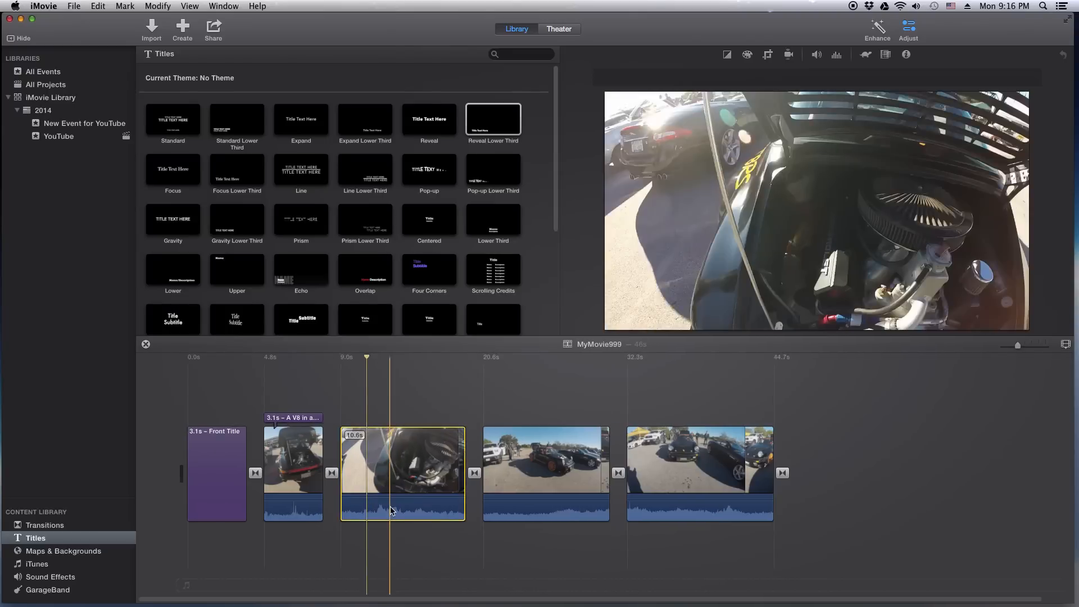
Step: Detach the second video clip's audio and give it a long fade-out and a fade-in of about 4.6 seconds
{"action": "right_click", "coordinate": [391, 507]}
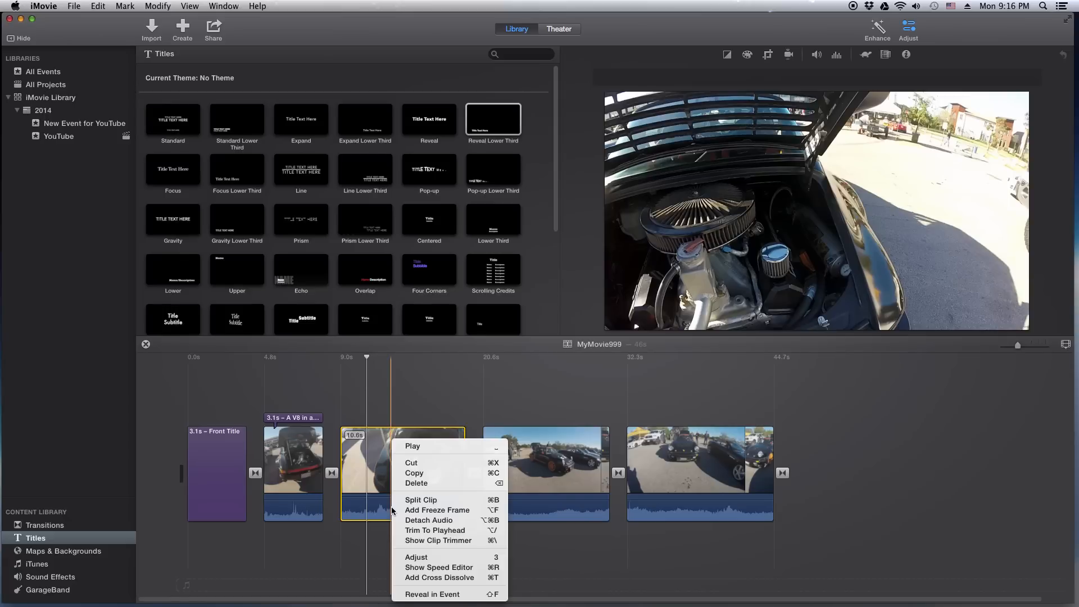
{"action": "left_click", "coordinate": [424, 521]}
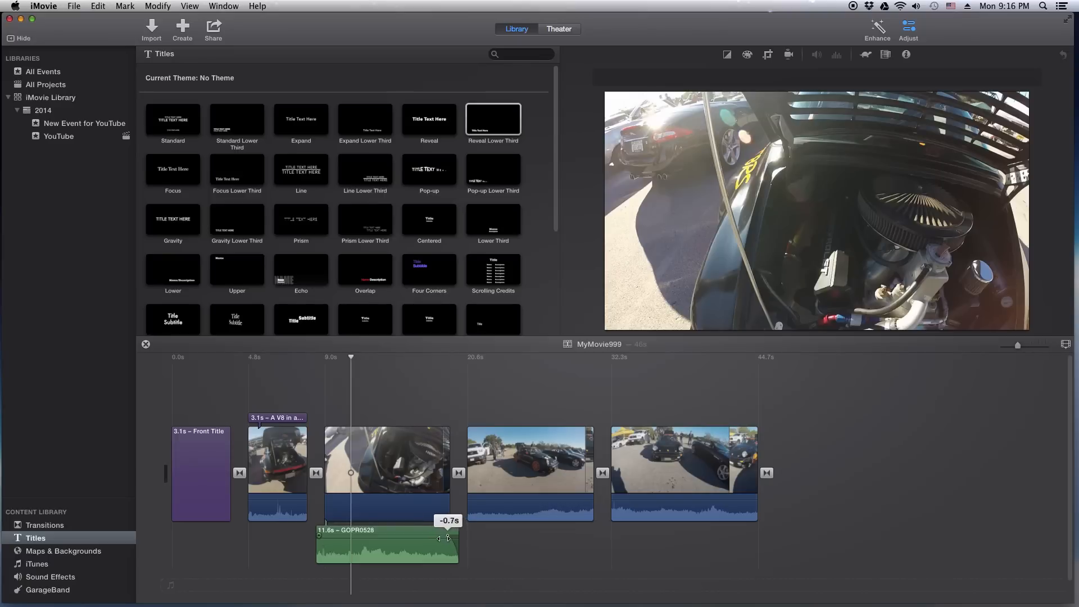
{"action": "left_click_drag", "start_coordinate": [425, 538], "coordinate": [458, 538]}
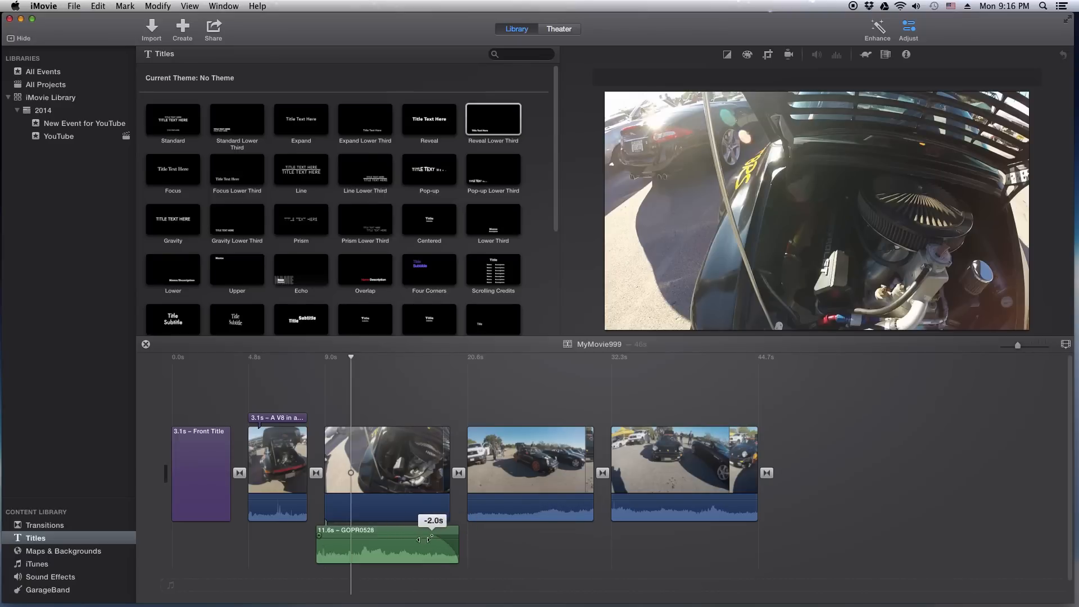
{"action": "left_click_drag", "start_coordinate": [424, 540], "coordinate": [400, 537]}
{"action": "left_click_drag", "start_coordinate": [321, 537], "coordinate": [374, 538]}
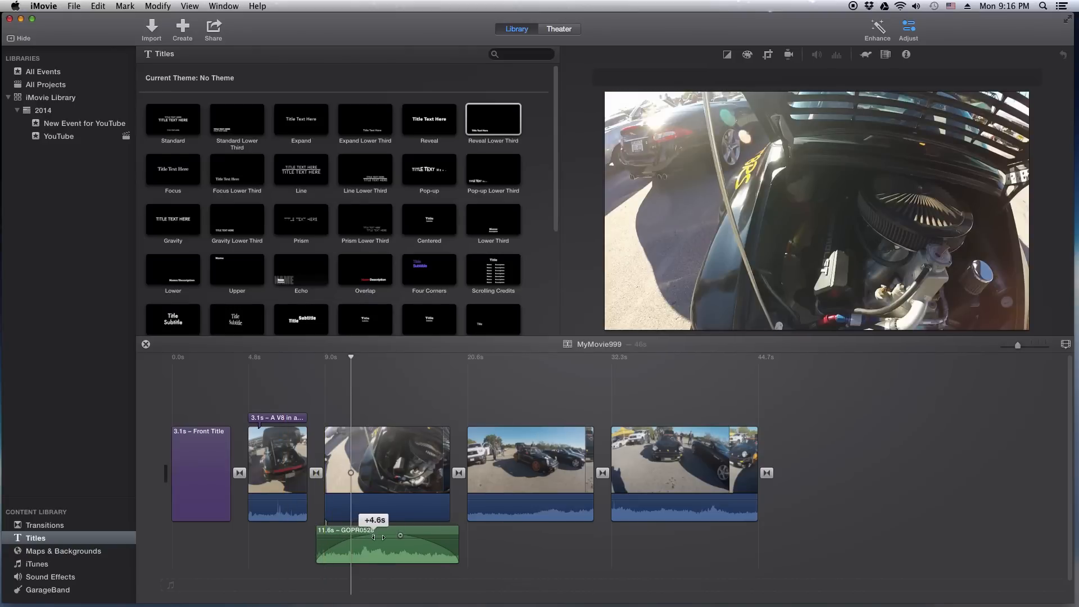
{"action": "key", "text": "space"}
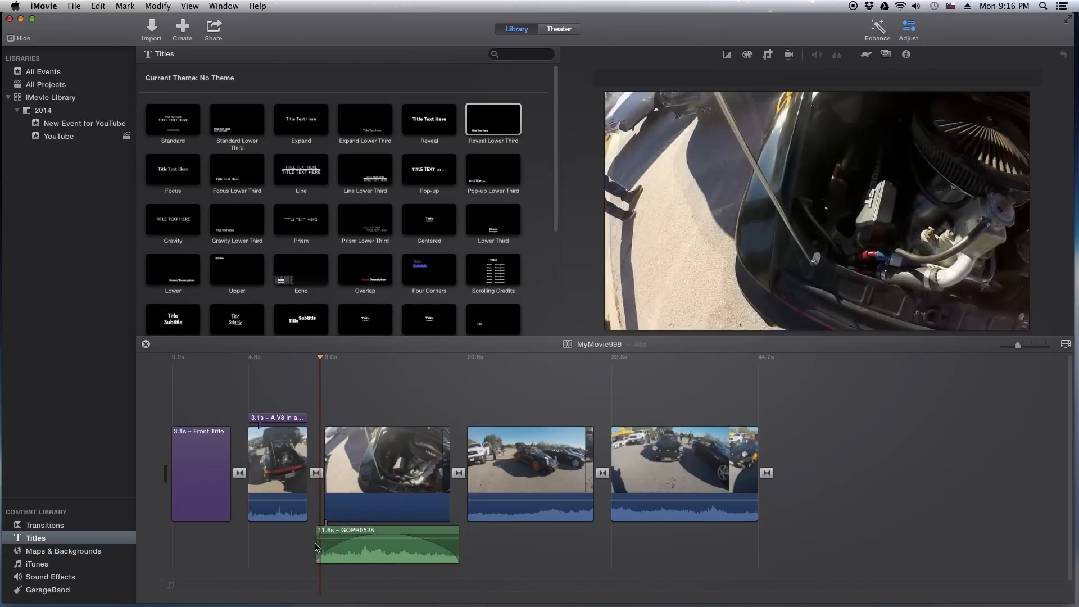
Step: Raise the volume of the detached audio clip and play the project from the start of the first video clip
{"action": "left_click_drag", "start_coordinate": [387, 539], "coordinate": [387, 532]}
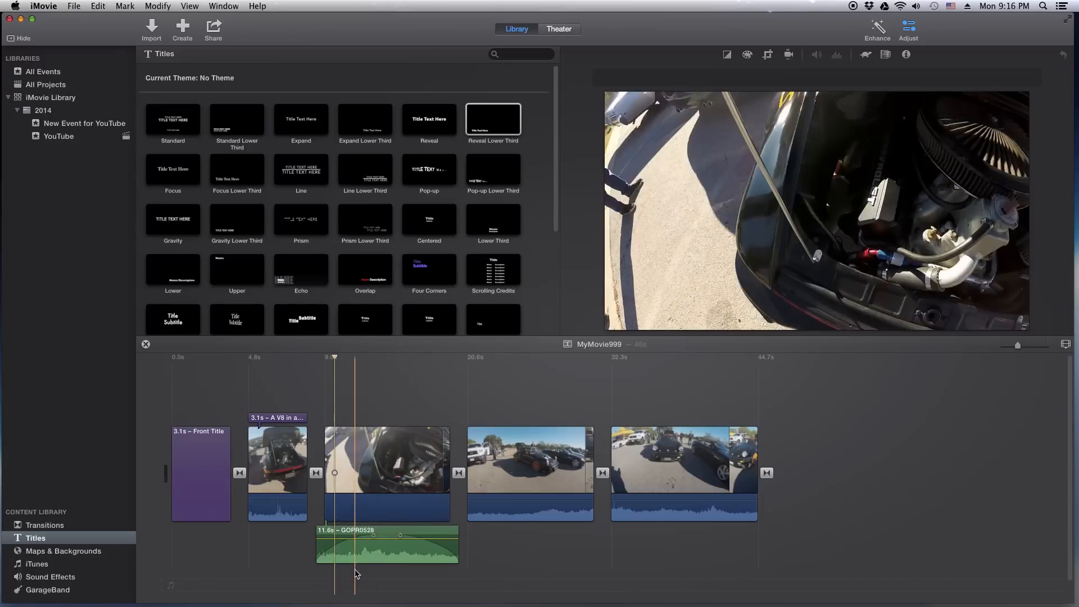
{"action": "left_click_drag", "start_coordinate": [386, 538], "coordinate": [386, 533]}
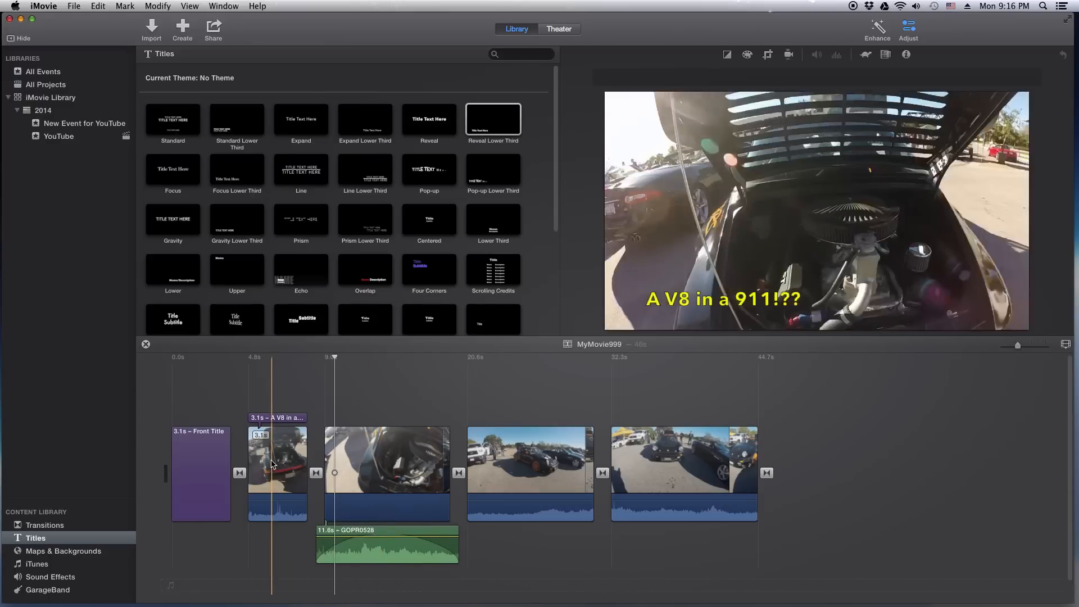
{"action": "left_click", "coordinate": [239, 395]}
{"action": "key", "text": "space"}
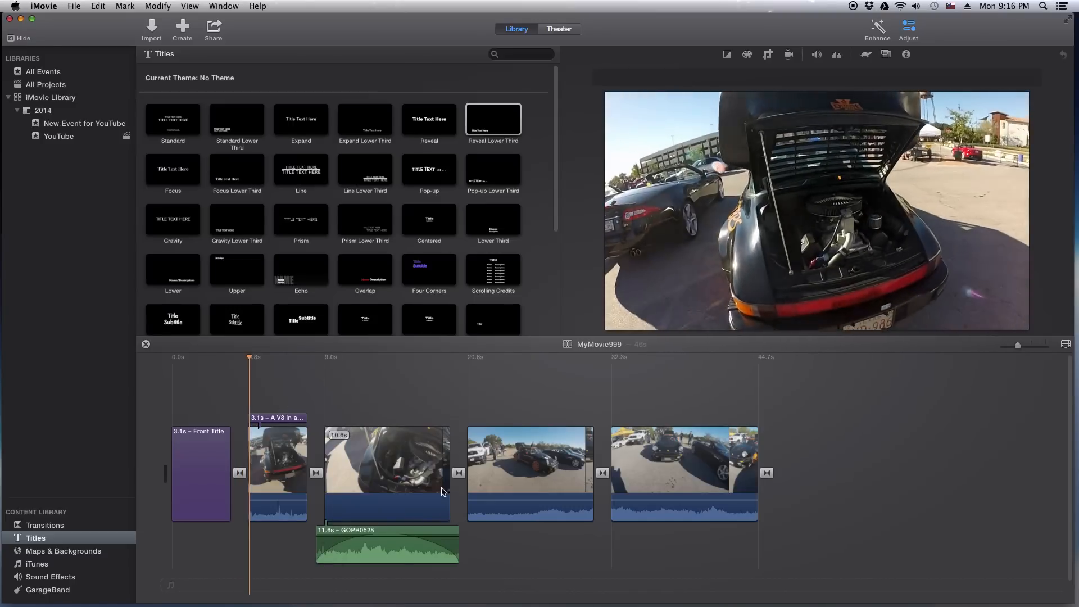
{"action": "key", "text": "space"}
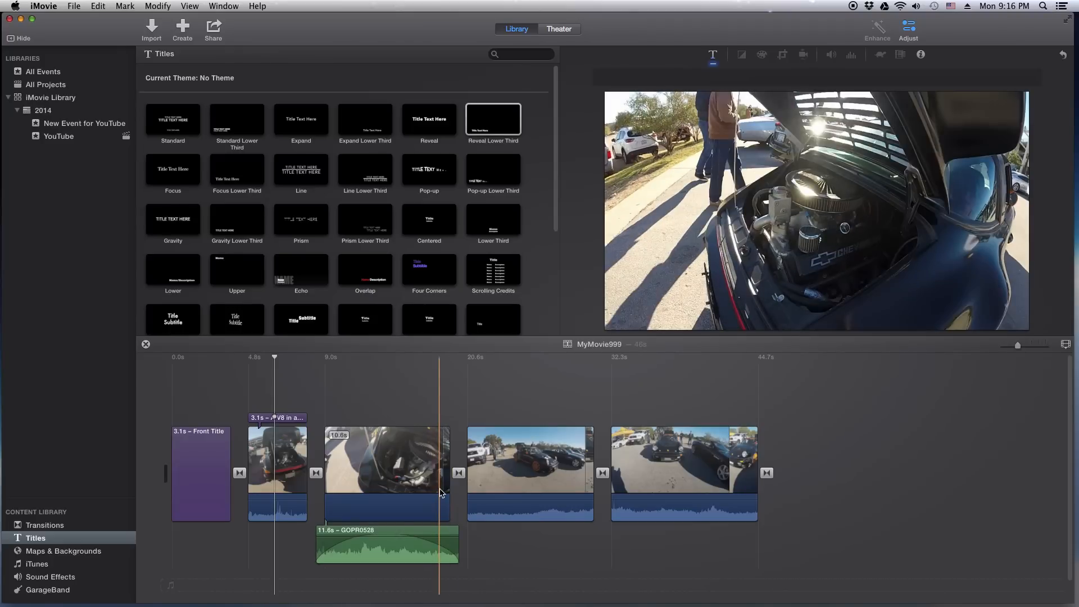
Step: Browse the sound effects sorted by descending duration and preview the Hey Cartoon effect
{"action": "left_click", "coordinate": [47, 579]}
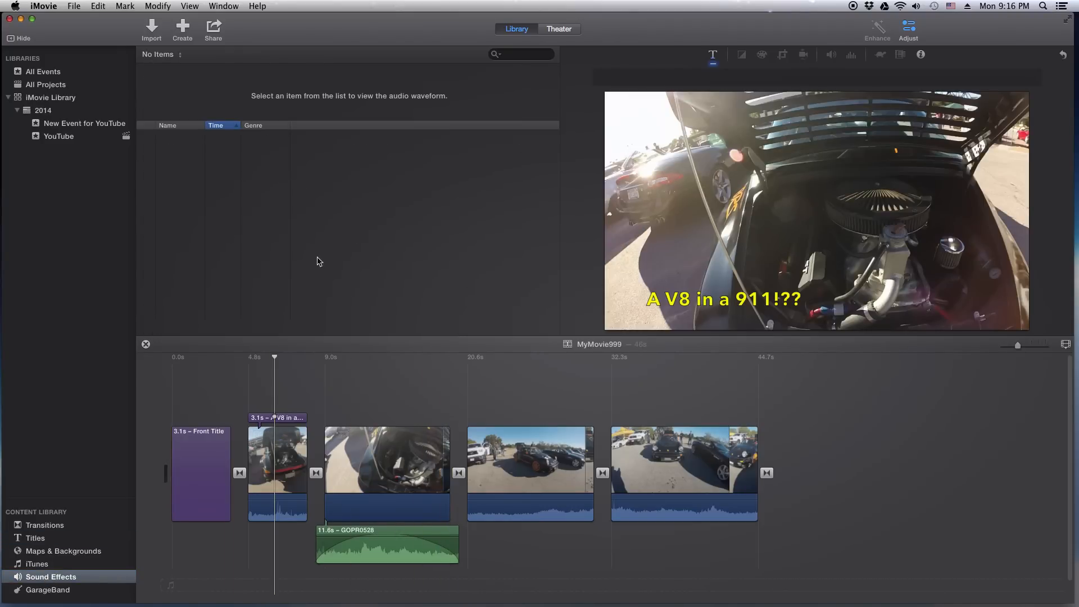
{"action": "left_click", "coordinate": [321, 222]}
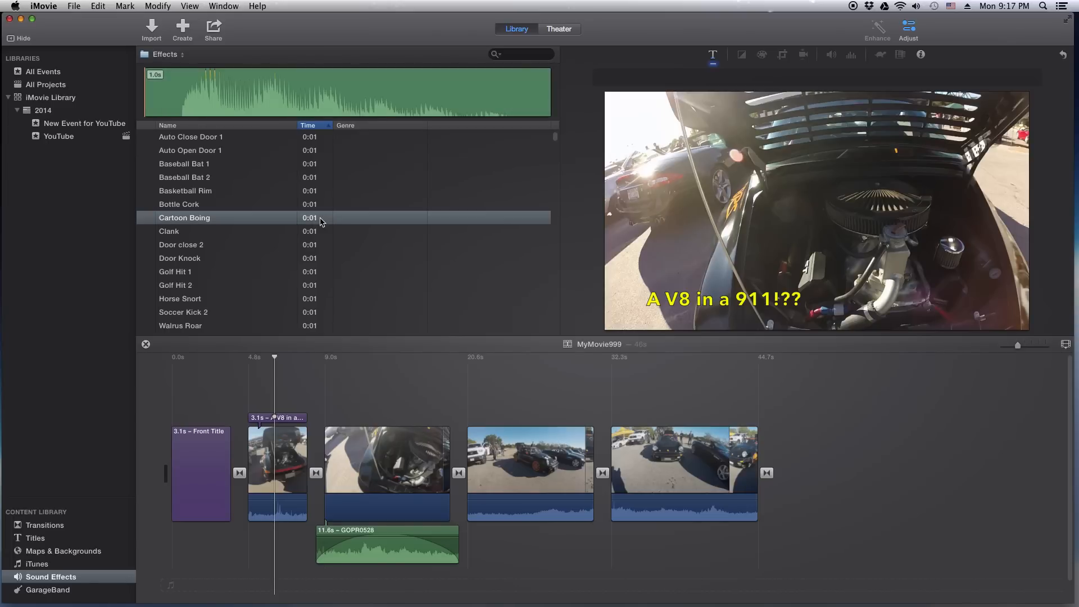
{"action": "left_click", "coordinate": [310, 126]}
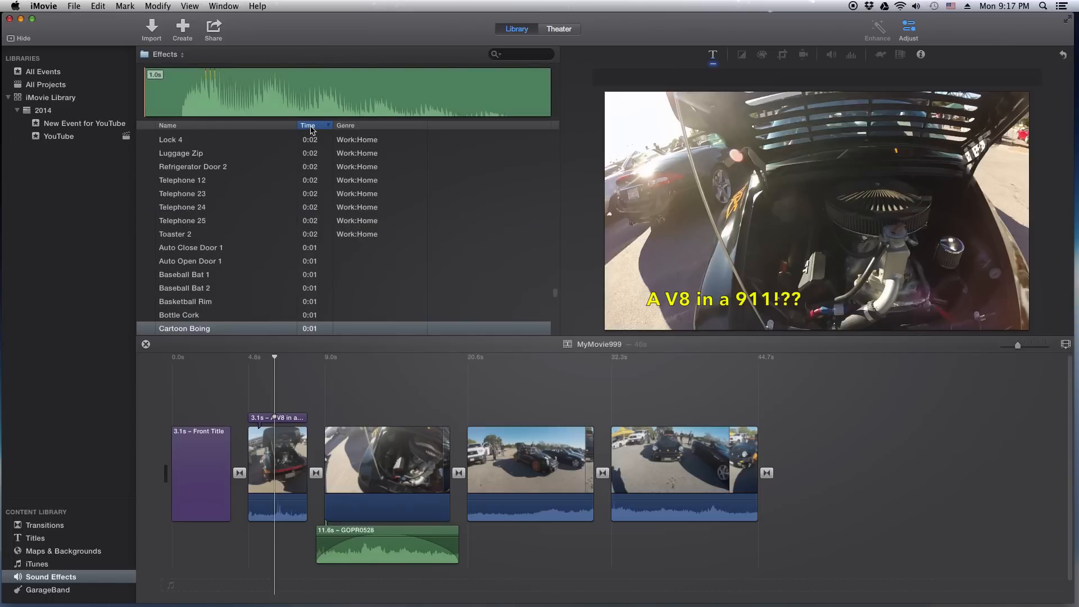
{"action": "scroll", "coordinate": [304, 209], "scroll_direction": "down", "scroll_amount": 15}
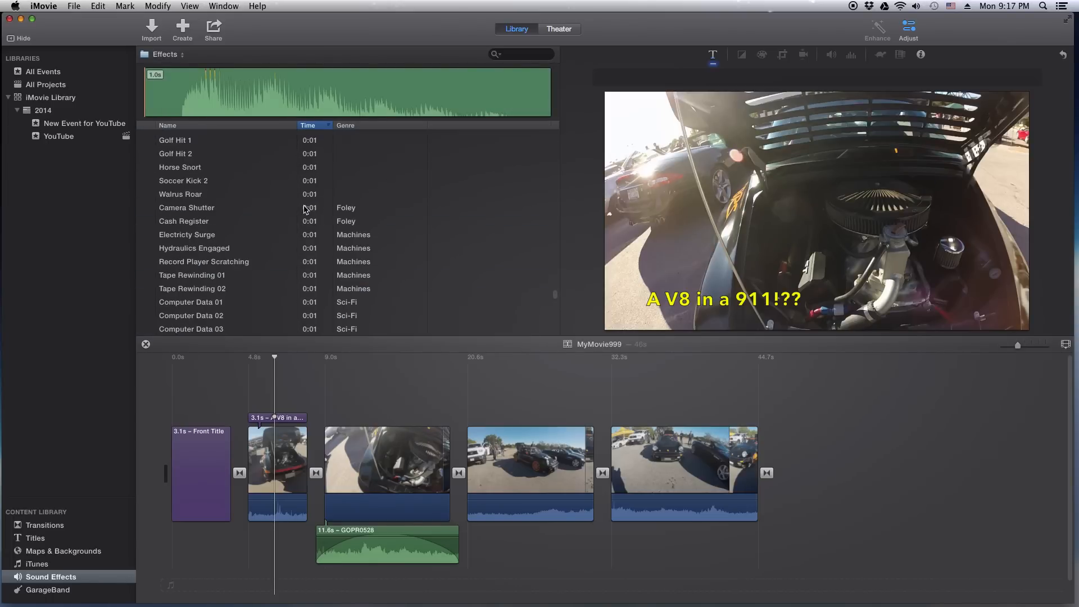
{"action": "scroll", "coordinate": [304, 209], "scroll_direction": "down", "scroll_amount": 20}
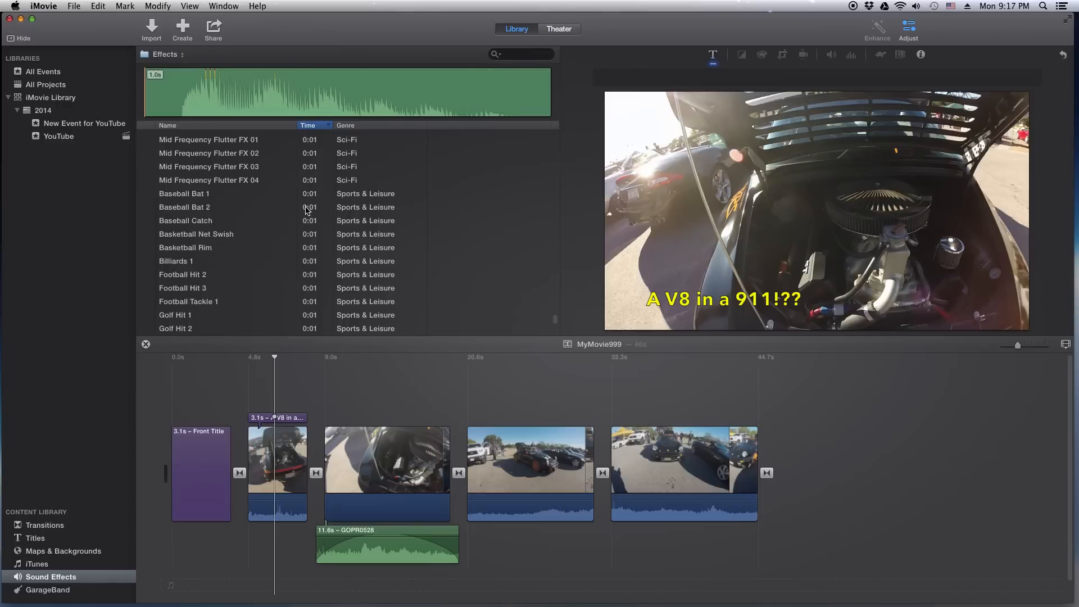
{"action": "scroll", "coordinate": [307, 210], "scroll_direction": "up", "scroll_amount": 10}
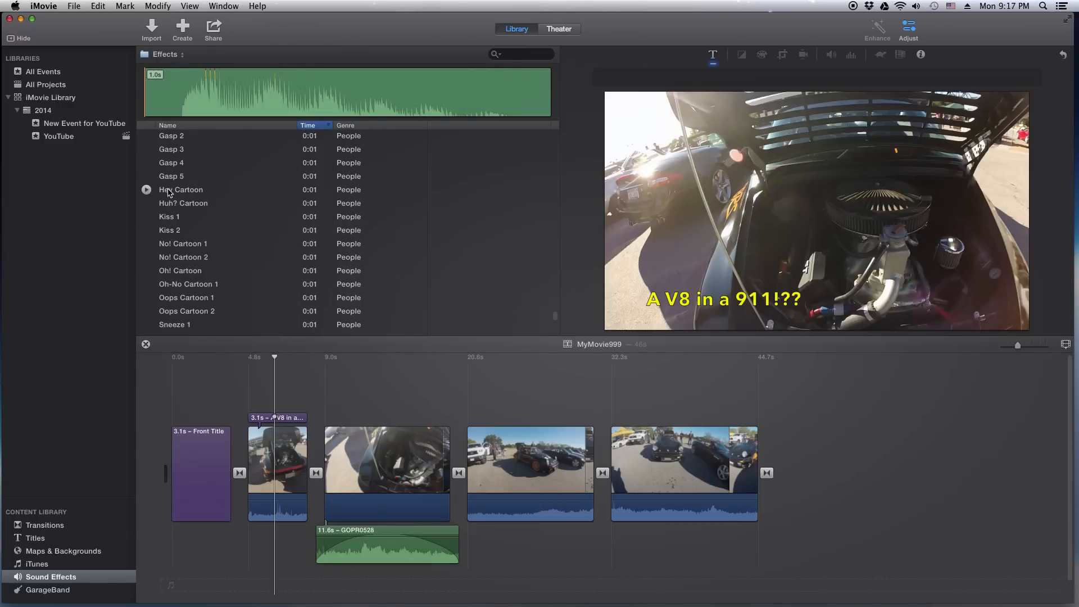
{"action": "left_click", "coordinate": [149, 191]}
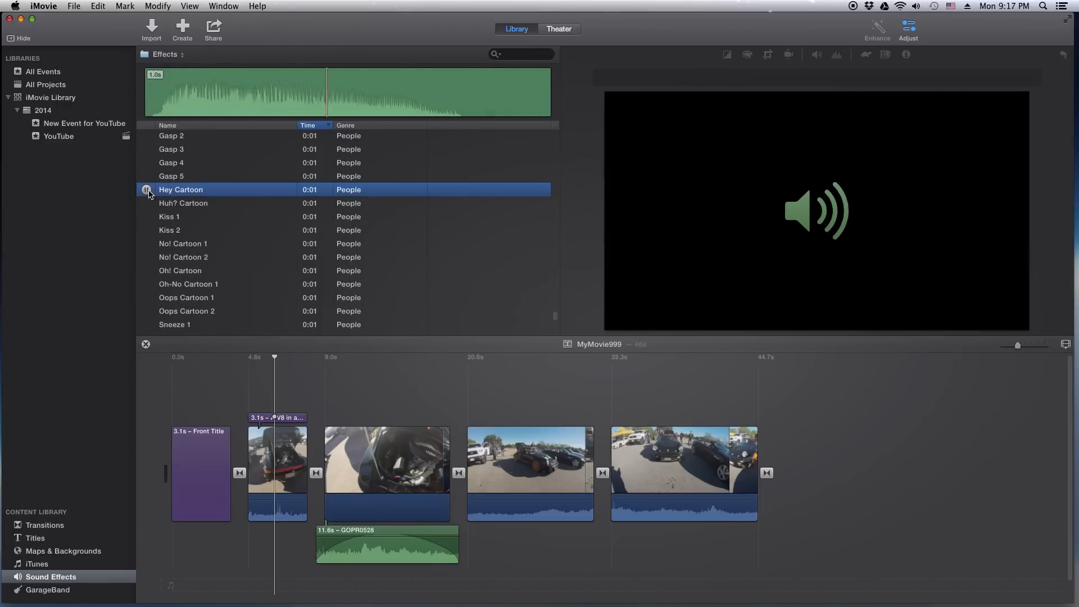
Step: Add the Hey Cartoon effect beneath the third video clip and move it under the second clip, above the detached audio
{"action": "left_click_drag", "start_coordinate": [182, 193], "coordinate": [504, 447]}
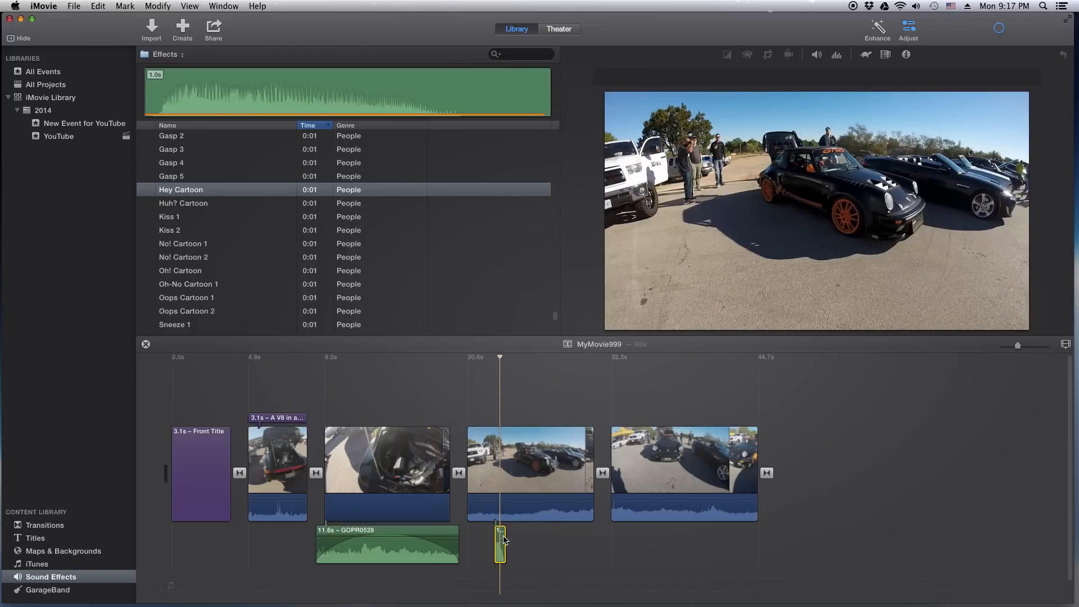
{"action": "left_click_drag", "start_coordinate": [505, 540], "coordinate": [508, 553]}
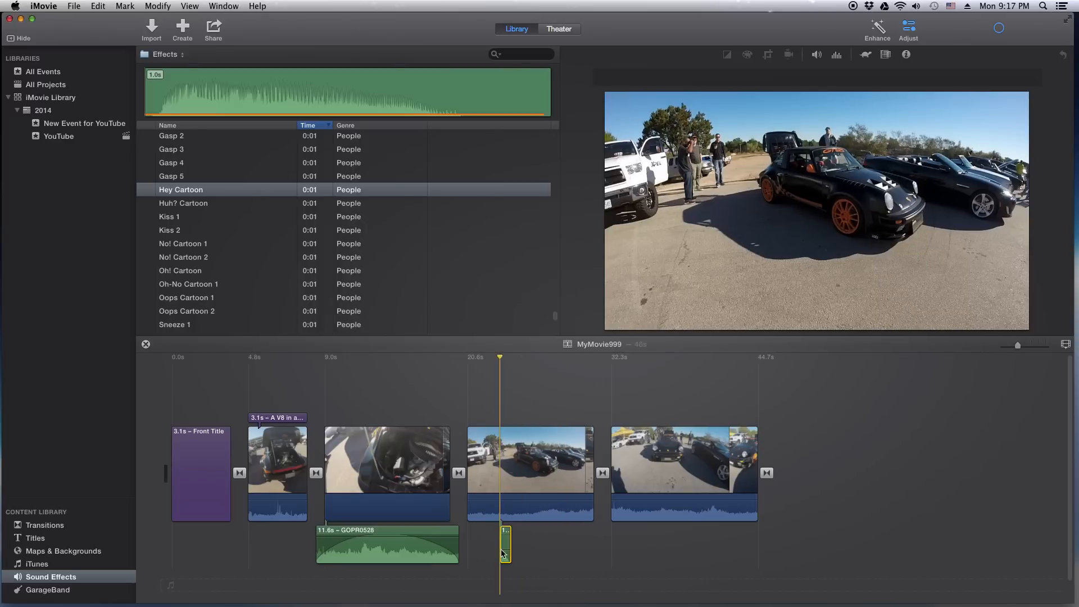
{"action": "left_click_drag", "start_coordinate": [508, 544], "coordinate": [363, 545]}
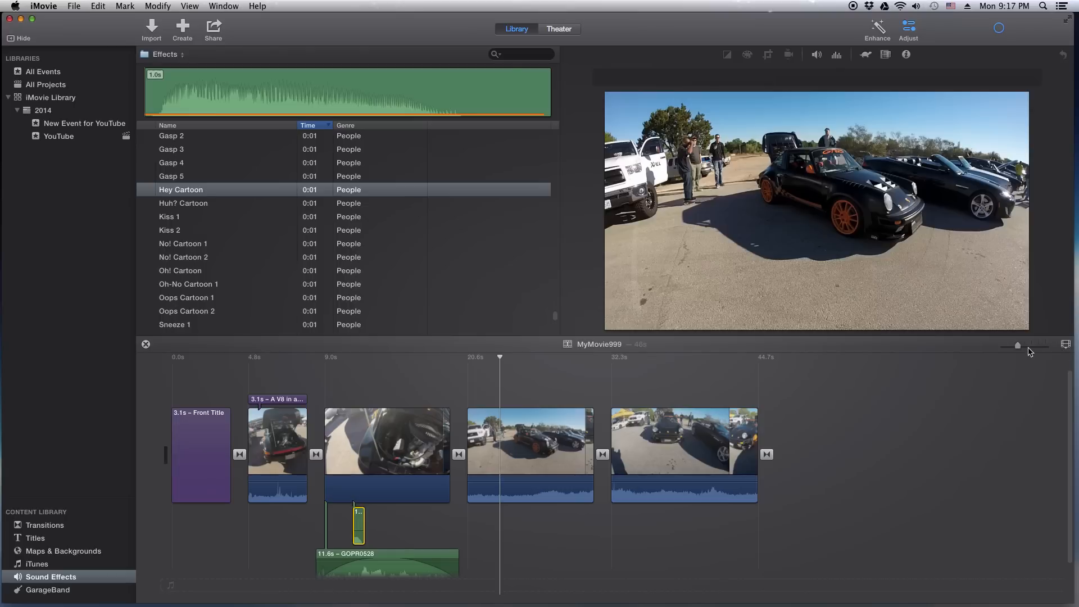
Step: Reduce the timeline's clip size with the waveforms shown and enlarge the timeline area upward
{"action": "left_click", "coordinate": [1066, 345]}
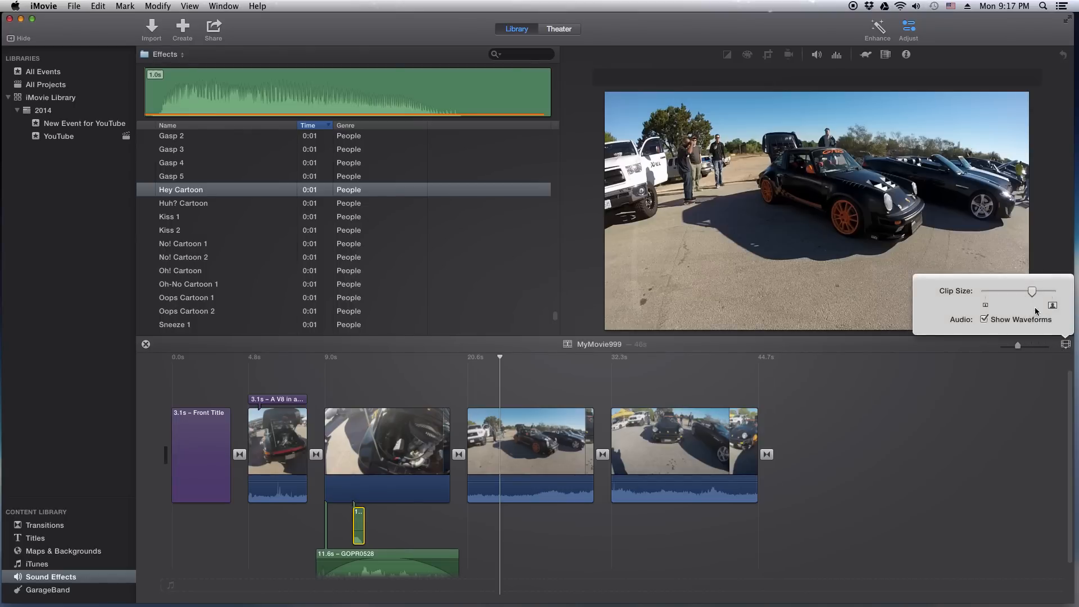
{"action": "left_click_drag", "start_coordinate": [1033, 293], "coordinate": [1003, 300]}
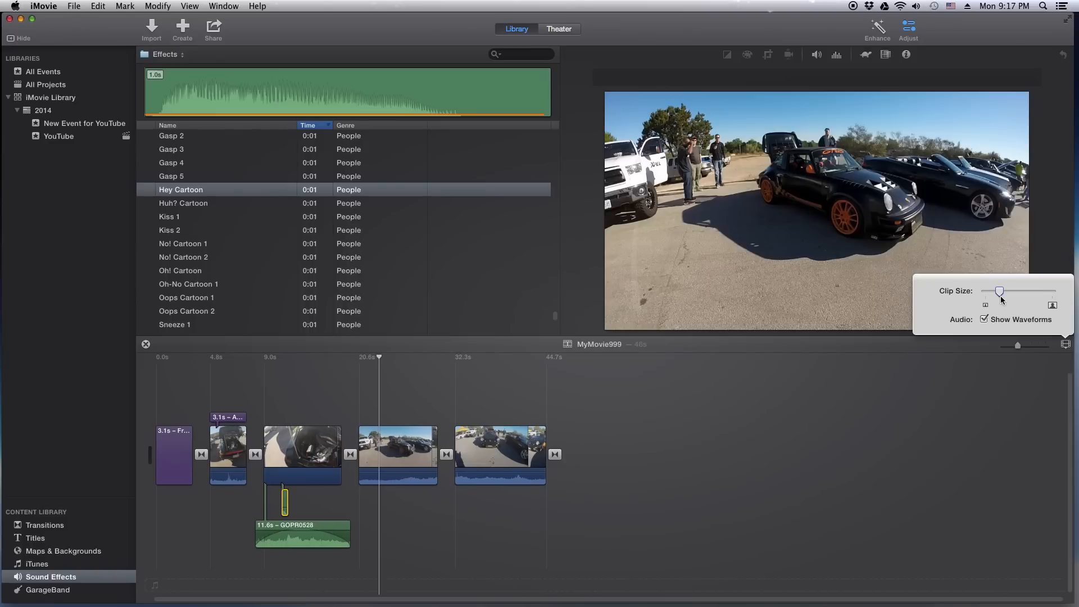
{"action": "left_click_drag", "start_coordinate": [1003, 300], "coordinate": [999, 301]}
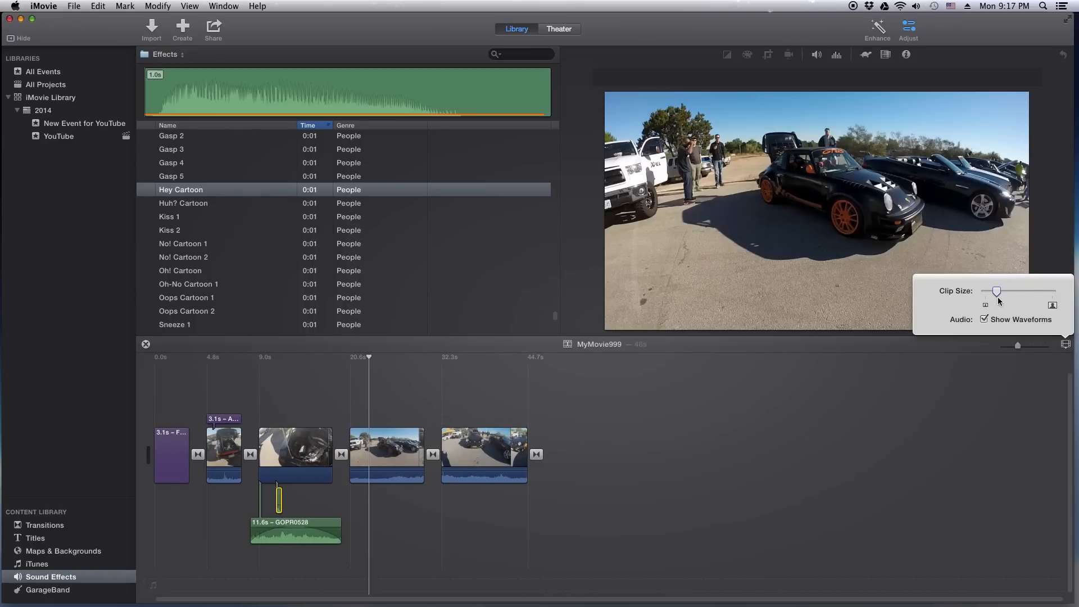
{"action": "left_click_drag", "start_coordinate": [1000, 301], "coordinate": [998, 301]}
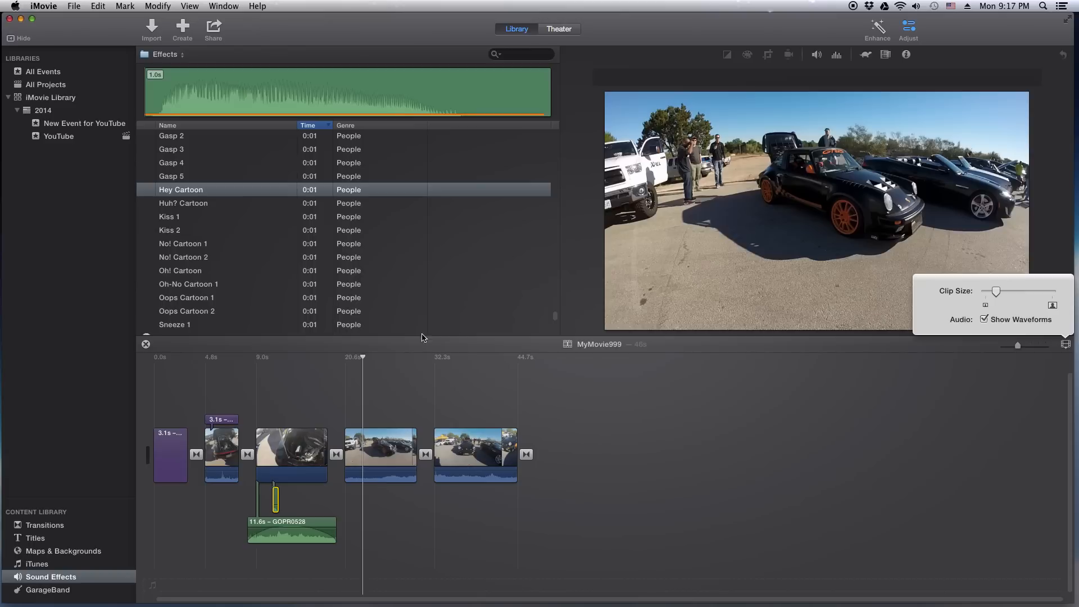
{"action": "left_click", "coordinate": [934, 358]}
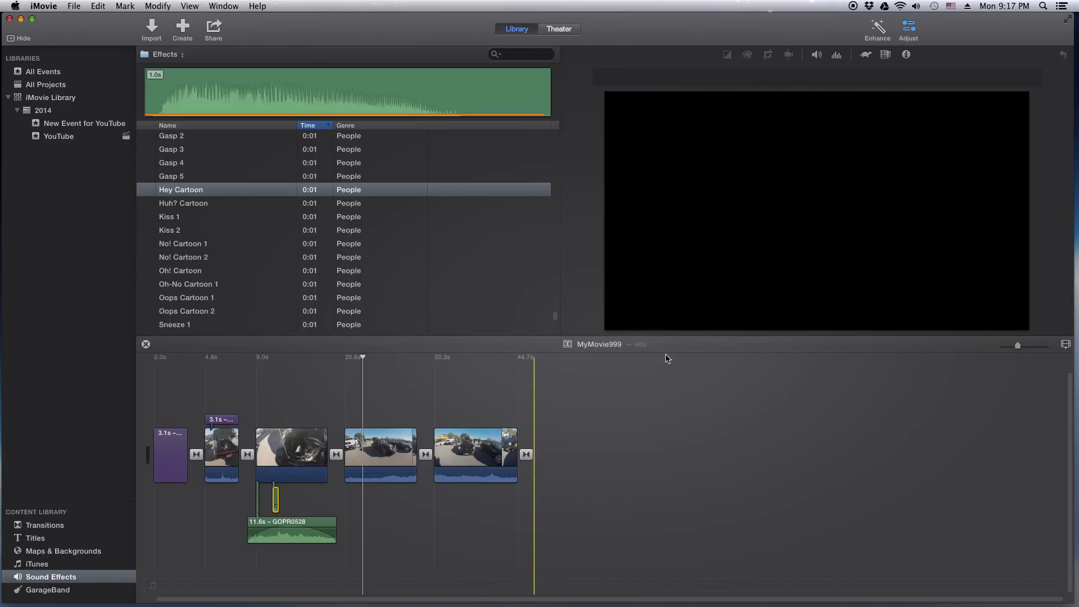
{"action": "left_click_drag", "start_coordinate": [666, 340], "coordinate": [663, 256]}
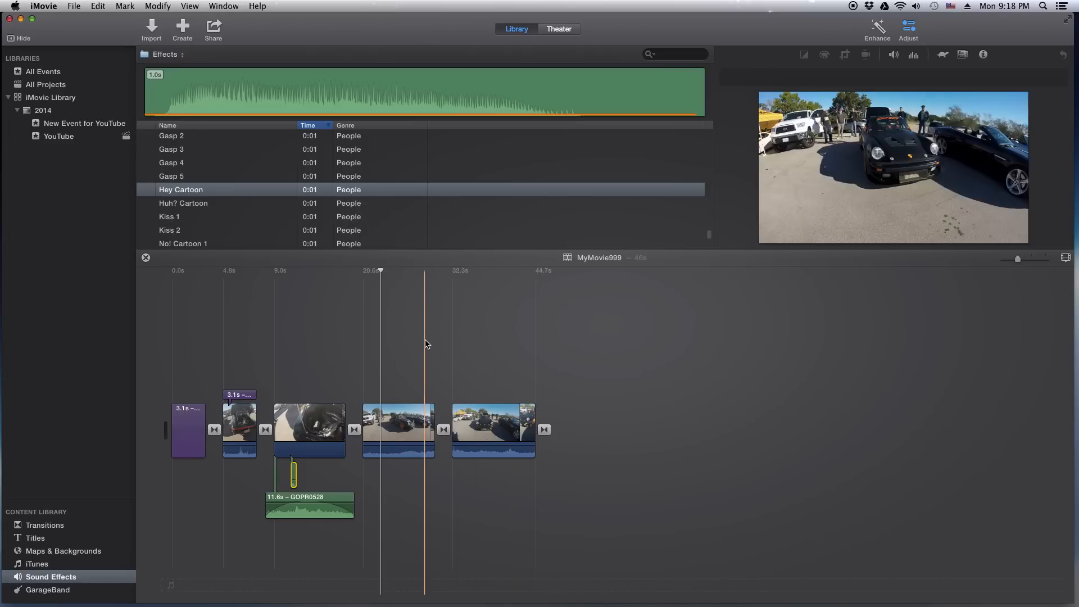
{"action": "left_click_drag", "start_coordinate": [381, 272], "coordinate": [400, 274]}
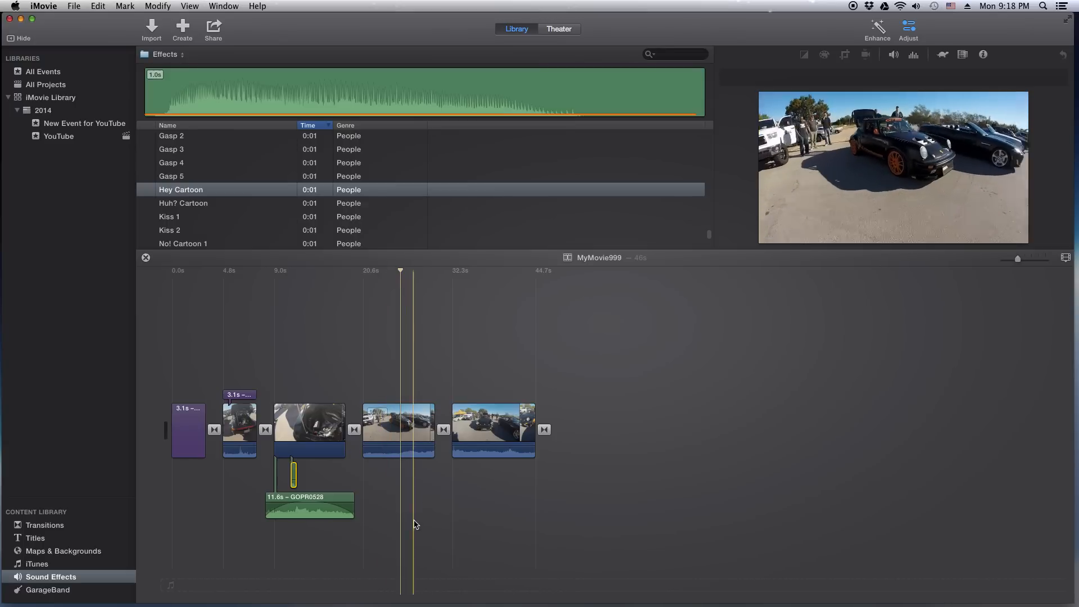
{"action": "left_click", "coordinate": [394, 428]}
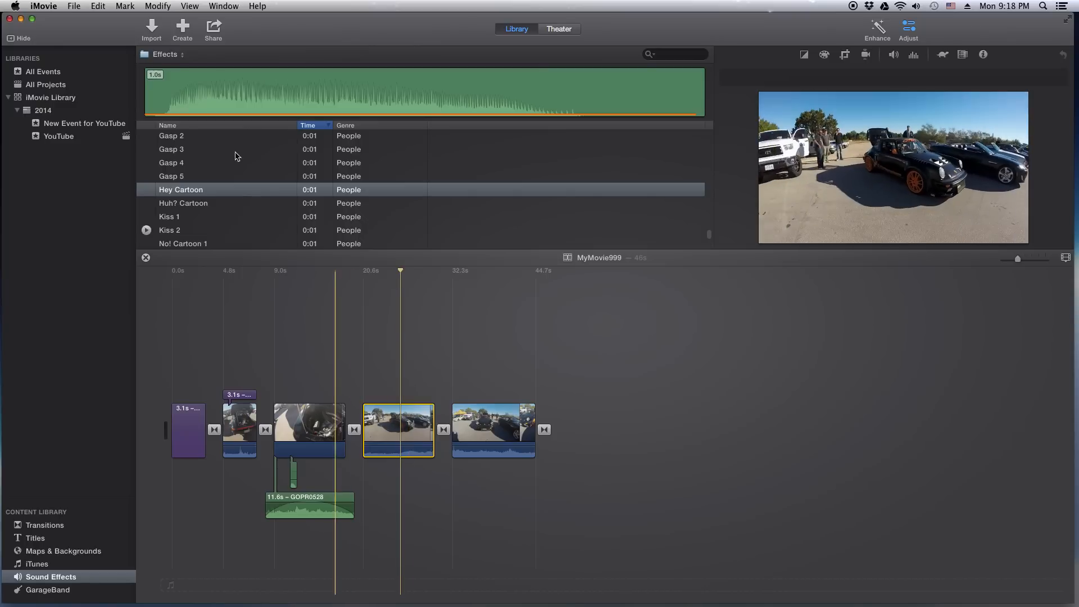
Step: Import the still image Screen Shot 2014-11-17 from the Desktop into the New Event for YouTube event
{"action": "left_click", "coordinate": [63, 128]}
{"action": "scroll", "coordinate": [390, 182], "scroll_direction": "down", "scroll_amount": 1}
{"action": "scroll", "coordinate": [389, 182], "scroll_direction": "up", "scroll_amount": 2}
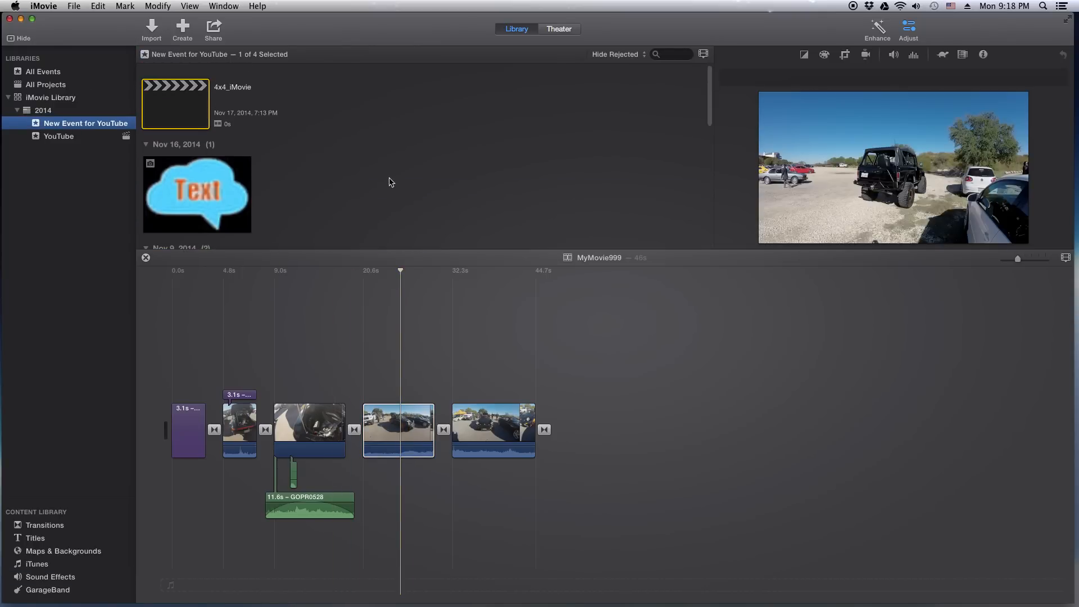
{"action": "left_click", "coordinate": [151, 31]}
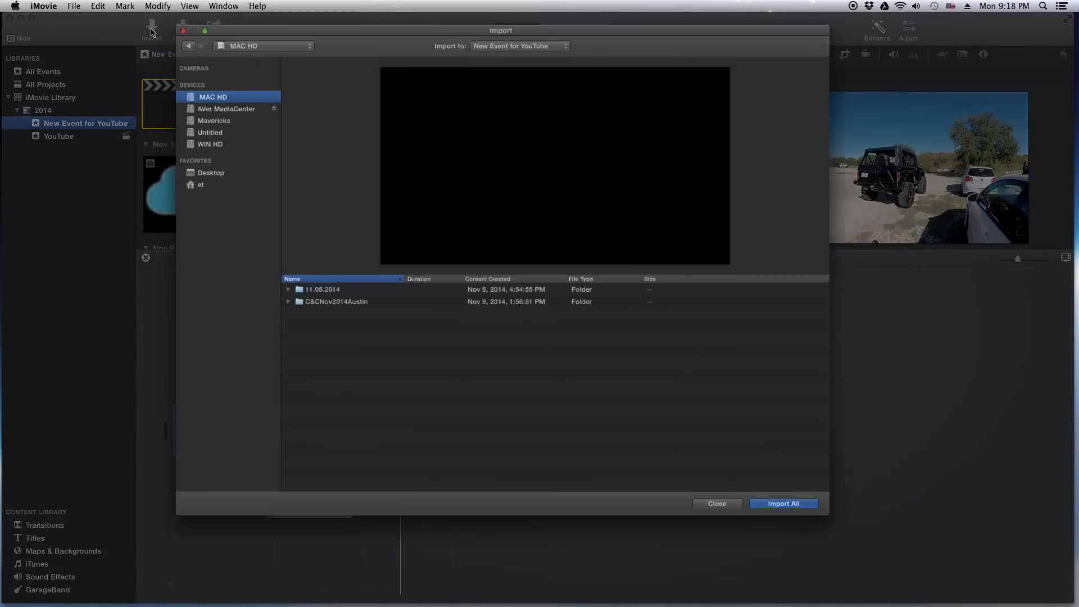
{"action": "left_click", "coordinate": [225, 190]}
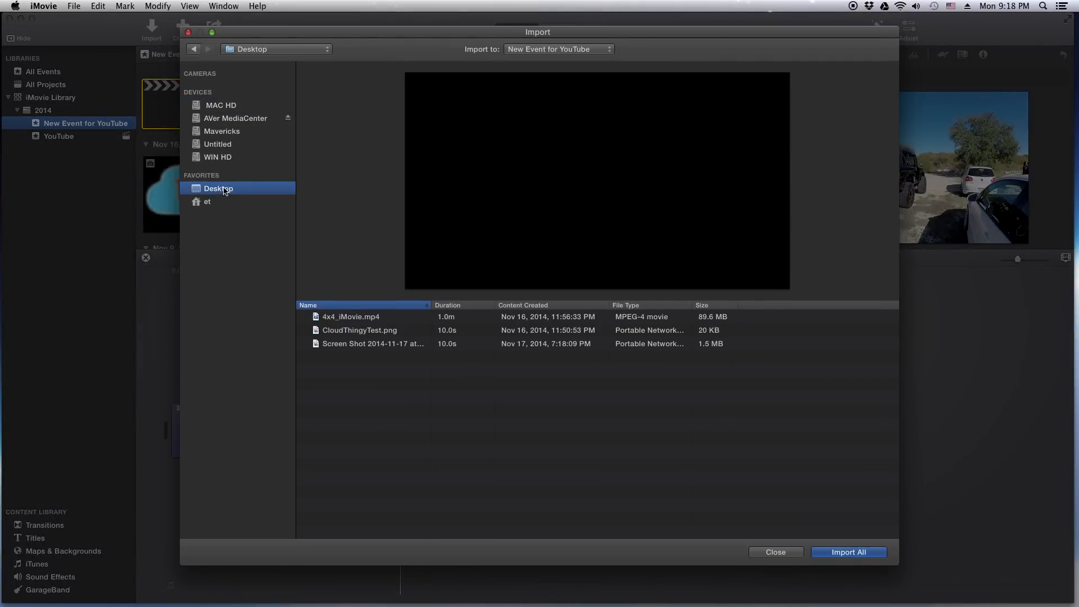
{"action": "left_click", "coordinate": [348, 346]}
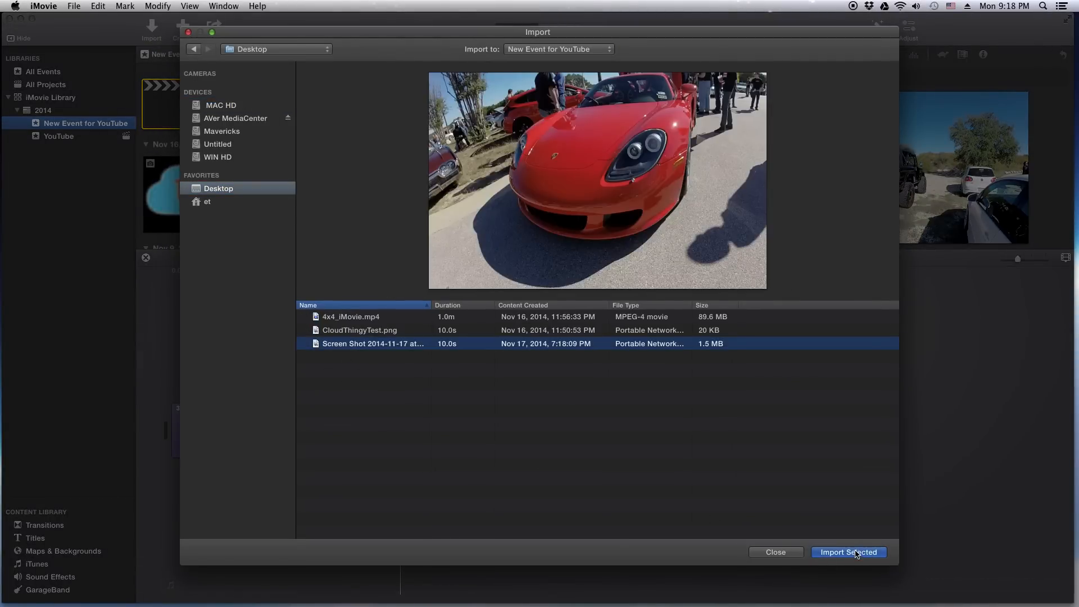
{"action": "left_click", "coordinate": [857, 554]}
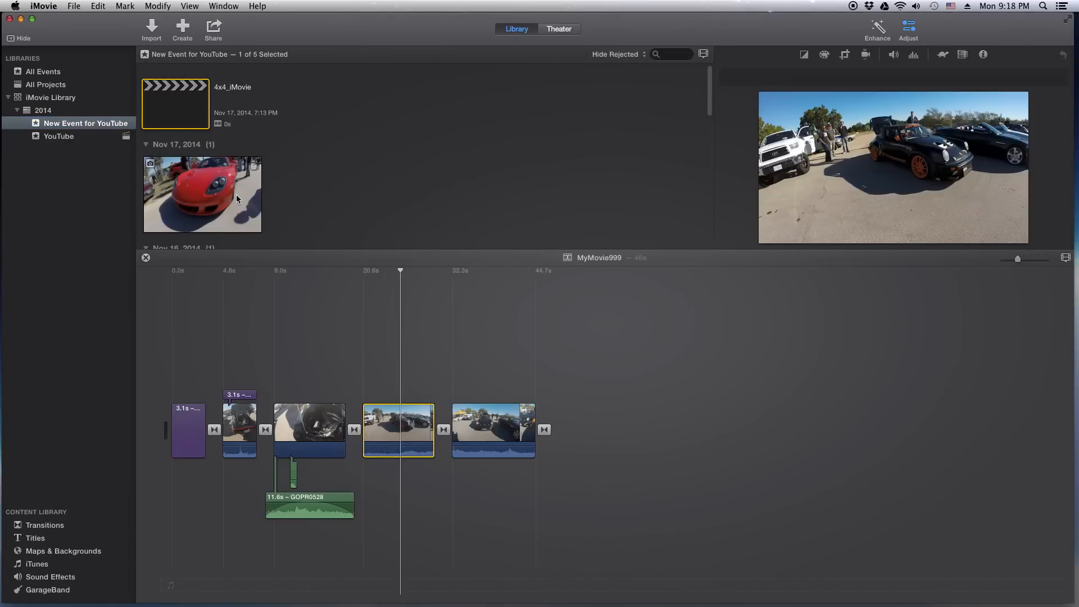
Step: Add the imported red car image to the end of the timeline, after the last transition, and play it
{"action": "left_click", "coordinate": [236, 198]}
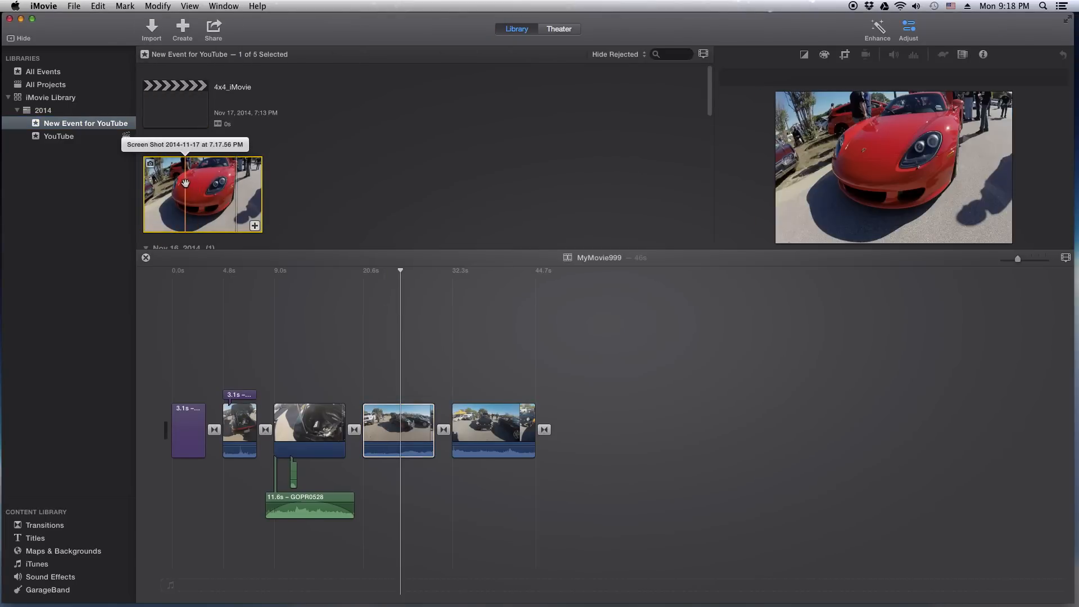
{"action": "left_click_drag", "start_coordinate": [198, 196], "coordinate": [564, 421]}
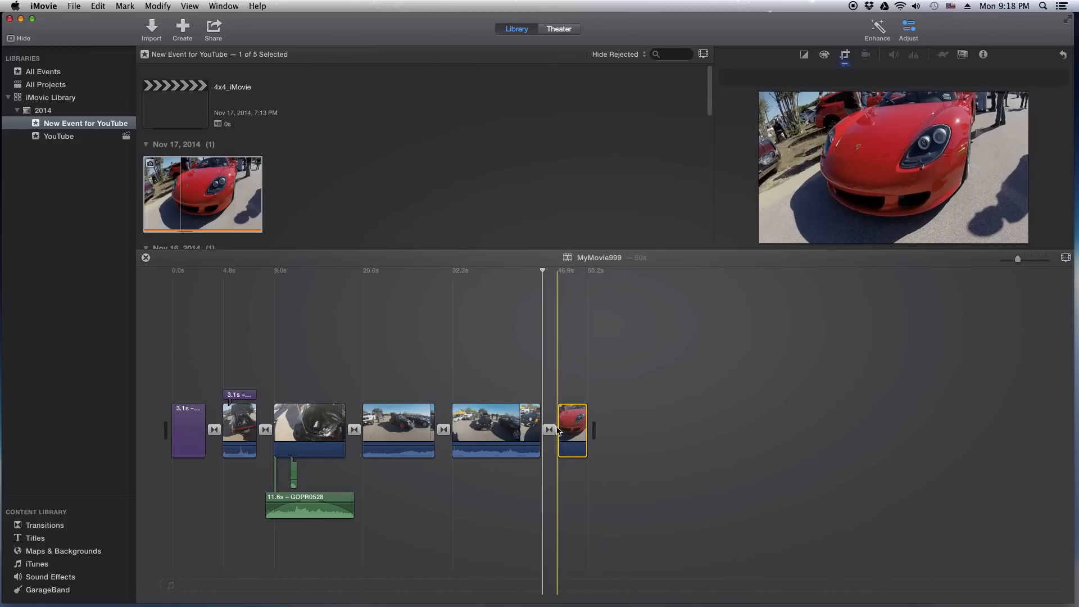
{"action": "key", "text": "space"}
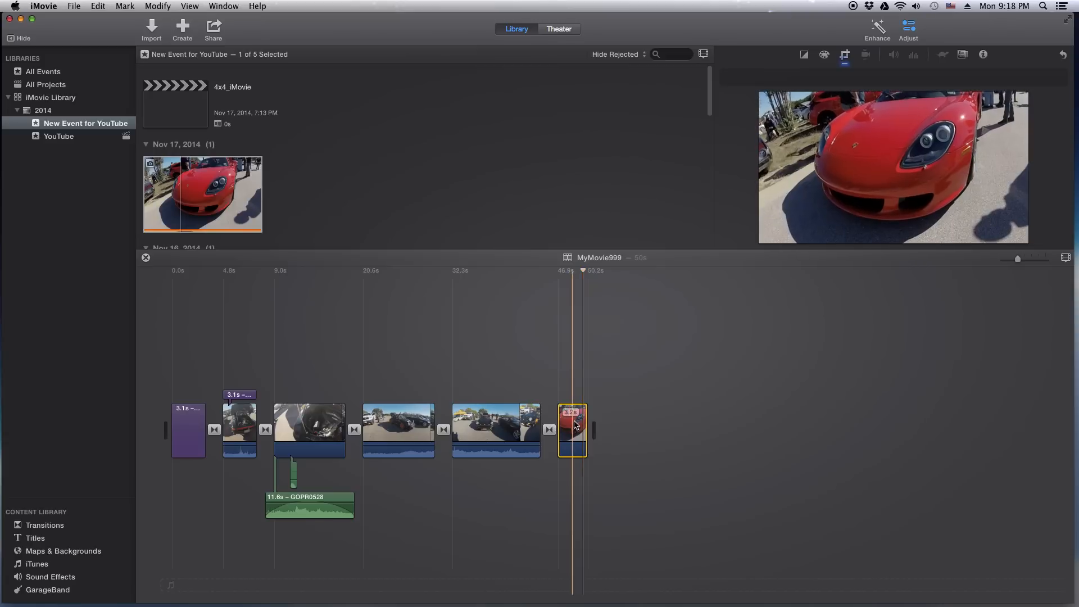
Step: Play the red car image at the end of the timeline and lengthen its clip to 10 seconds
{"action": "key", "text": "space"}
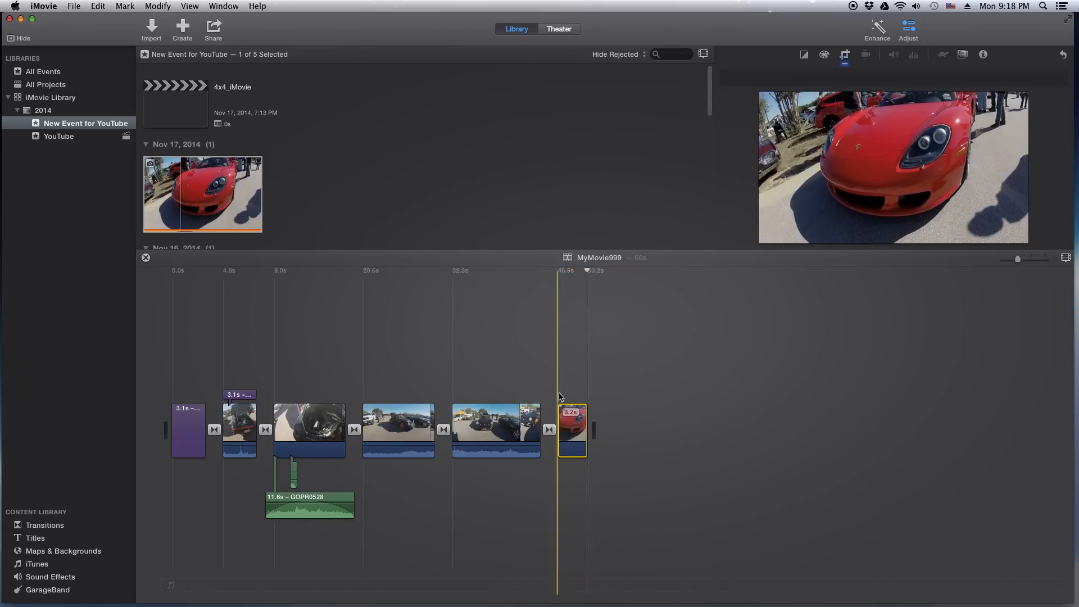
{"action": "key", "text": "space"}
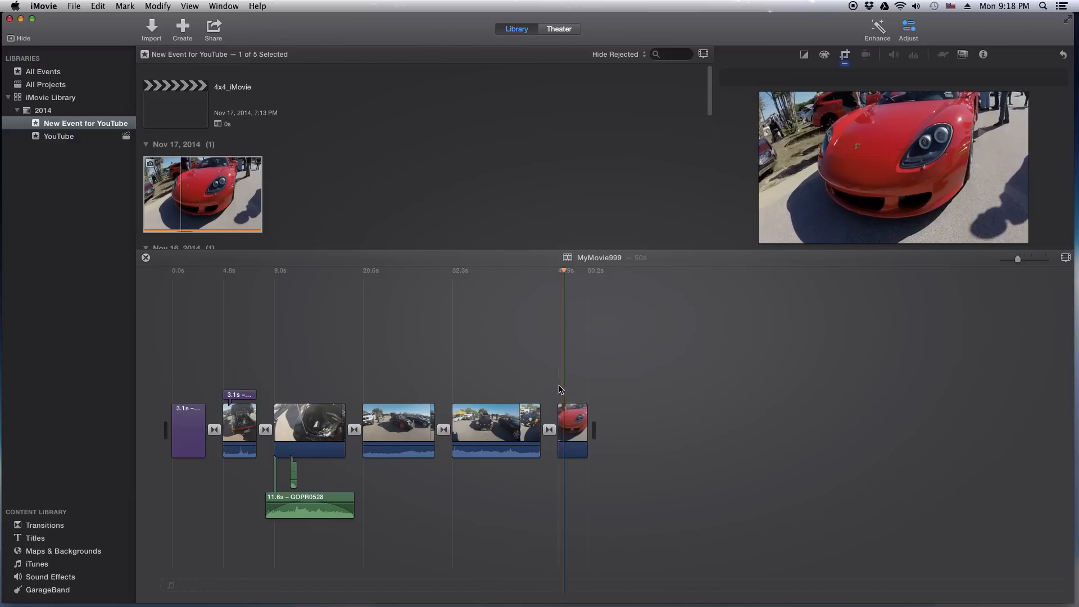
{"action": "left_click_drag", "start_coordinate": [588, 419], "coordinate": [623, 424]}
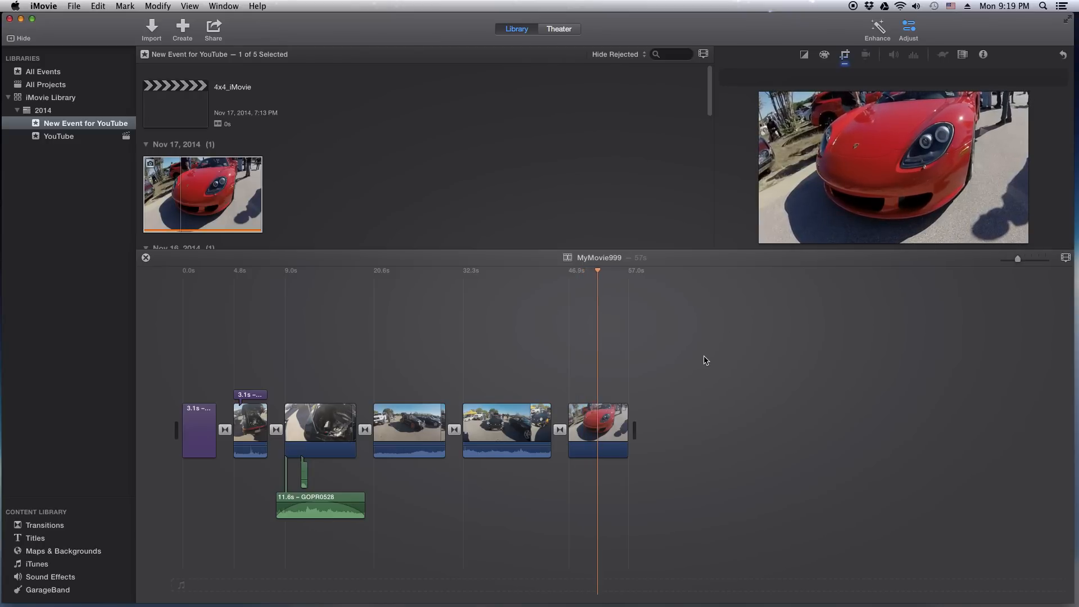
Step: Open the cropping options for the last image and compare the Fit, Crop to Fill and Ken Burns styles
{"action": "left_click", "coordinate": [606, 421]}
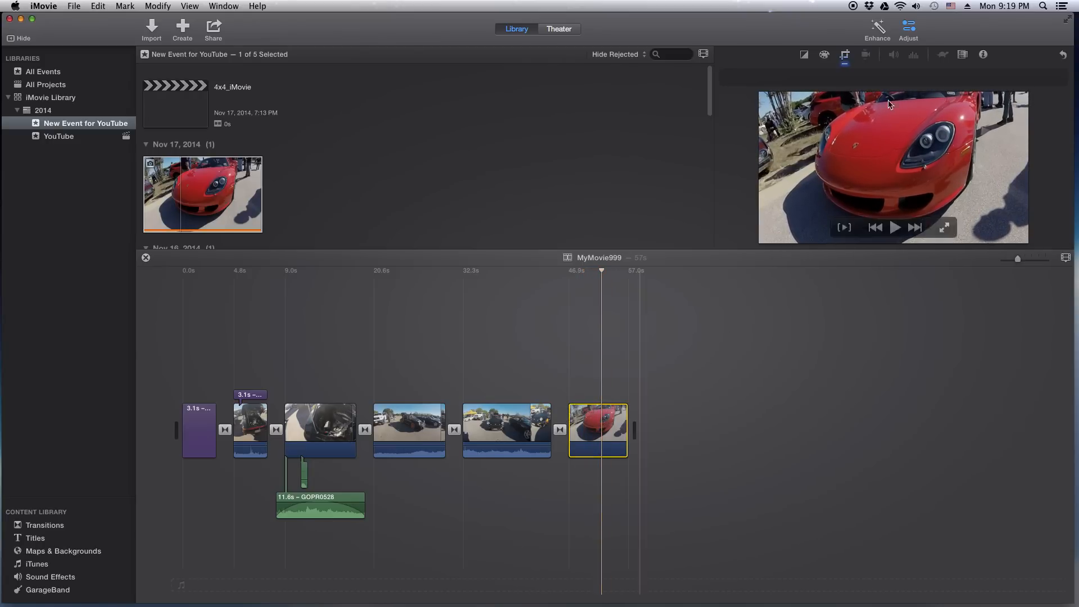
{"action": "left_click", "coordinate": [846, 56]}
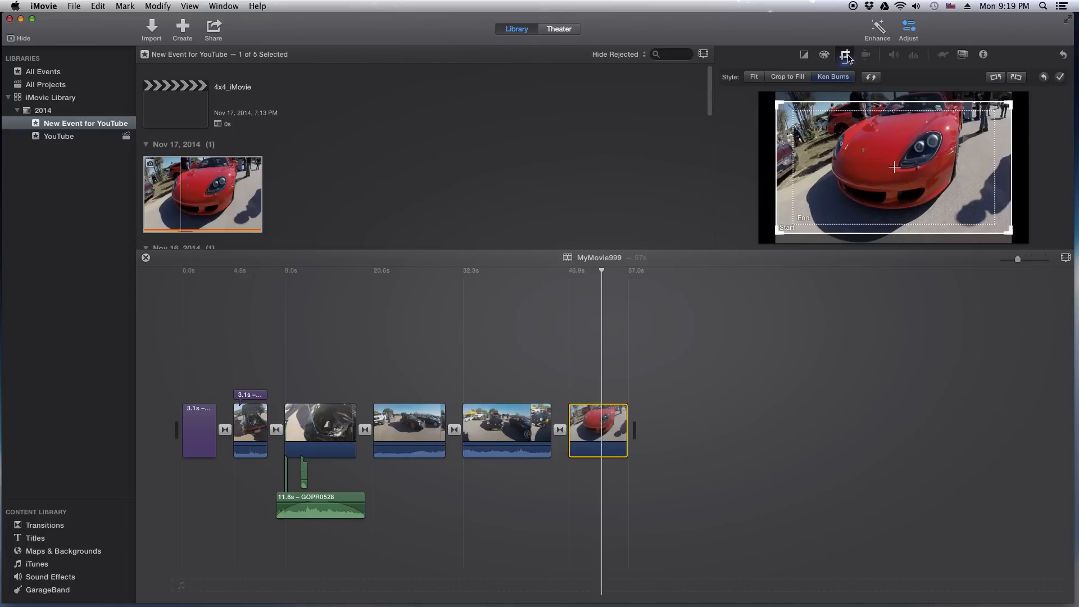
{"action": "left_click", "coordinate": [754, 77]}
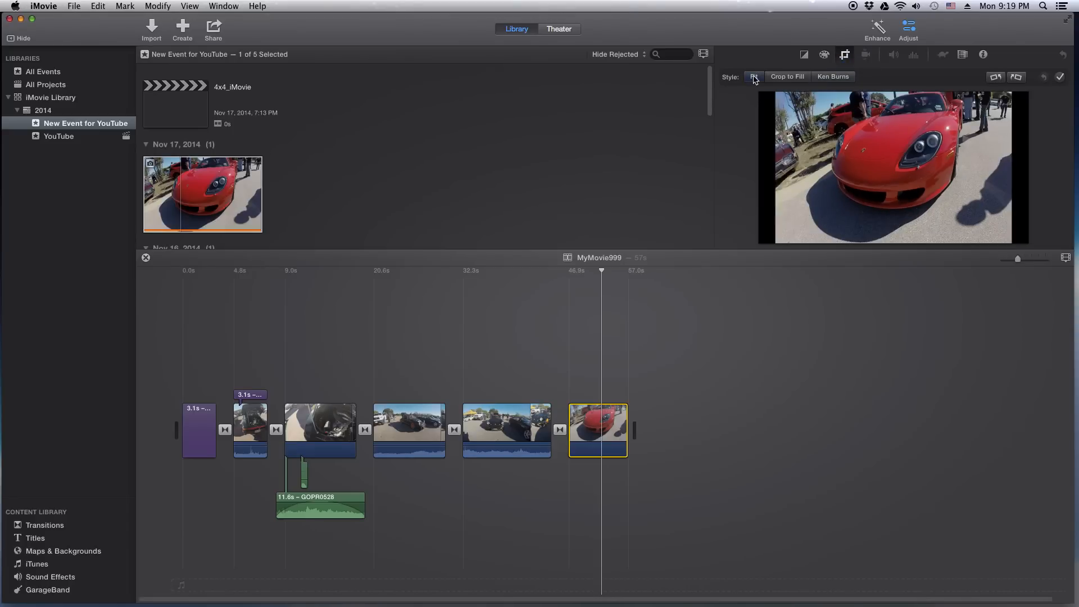
{"action": "left_click", "coordinate": [787, 77]}
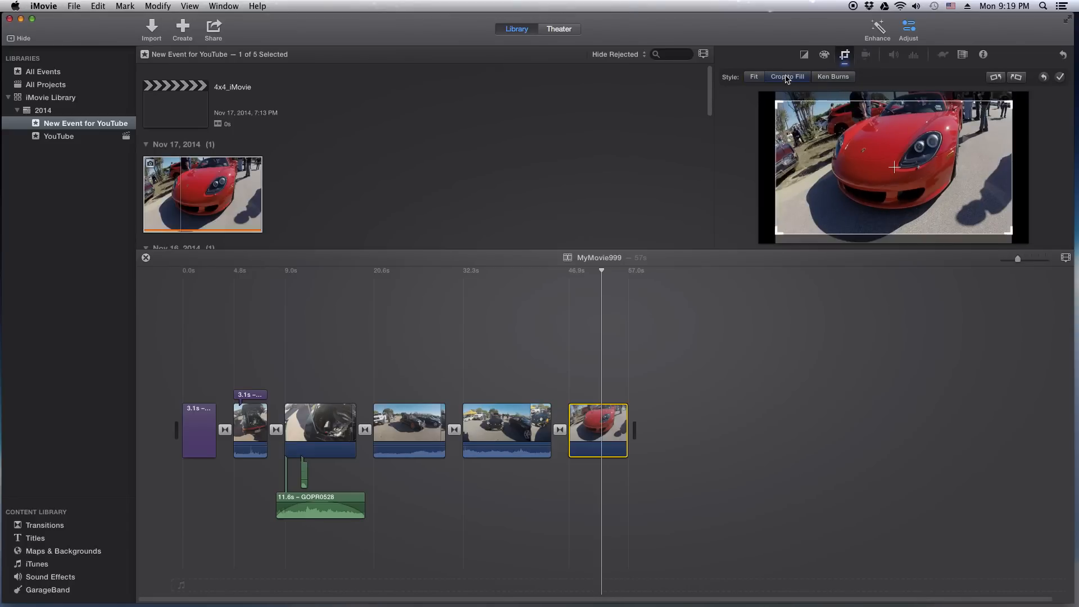
{"action": "left_click", "coordinate": [830, 78]}
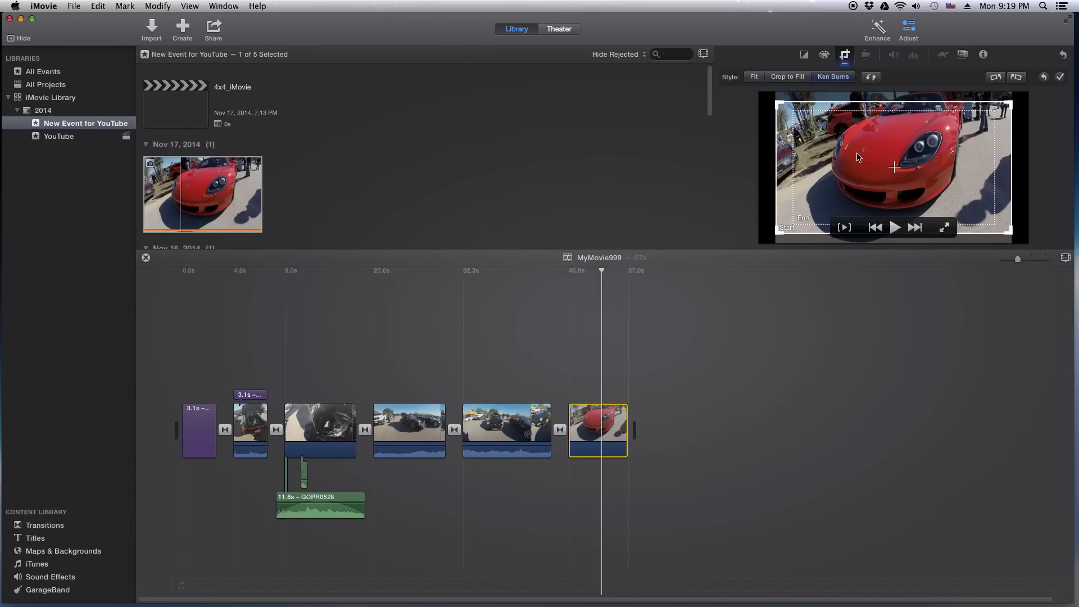
Step: Place the Ken Burns start frame over the image's upper-left area and the end frame over its lower-right area
{"action": "left_click_drag", "start_coordinate": [859, 158], "coordinate": [838, 143]}
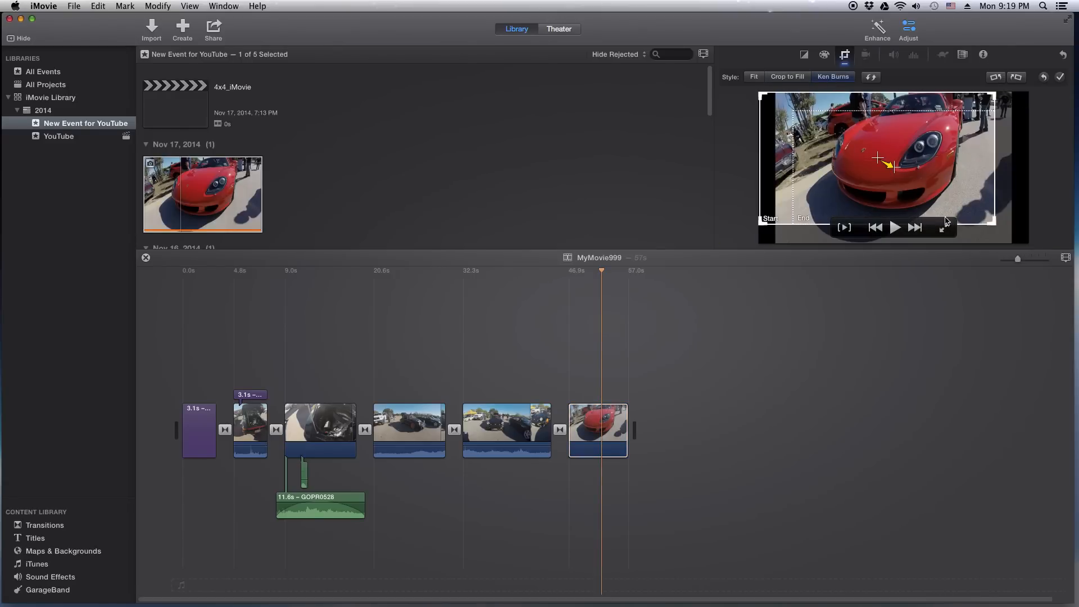
{"action": "mouse_move", "coordinate": [992, 220]}
{"action": "left_mouse_down"}
{"action": "mouse_move", "coordinate": [932, 187]}
{"action": "mouse_move", "coordinate": [1007, 228]}
{"action": "left_mouse_up"}
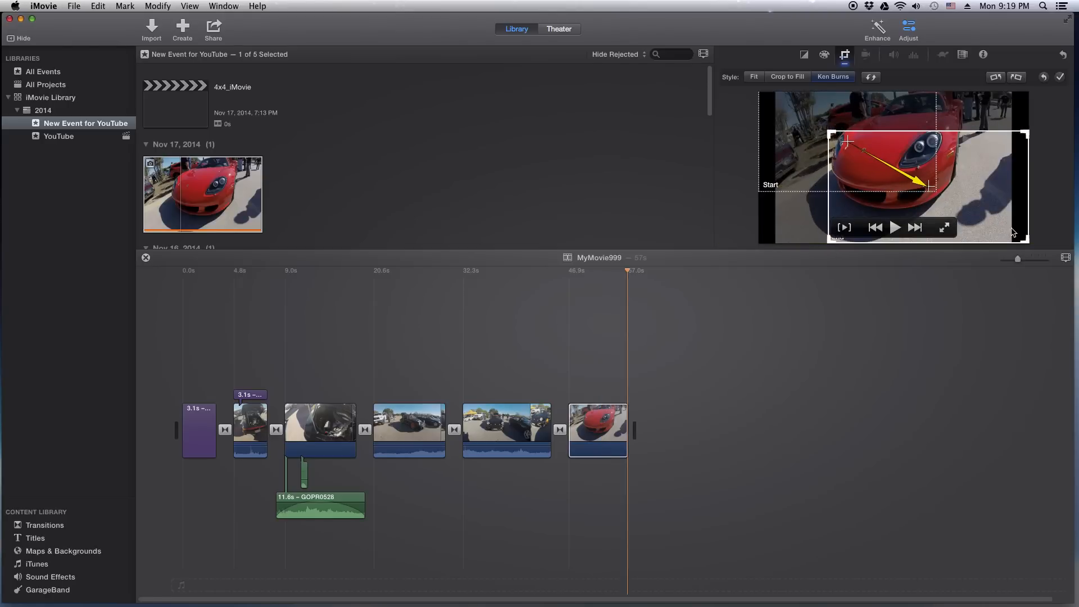
{"action": "left_click", "coordinate": [796, 124]}
{"action": "left_click_drag", "start_coordinate": [796, 123], "coordinate": [793, 124]}
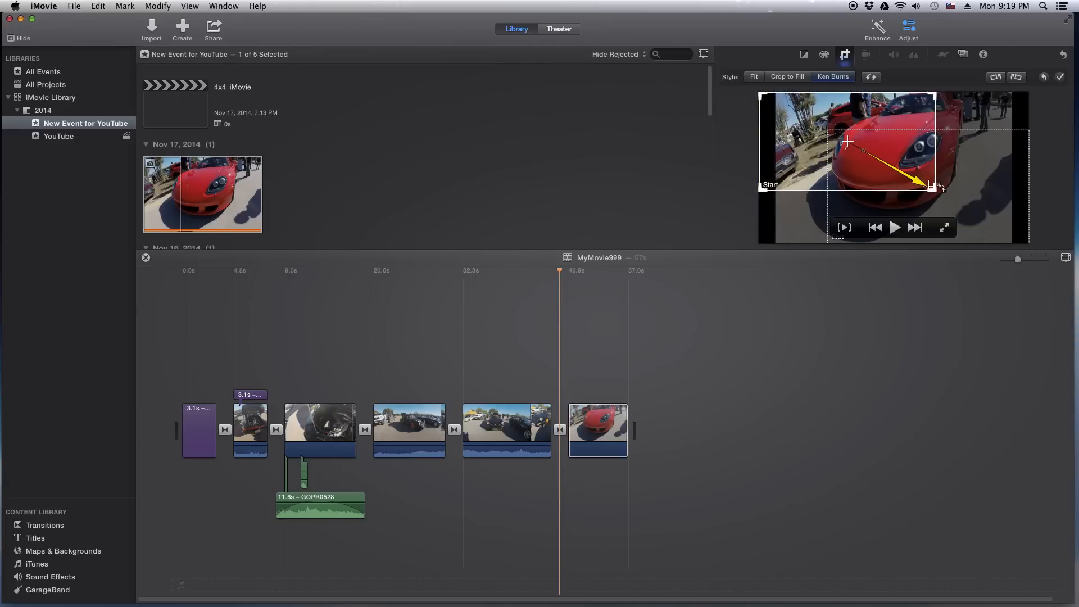
{"action": "left_click_drag", "start_coordinate": [935, 193], "coordinate": [946, 206]}
{"action": "left_click", "coordinate": [976, 182]}
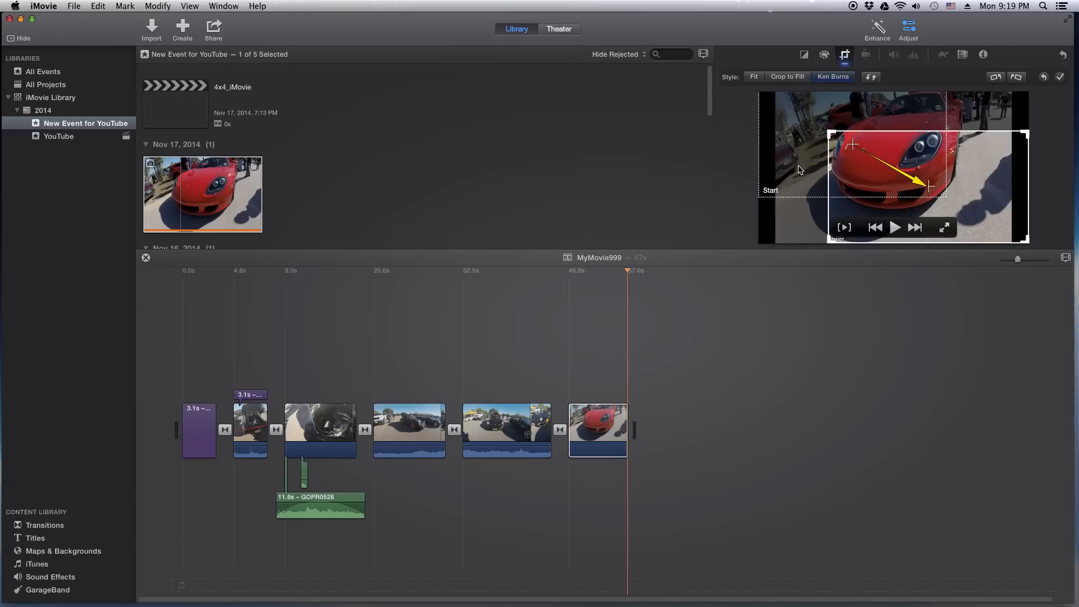
Step: Check the Ken Burns start and end frames, apply the effect, and play the last image
{"action": "left_click", "coordinate": [781, 162]}
{"action": "left_click", "coordinate": [986, 176]}
{"action": "left_click", "coordinate": [1061, 77]}
{"action": "left_click", "coordinate": [569, 354]}
{"action": "key", "text": "space"}
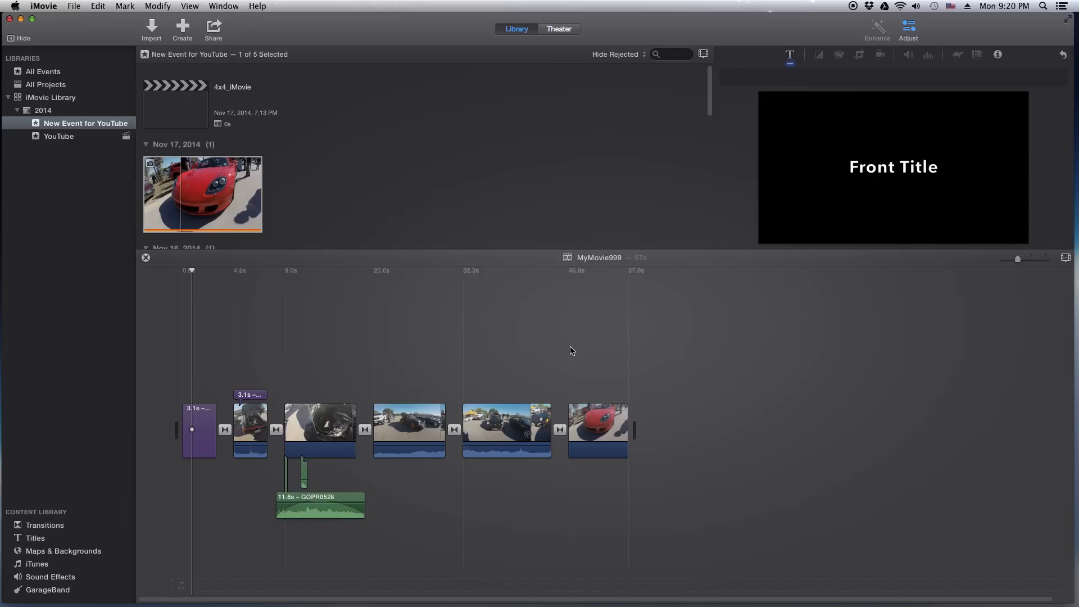
Step: Change the last image's cropping style to Fit and play it
{"action": "left_click", "coordinate": [589, 430]}
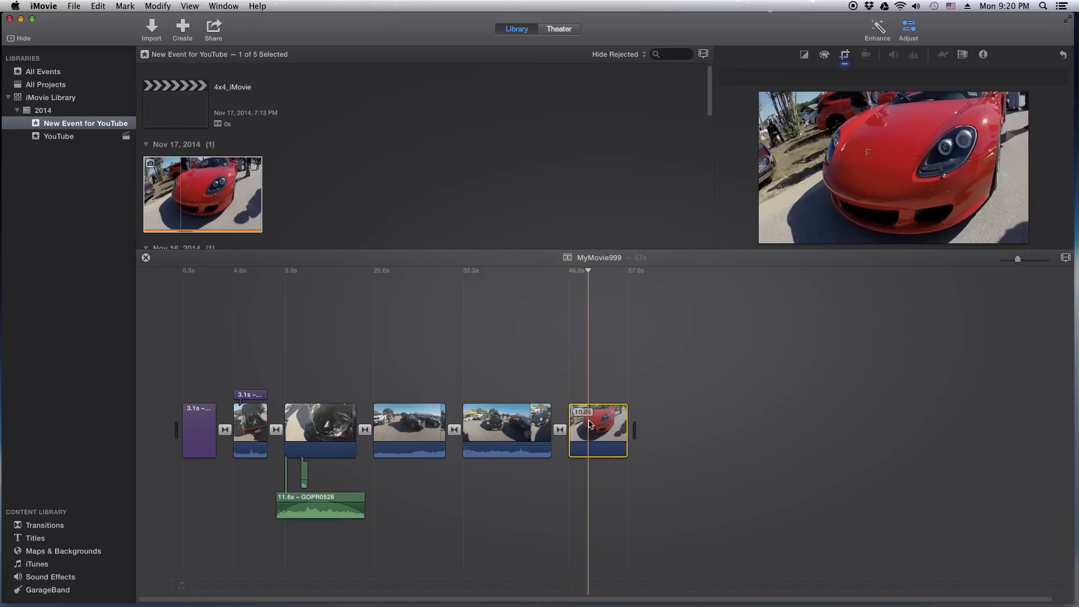
{"action": "left_click", "coordinate": [845, 55]}
{"action": "left_click", "coordinate": [754, 78]}
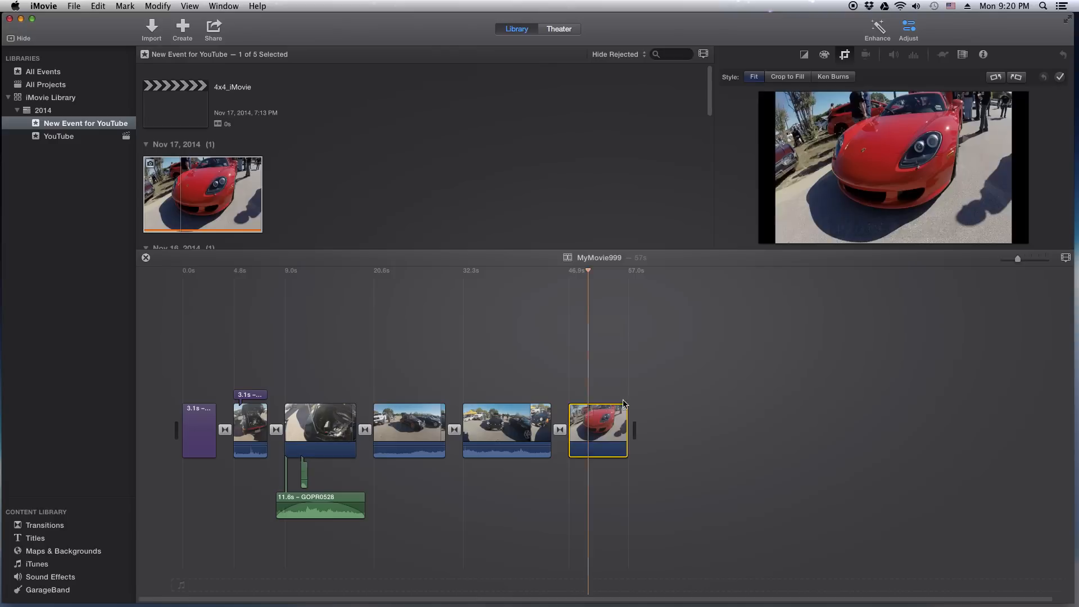
{"action": "key", "text": "space"}
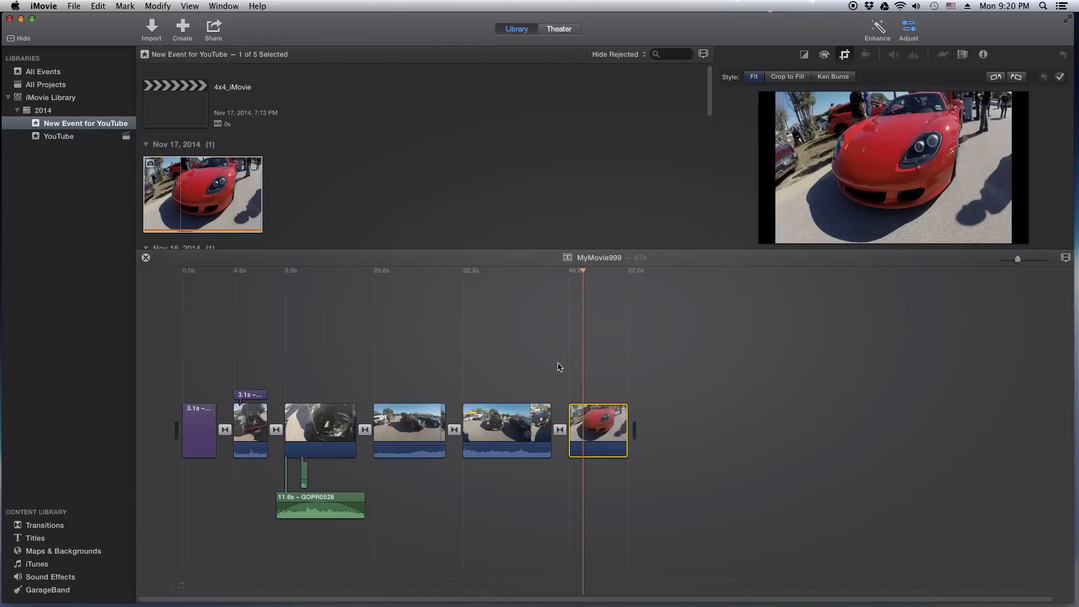
Step: Set the last image to Crop to Fill and resize and move the crop frame around the whole red car
{"action": "left_click", "coordinate": [794, 78]}
{"action": "left_click_drag", "start_coordinate": [830, 137], "coordinate": [832, 128]}
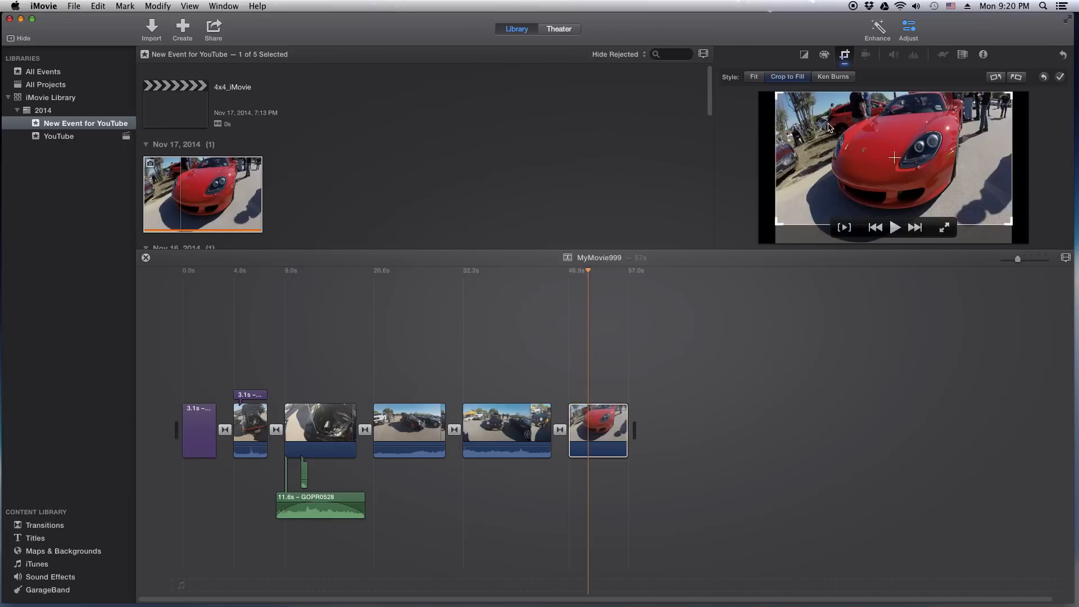
{"action": "left_click_drag", "start_coordinate": [778, 96], "coordinate": [807, 110]}
{"action": "left_click_drag", "start_coordinate": [859, 140], "coordinate": [859, 125]}
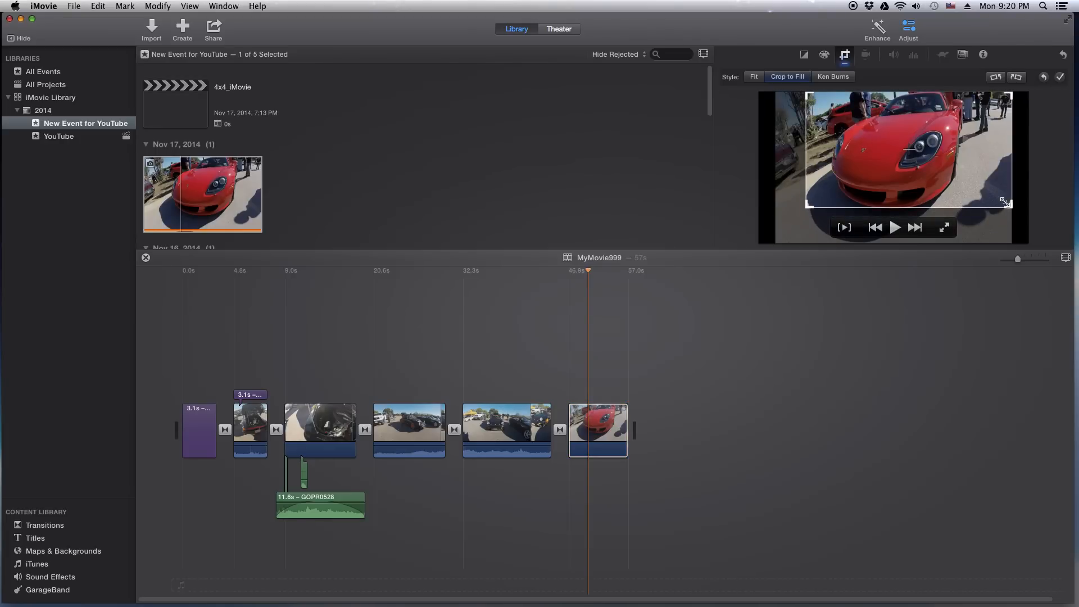
{"action": "left_click_drag", "start_coordinate": [1011, 210], "coordinate": [1014, 219]}
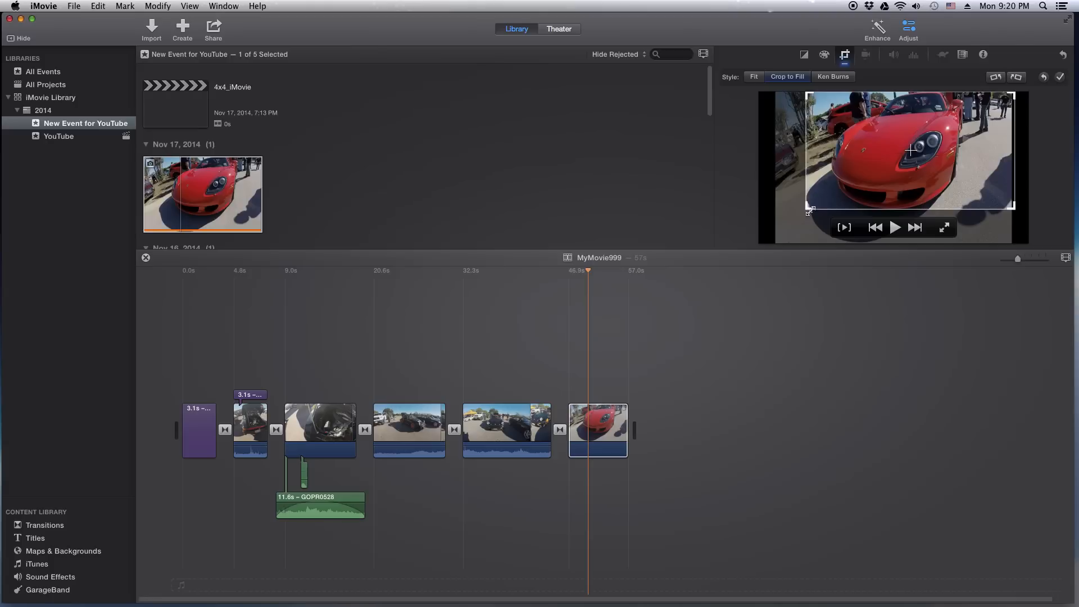
{"action": "left_click_drag", "start_coordinate": [811, 212], "coordinate": [802, 214]}
{"action": "left_click_drag", "start_coordinate": [882, 176], "coordinate": [872, 177]}
{"action": "left_click_drag", "start_coordinate": [792, 209], "coordinate": [790, 216]}
{"action": "mouse_move", "coordinate": [855, 178]}
{"action": "left_mouse_down"}
{"action": "mouse_move", "coordinate": [857, 187]}
{"action": "mouse_move", "coordinate": [854, 171]}
{"action": "left_mouse_up"}
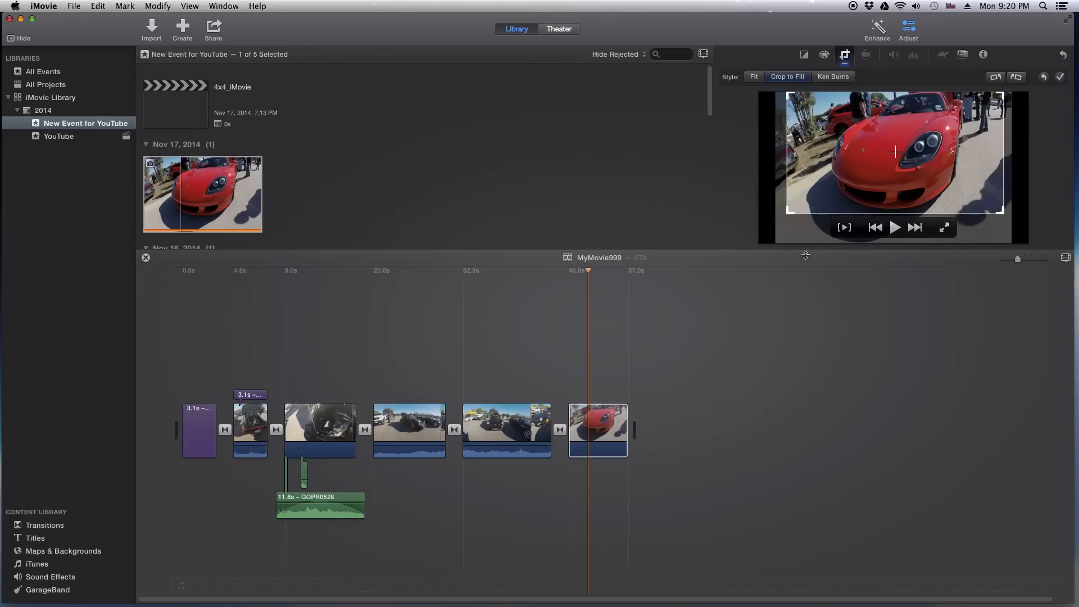
Step: Fine-tune the size of the last image's crop frame around the car, apply the crop, and play the clip
{"action": "left_click_drag", "start_coordinate": [1005, 216], "coordinate": [989, 193]}
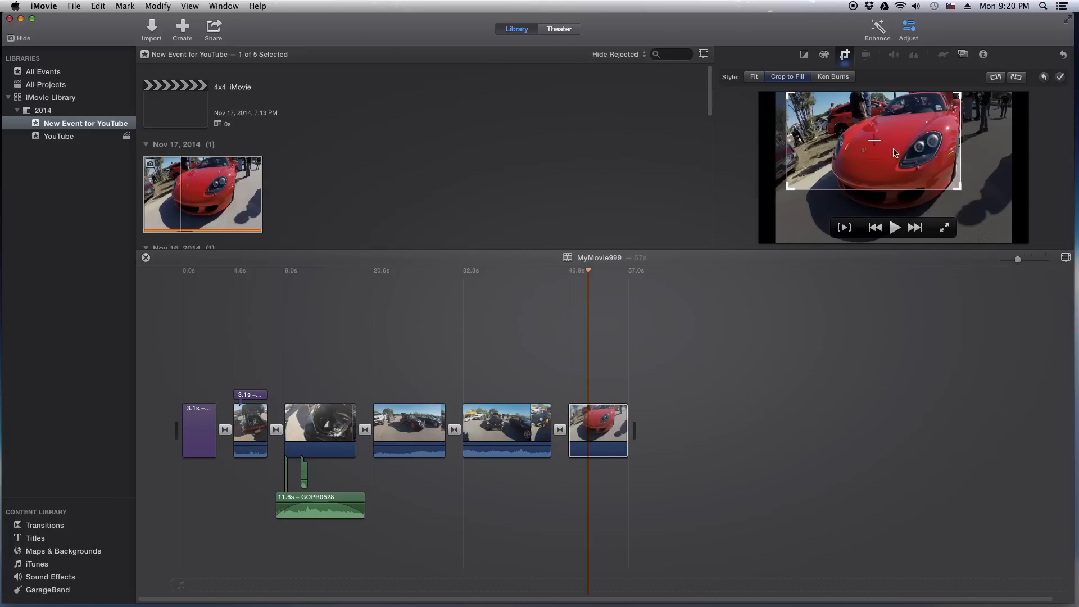
{"action": "left_click_drag", "start_coordinate": [961, 190], "coordinate": [993, 218]}
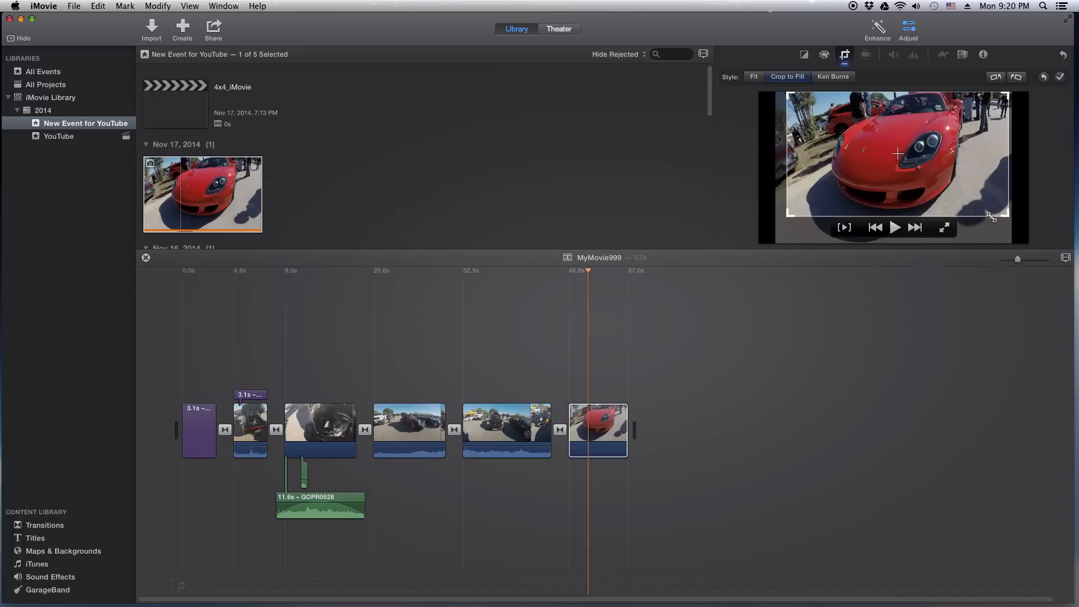
{"action": "left_click_drag", "start_coordinate": [992, 219], "coordinate": [991, 216]}
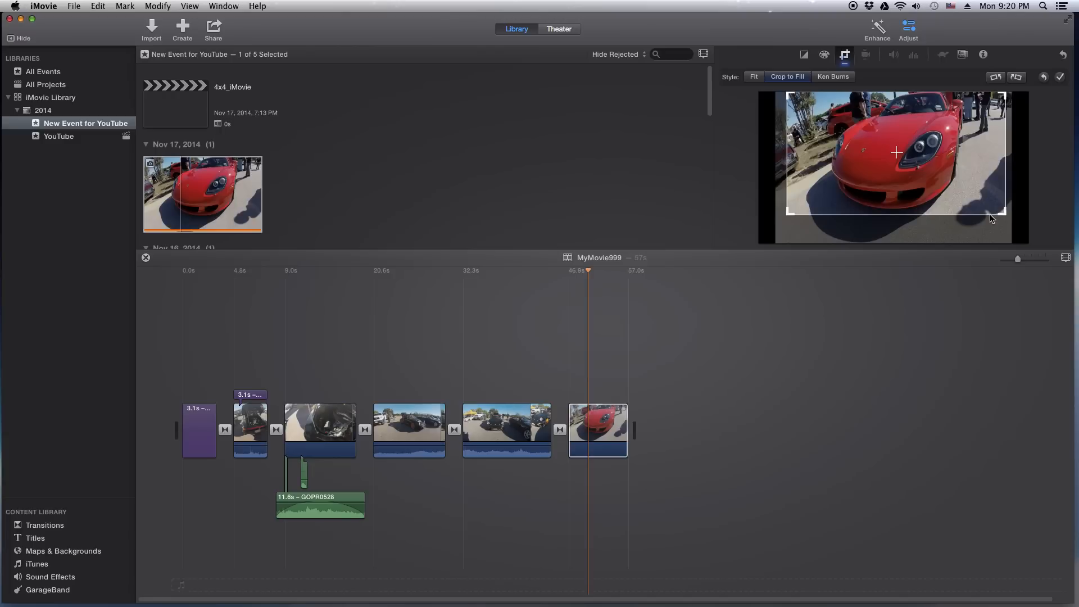
{"action": "mouse_move", "coordinate": [915, 159]}
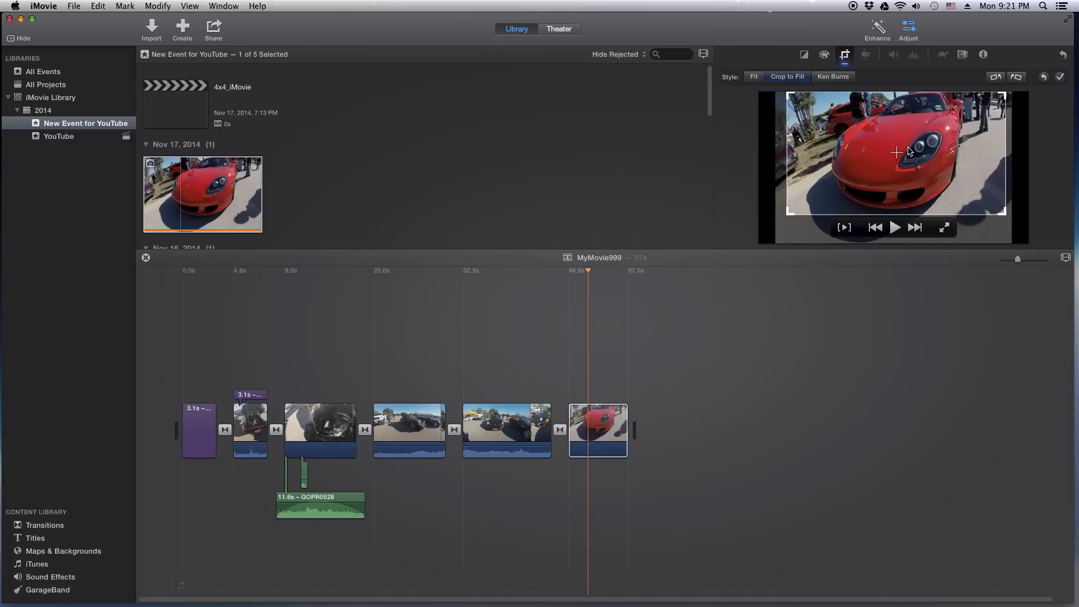
{"action": "left_click", "coordinate": [1060, 77]}
{"action": "left_click", "coordinate": [543, 350]}
{"action": "key", "text": "space"}
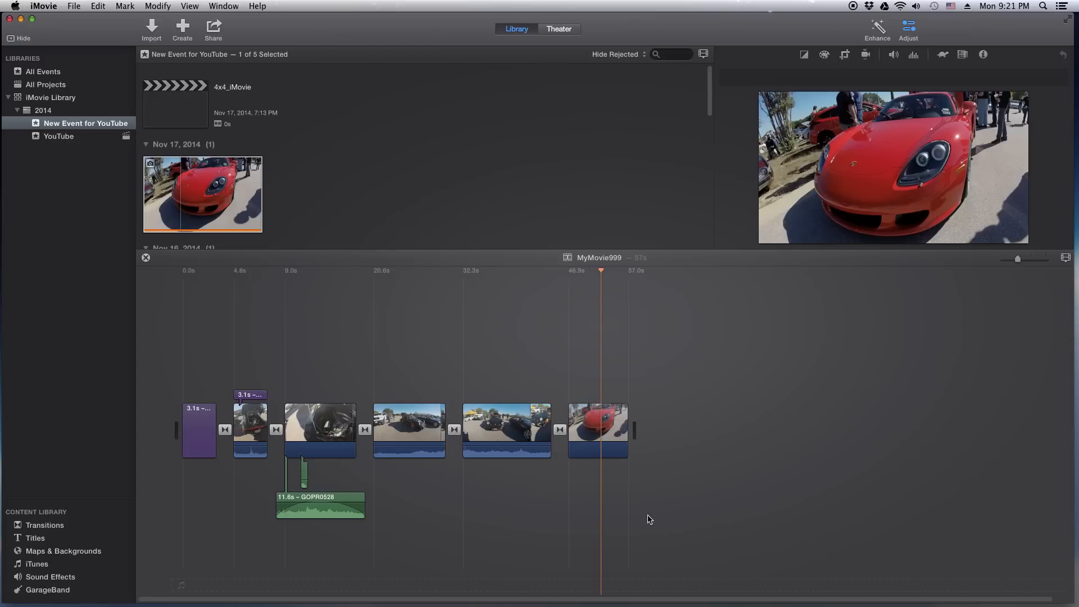
{"action": "key", "text": "space"}
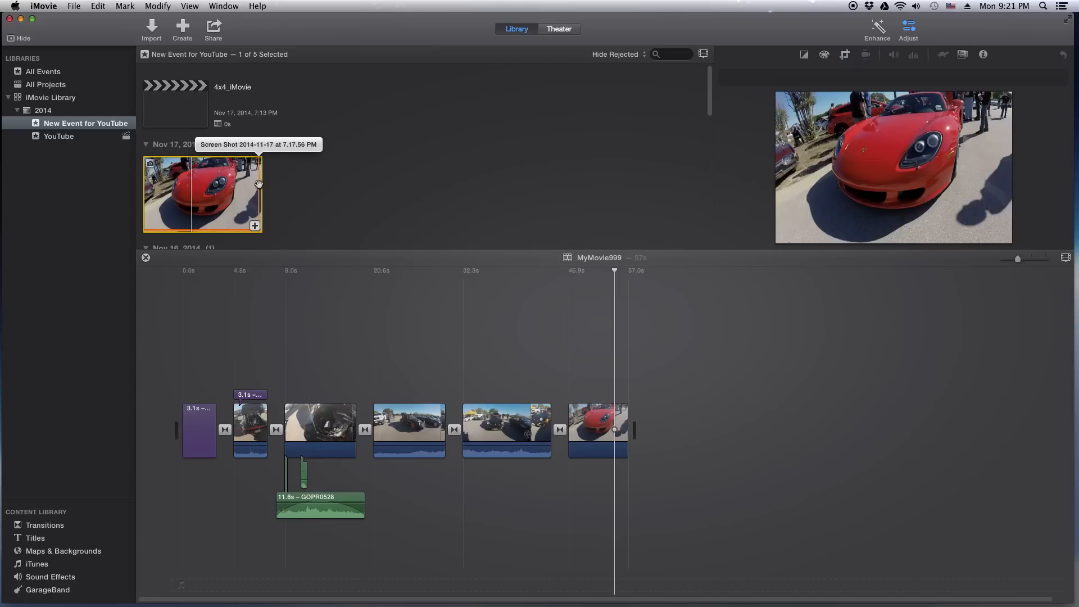
Step: Add the red car image as a cutaway above the fourth video clip and play that section
{"action": "left_click_drag", "start_coordinate": [258, 185], "coordinate": [476, 378]}
{"action": "left_click", "coordinate": [472, 380]}
{"action": "key", "text": "space"}
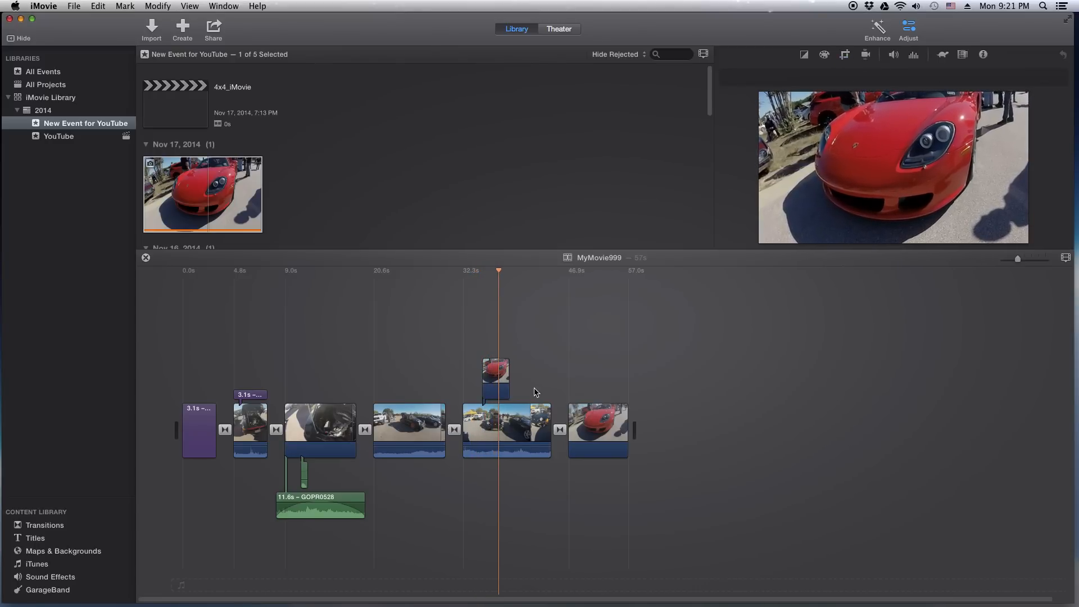
{"action": "key", "text": "space"}
Step: Lengthen the cutaway image above the fourth video clip by 2.4 seconds and play it
{"action": "left_click", "coordinate": [501, 382]}
{"action": "left_click_drag", "start_coordinate": [509, 381], "coordinate": [522, 382]}
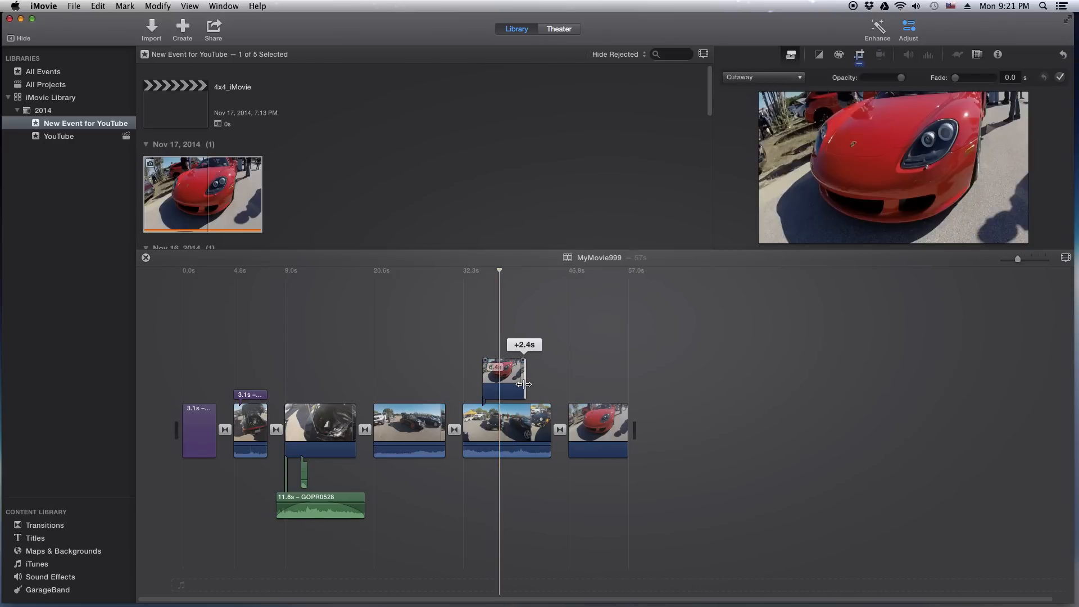
{"action": "left_click_drag", "start_coordinate": [524, 384], "coordinate": [524, 384]}
{"action": "key", "text": "space"}
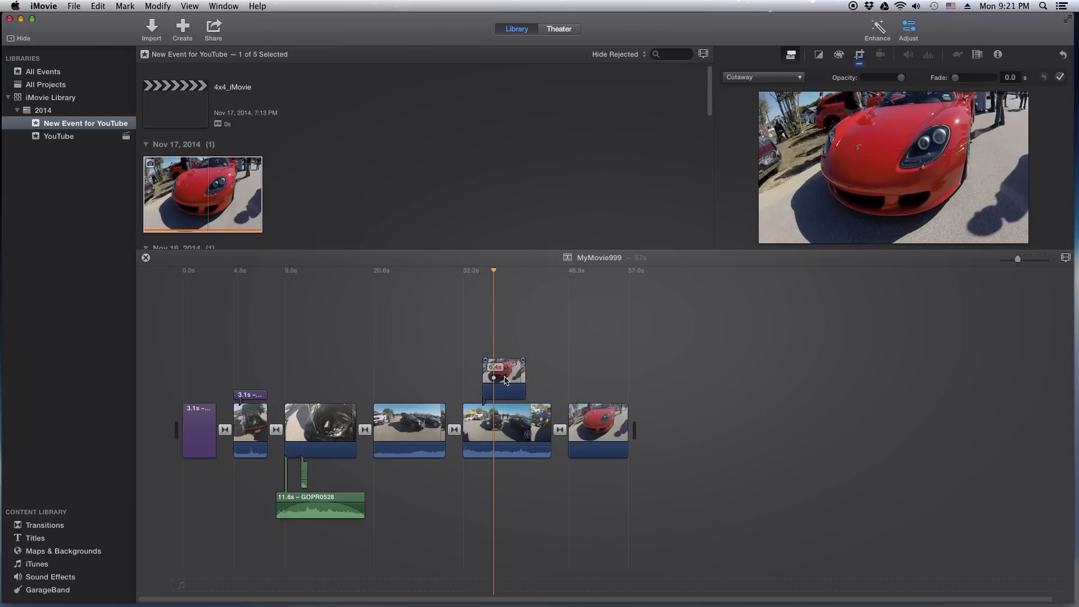
Step: Crop the cutaway image with Crop to Fill, tightening the frame around the car, and play the result
{"action": "left_click", "coordinate": [505, 380]}
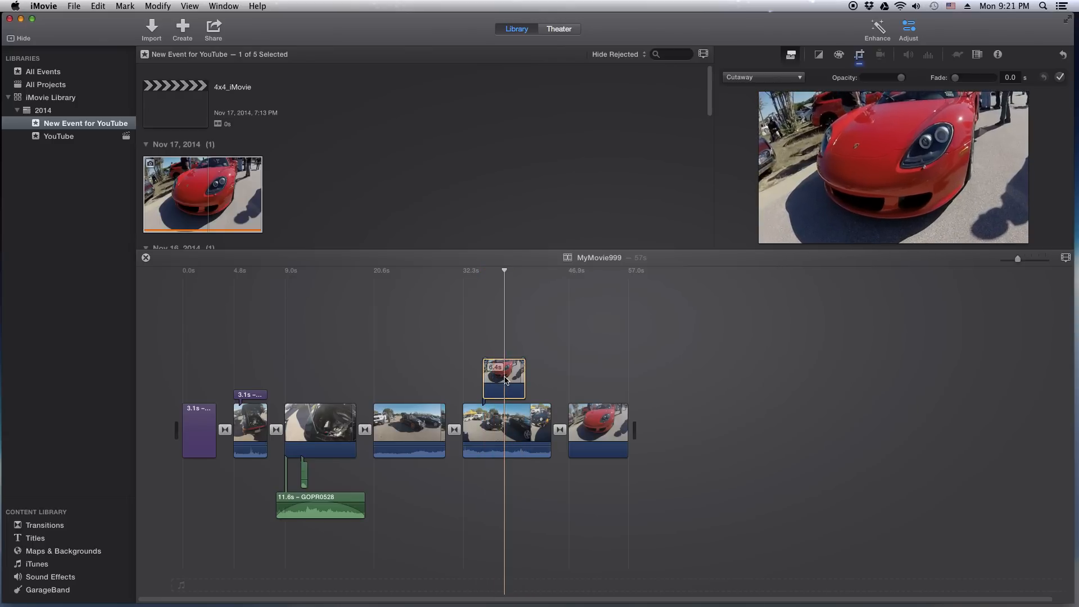
{"action": "left_click", "coordinate": [860, 54]}
{"action": "left_click", "coordinate": [789, 77]}
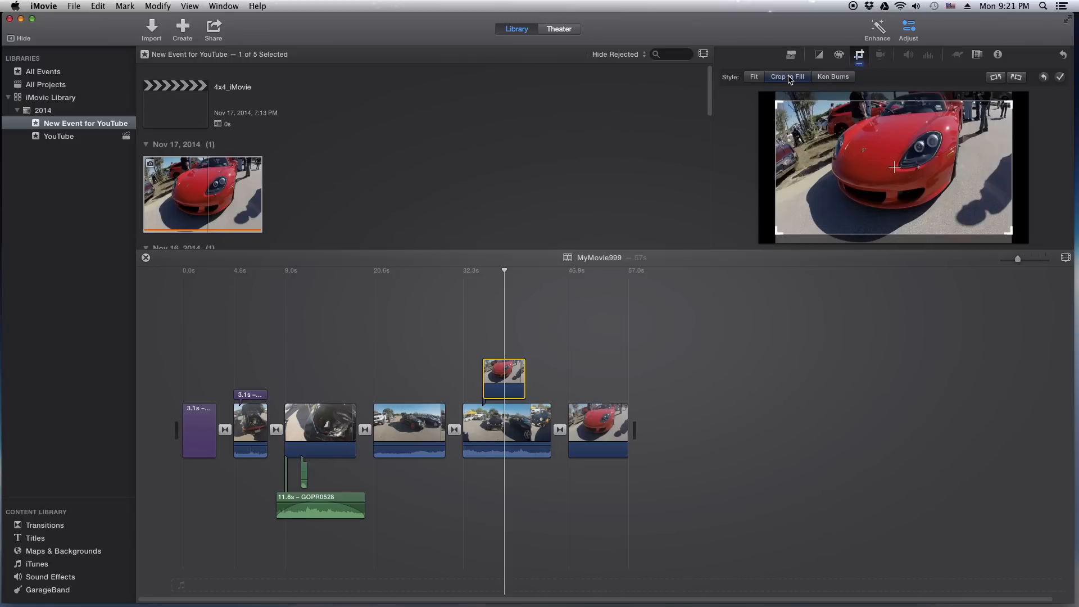
{"action": "left_click", "coordinate": [753, 80]}
{"action": "left_click", "coordinate": [783, 79]}
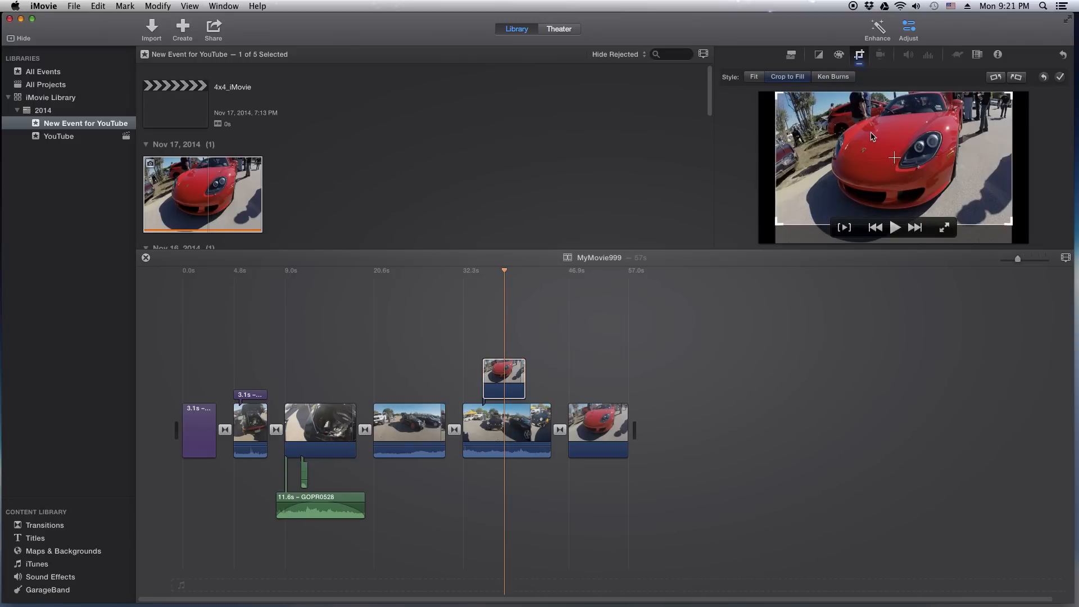
{"action": "left_click_drag", "start_coordinate": [1010, 224], "coordinate": [1005, 214]}
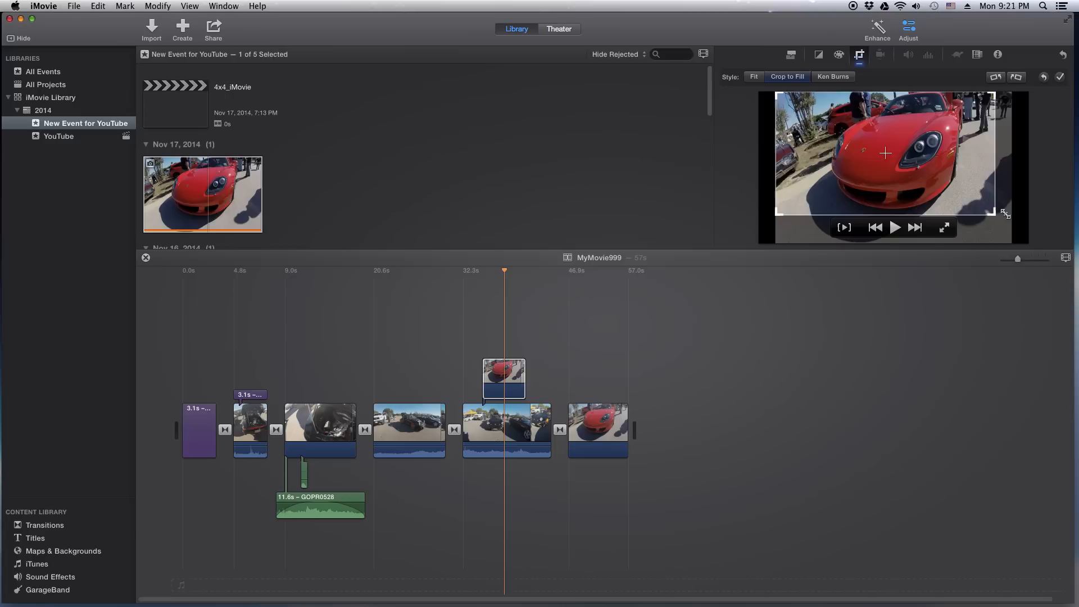
{"action": "left_click", "coordinate": [1061, 77]}
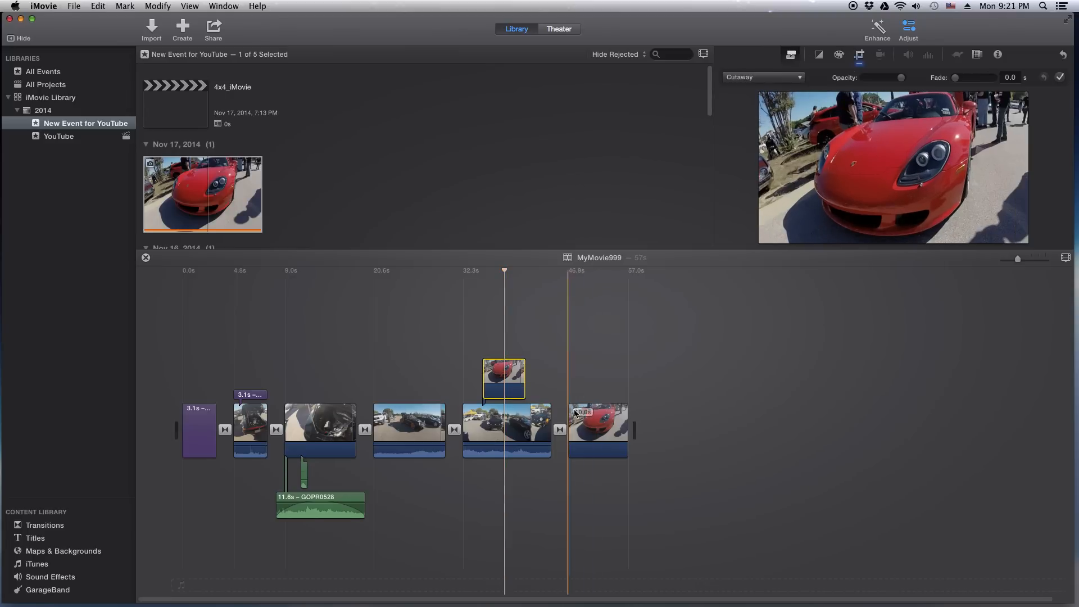
{"action": "left_click", "coordinate": [481, 382]}
{"action": "key", "text": "space"}
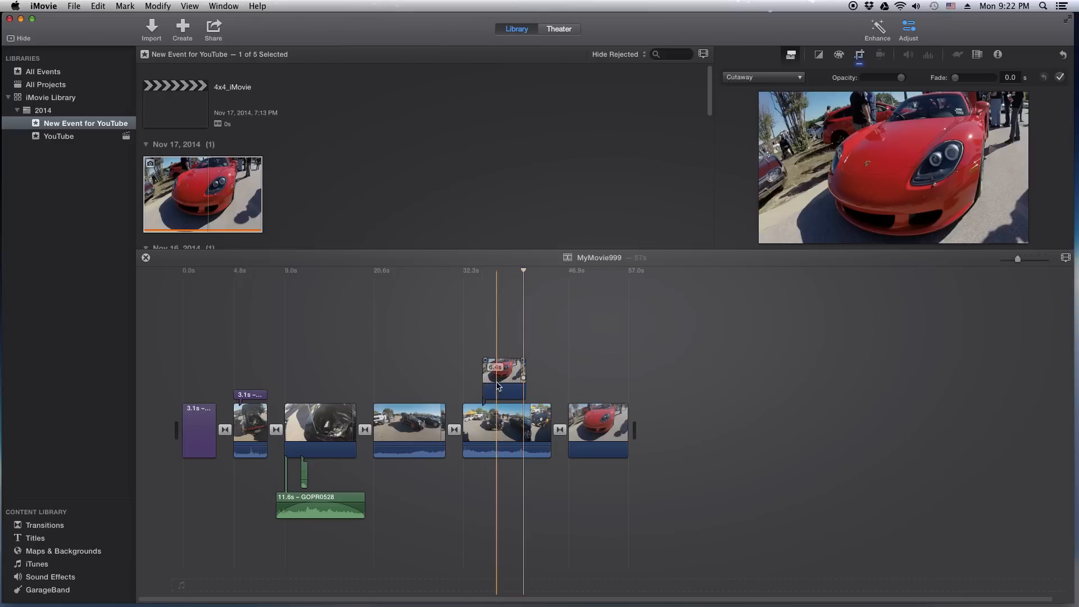
Step: Change the cutaway image above the fourth video clip to a Picture in Picture overlay
{"action": "left_click", "coordinate": [501, 380]}
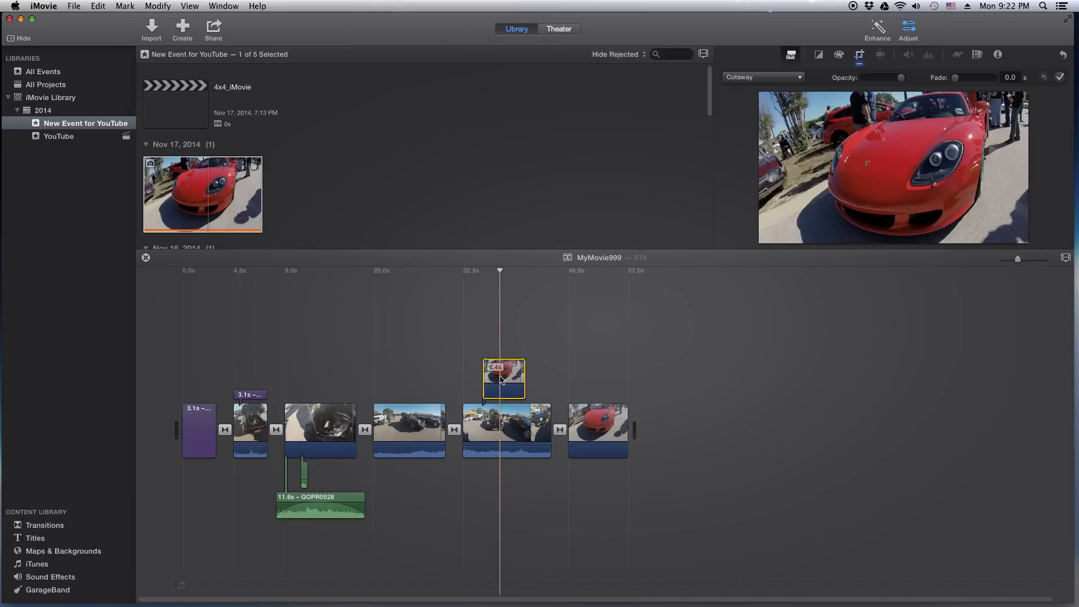
{"action": "left_click", "coordinate": [800, 79]}
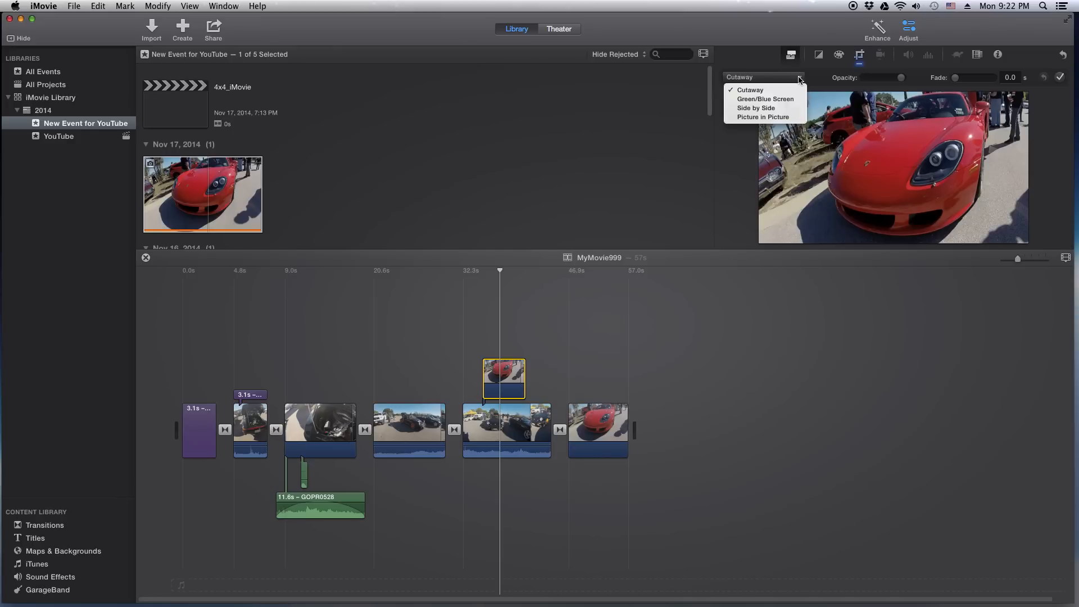
{"action": "left_click", "coordinate": [781, 117]}
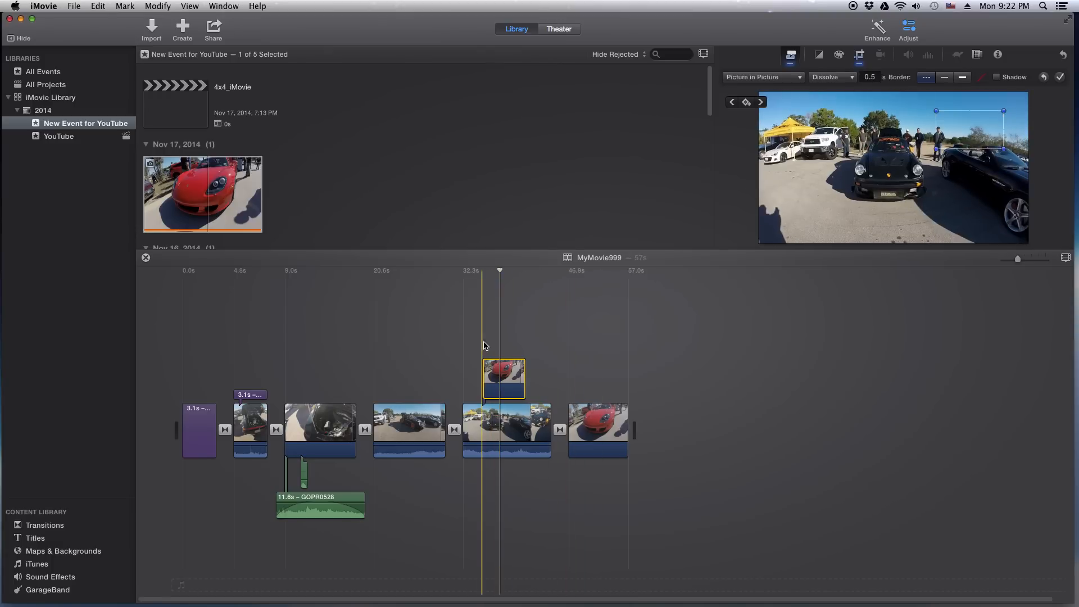
Step: Enlarge the picture-in-picture image, move it to the upper-left corner of the frame, and play that section
{"action": "left_click", "coordinate": [514, 371]}
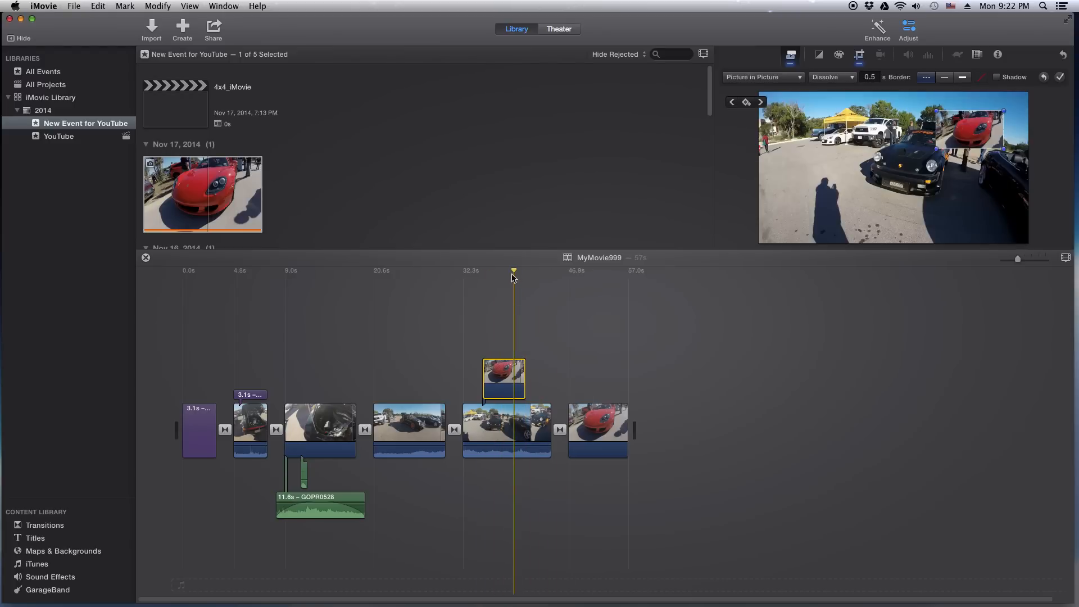
{"action": "left_click_drag", "start_coordinate": [970, 136], "coordinate": [866, 155]}
{"action": "left_click_drag", "start_coordinate": [793, 122], "coordinate": [818, 128]}
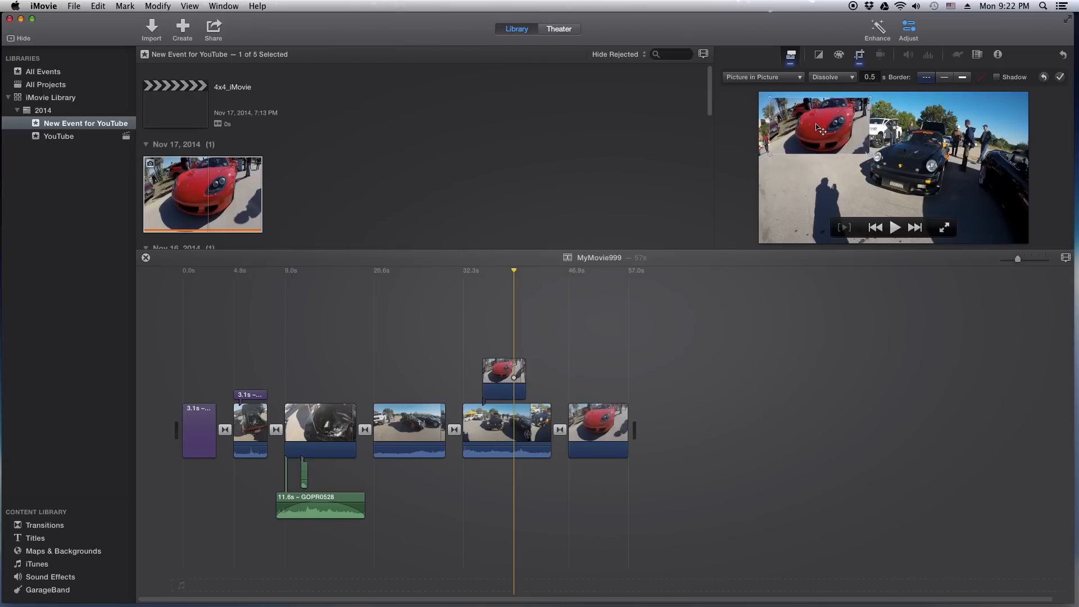
{"action": "left_click_drag", "start_coordinate": [514, 272], "coordinate": [474, 278]}
{"action": "key", "text": "space"}
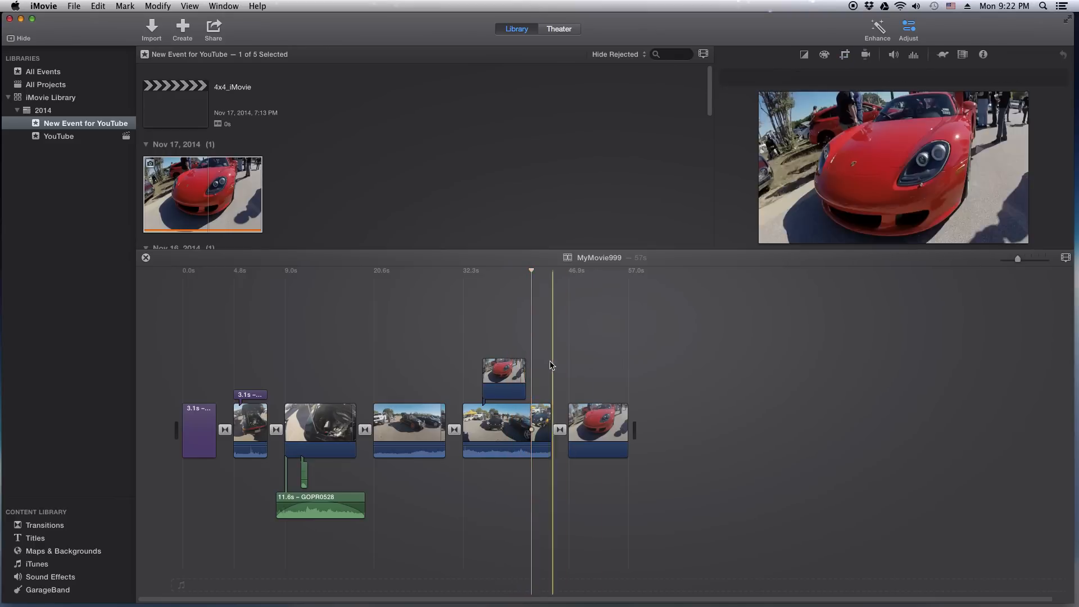
Step: Set the picture-in-picture image's transition style to Zoom and play that section
{"action": "left_click", "coordinate": [508, 369]}
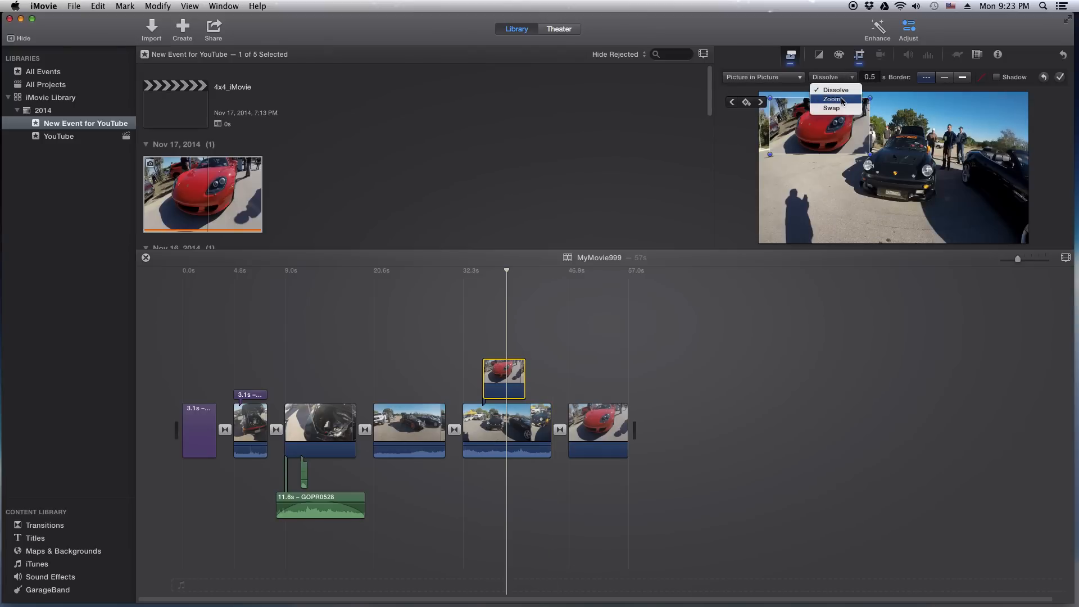
{"action": "left_click", "coordinate": [833, 99]}
{"action": "left_click", "coordinate": [471, 364]}
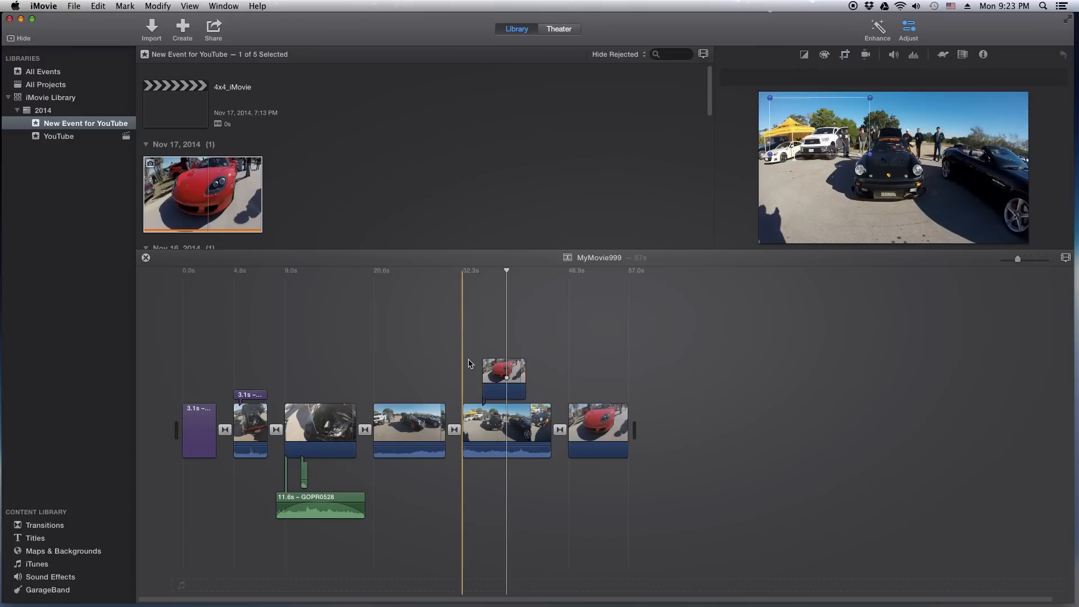
{"action": "key", "text": "space"}
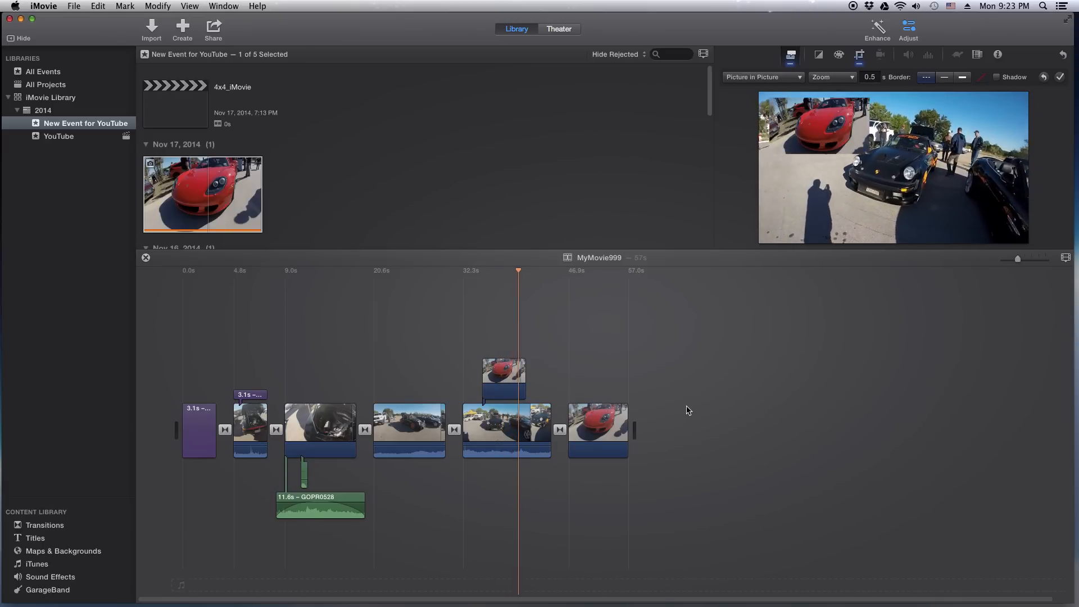
{"action": "key", "text": "space"}
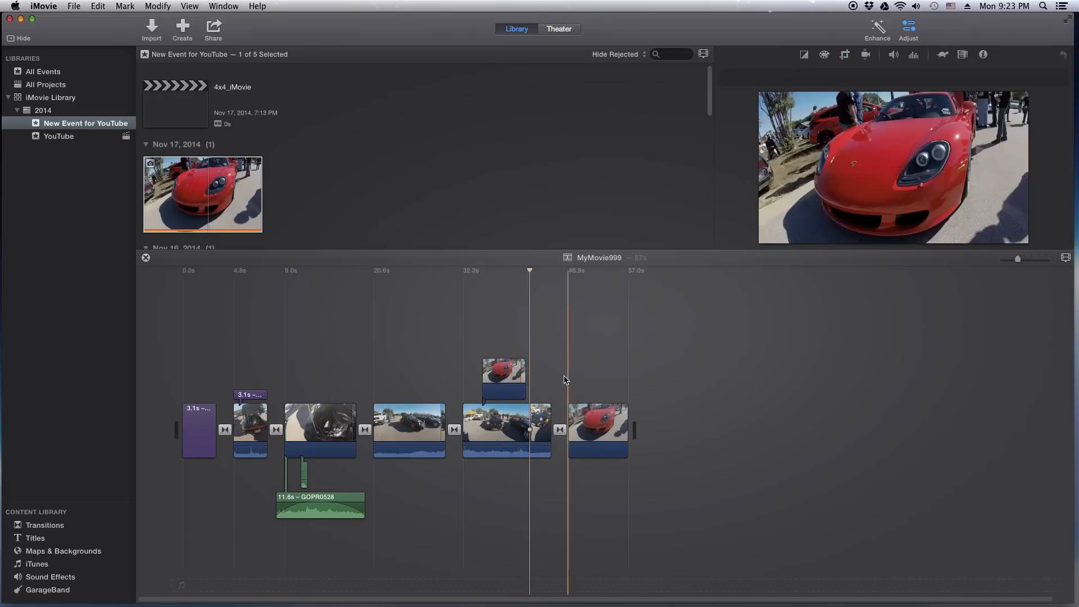
Step: Try the thin border on the picture-in-picture image, switch it to the thick border, and play that section
{"action": "left_click", "coordinate": [508, 381]}
{"action": "left_click", "coordinate": [509, 380]}
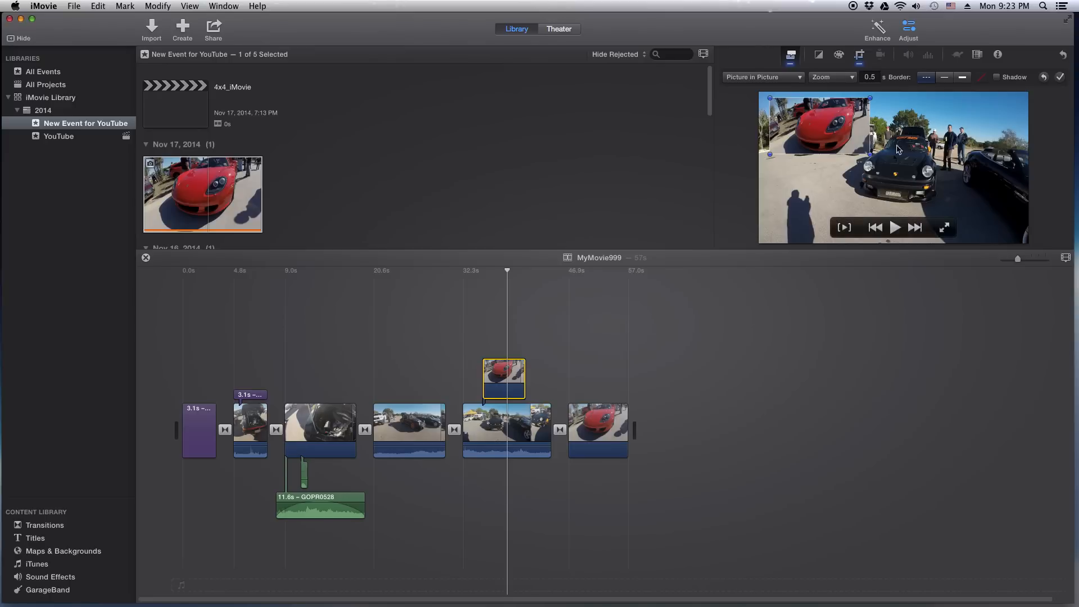
{"action": "left_click", "coordinate": [945, 80]}
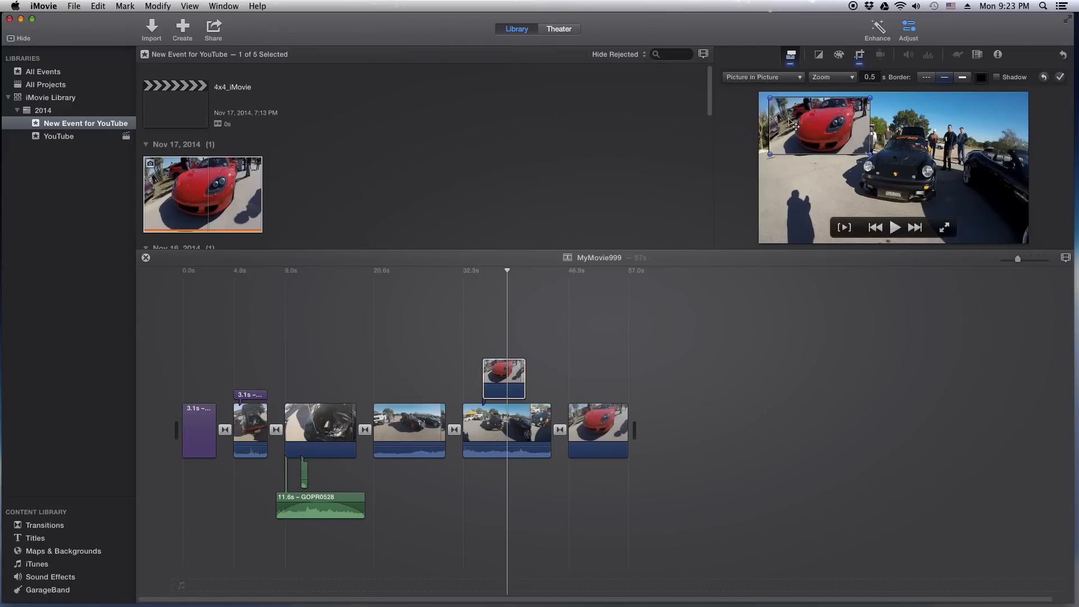
{"action": "left_click", "coordinate": [477, 318]}
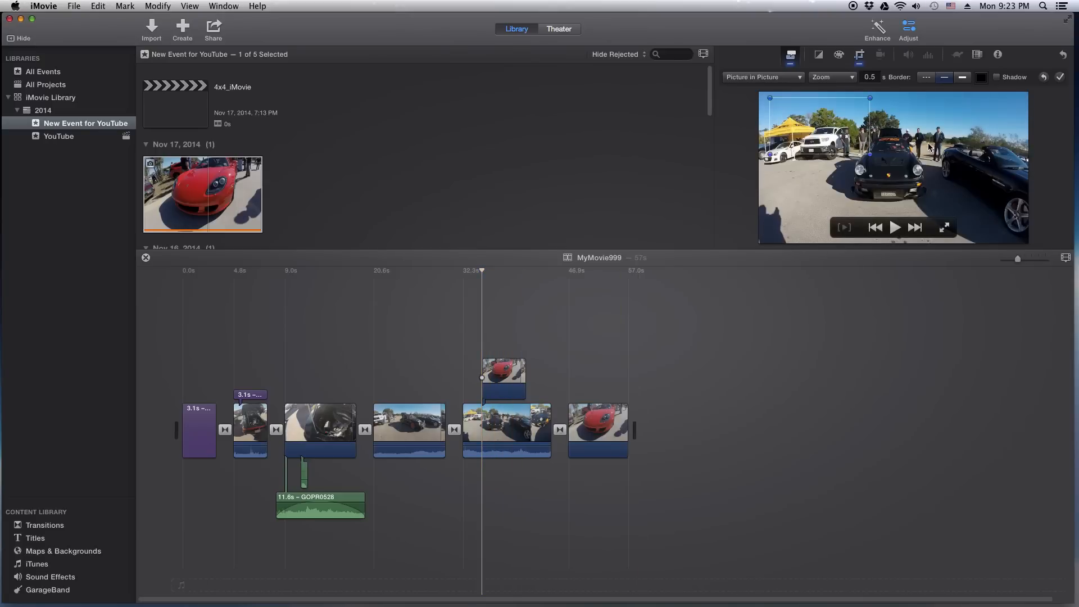
{"action": "left_click", "coordinate": [965, 78]}
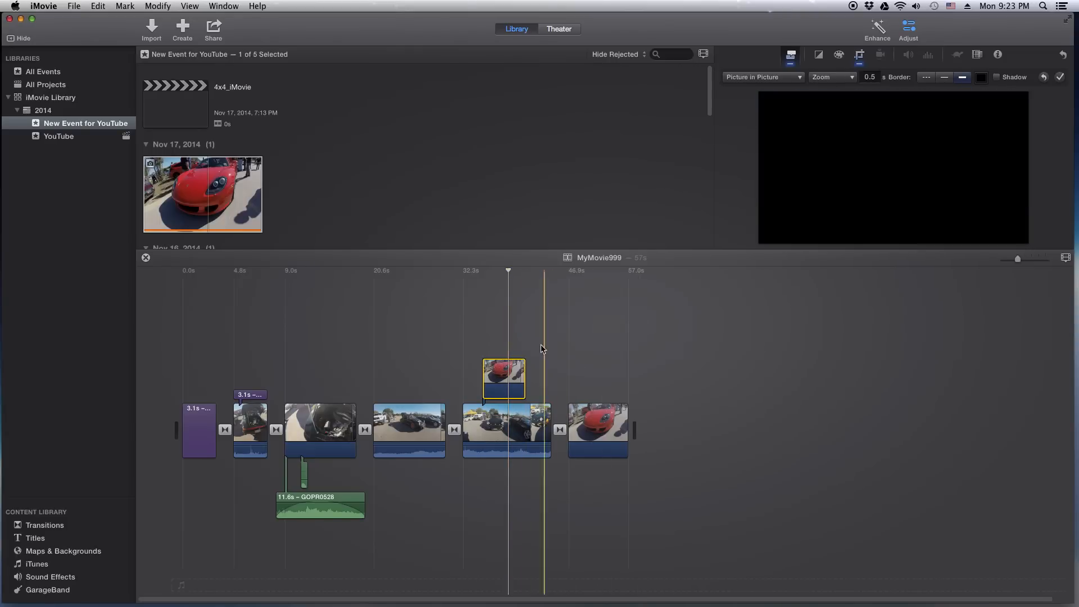
{"action": "left_click", "coordinate": [478, 344]}
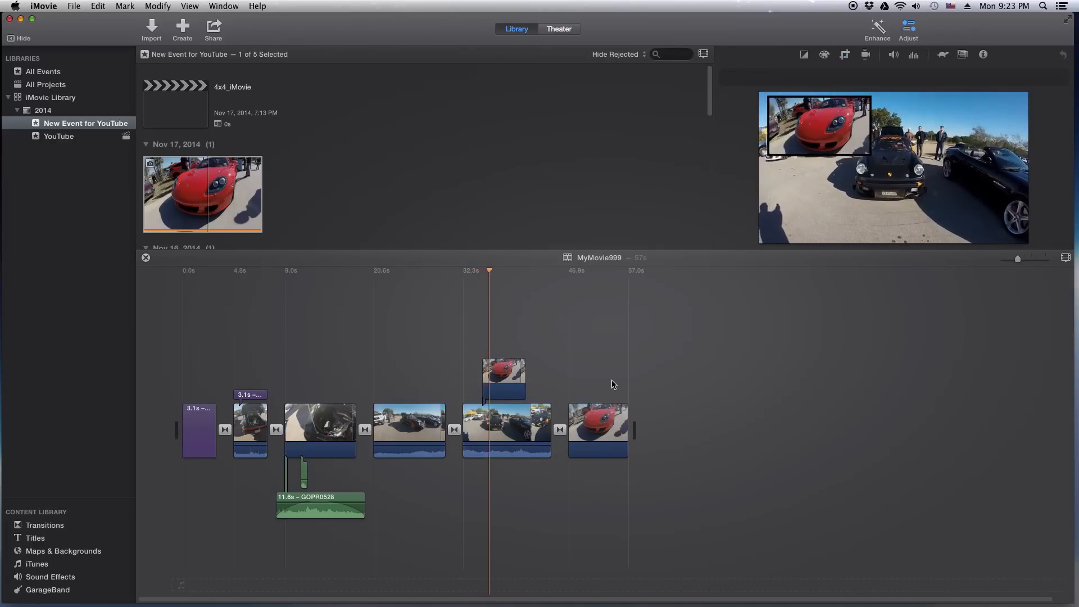
Step: Try yellow as the picture-in-picture border color, set it to White instead, and play that section
{"action": "left_click", "coordinate": [518, 385]}
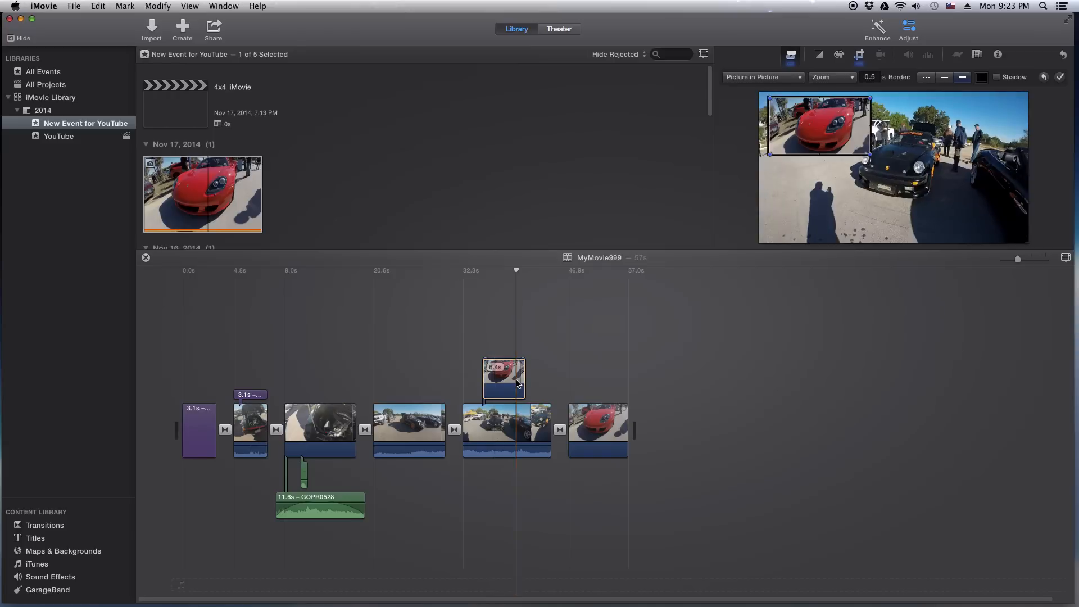
{"action": "left_click", "coordinate": [981, 77]}
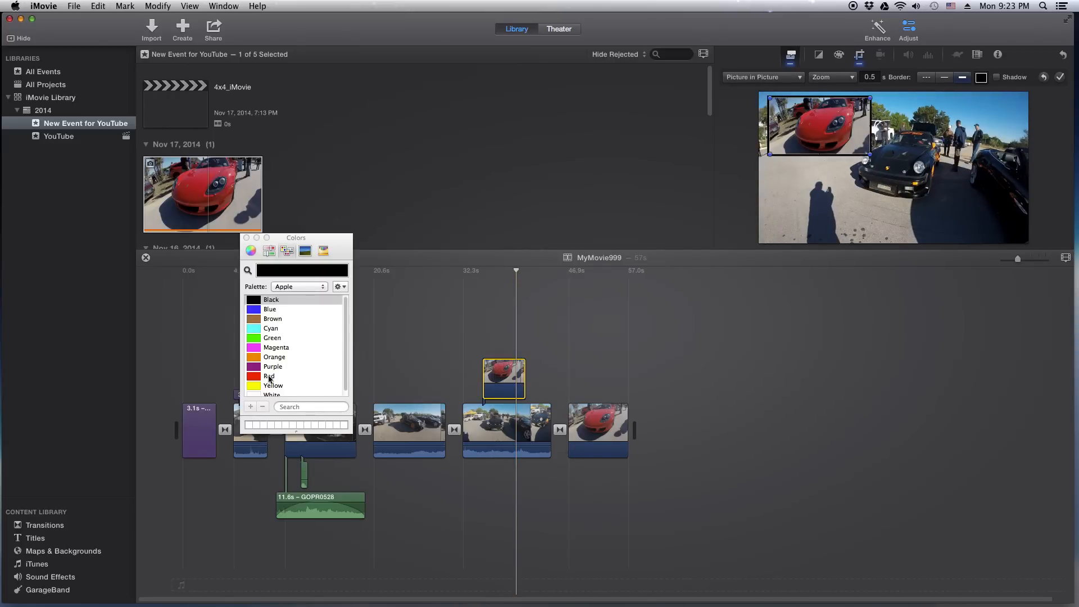
{"action": "left_click", "coordinate": [254, 388]}
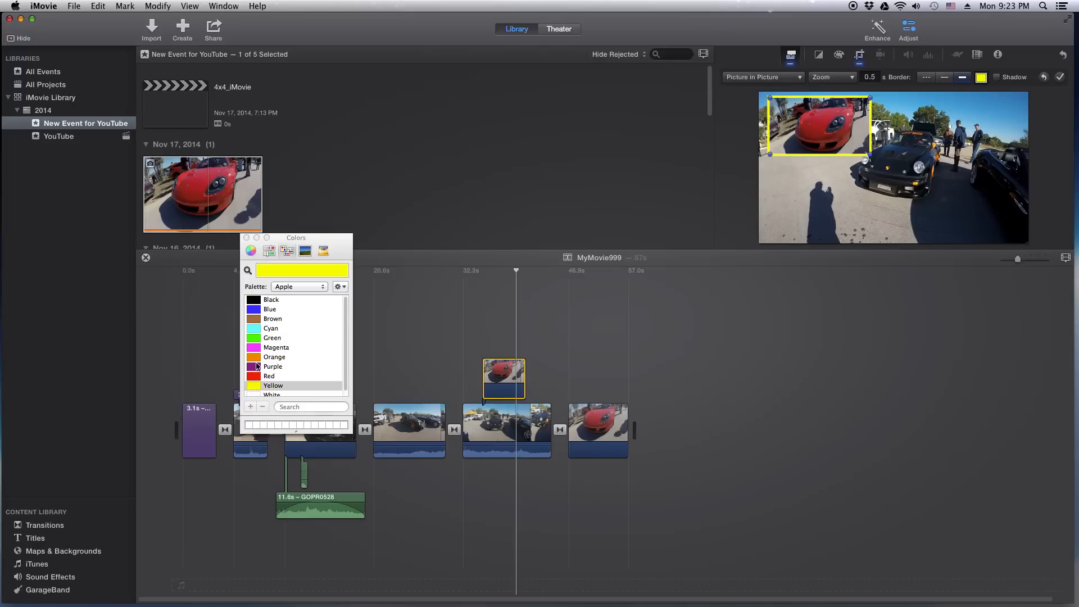
{"action": "scroll", "coordinate": [265, 374], "scroll_direction": "down", "scroll_amount": 1}
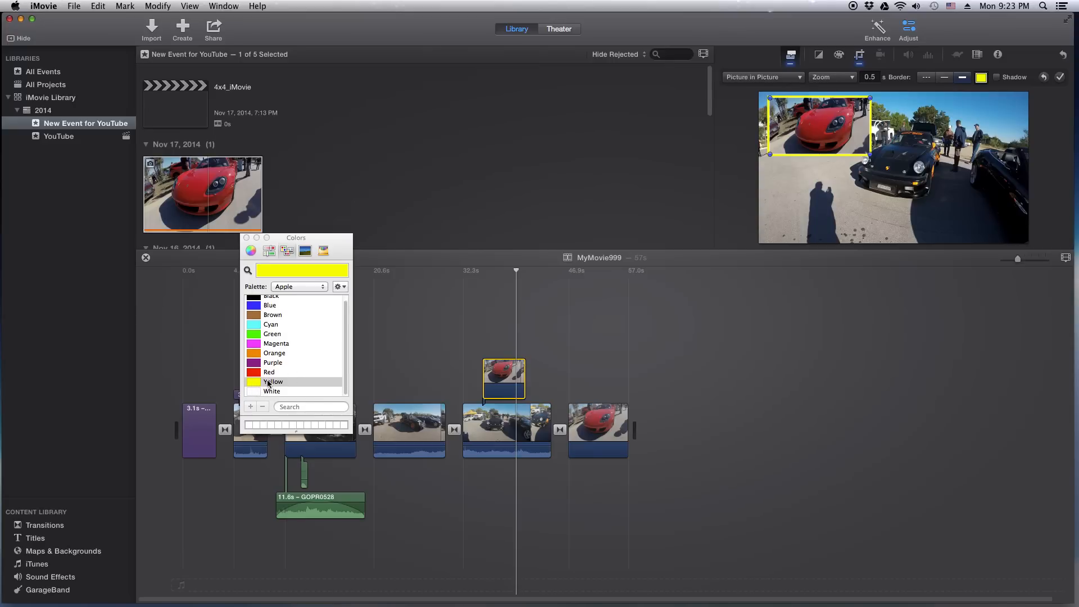
{"action": "left_click", "coordinate": [252, 392]}
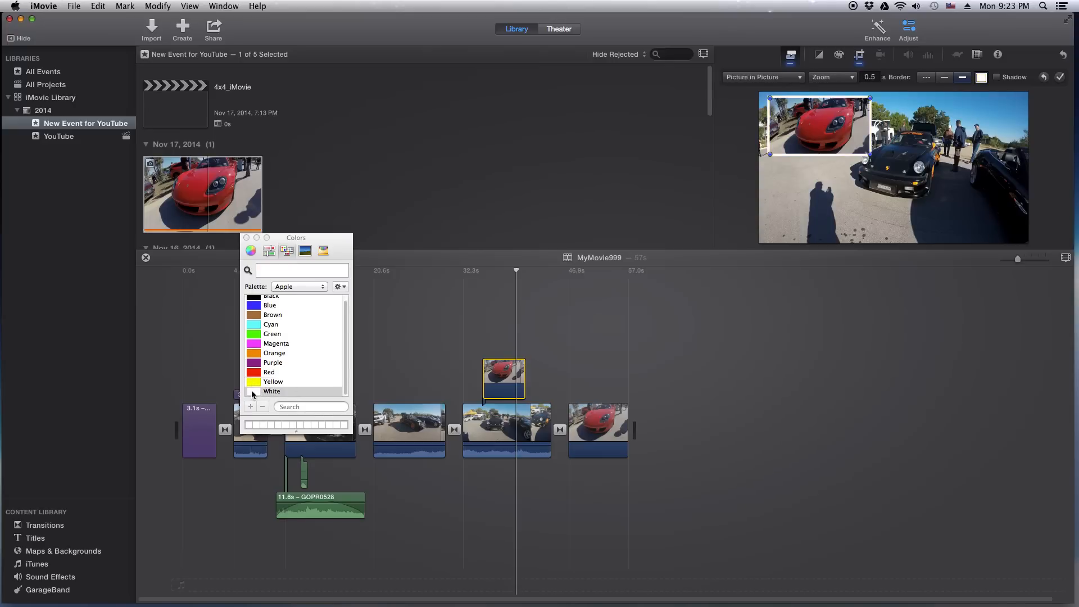
{"action": "left_click", "coordinate": [248, 238]}
{"action": "left_click", "coordinate": [473, 361]}
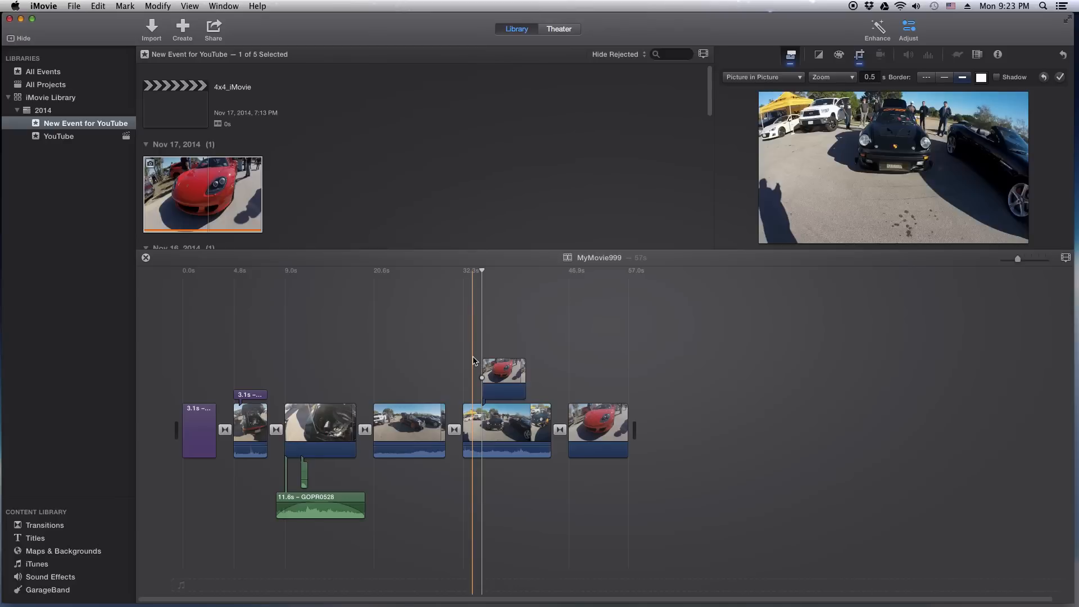
{"action": "key", "text": "space"}
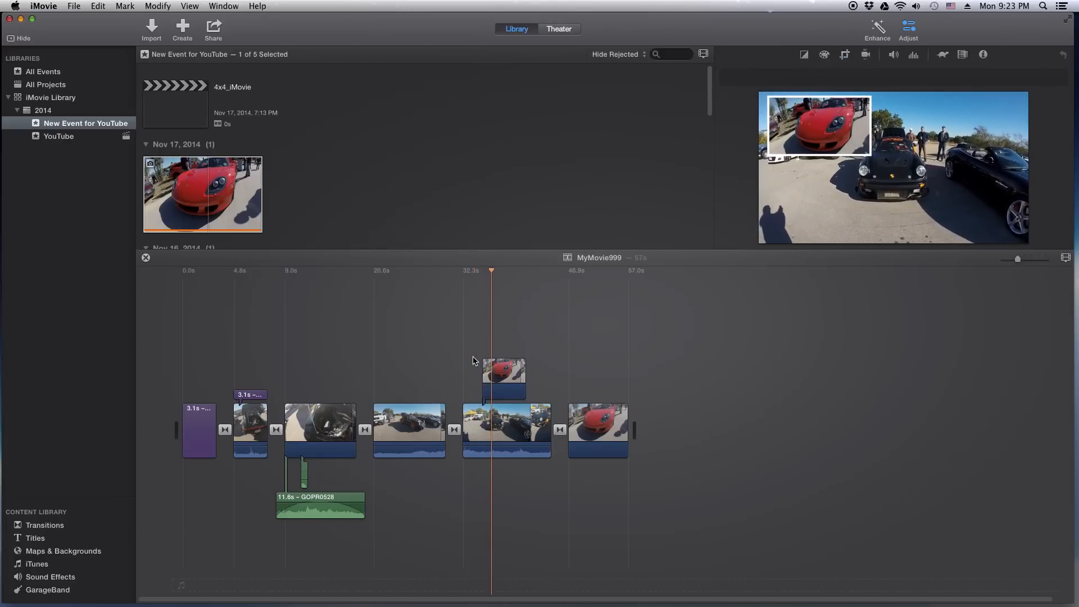
Step: Try a shadow and a 1.0 s transition duration on the picture-in-picture image, return the duration to 0.5 s, and apply
{"action": "left_click", "coordinate": [503, 371]}
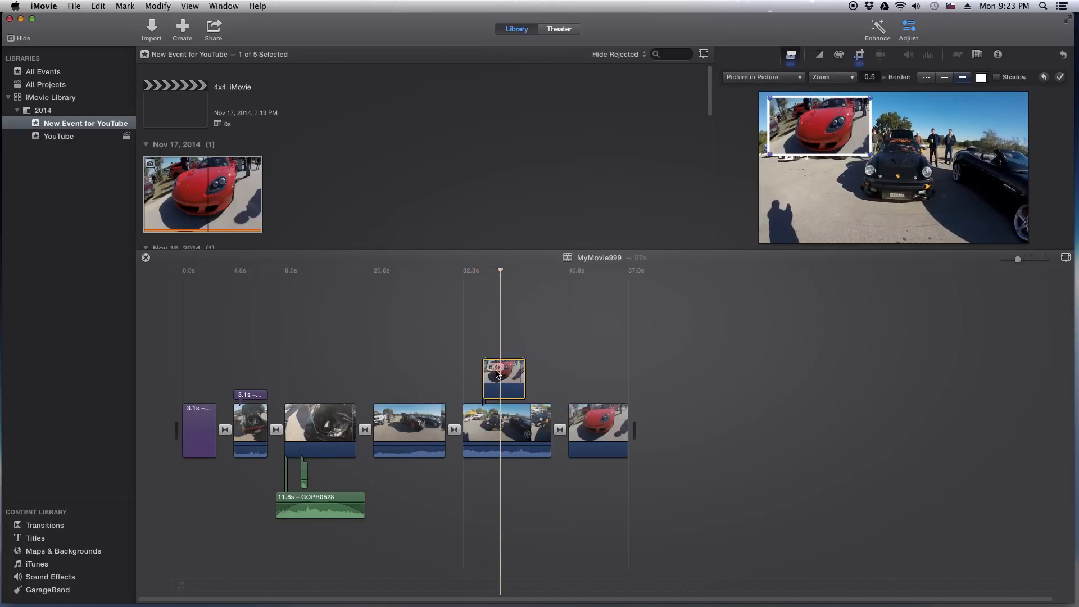
{"action": "left_click", "coordinate": [997, 78]}
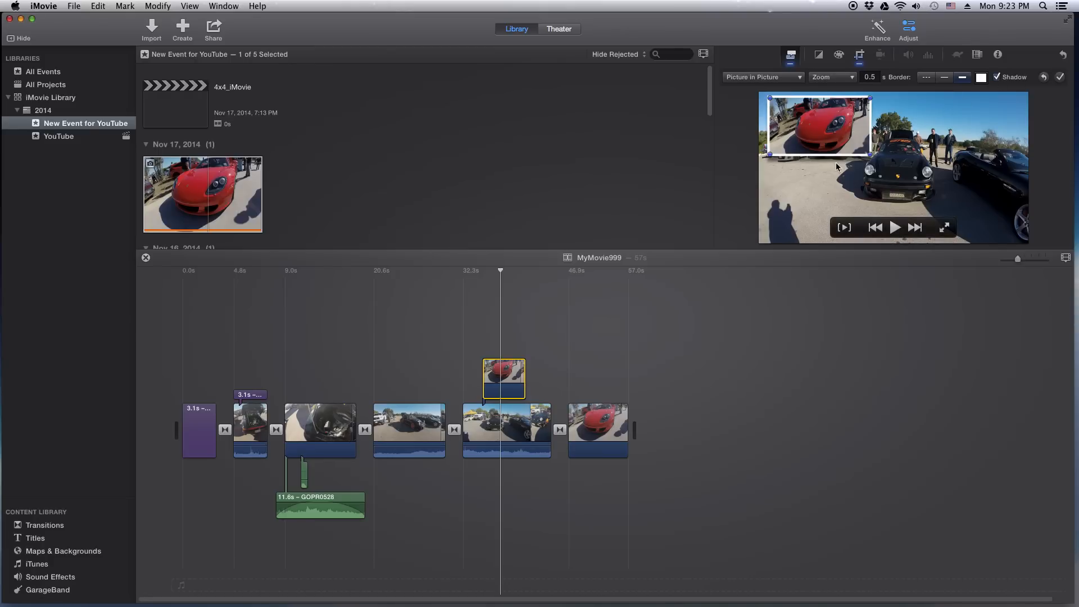
{"action": "left_click", "coordinate": [866, 78]}
{"action": "type", "text": "1.0"}
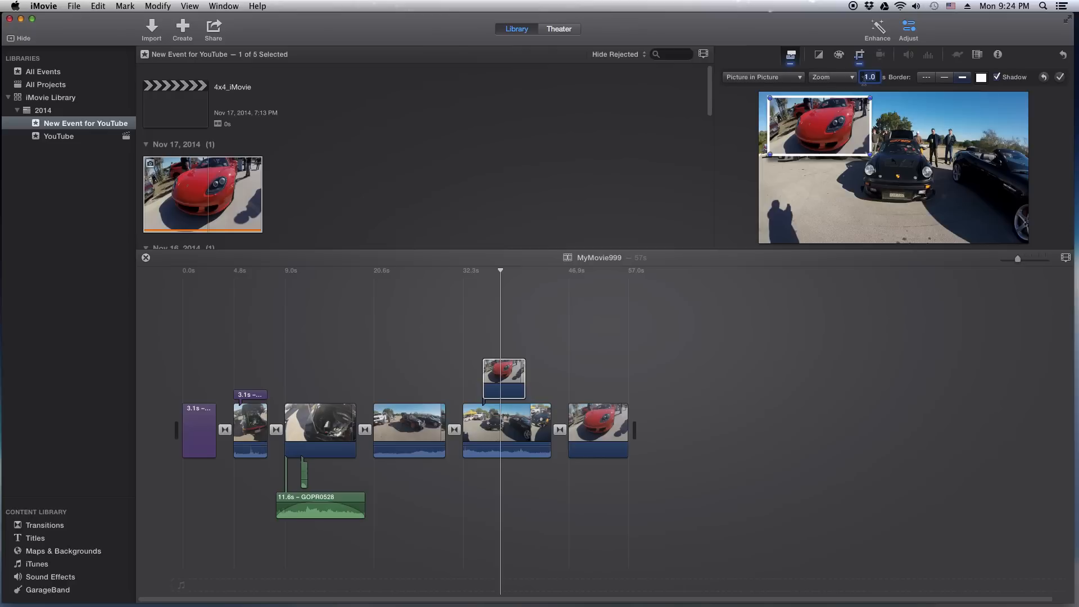
{"action": "type", "text": "0.5"}
{"action": "left_click", "coordinate": [1061, 78]}
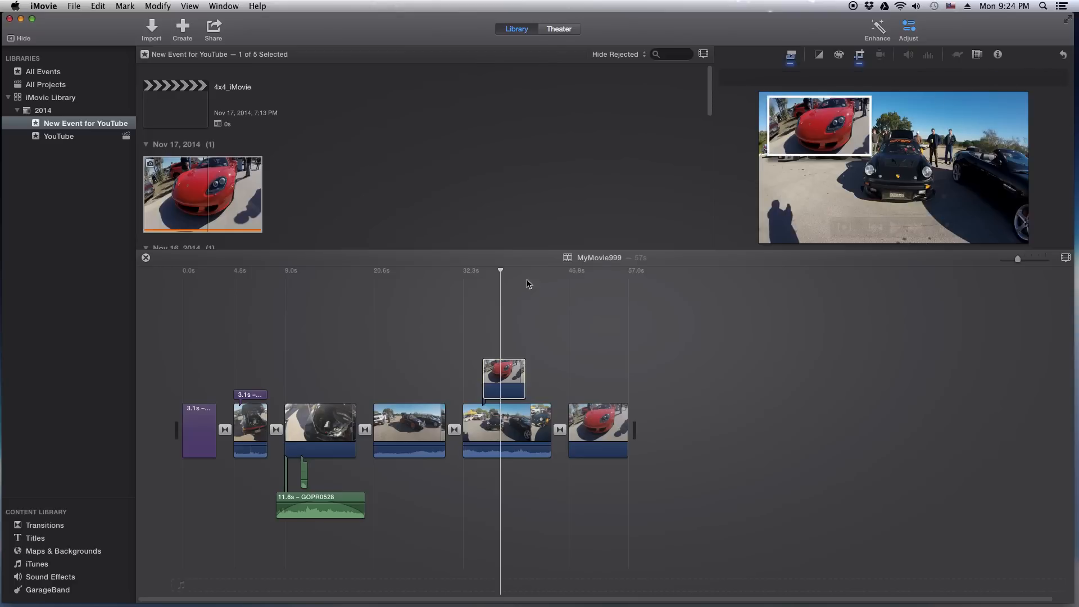
Step: Play the section of the fourth video clip containing the picture-in-picture image to review its zoom and border
{"action": "left_click_drag", "start_coordinate": [502, 270], "coordinate": [474, 280]}
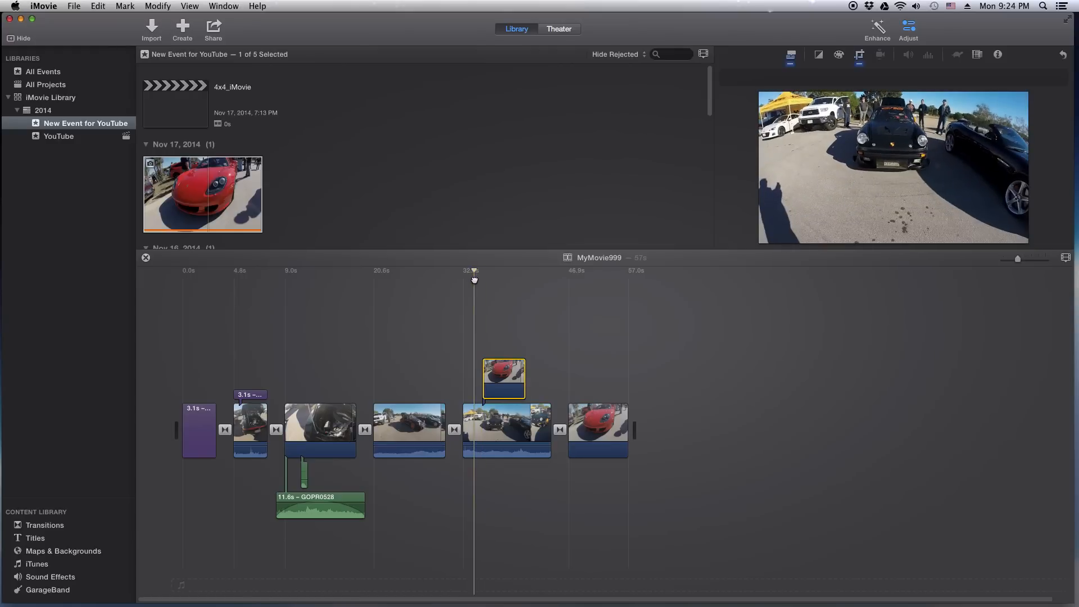
{"action": "key", "text": "space"}
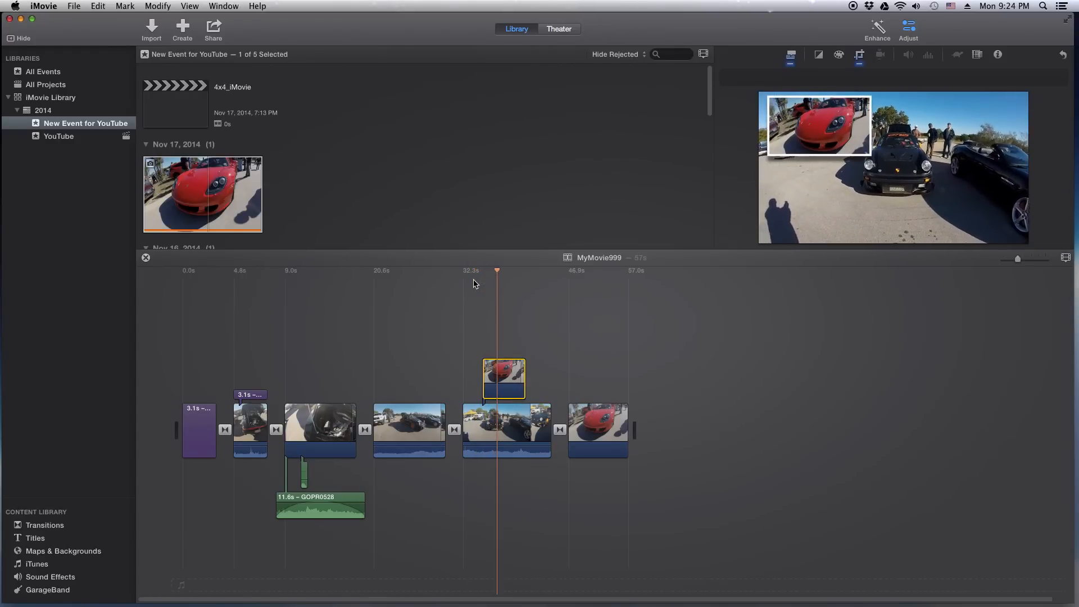
{"action": "key", "text": "space"}
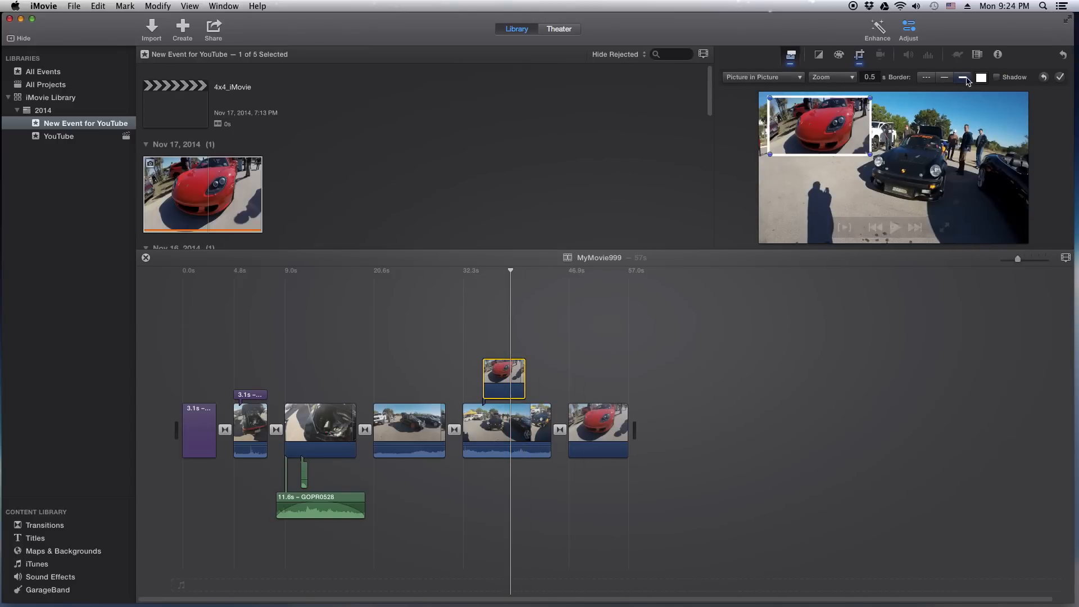
{"action": "left_click", "coordinate": [479, 320]}
{"action": "key", "text": "space"}
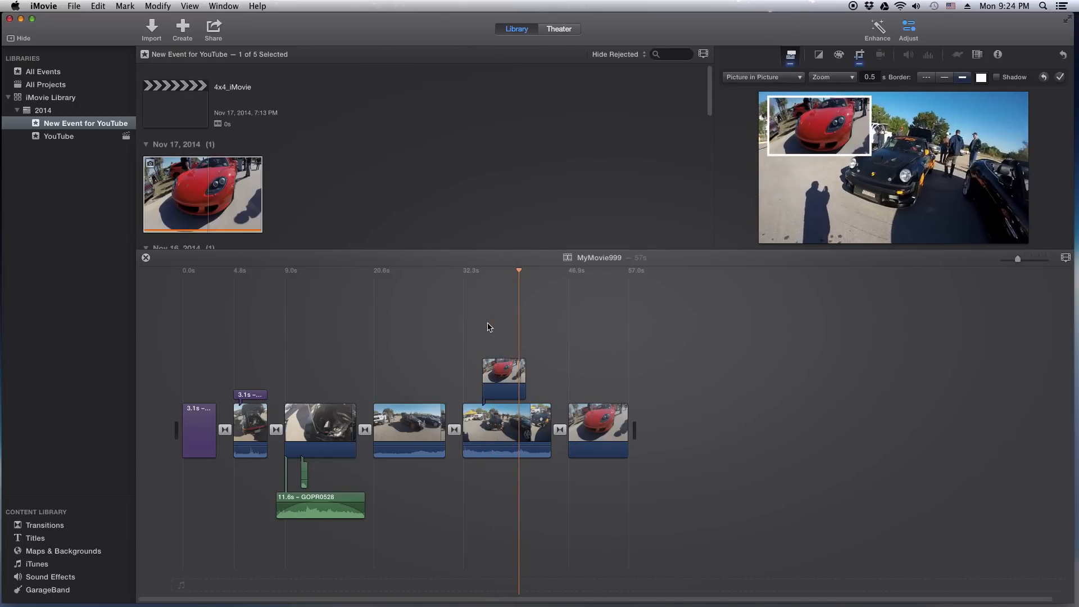
{"action": "key", "text": "space"}
Step: Shorten the picture-in-picture image by trimming its end
{"action": "left_click", "coordinate": [505, 369]}
{"action": "left_click", "coordinate": [523, 370]}
{"action": "left_click_drag", "start_coordinate": [523, 370], "coordinate": [514, 370]}
Step: Make the picture-in-picture inset slightly smaller in the upper-left corner of the frame and play that section
{"action": "left_click", "coordinate": [495, 344]}
{"action": "mouse_move", "coordinate": [823, 208]}
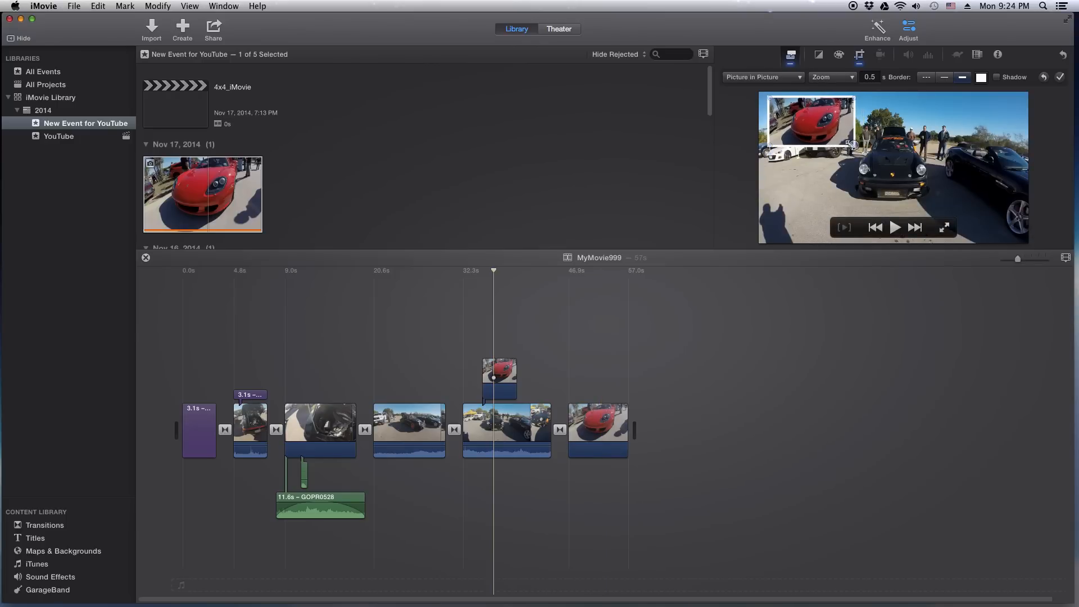
{"action": "left_click", "coordinate": [465, 316]}
{"action": "key", "text": "space"}
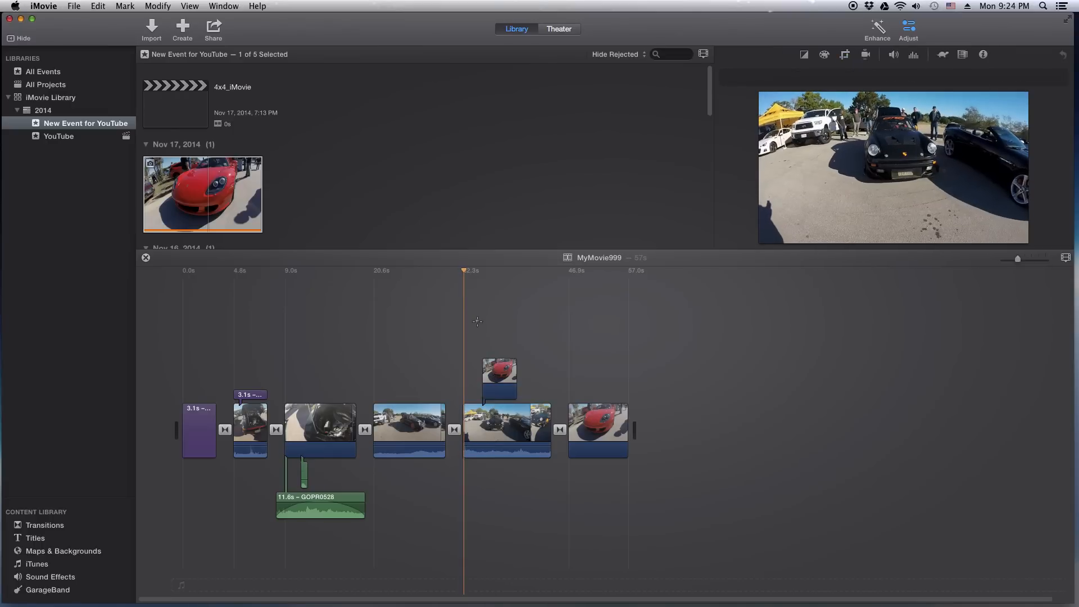
{"action": "left_click", "coordinate": [478, 321]}
{"action": "key", "text": "space"}
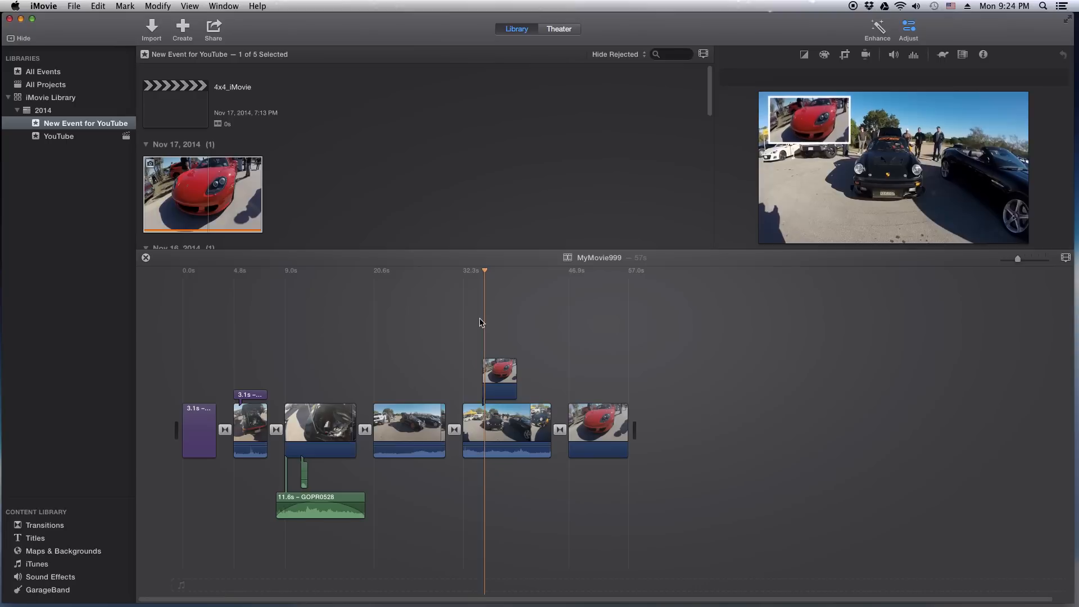
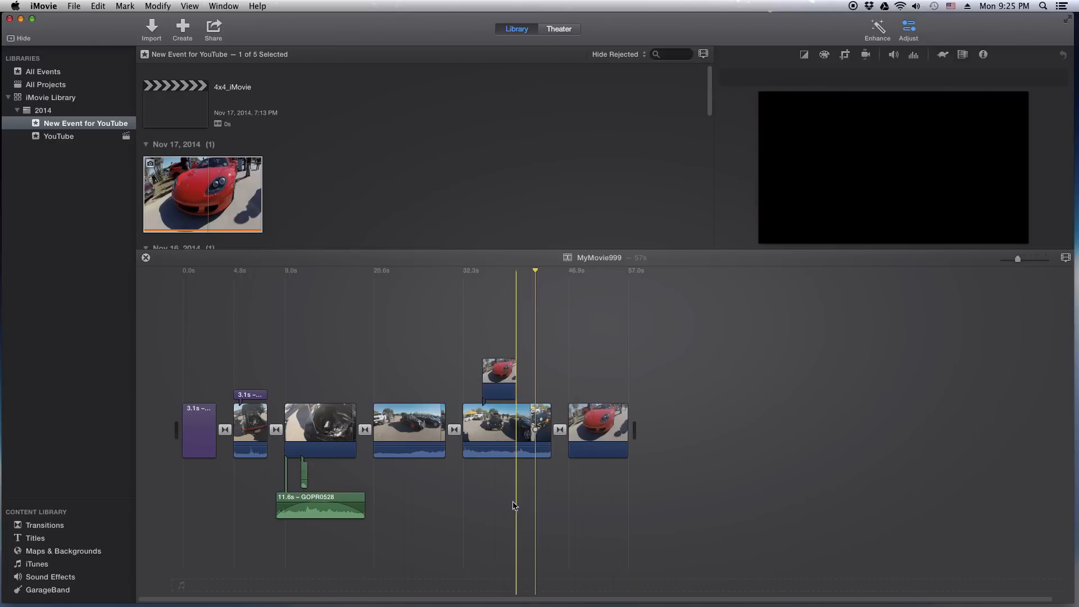
Step: Add a Fade to Black transition after the last image at the end of the movie and play it
{"action": "left_click", "coordinate": [40, 528]}
{"action": "left_click_drag", "start_coordinate": [301, 120], "coordinate": [664, 435]}
{"action": "key", "text": "space"}
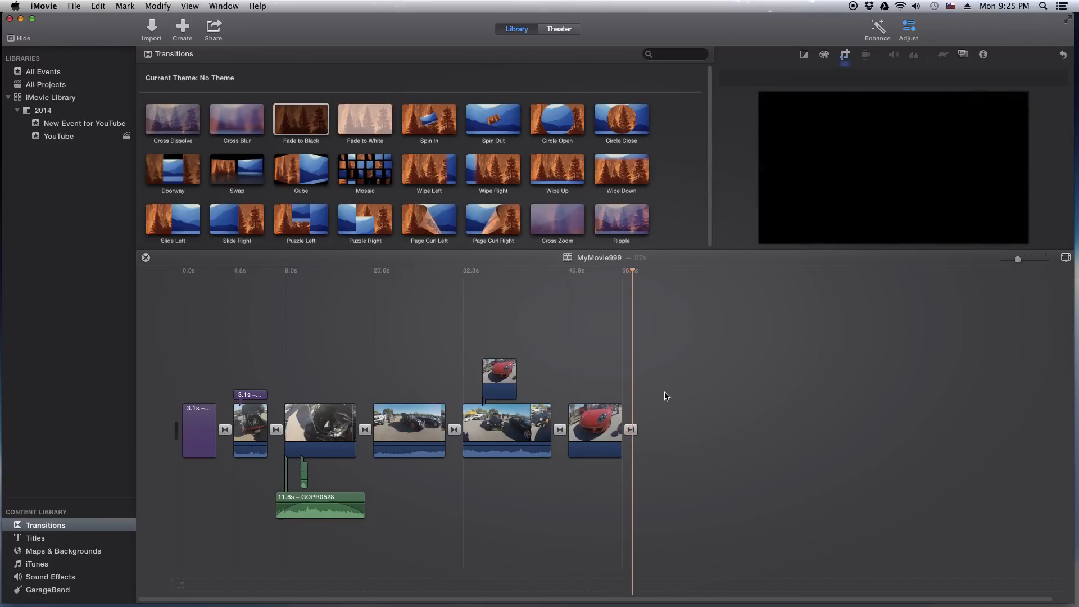
Step: Play the movie from the opening title and scrub through to the second video clip
{"action": "key", "text": "space"}
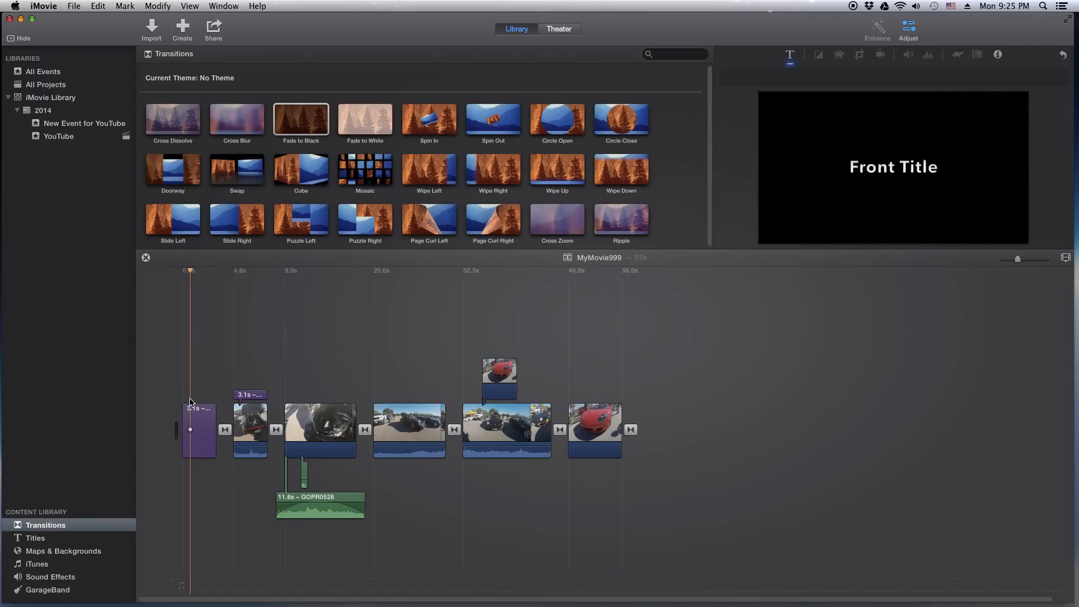
{"action": "key", "text": "space"}
{"action": "left_click", "coordinate": [183, 388]}
{"action": "left_click_drag", "start_coordinate": [181, 271], "coordinate": [297, 296]}
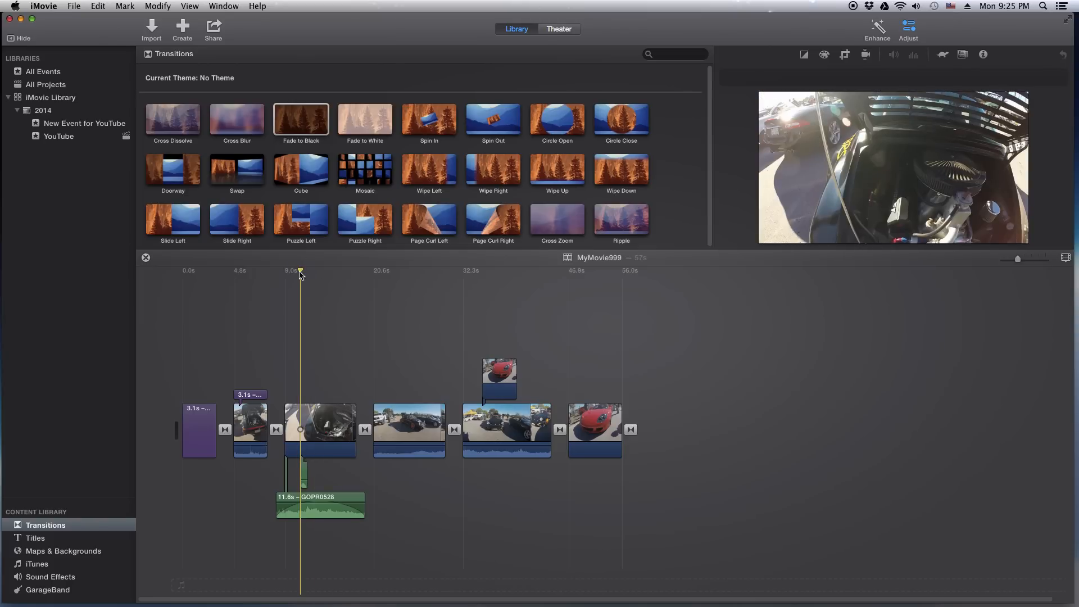
Step: Inspect the second video clip and its attached audio clips, and return the playhead to the movie's start
{"action": "left_click", "coordinate": [328, 453]}
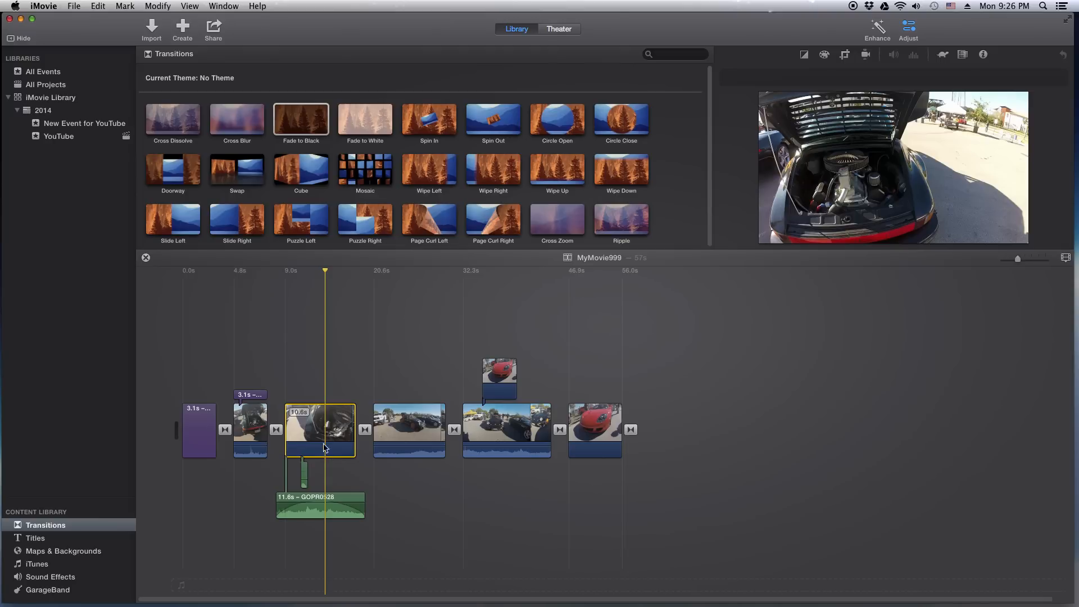
{"action": "left_click", "coordinate": [332, 502]}
{"action": "left_click", "coordinate": [305, 478]}
{"action": "left_click_drag", "start_coordinate": [323, 502], "coordinate": [324, 501]}
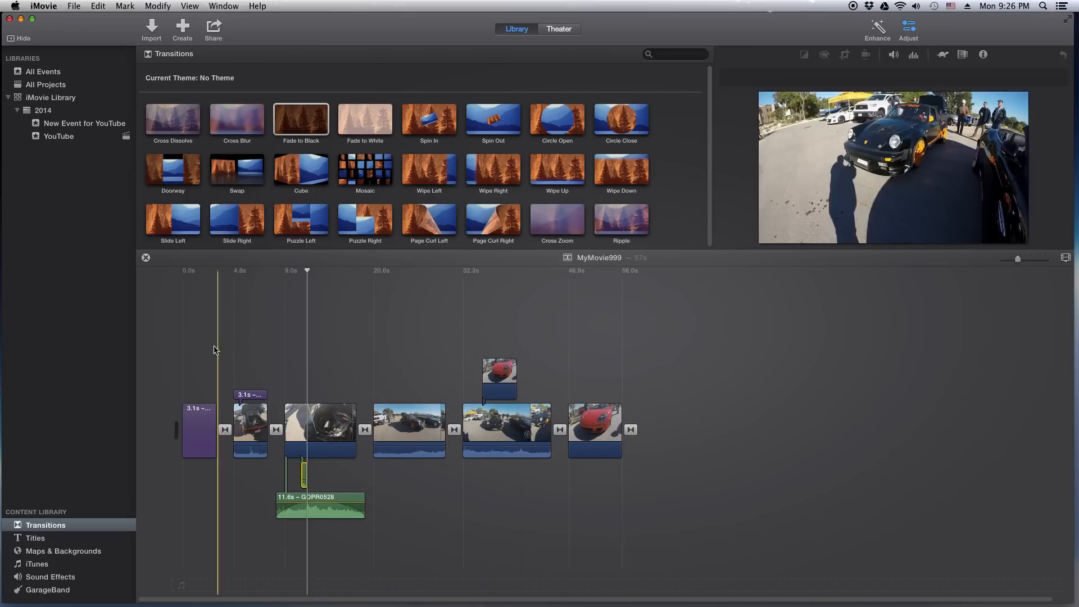
{"action": "left_click", "coordinate": [189, 348]}
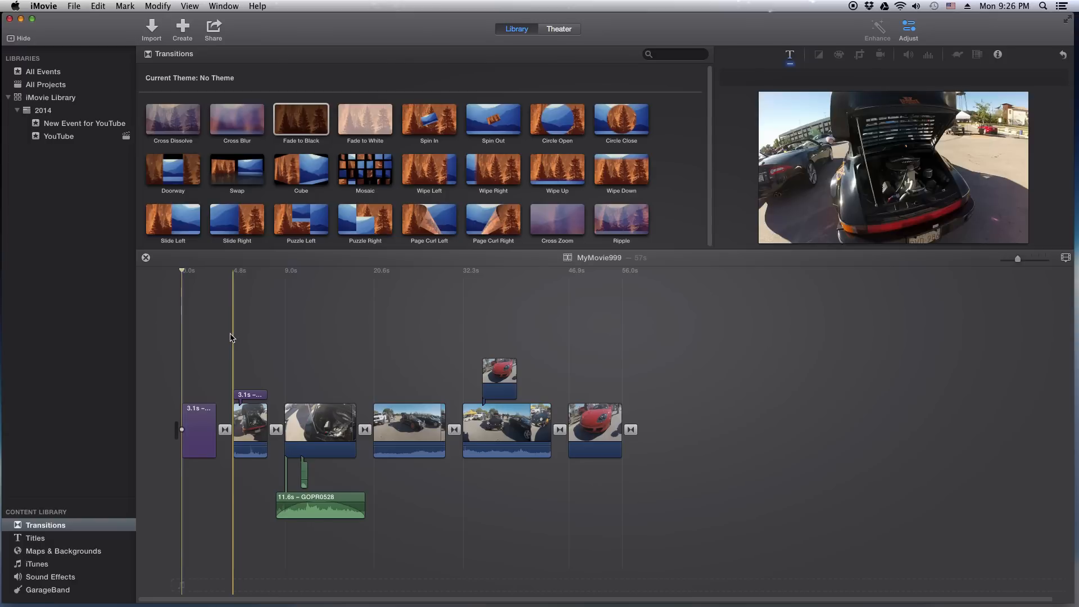
Step: Start sharing the movie as a file and title it "My Wonderful Movie"
{"action": "left_click", "coordinate": [214, 27]}
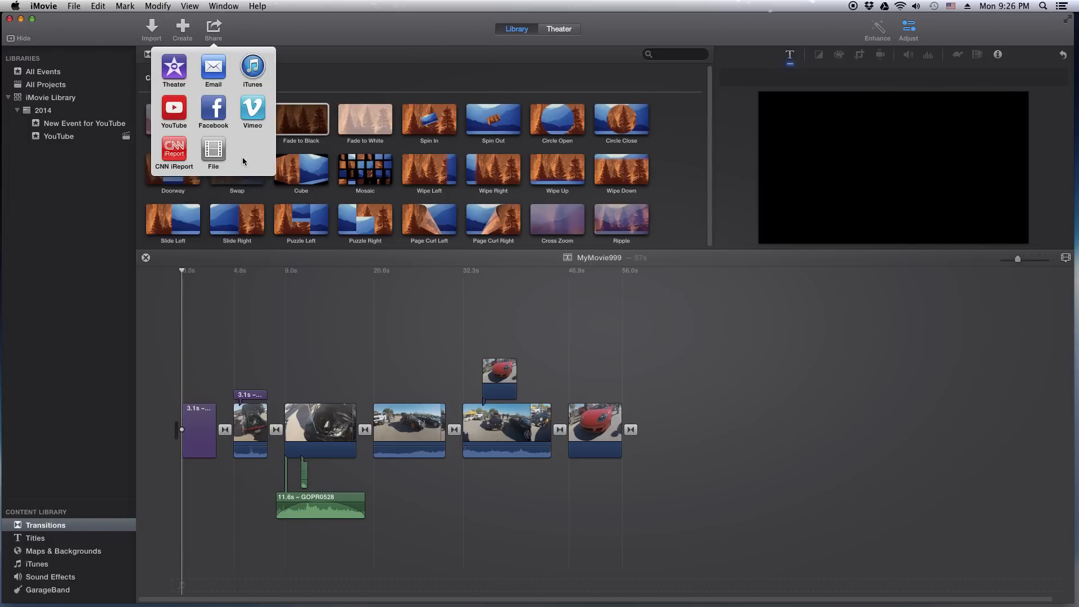
{"action": "left_click", "coordinate": [213, 150]}
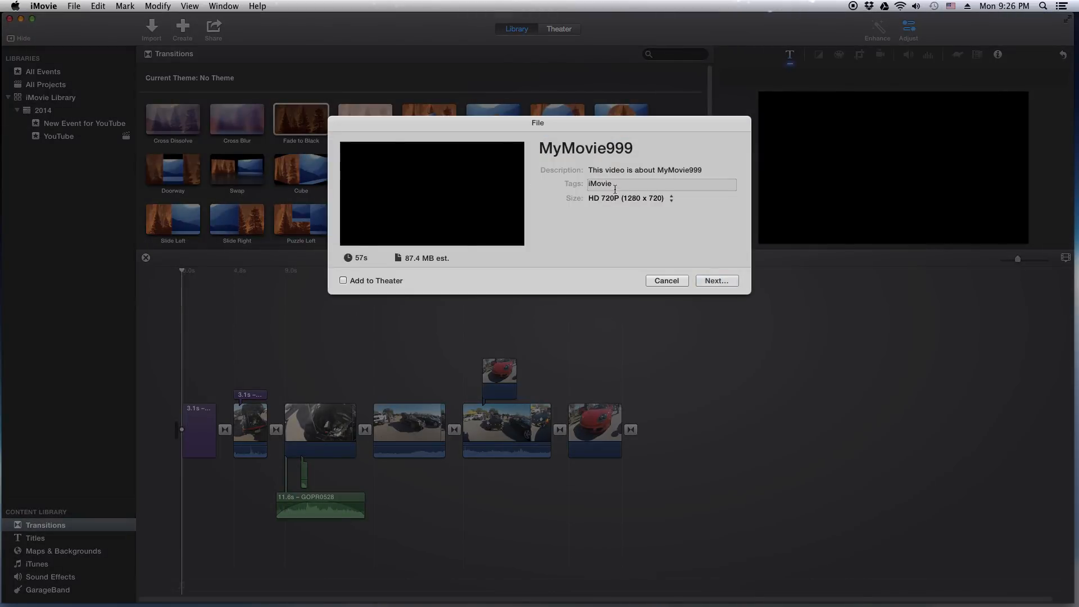
{"action": "left_click_drag", "start_coordinate": [641, 150], "coordinate": [516, 147]}
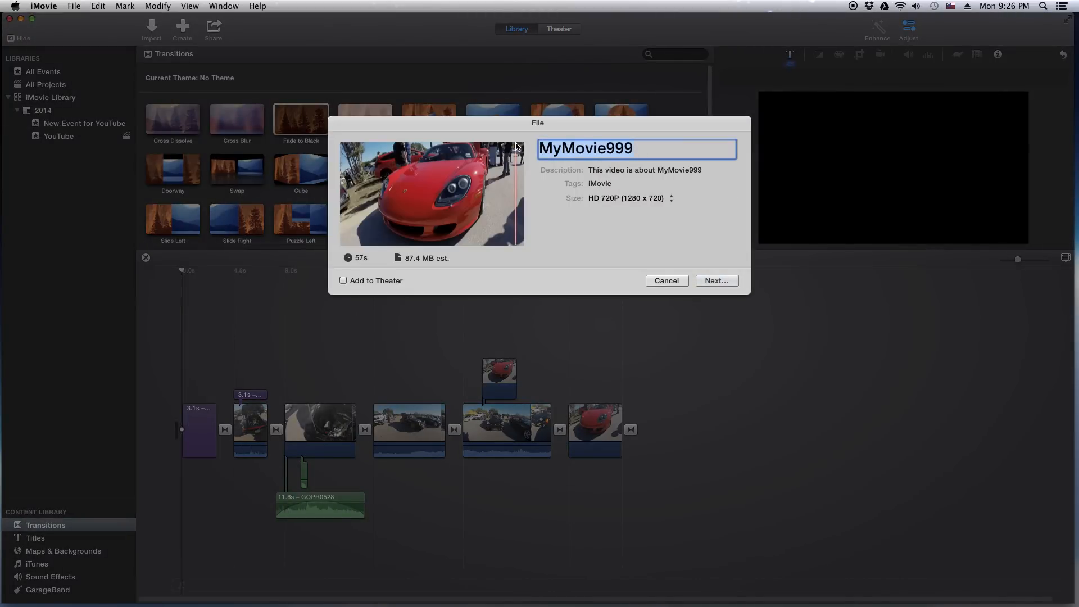
{"action": "type", "text": "My C"}
{"action": "key", "text": "BackSpace"}
{"action": "type", "text": "WOnd"}
{"action": "key", "text": "BackSpace"}
{"action": "key", "text": "BackSpace"}
{"action": "key", "text": "BackSpace"}
{"action": "type", "text": "onderful MOv"}
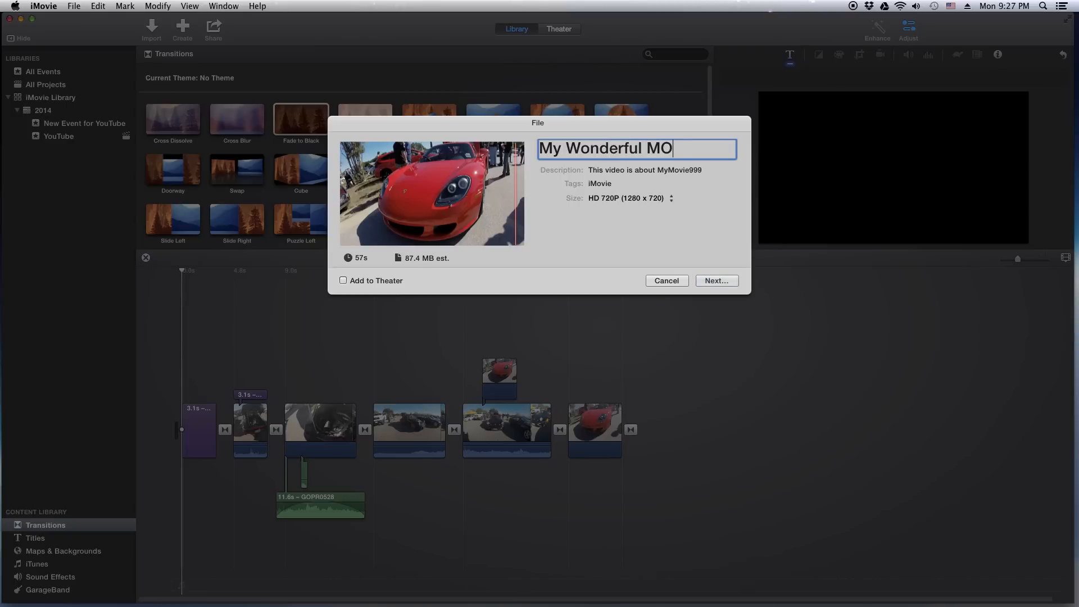
{"action": "key", "text": "BackSpace"}
{"action": "key", "text": "BackSpace"}
{"action": "type", "text": "ovie"}
Step: Keep the export size at HD 720P (1280 x 720) and add the tags "Cars, Mac" after iMovie
{"action": "left_click", "coordinate": [669, 201]}
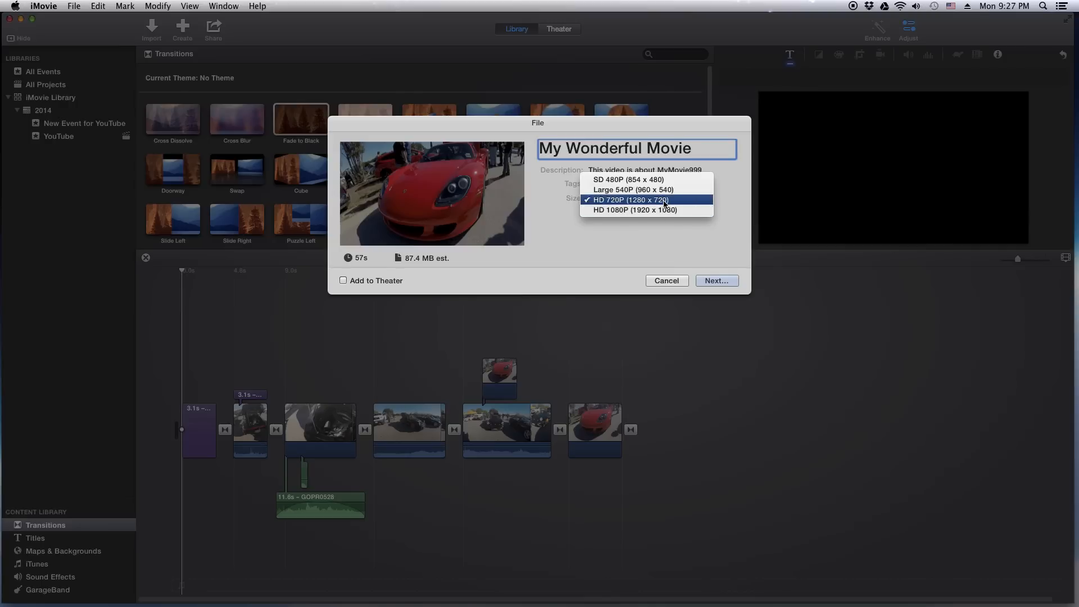
{"action": "left_click", "coordinate": [664, 202]}
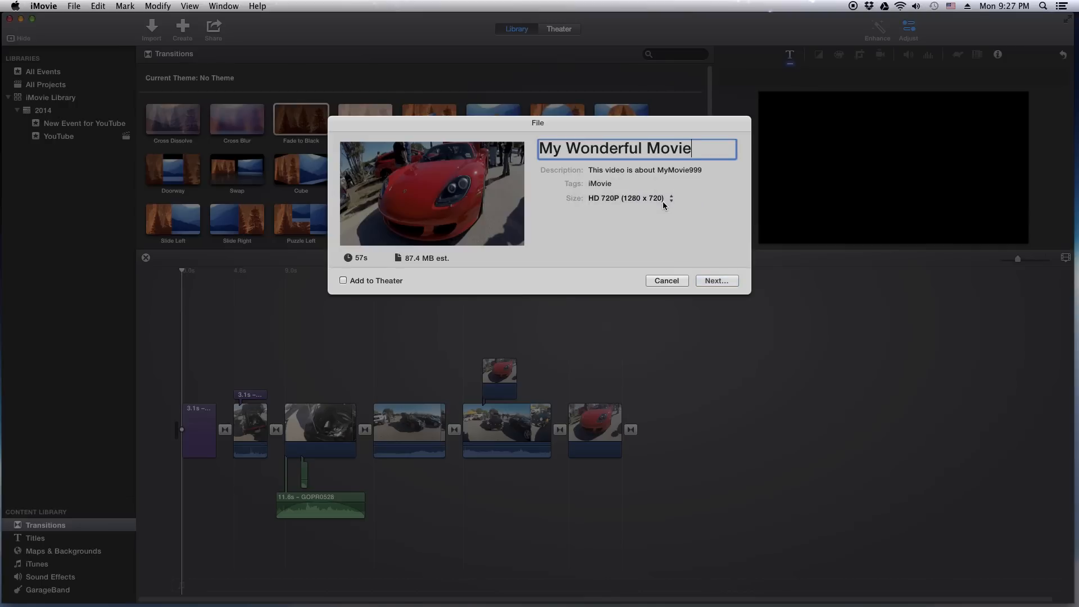
{"action": "left_click", "coordinate": [716, 286]}
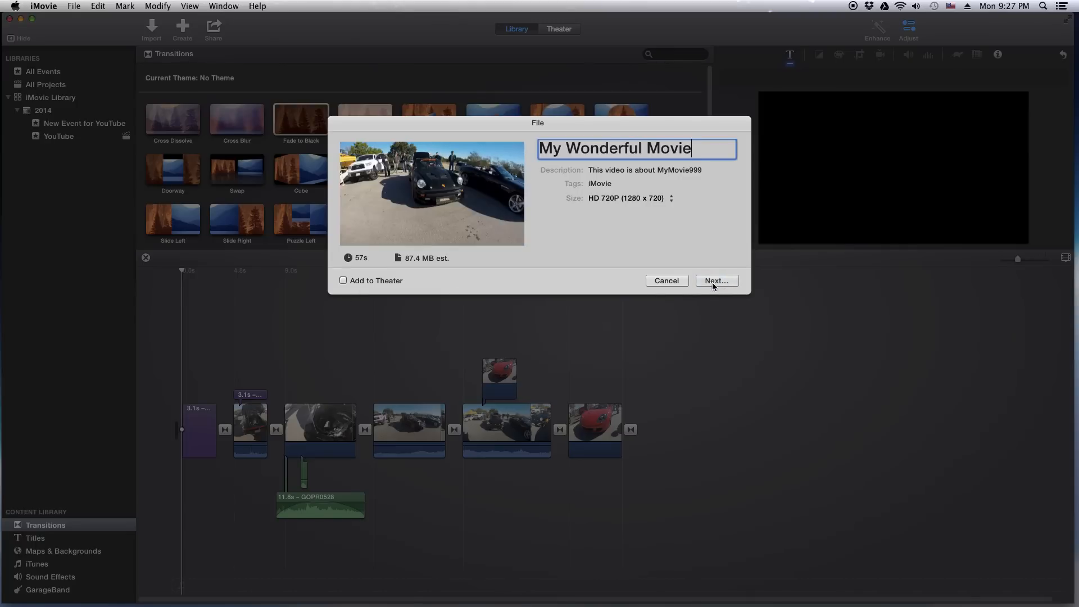
{"action": "left_click", "coordinate": [624, 184]}
{"action": "type", "text": ","}
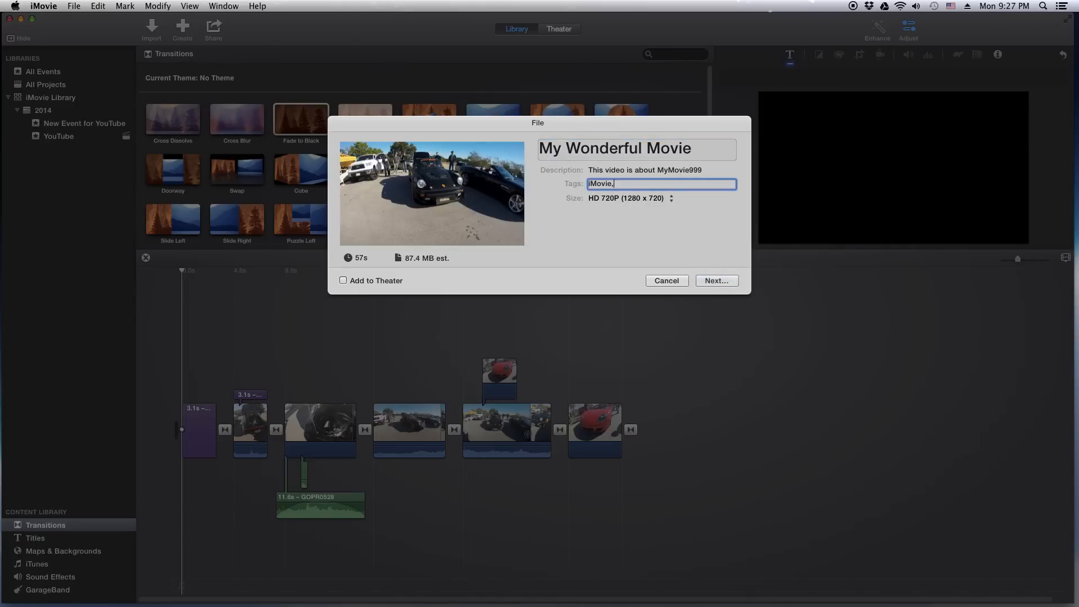
{"action": "type", "text": " Cars, Mad"}
{"action": "key", "text": "BackSpace"}
{"action": "type", "text": "c"}
Step: Save the export to the Desktop as My Wonderful Movie.mp4, check its progress and dismiss the completion notice
{"action": "left_click", "coordinate": [715, 280]}
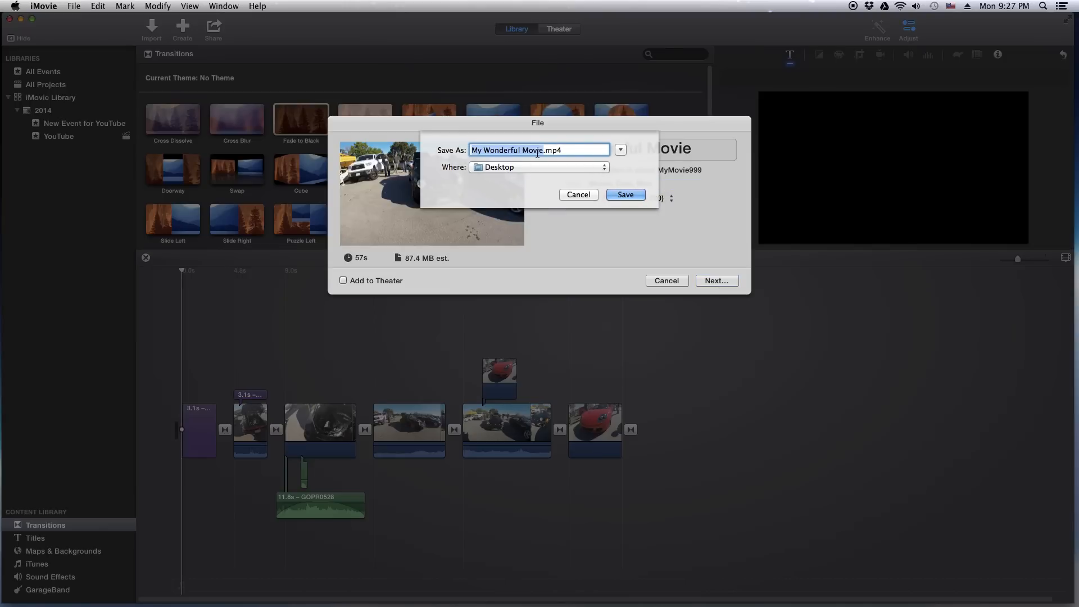
{"action": "left_click", "coordinate": [625, 195]}
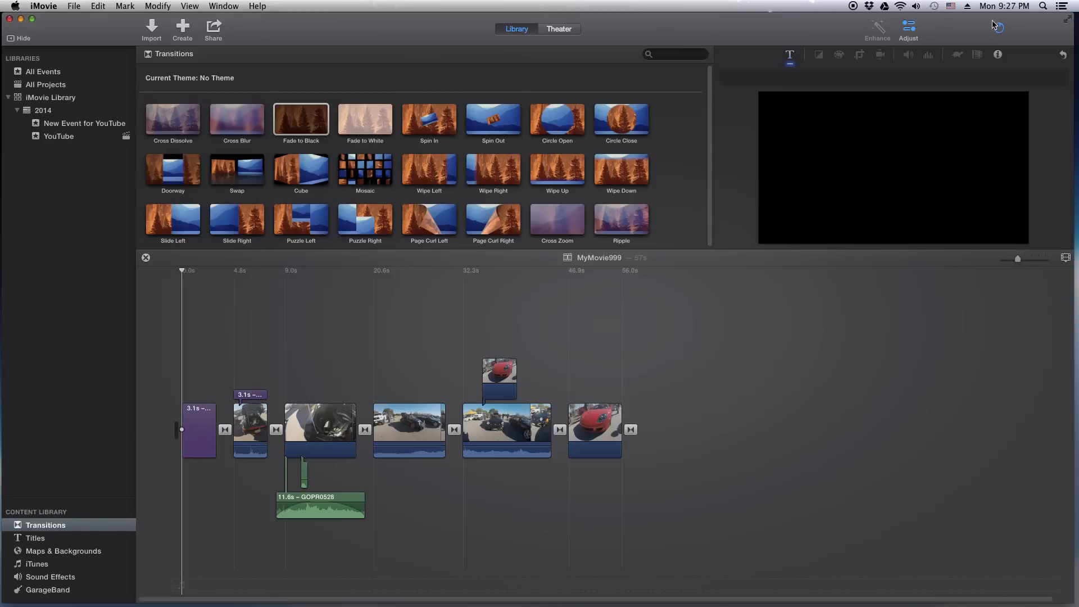
{"action": "left_click", "coordinate": [999, 32]}
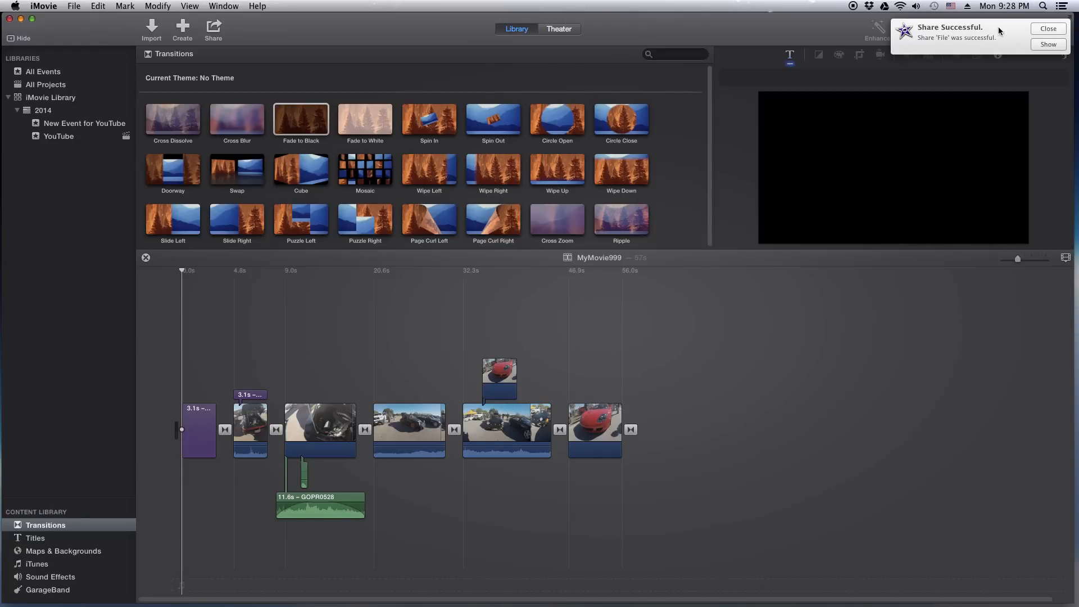
{"action": "left_click", "coordinate": [1049, 30]}
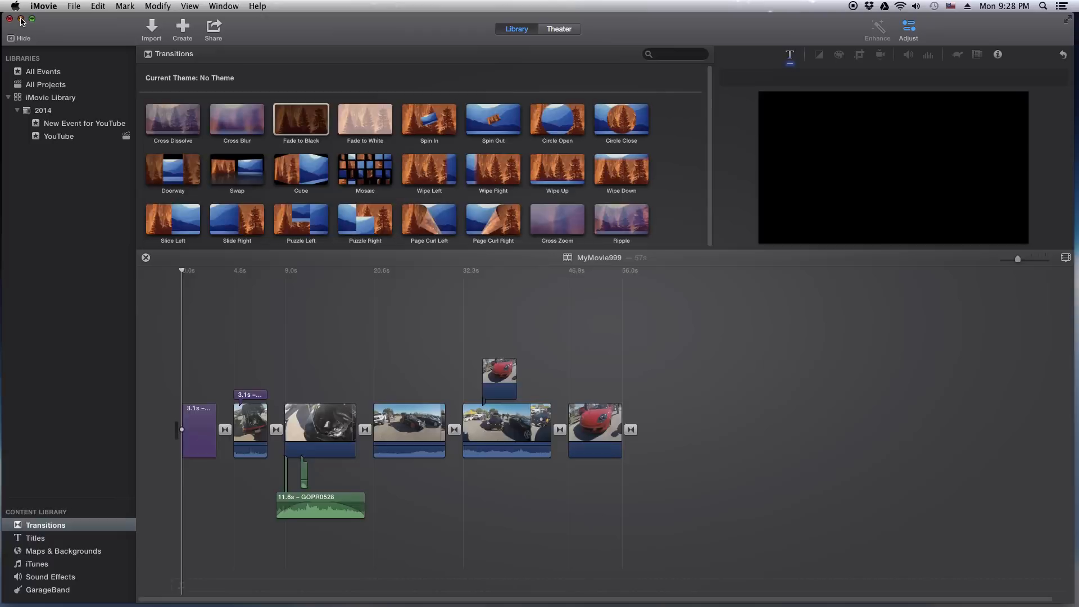
Step: Minimize the editor, open My Wonderful Movie.mp4 from the desktop in QuickTime Player, lower the volume and play it
{"action": "left_click", "coordinate": [20, 19]}
{"action": "left_click", "coordinate": [956, 348]}
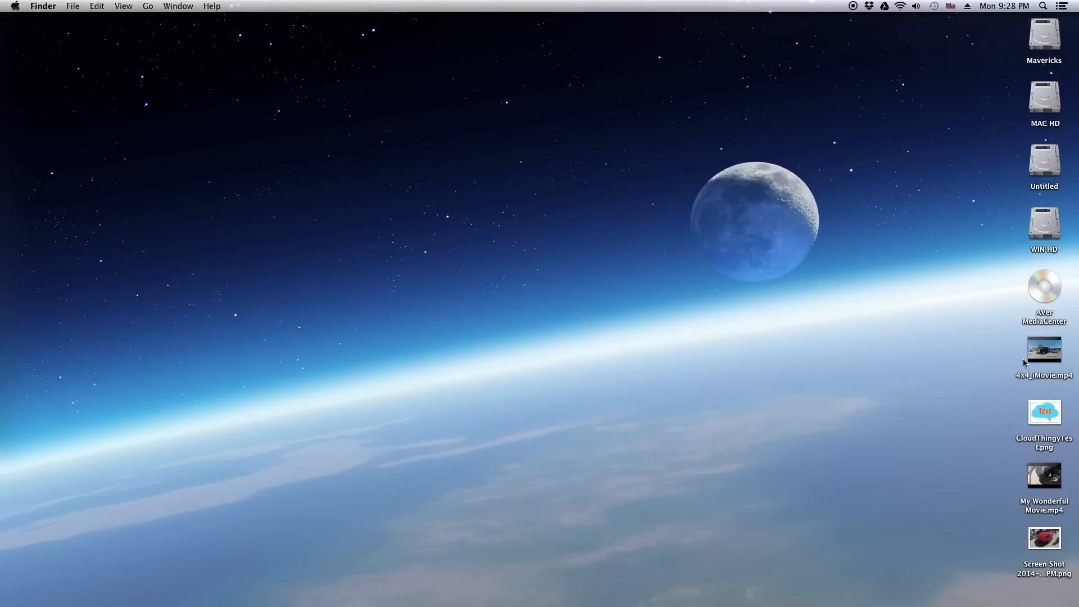
{"action": "mouse_move", "coordinate": [1050, 479]}
{"action": "left_mouse_down"}
{"action": "mouse_move", "coordinate": [488, 173]}
{"action": "mouse_move", "coordinate": [1045, 477]}
{"action": "left_mouse_up"}
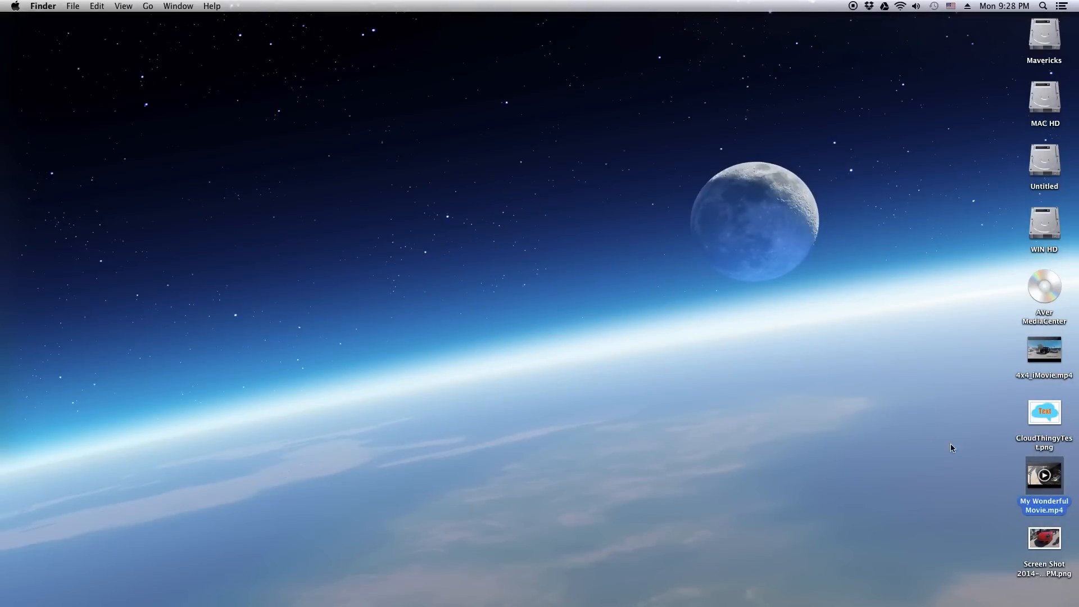
{"action": "double_click", "coordinate": [1055, 473]}
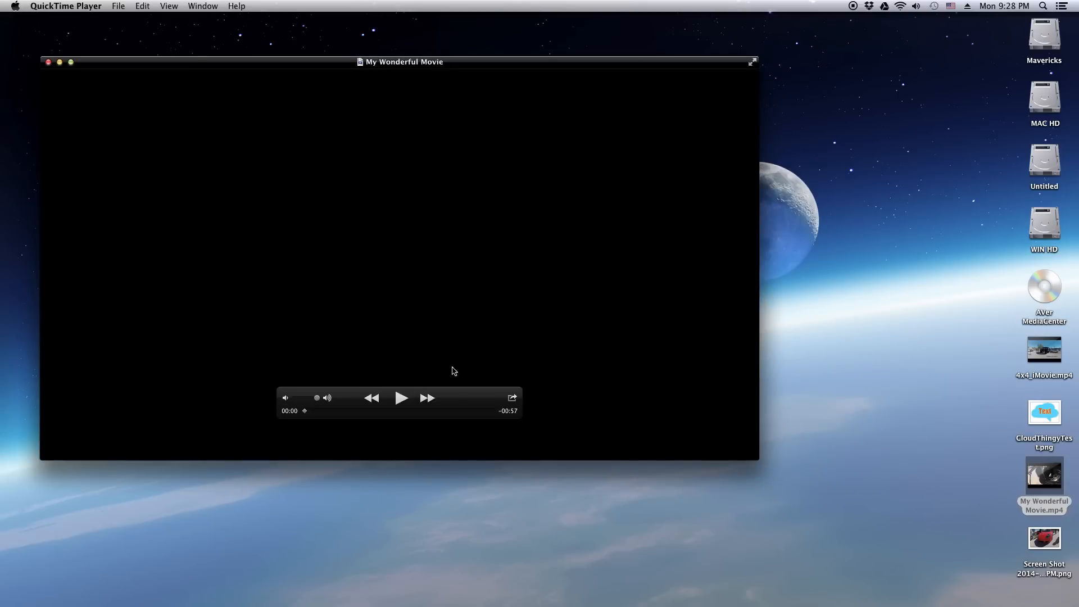
{"action": "left_click_drag", "start_coordinate": [317, 398], "coordinate": [301, 400]}
{"action": "left_click", "coordinate": [401, 402]}
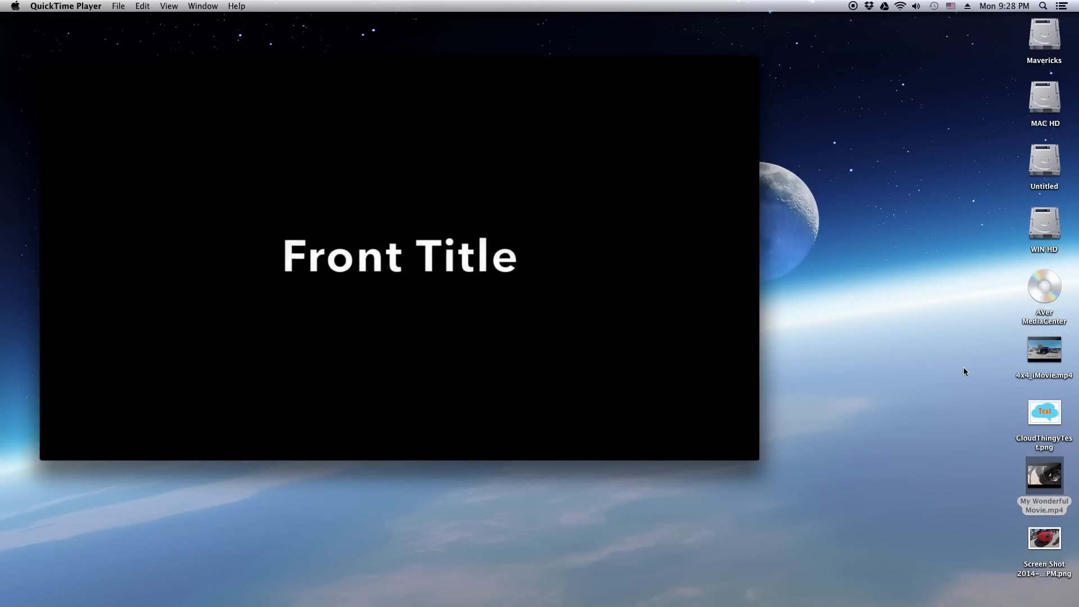